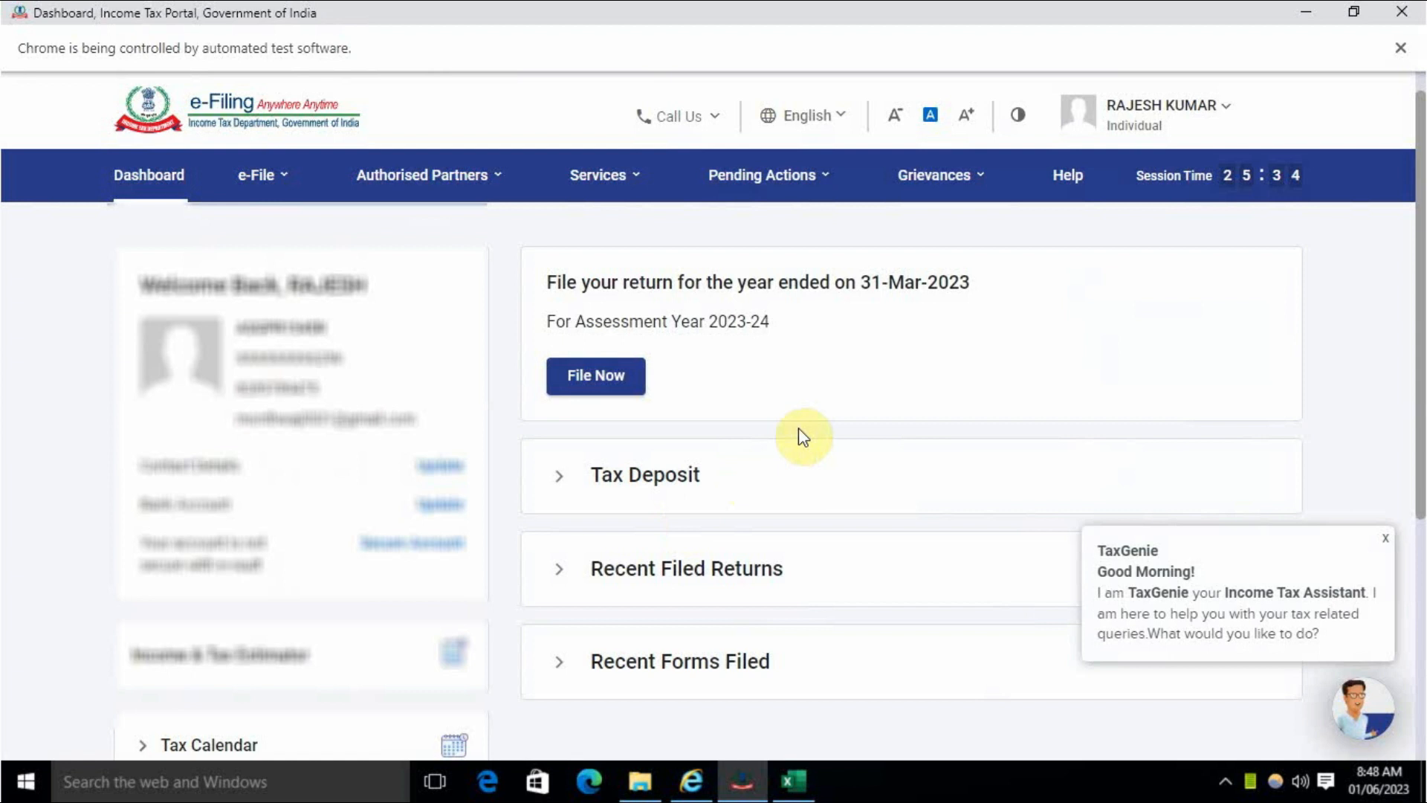
- Close the TaxGenie popup and switch to the 'Stocks Gain Statement year 2023' Excel workbook
click(1387, 541)
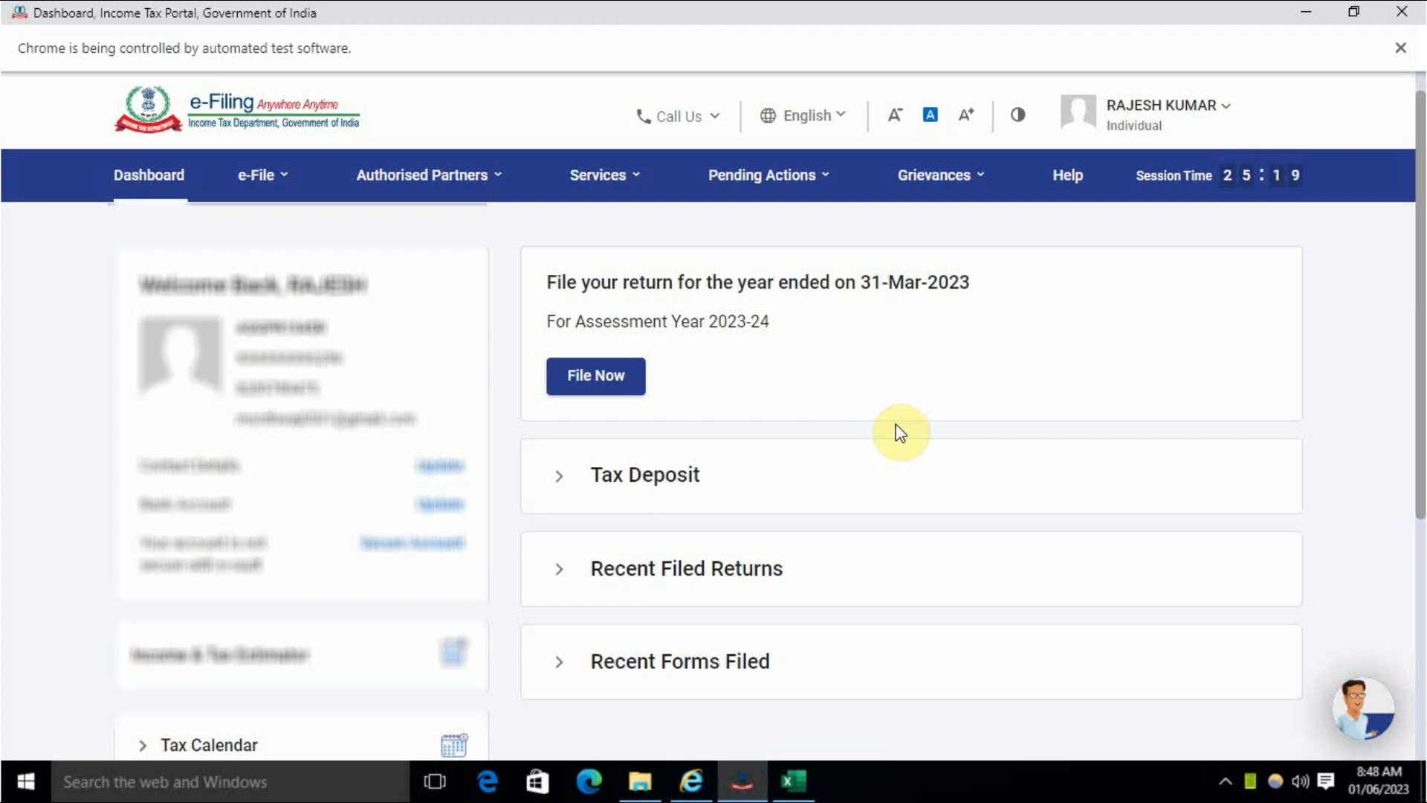
click(793, 781)
scroll(760, 619, up, 1)
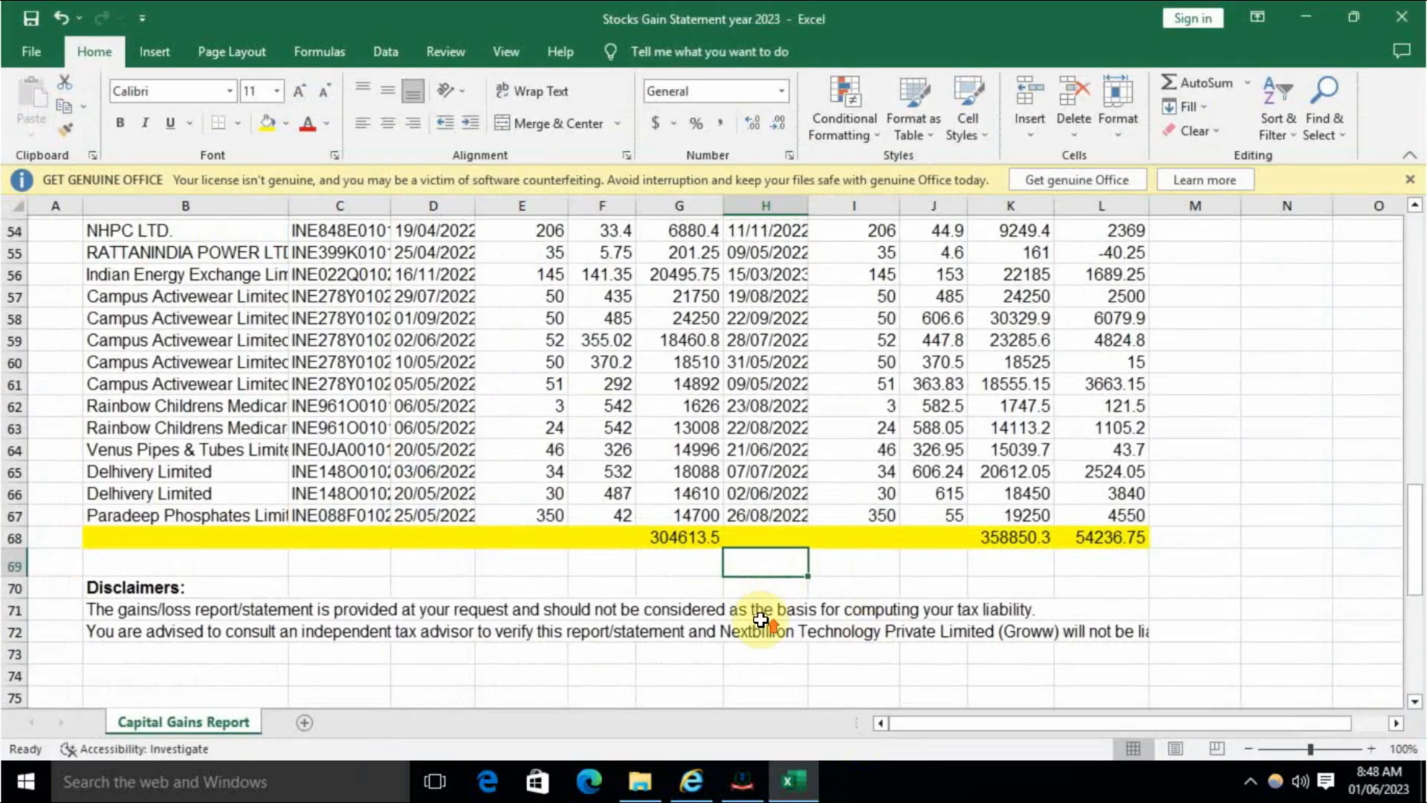
scroll(761, 620, up, 11)
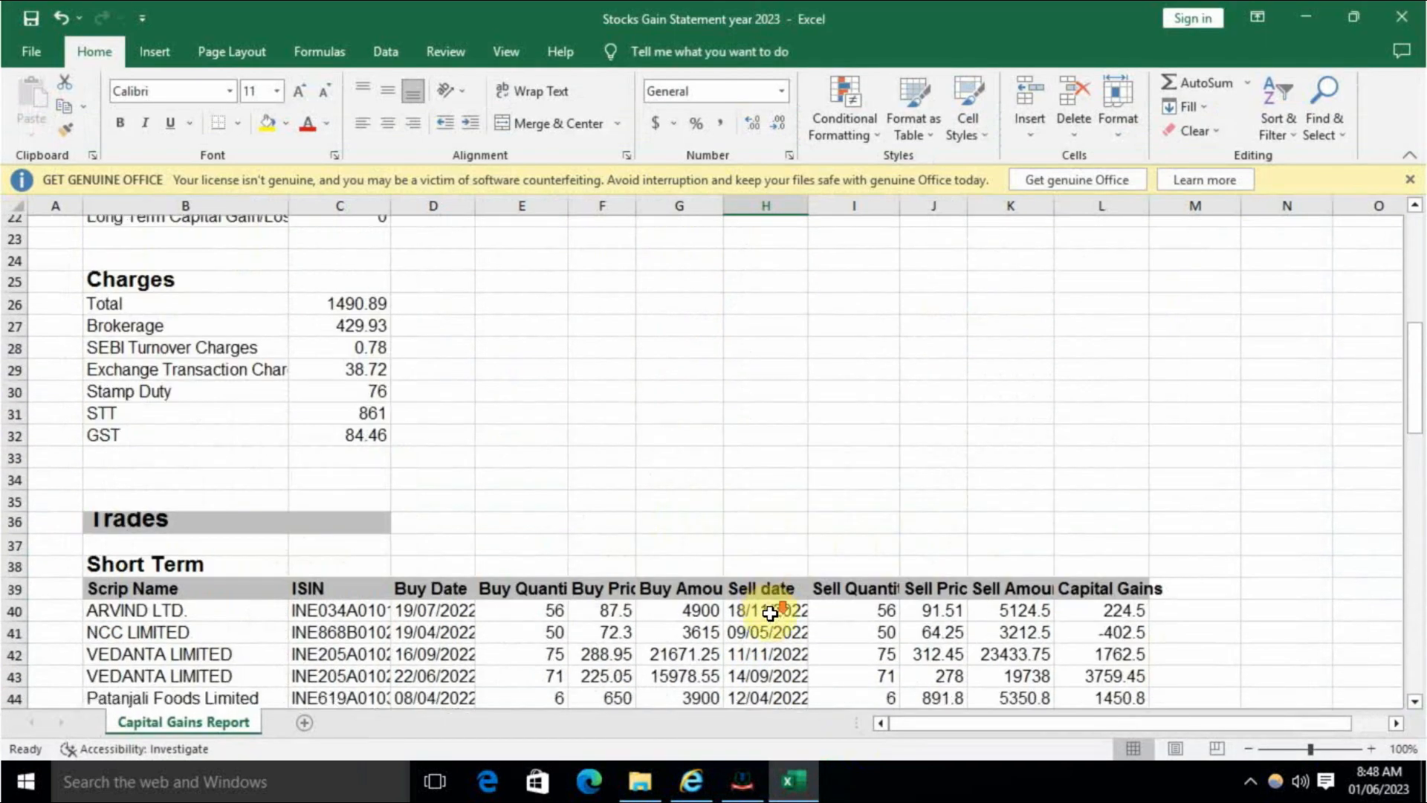
scroll(769, 613, down, 10)
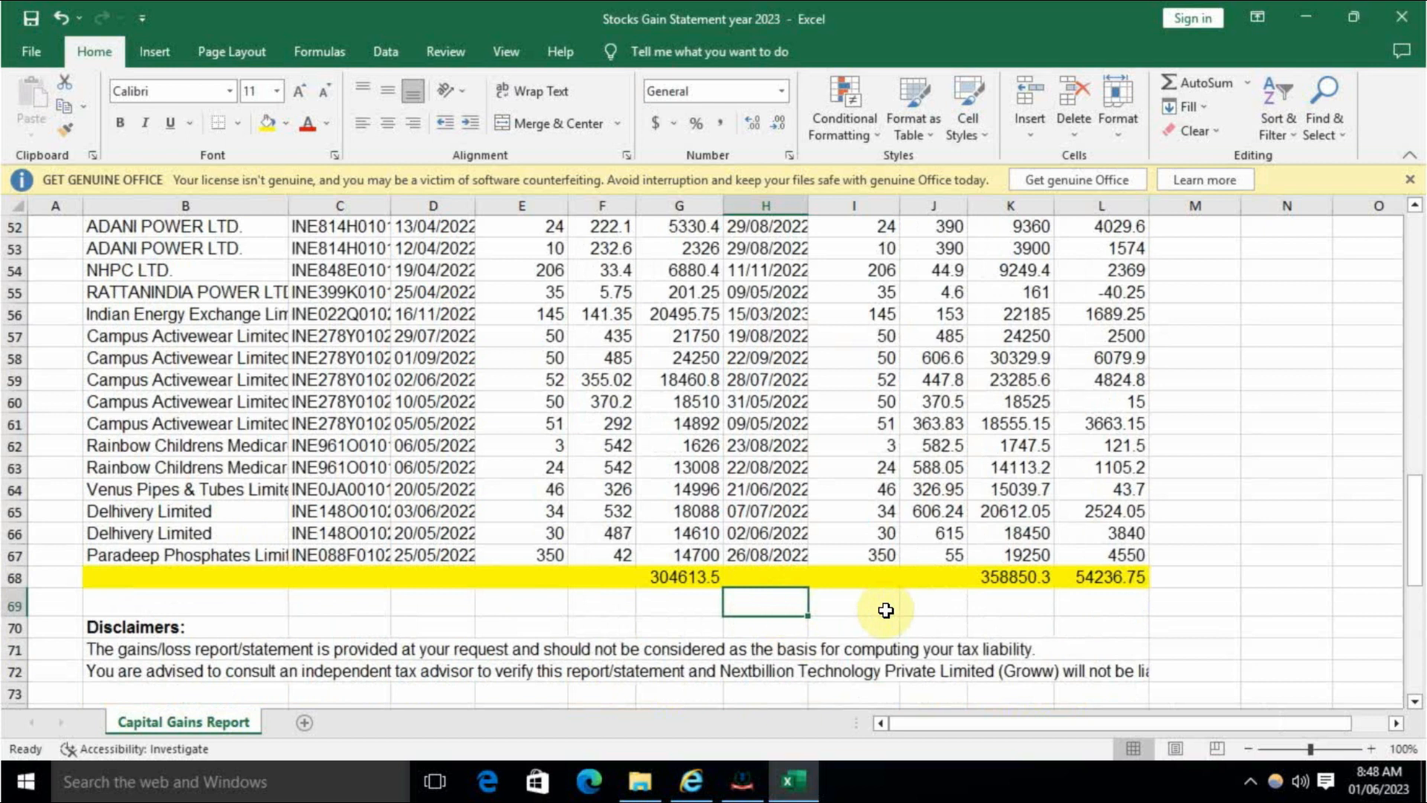
scroll(886, 611, up, 8)
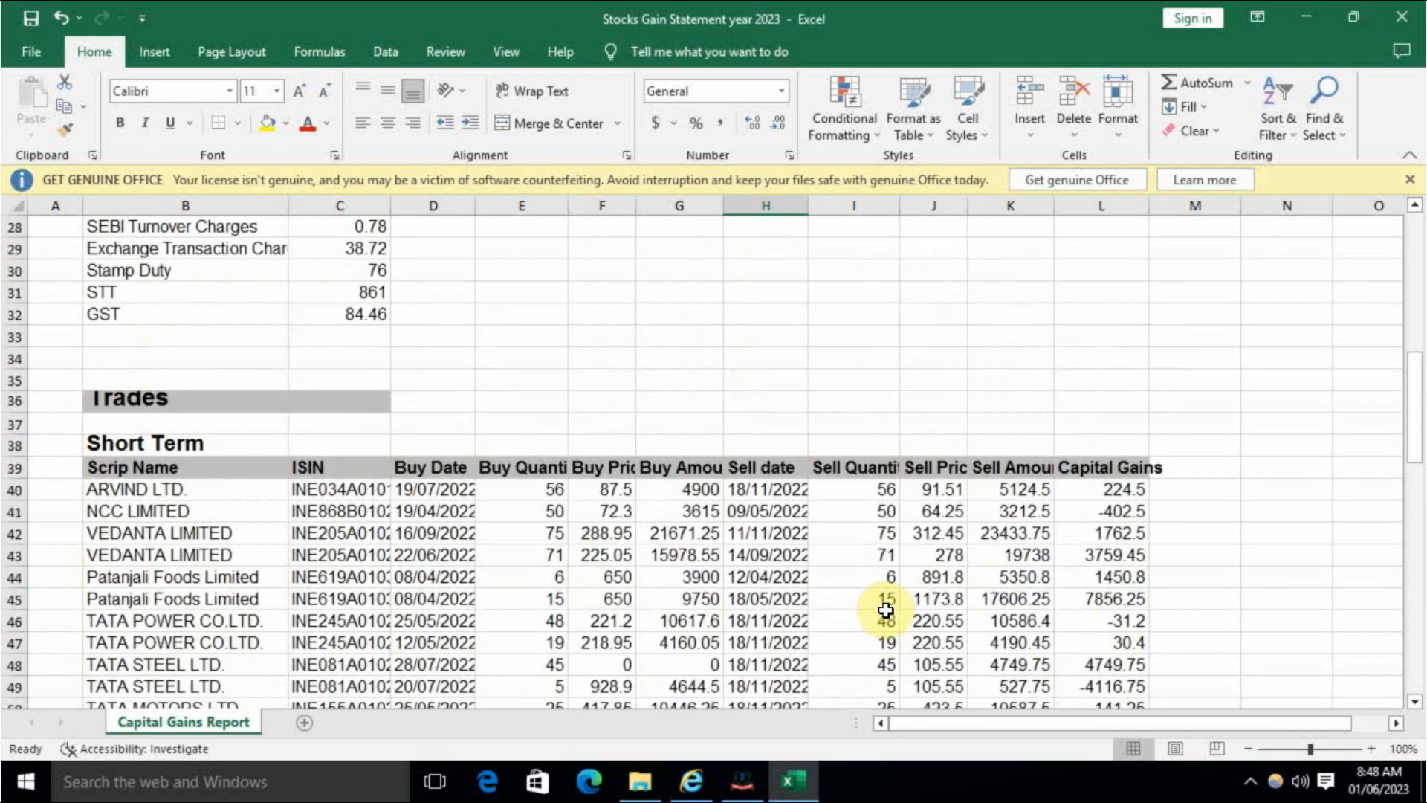
scroll(887, 611, up, 5)
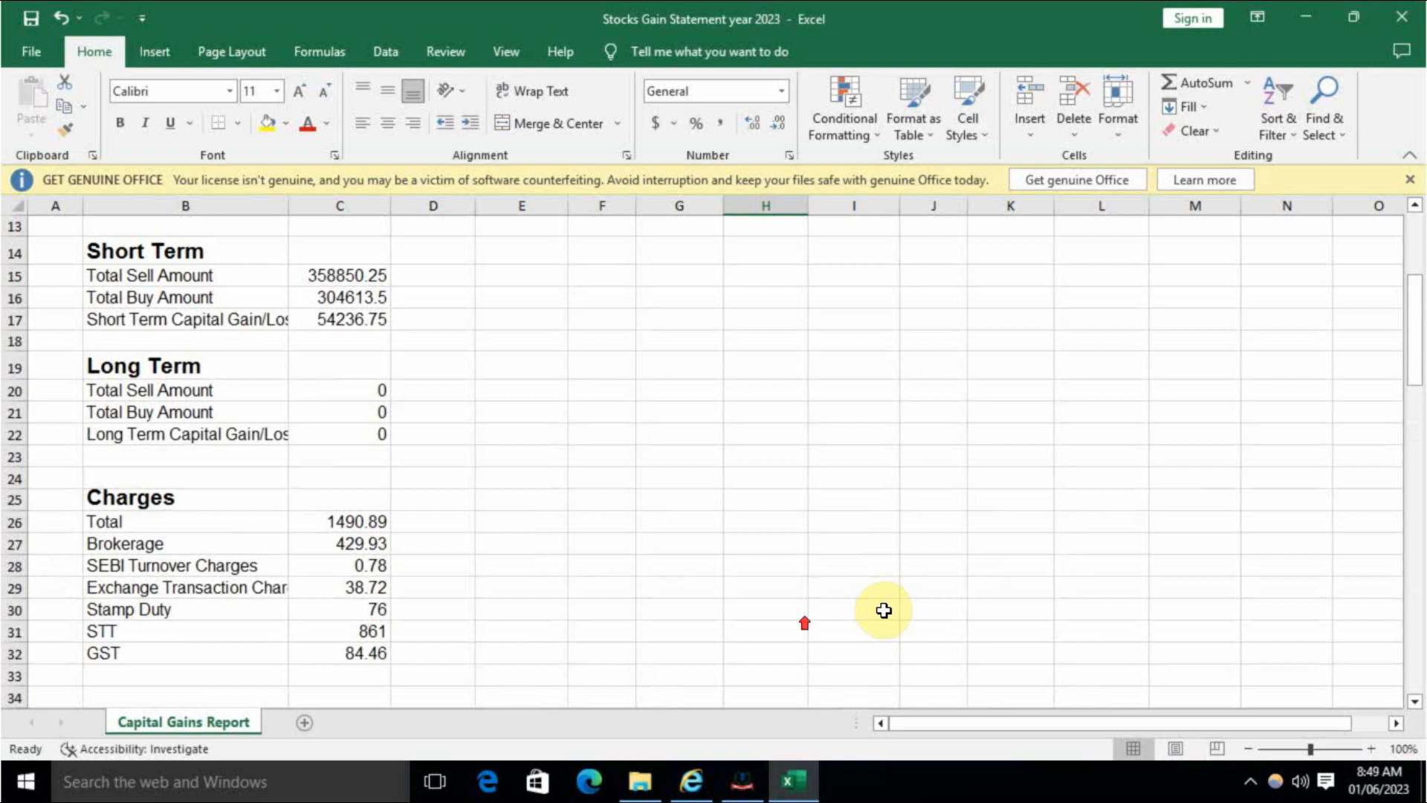
scroll(743, 608, up, 4)
scroll(743, 606, down, 14)
scroll(743, 606, down, 4)
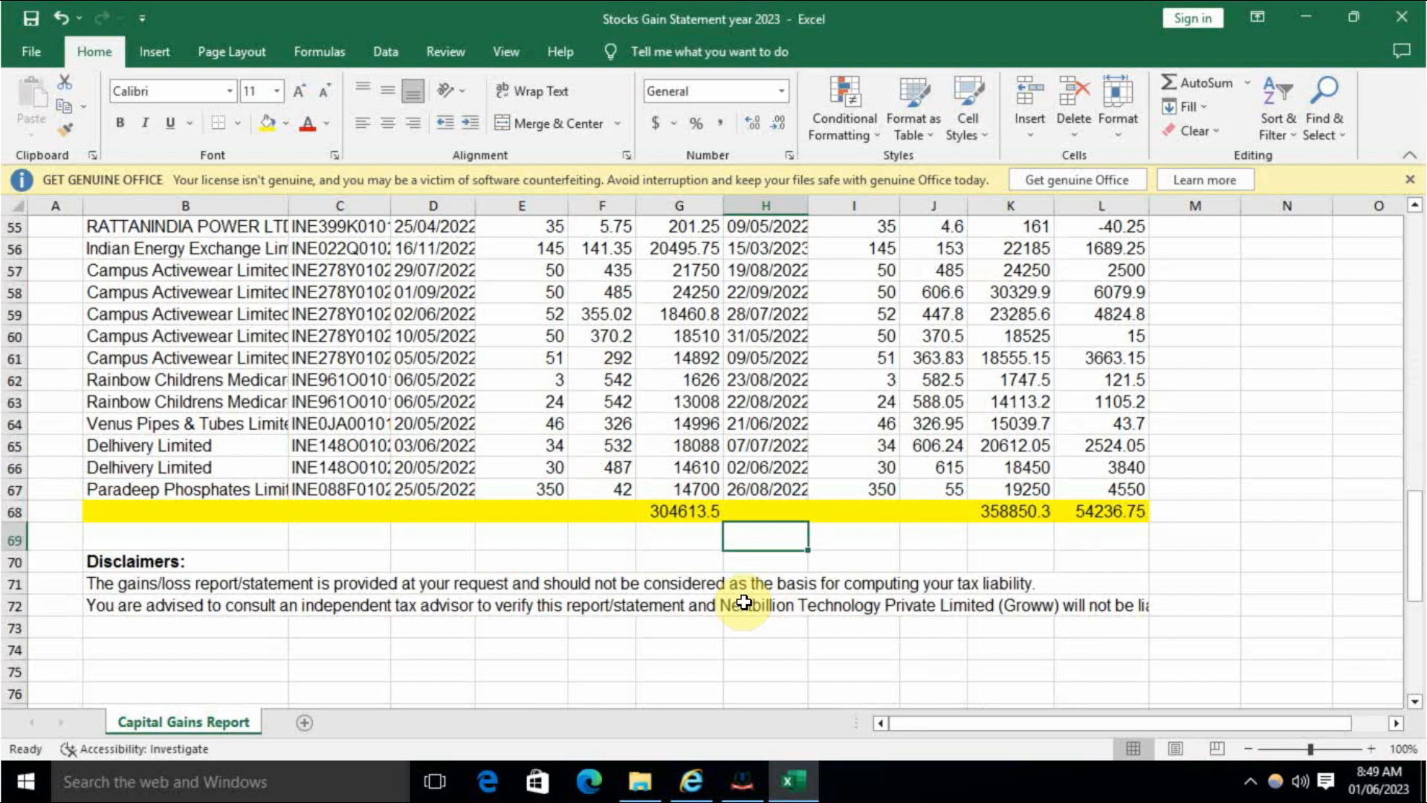
- Return to the e-Filing dashboard and select assessment year 2023-24 under File Now
click(743, 781)
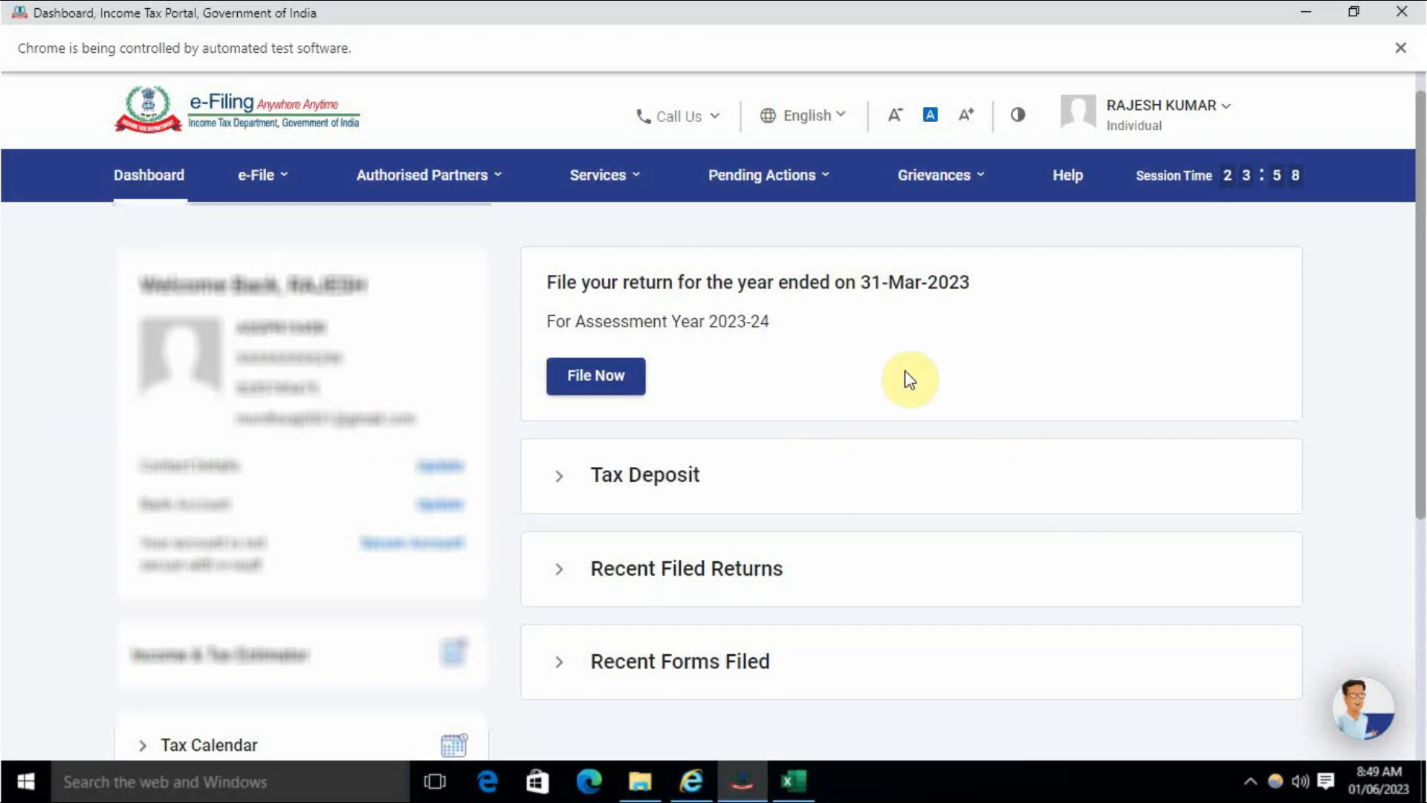
click(610, 383)
click(367, 389)
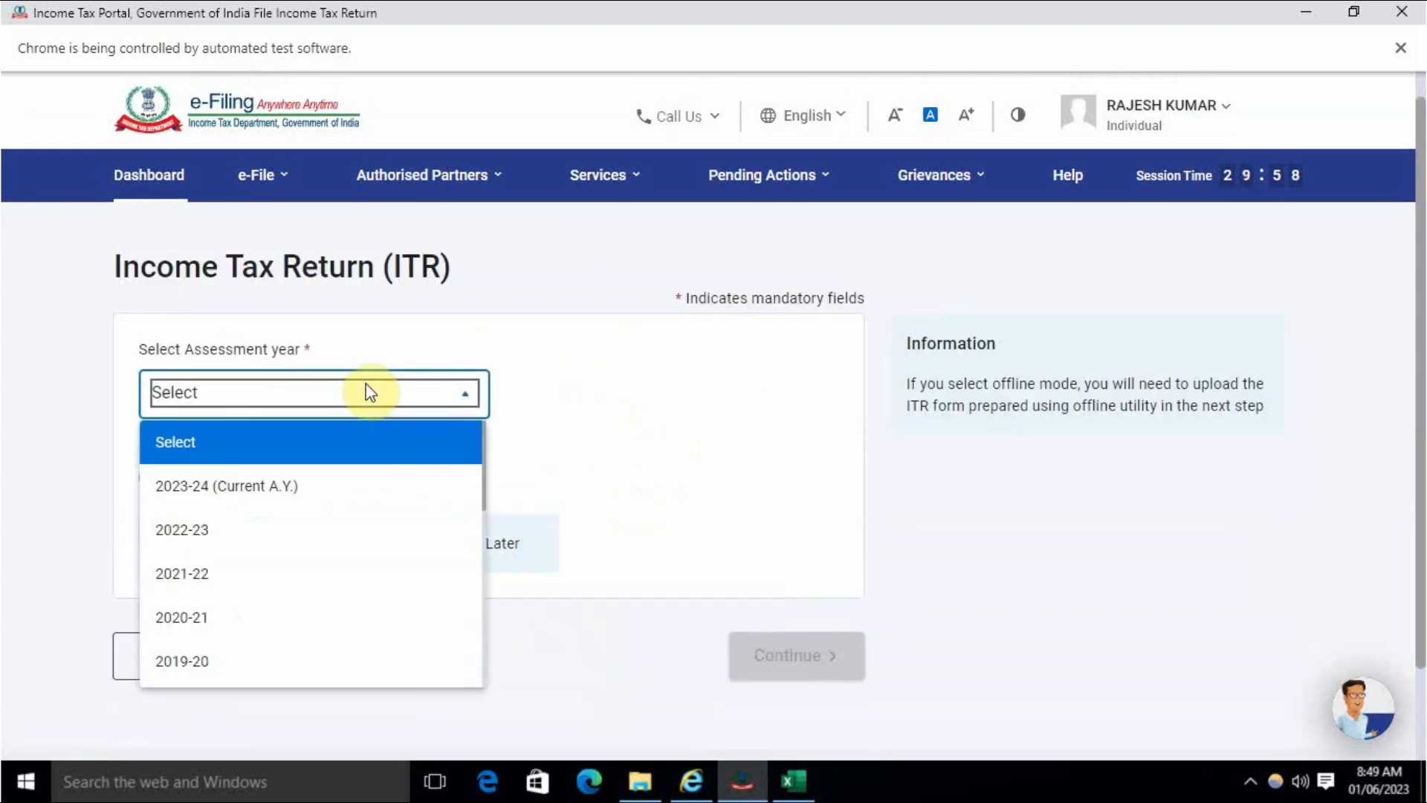
click(306, 493)
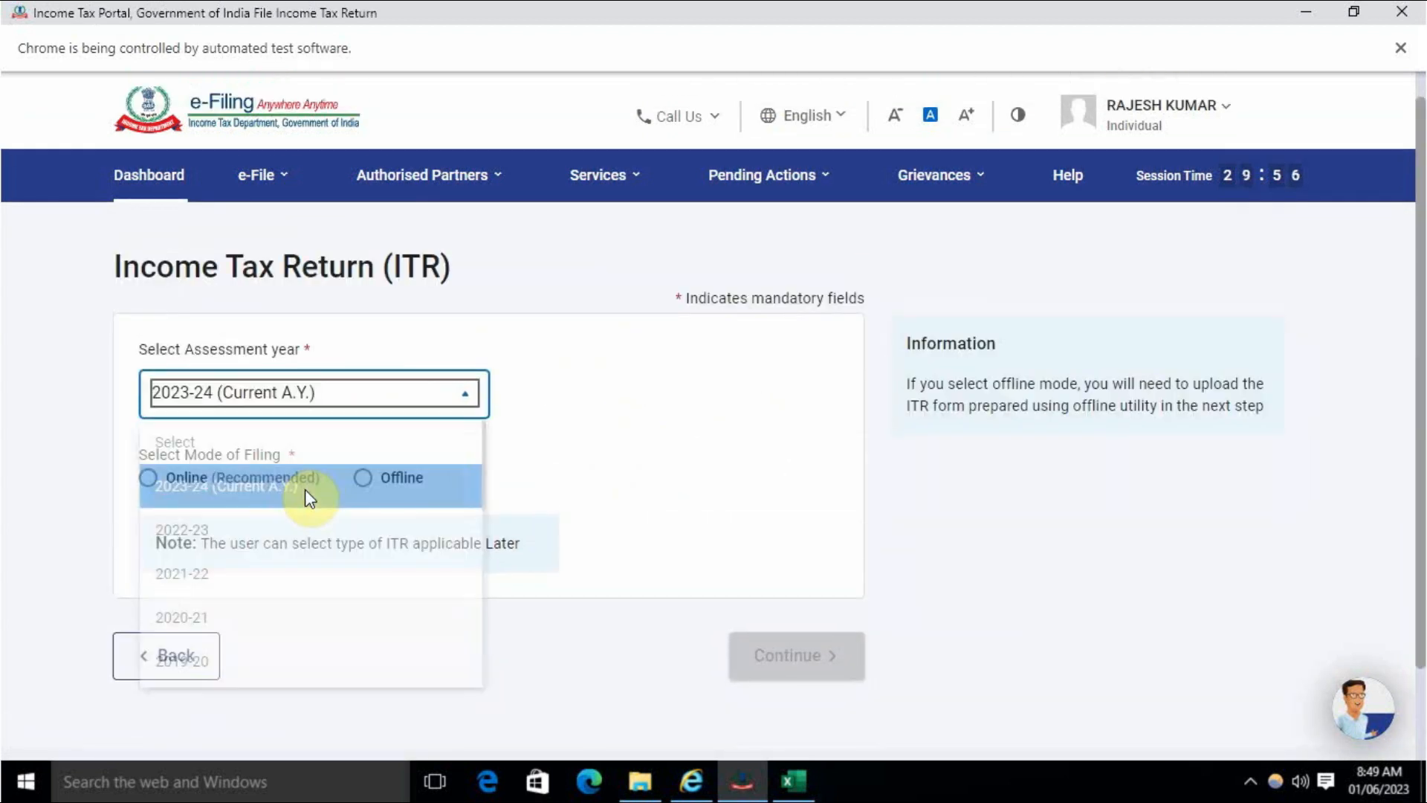
- Choose the Online filing mode and start a new return filing
click(546, 471)
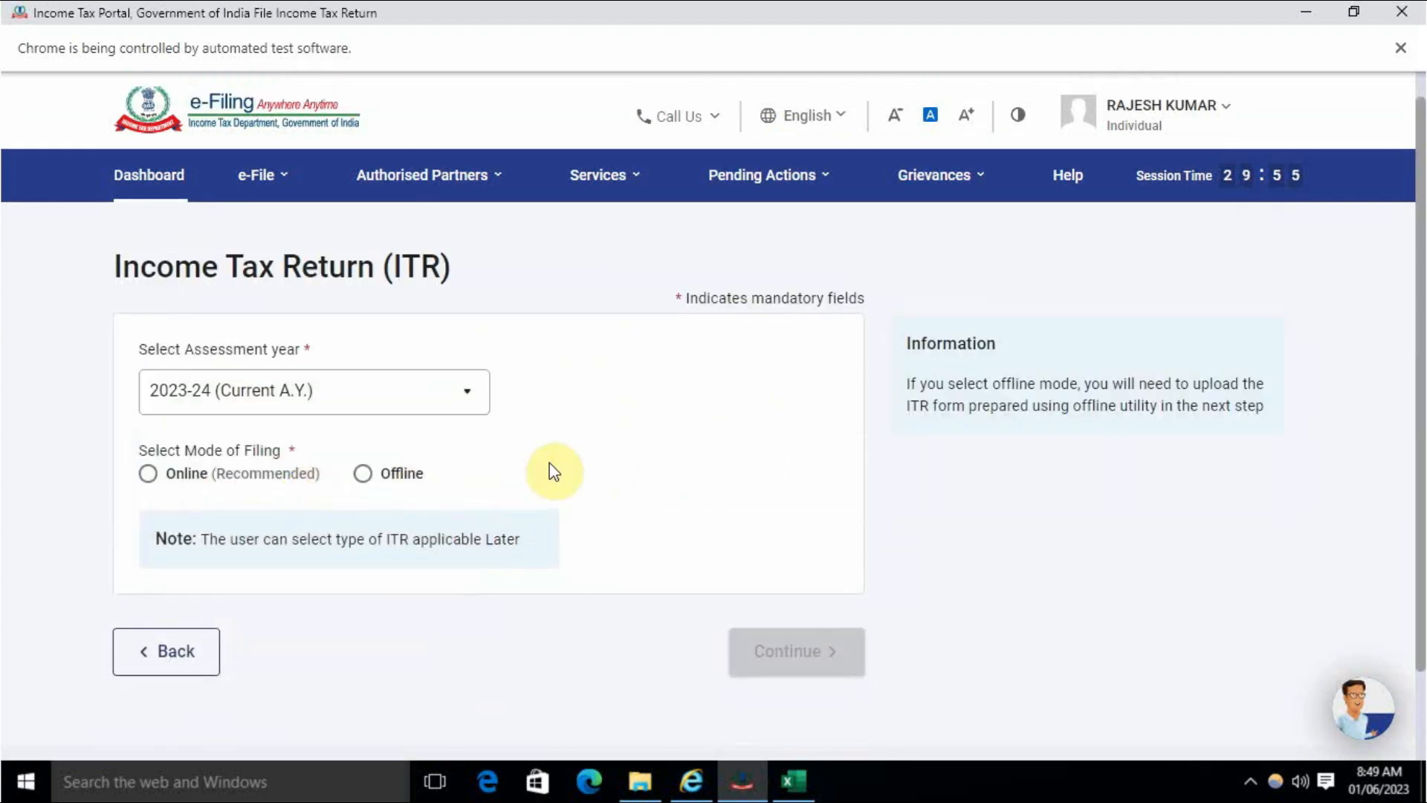
click(149, 478)
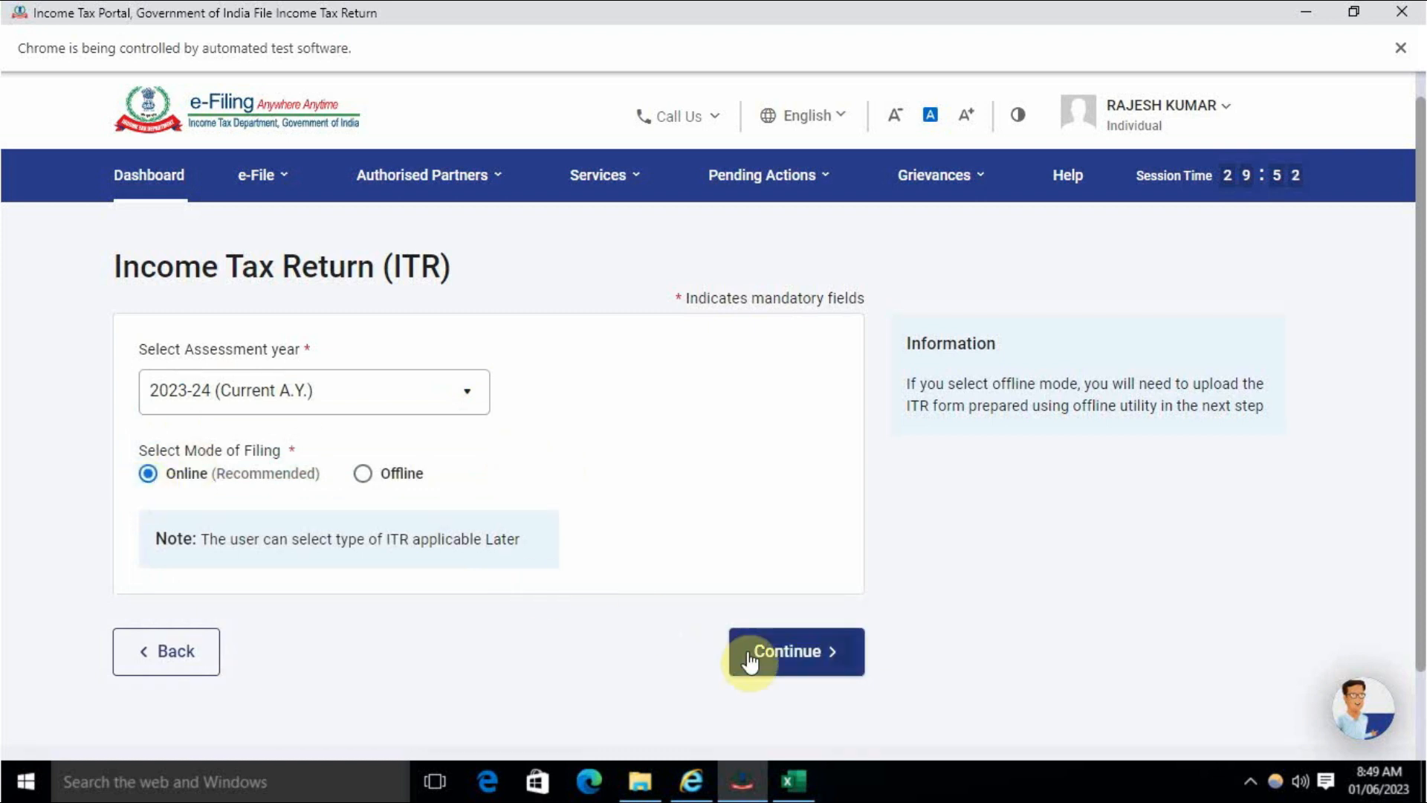
click(773, 657)
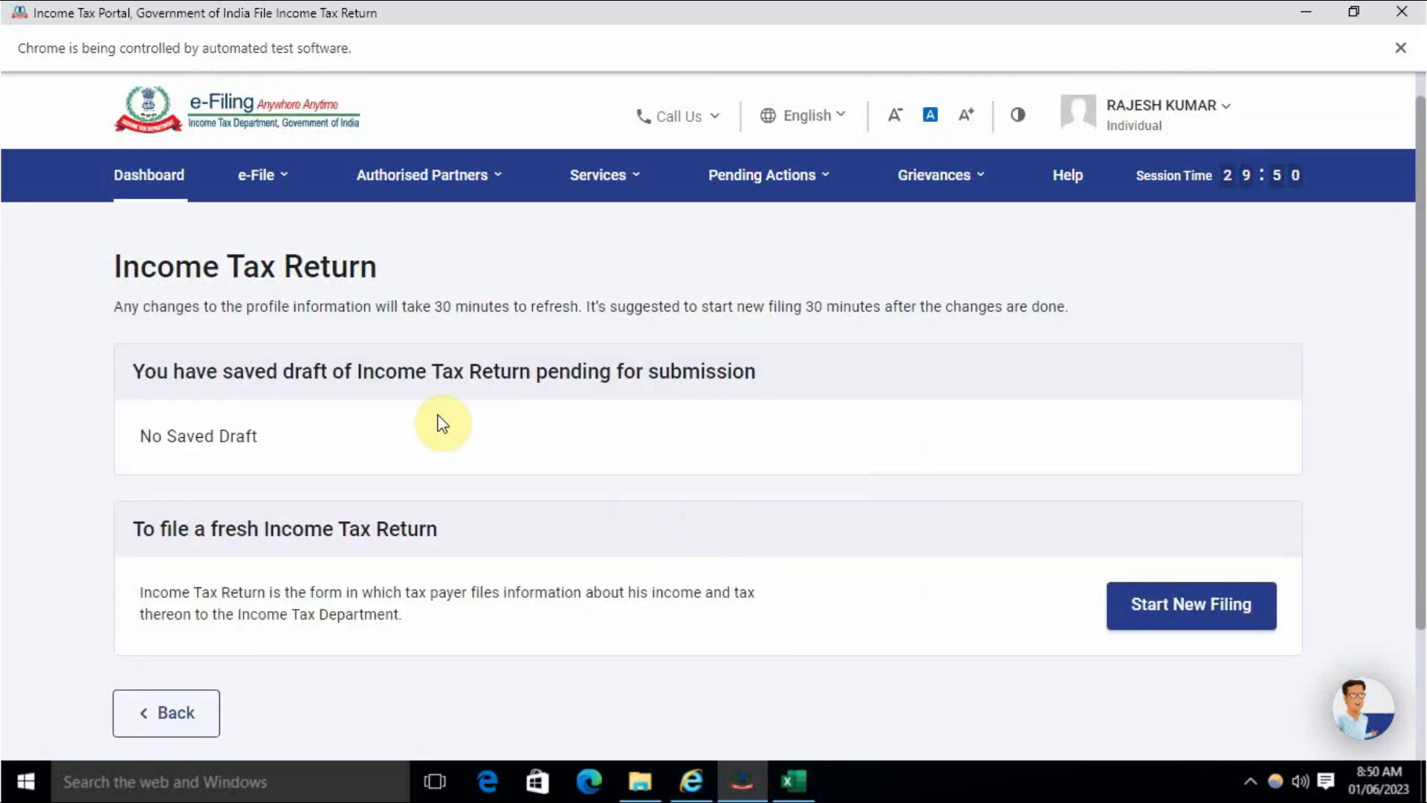
scroll(859, 497, down, 2)
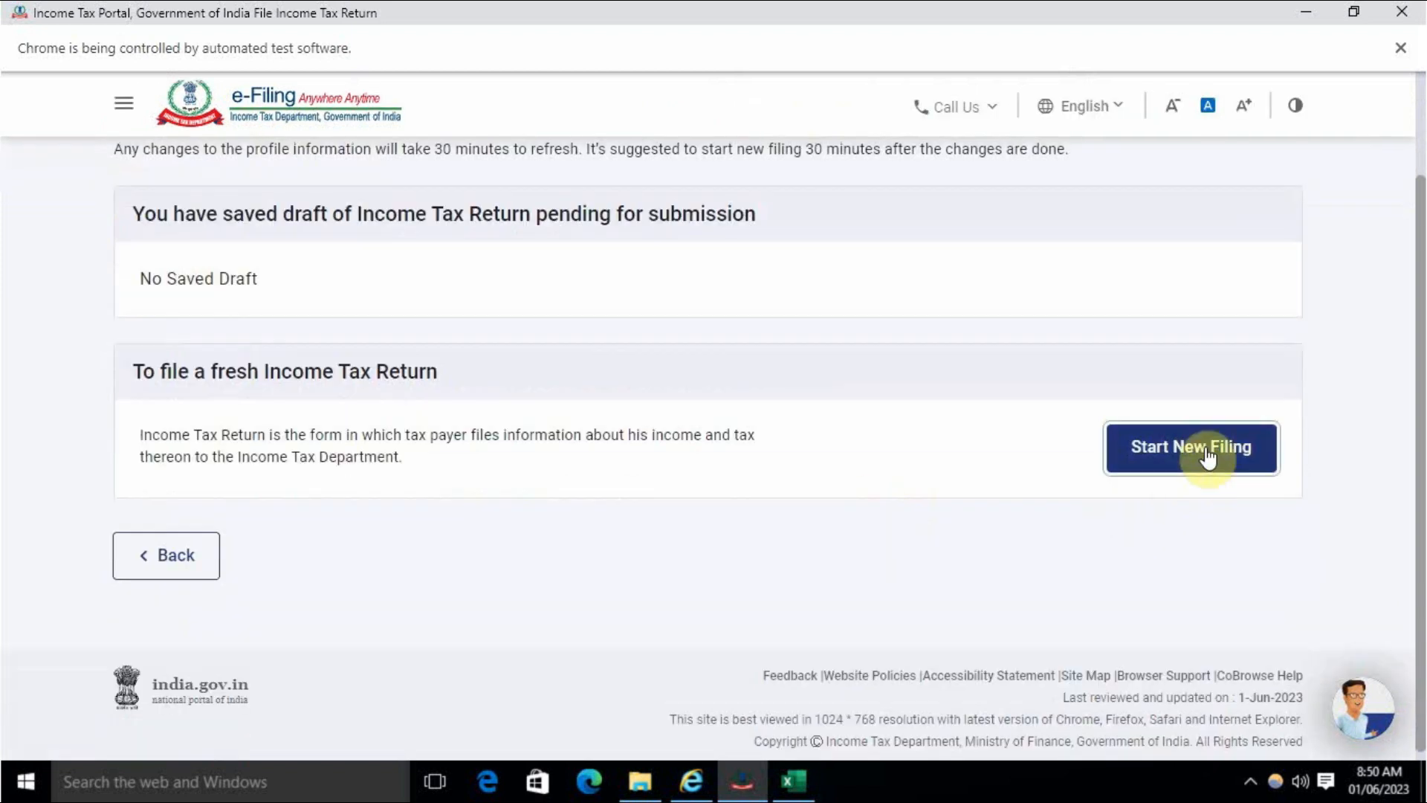
click(1204, 452)
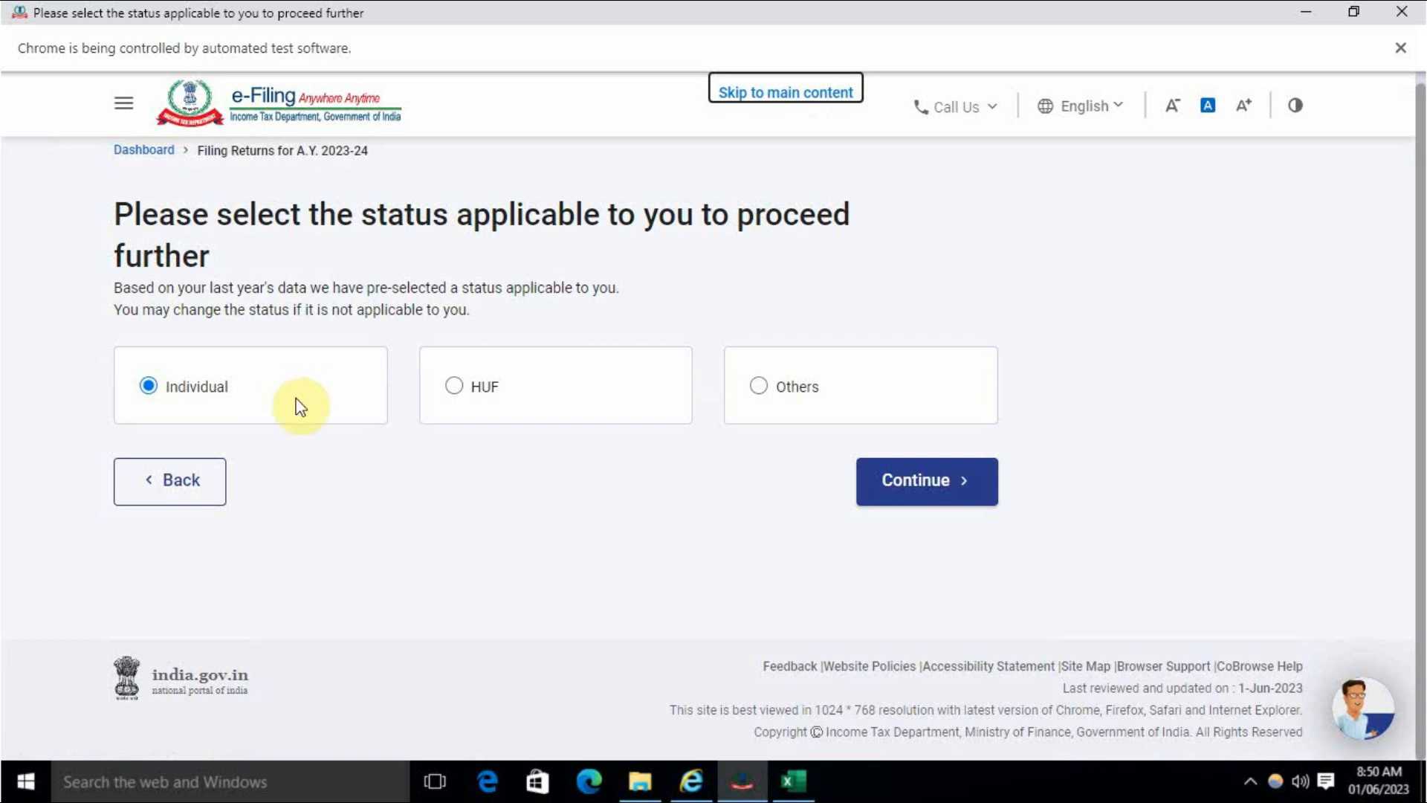
- Confirm Individual status, select ITR-2 from the form list, and proceed with ITR 2
click(938, 491)
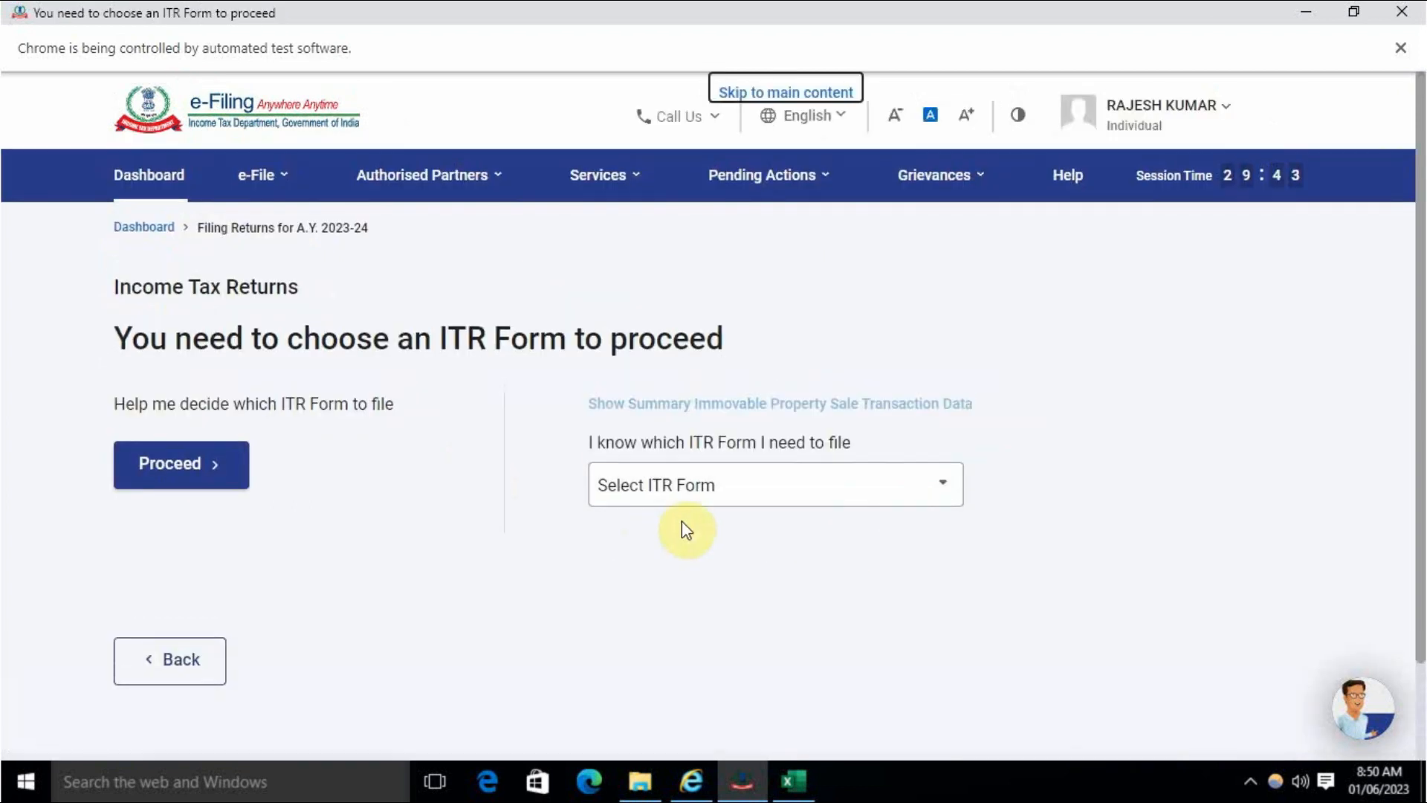
click(669, 492)
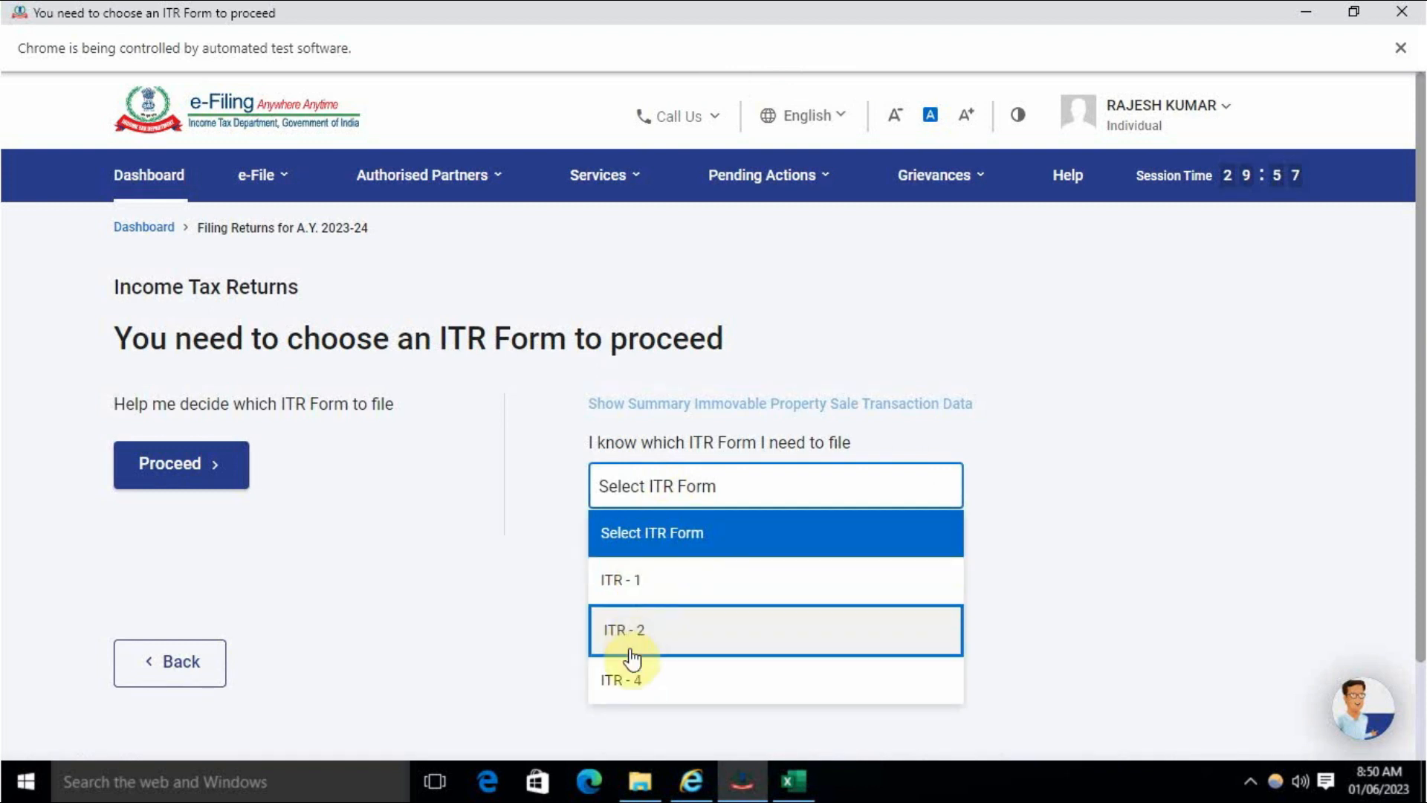
click(677, 629)
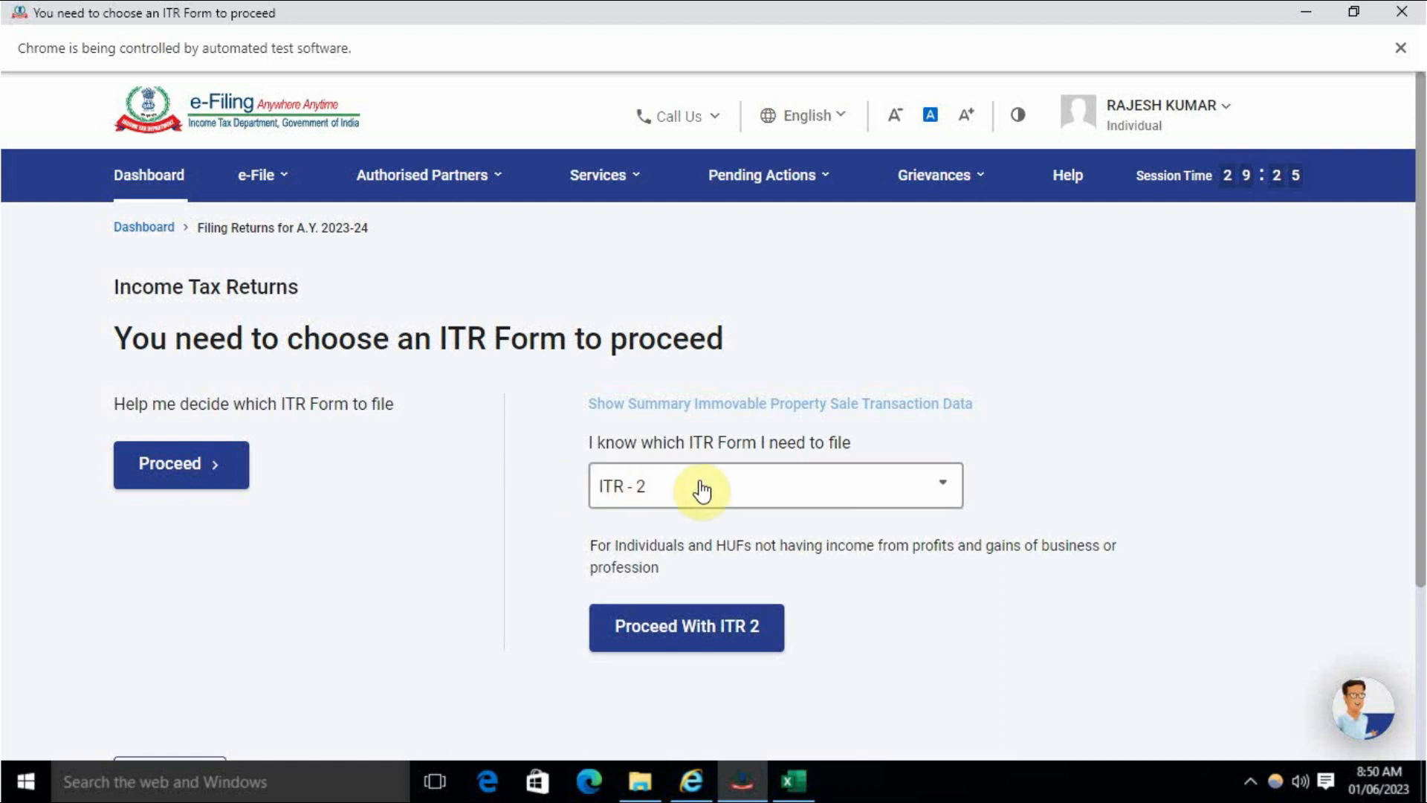
click(739, 631)
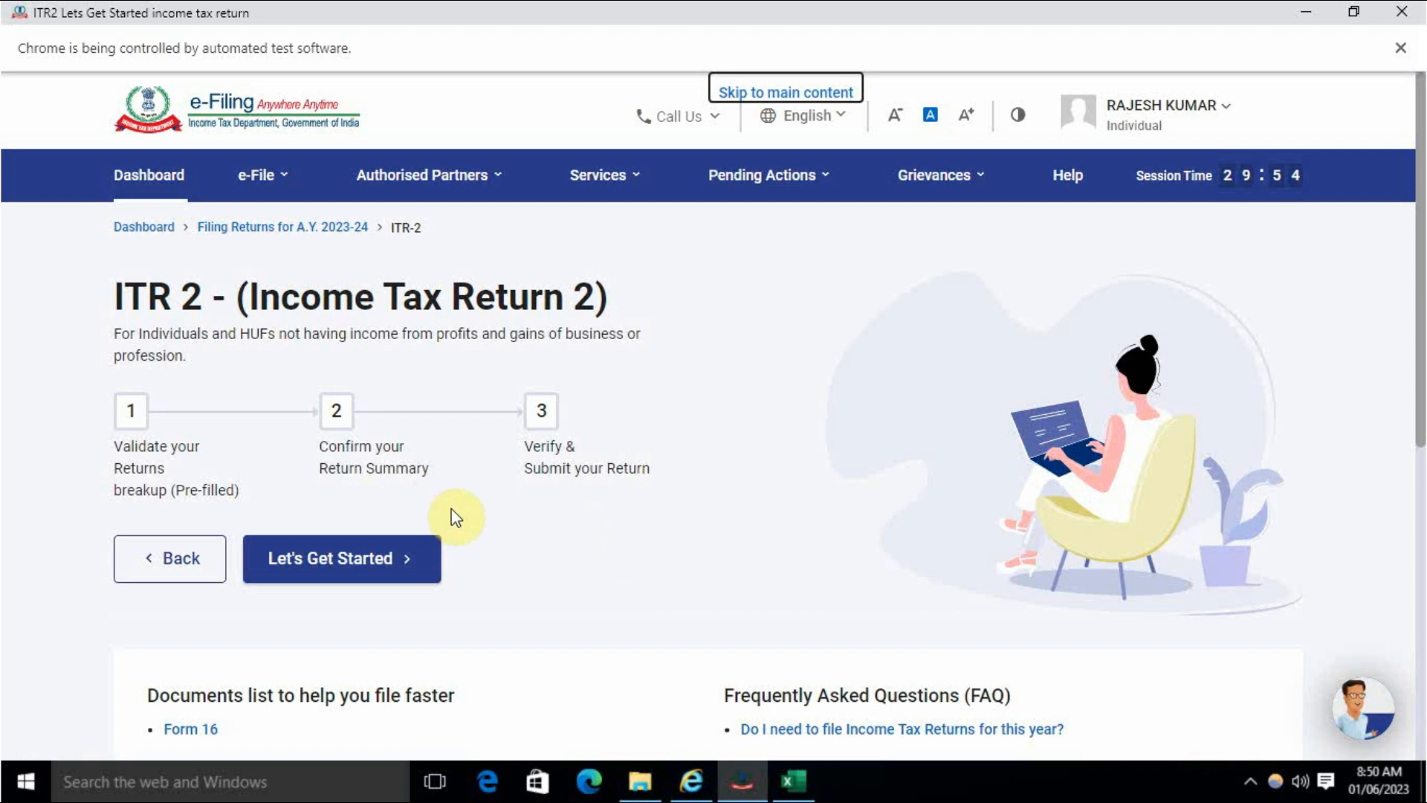
- Start the ITR-2 return with 'Taxable income is more than basic exemption limit' as filing reason
click(340, 559)
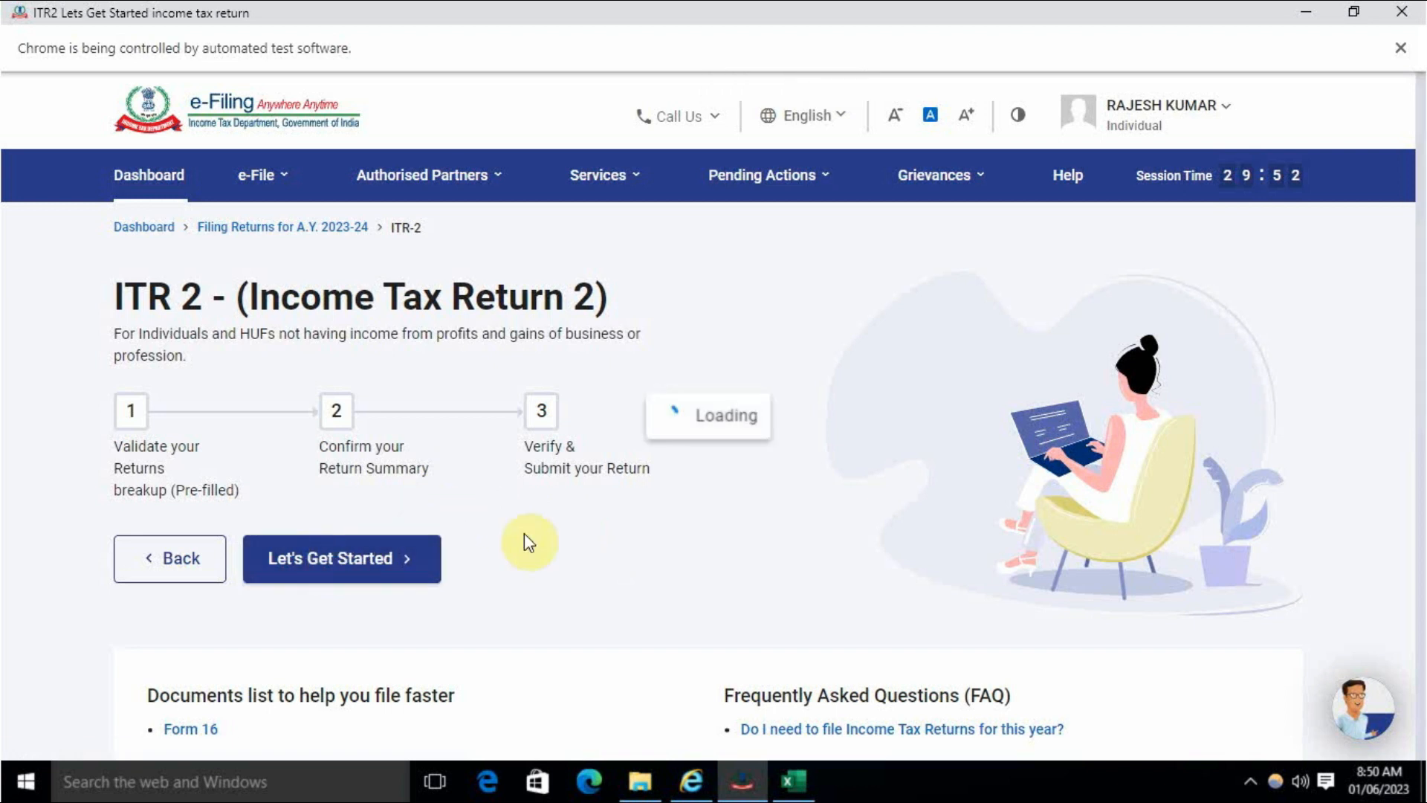
scroll(372, 490, down, 5)
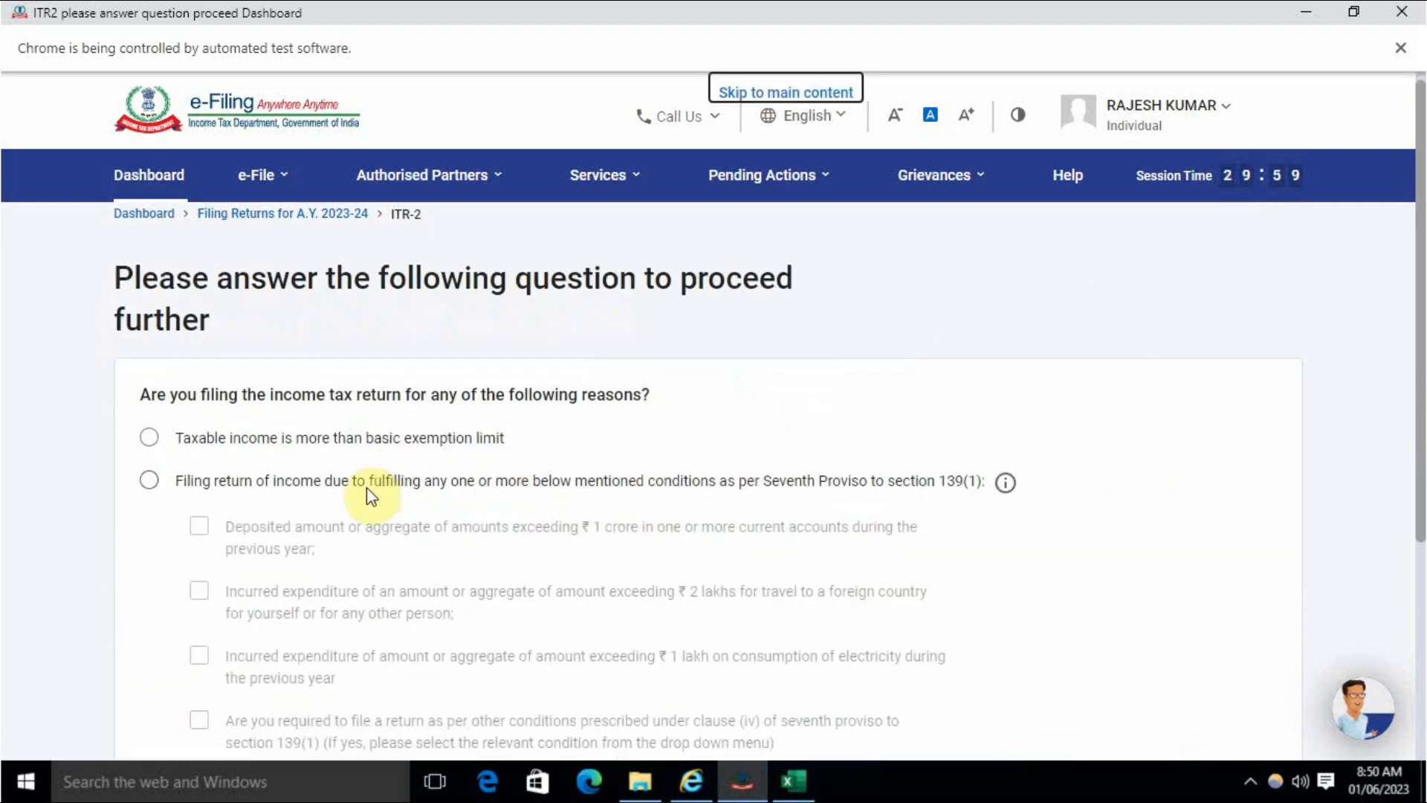
scroll(370, 497, up, 3)
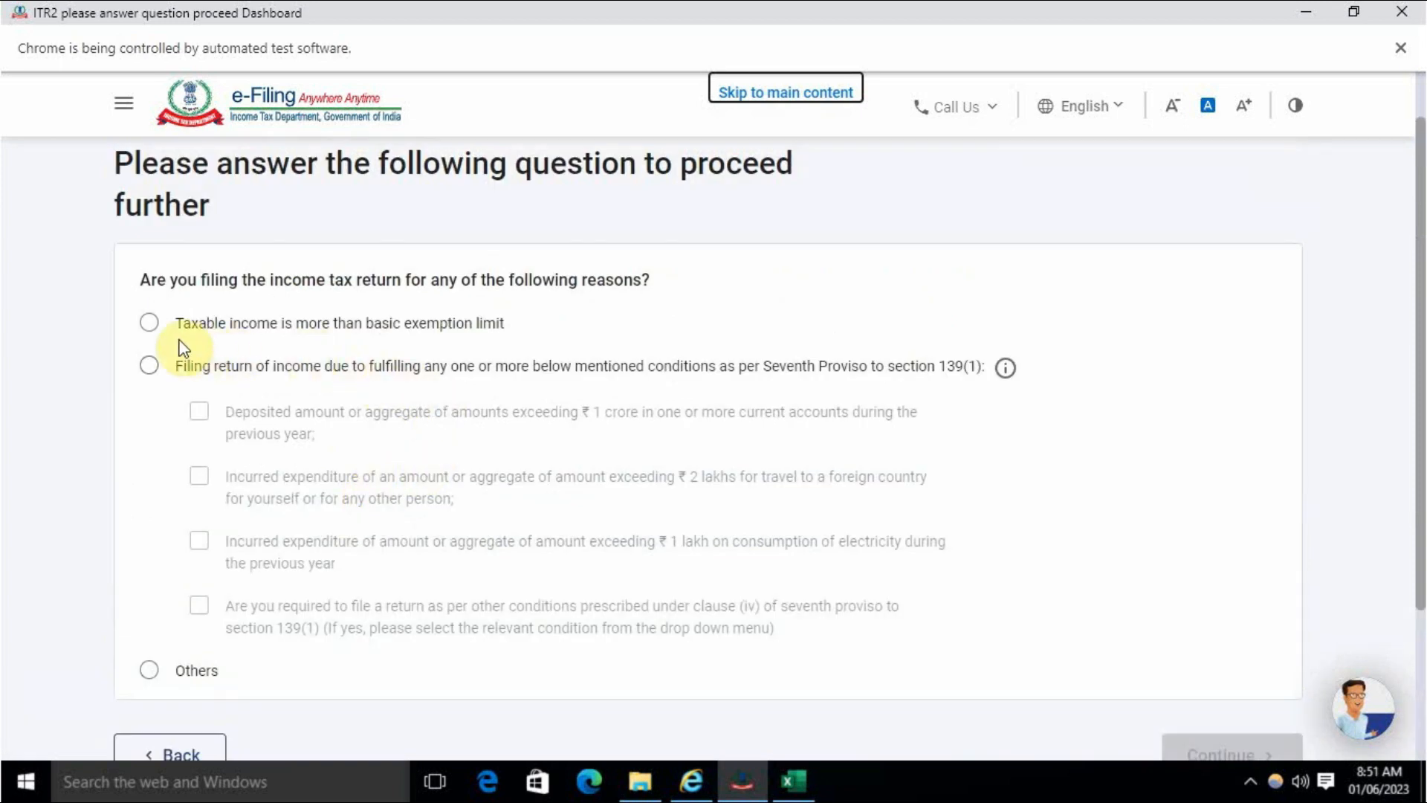
click(150, 326)
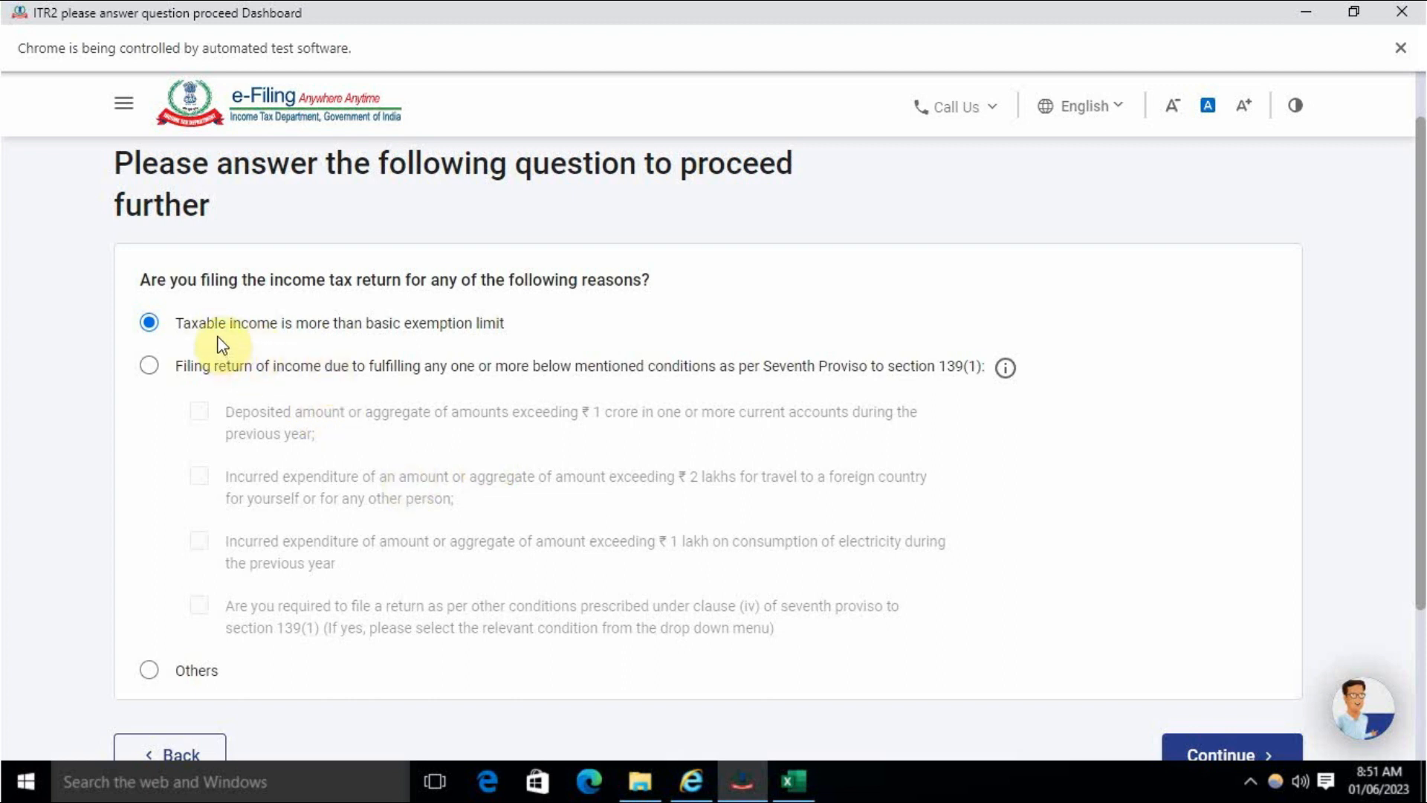
scroll(201, 535, down, 2)
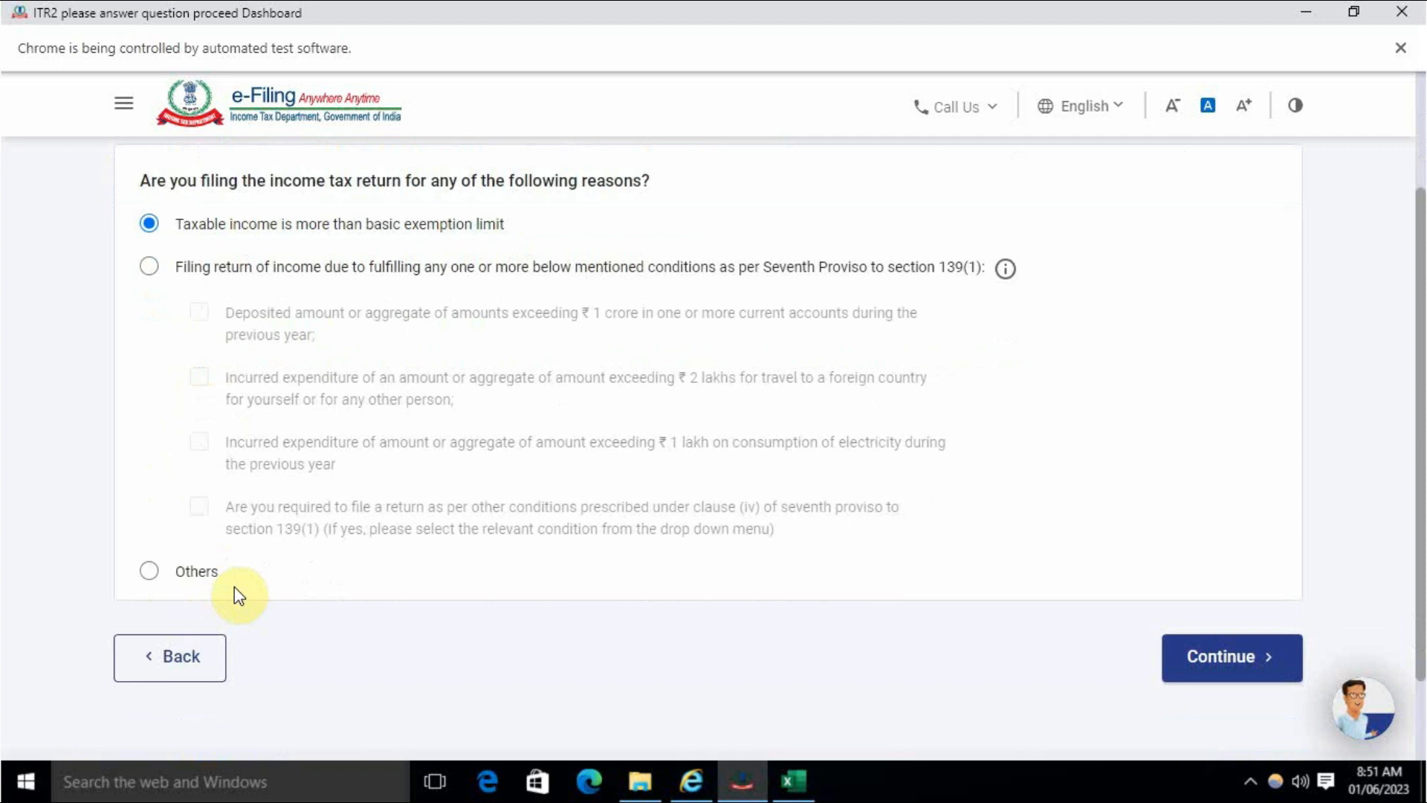
scroll(275, 572, up, 4)
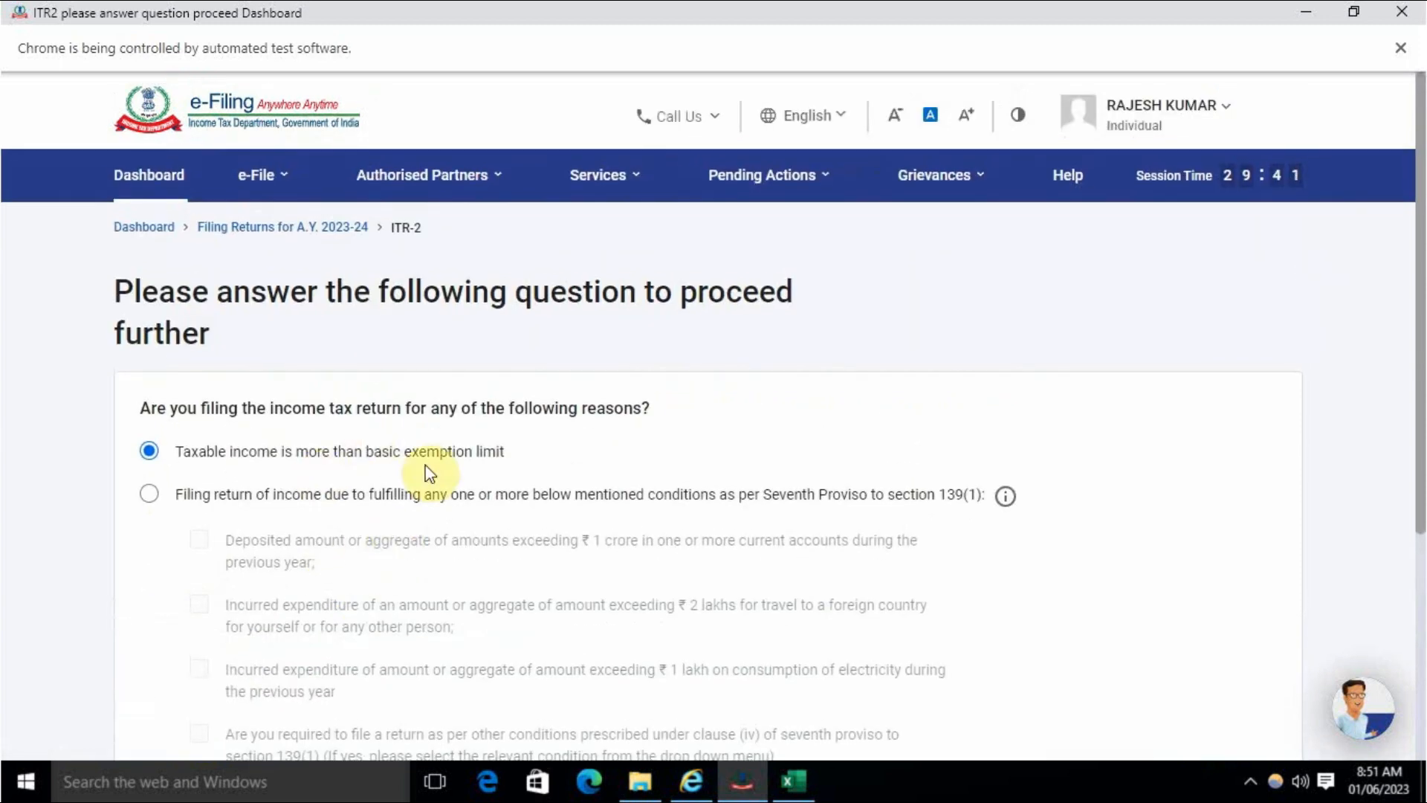
scroll(186, 409, down, 2)
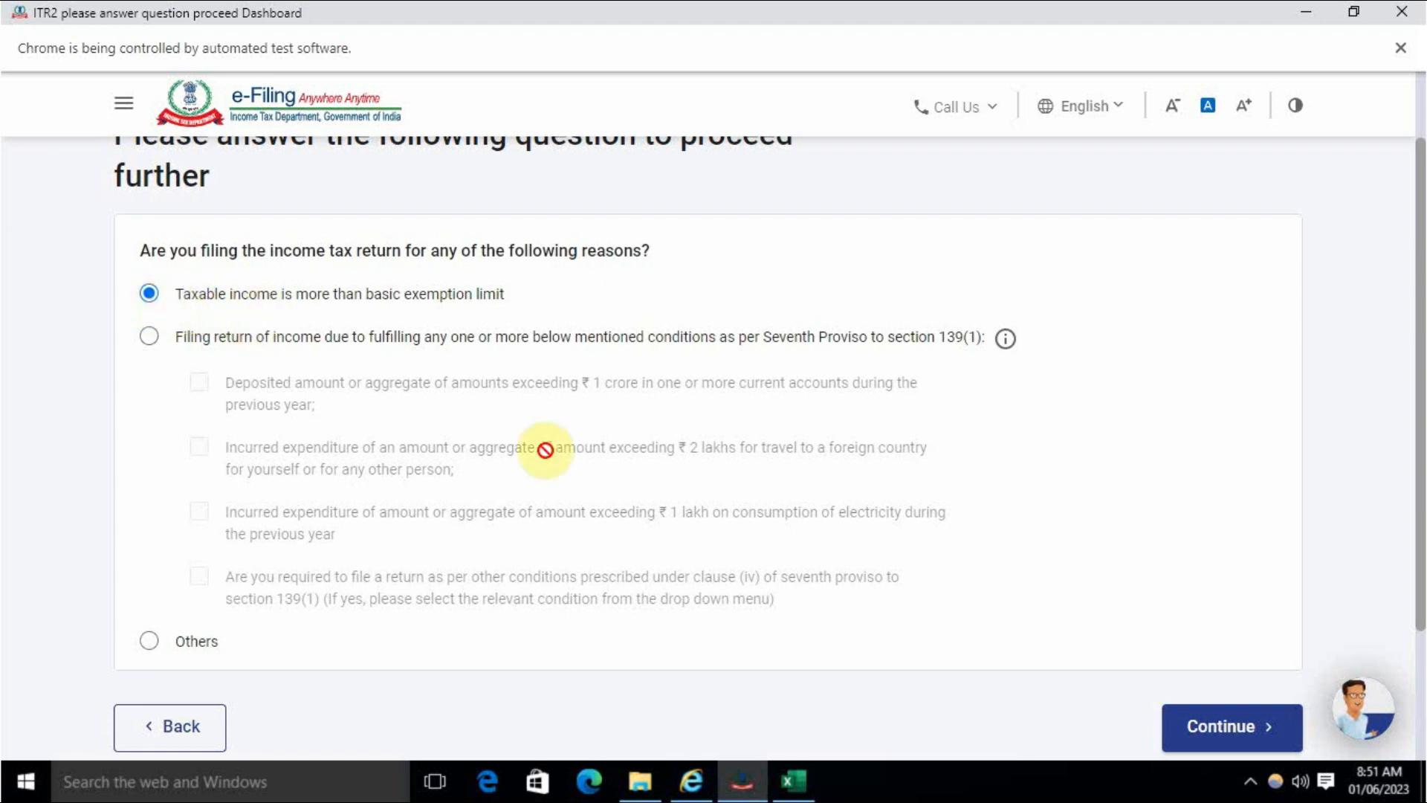
click(1220, 736)
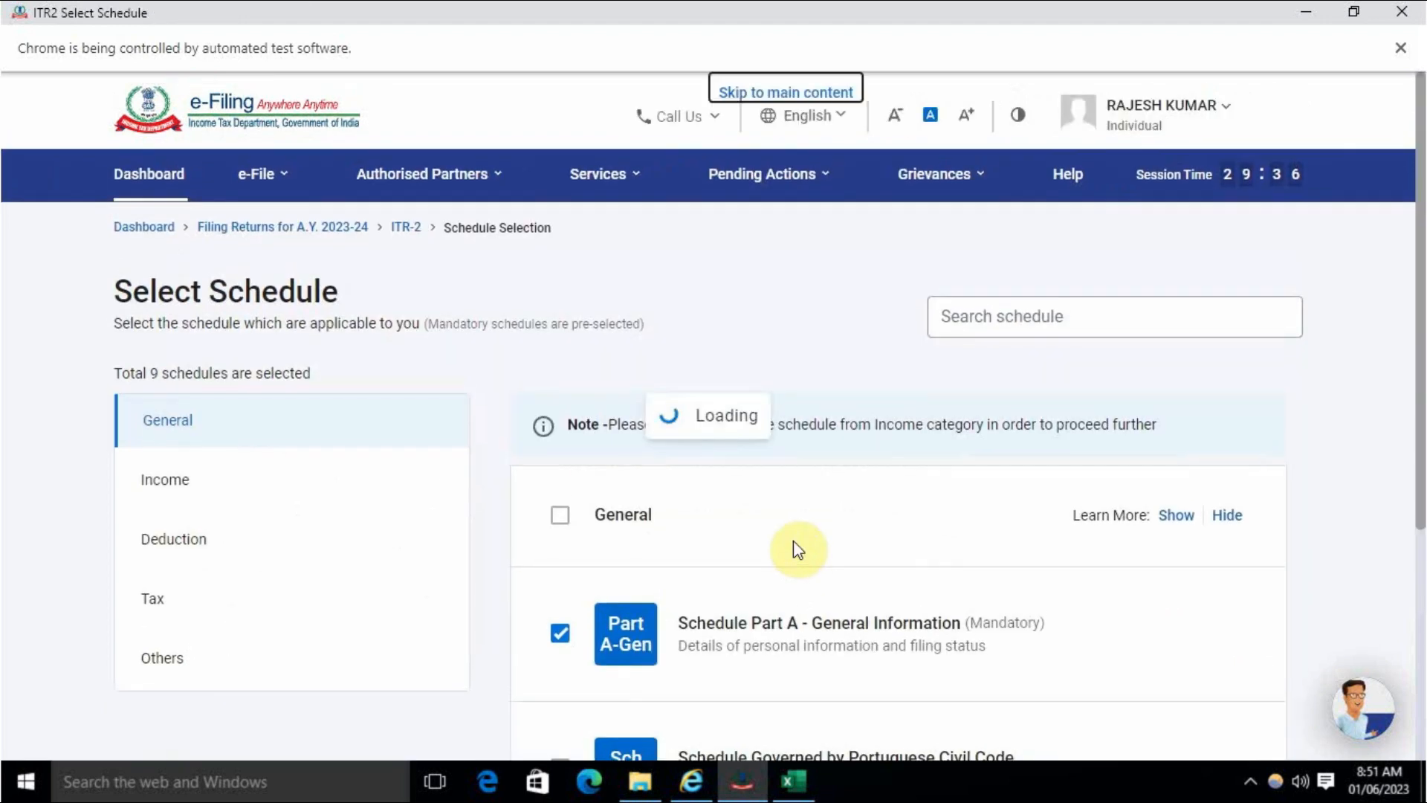
- Review the schedule list and confirm the 15 selected schedules through the Note dialog
scroll(798, 546, down, 5)
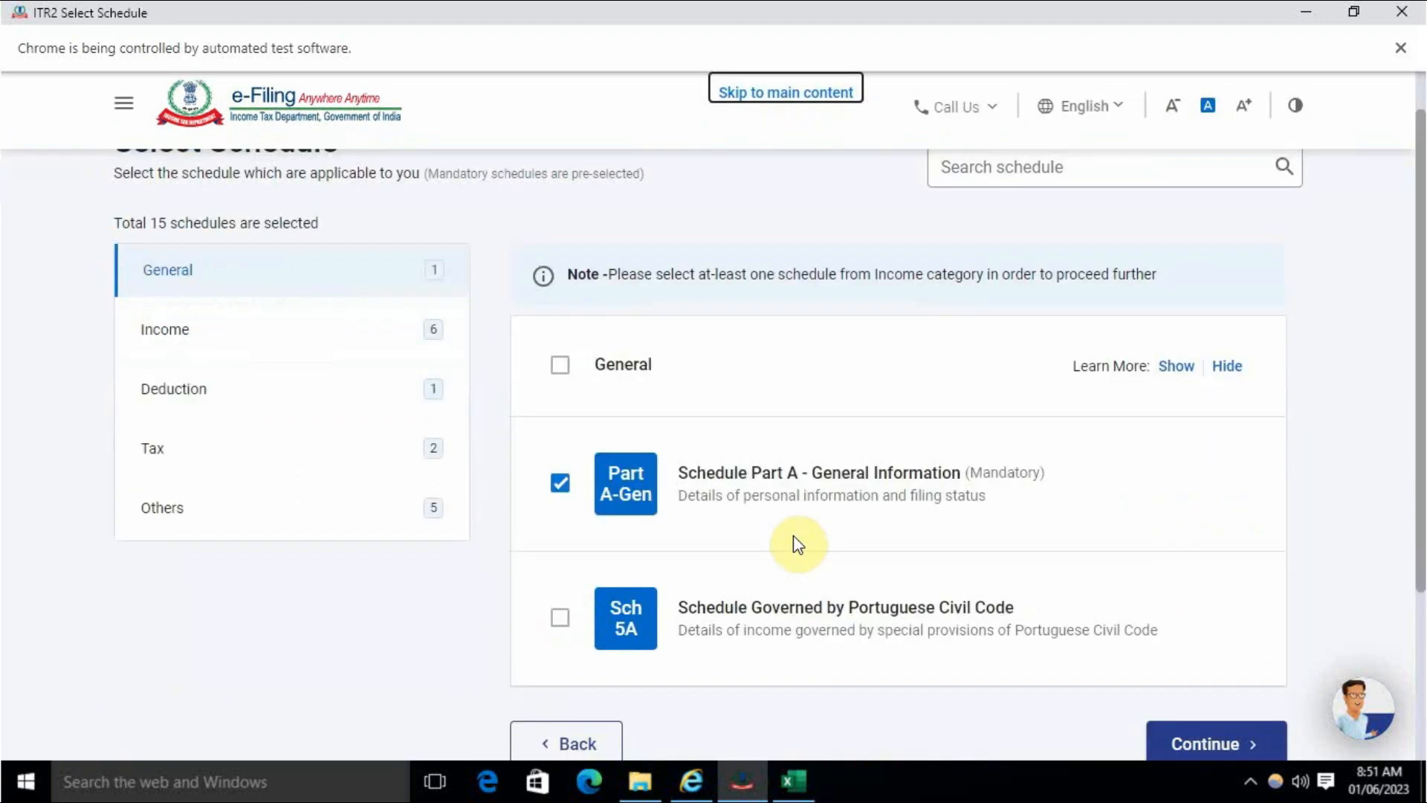
scroll(798, 545, up, 5)
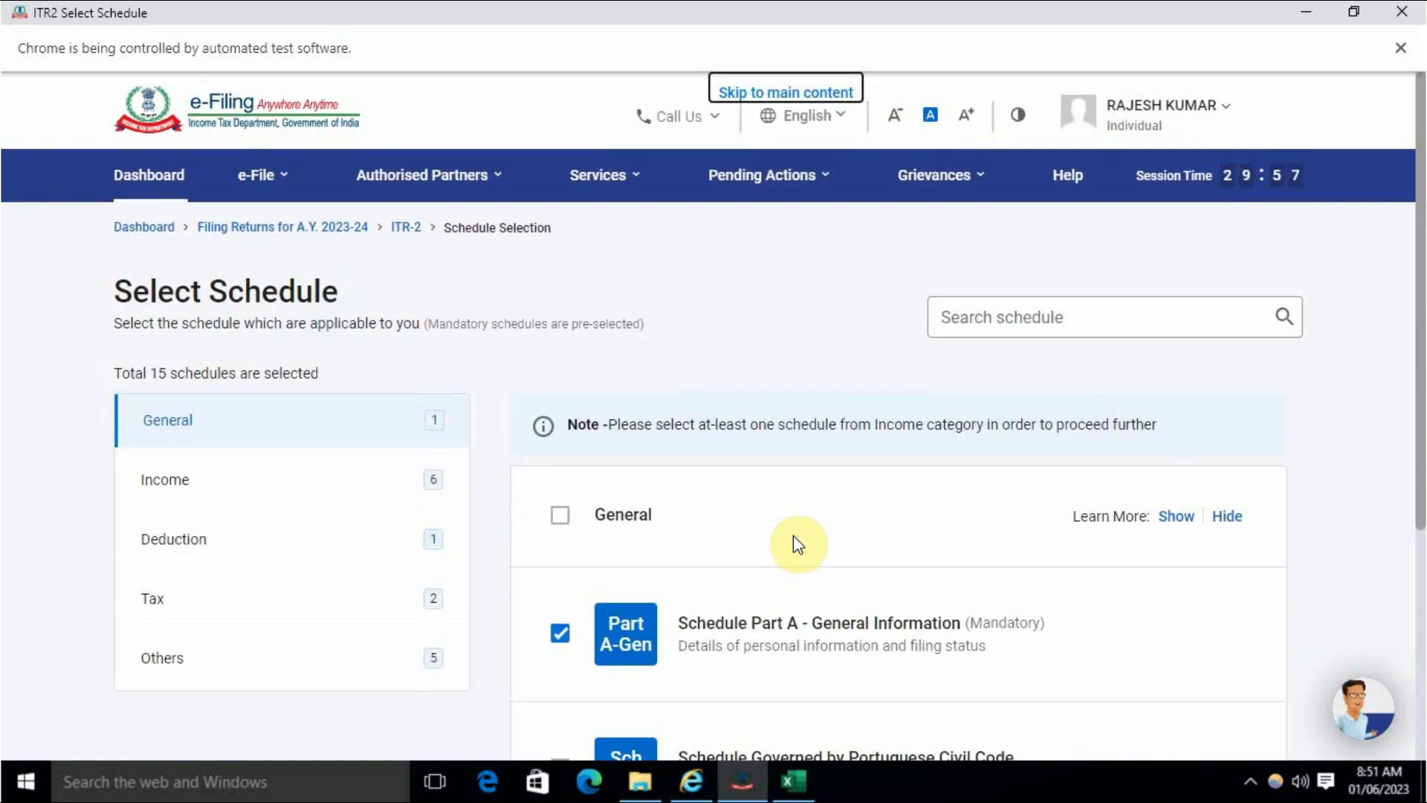
scroll(792, 536, down, 3)
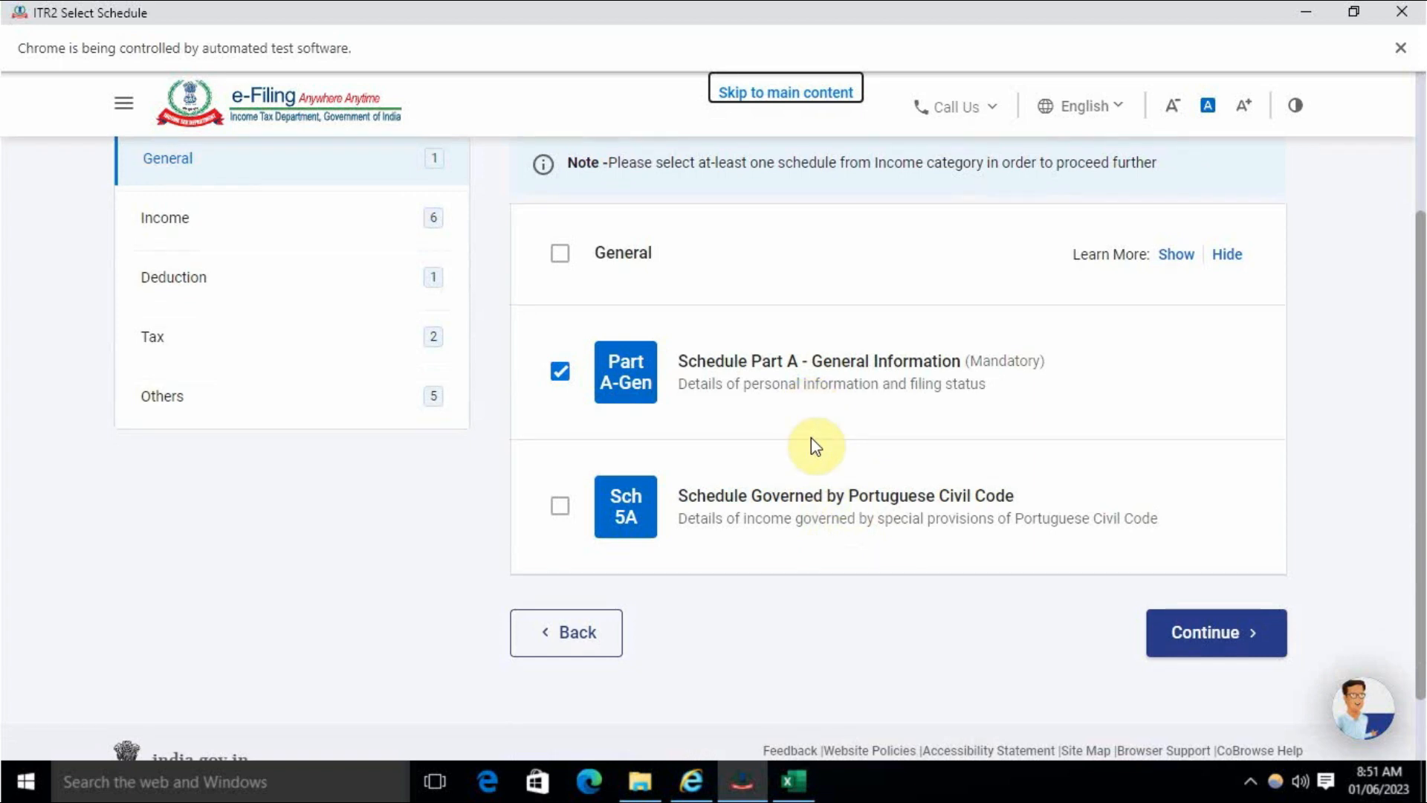
scroll(815, 446, up, 3)
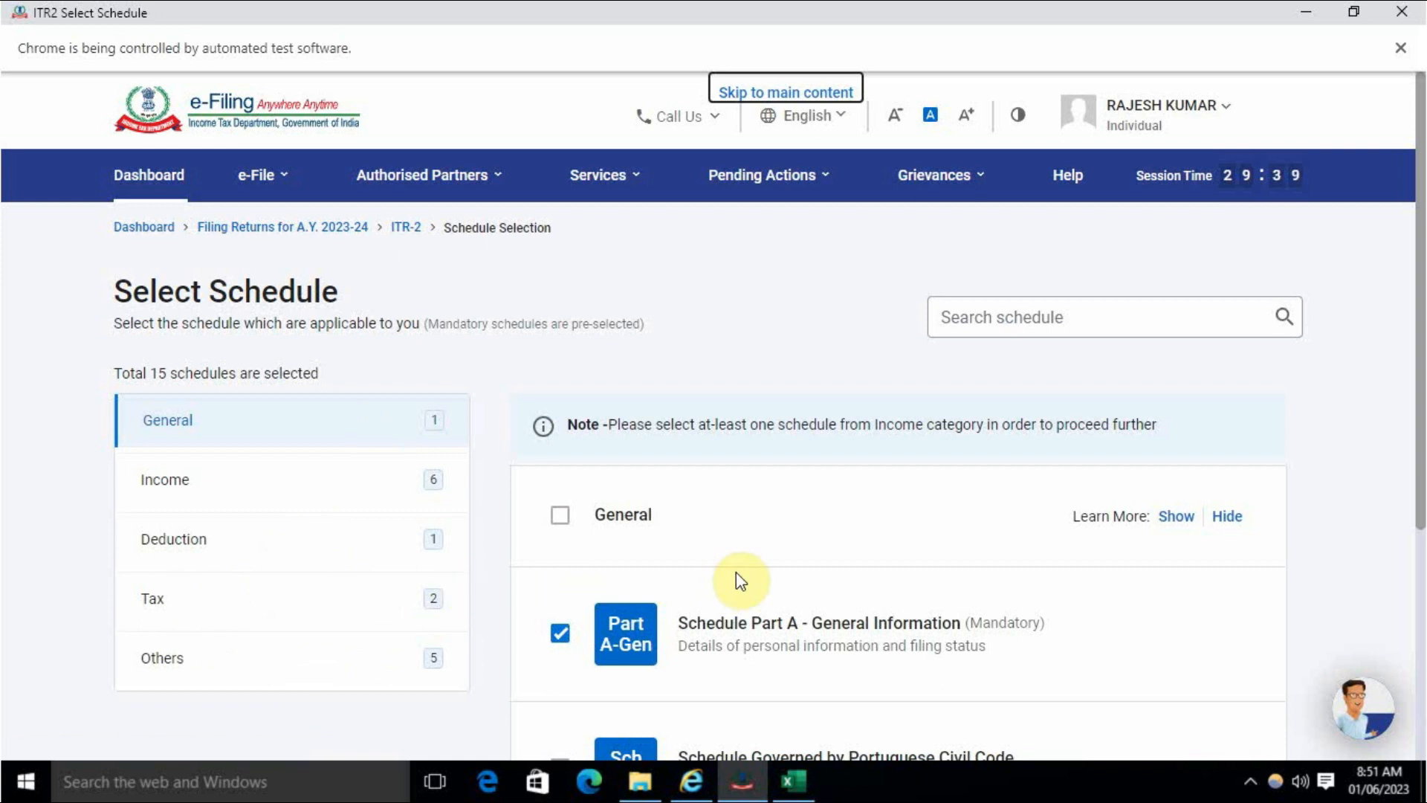
scroll(741, 581, down, 3)
scroll(792, 472, up, 1)
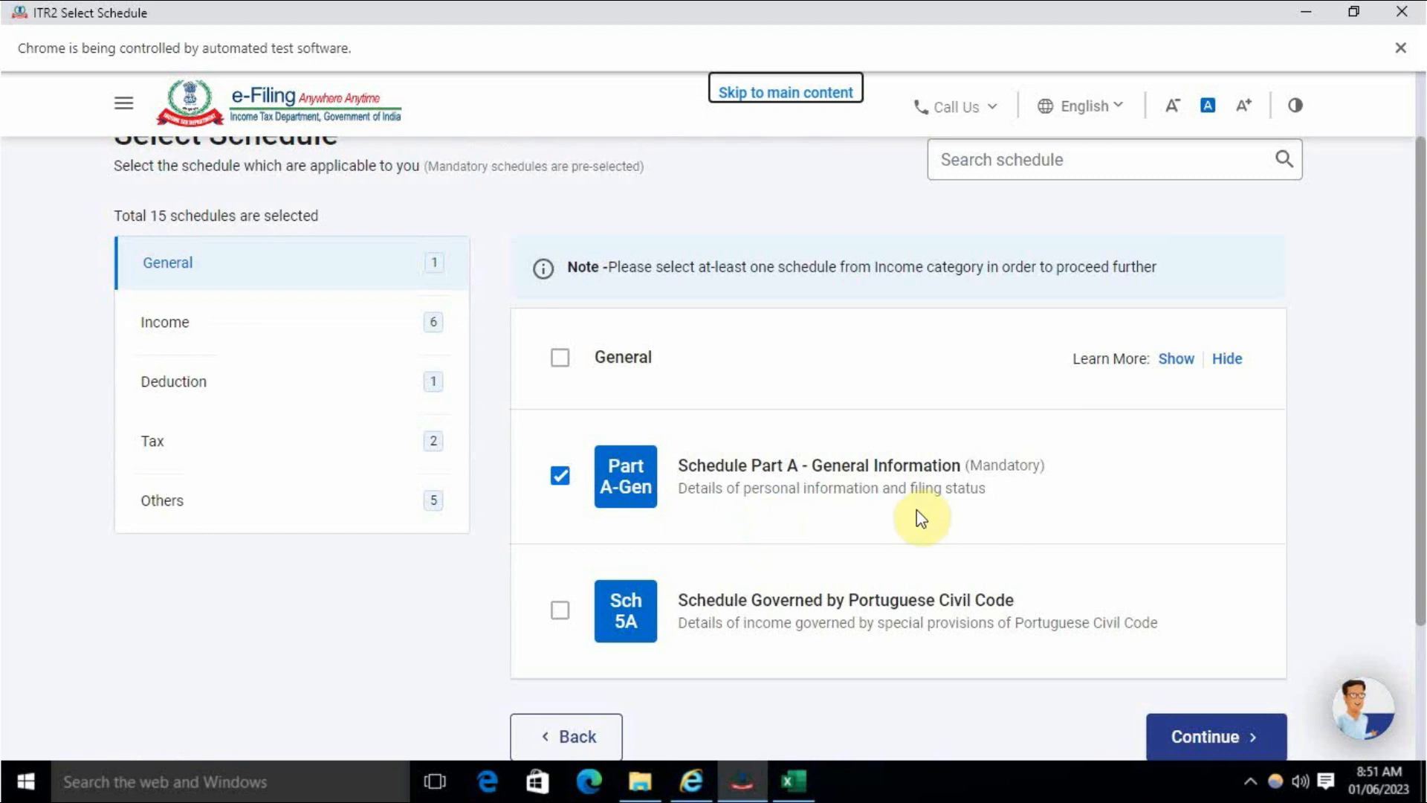
scroll(920, 513, down, 2)
click(1185, 635)
click(926, 529)
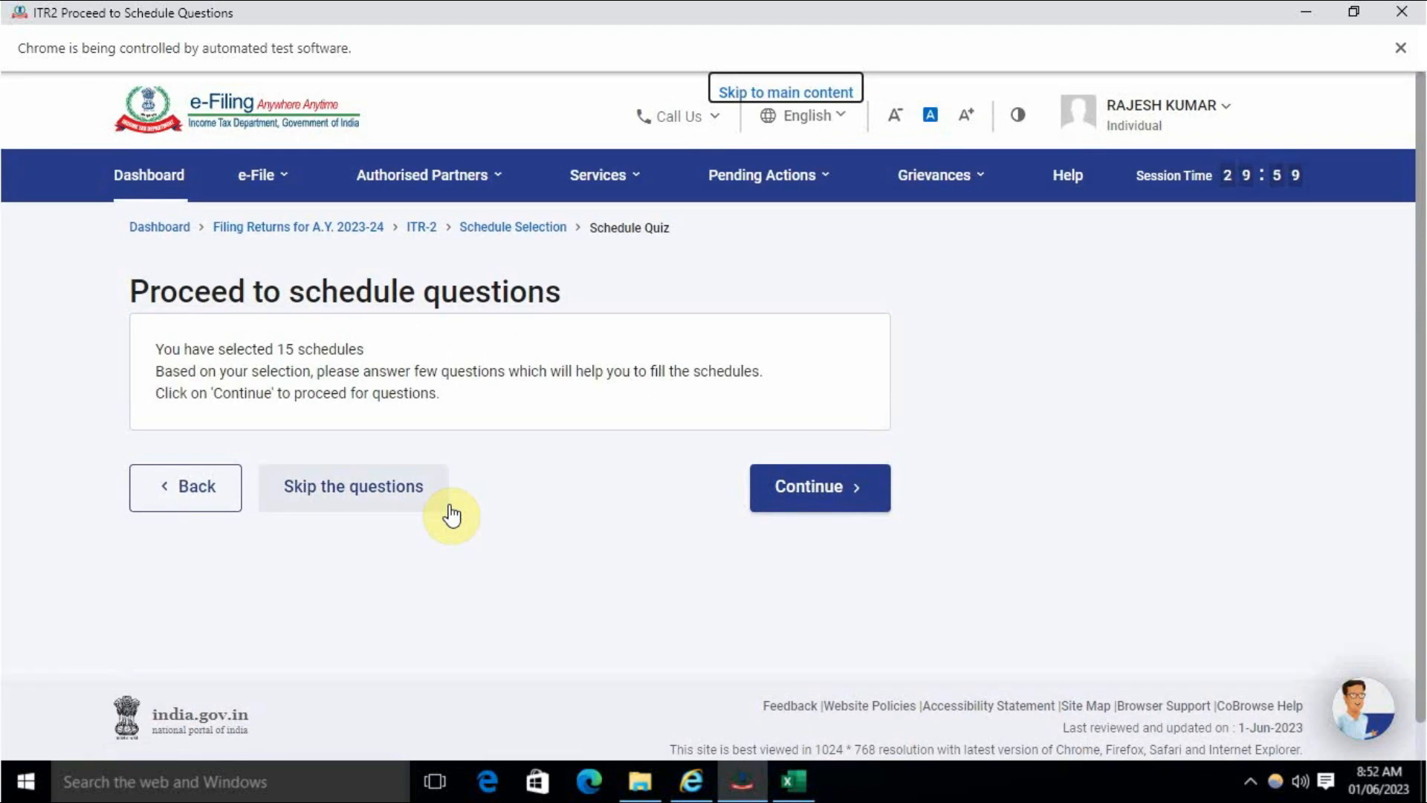
- Answer No to opting for the new tax regime under section 115BAC
click(780, 496)
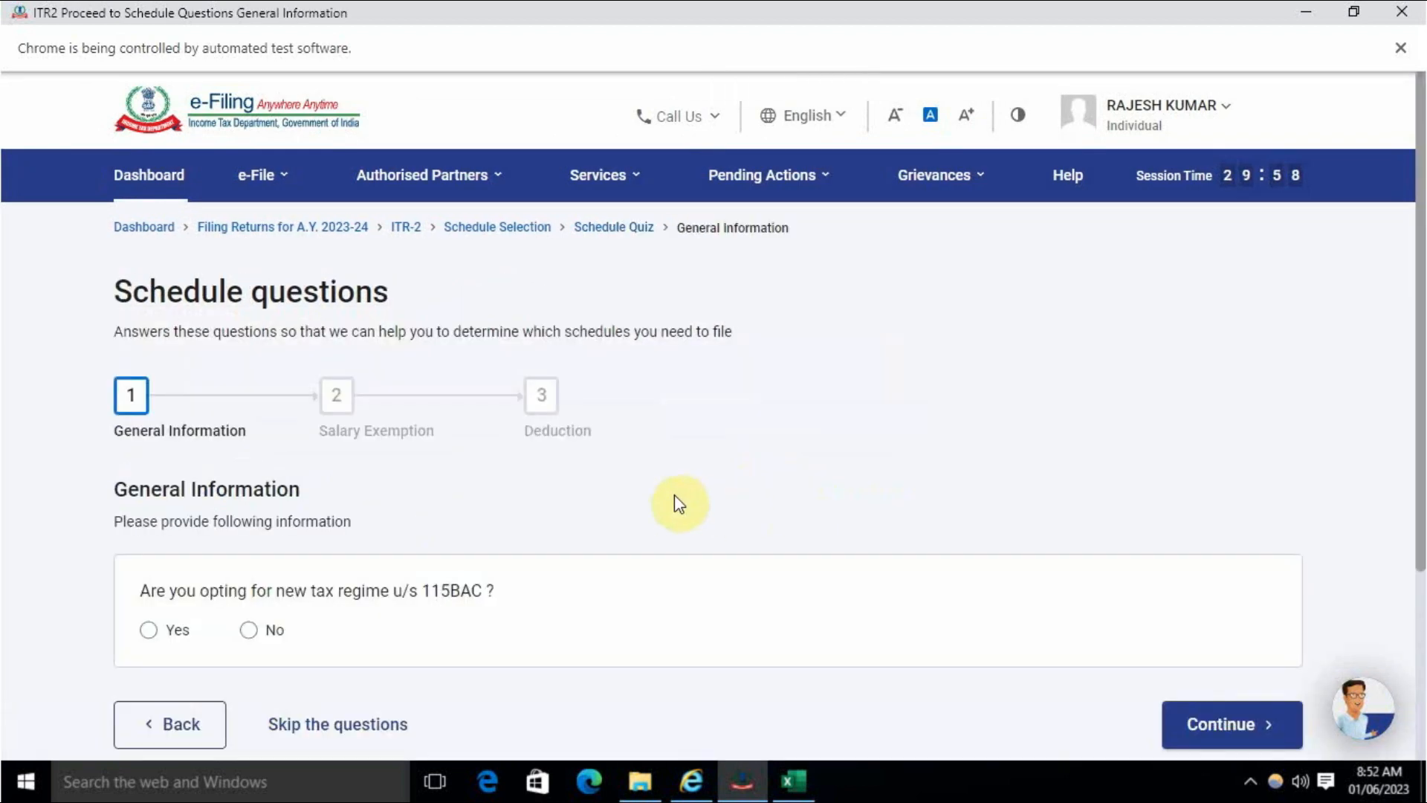
scroll(596, 520, down, 3)
scroll(596, 520, up, 3)
click(250, 632)
click(1175, 723)
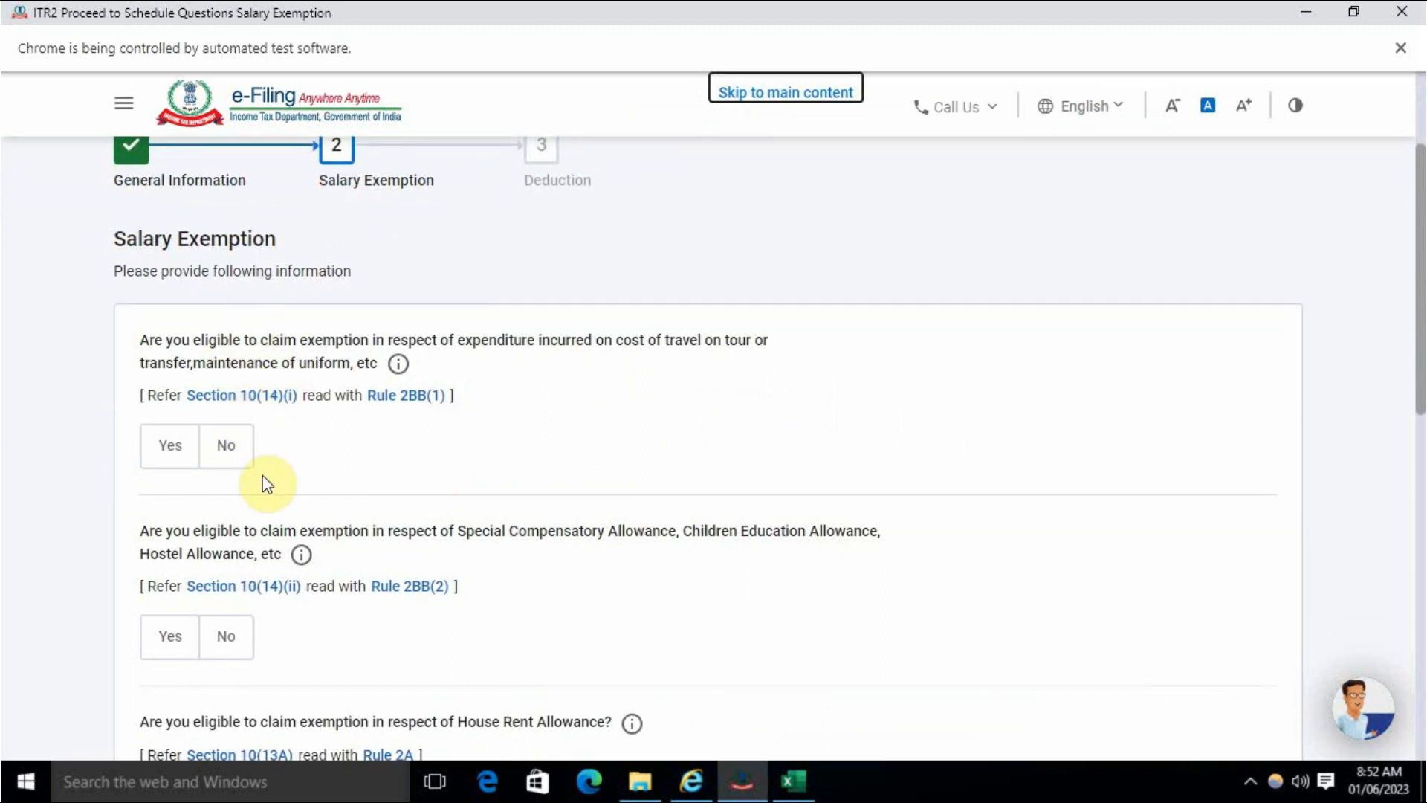
- Review the Salary Exemption questions without answering and continue to Deductions
scroll(265, 483, down, 11)
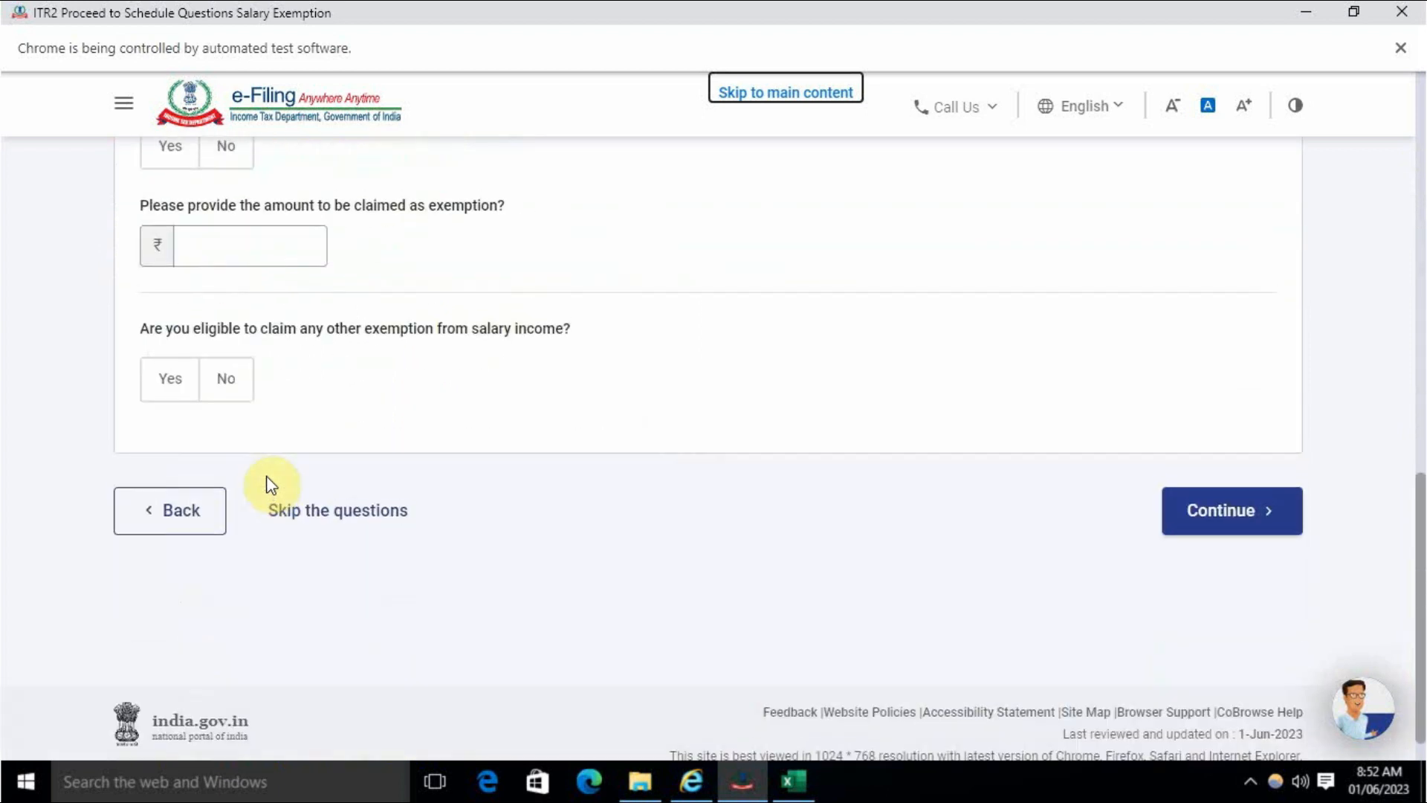
scroll(270, 485, up, 4)
scroll(266, 484, down, 2)
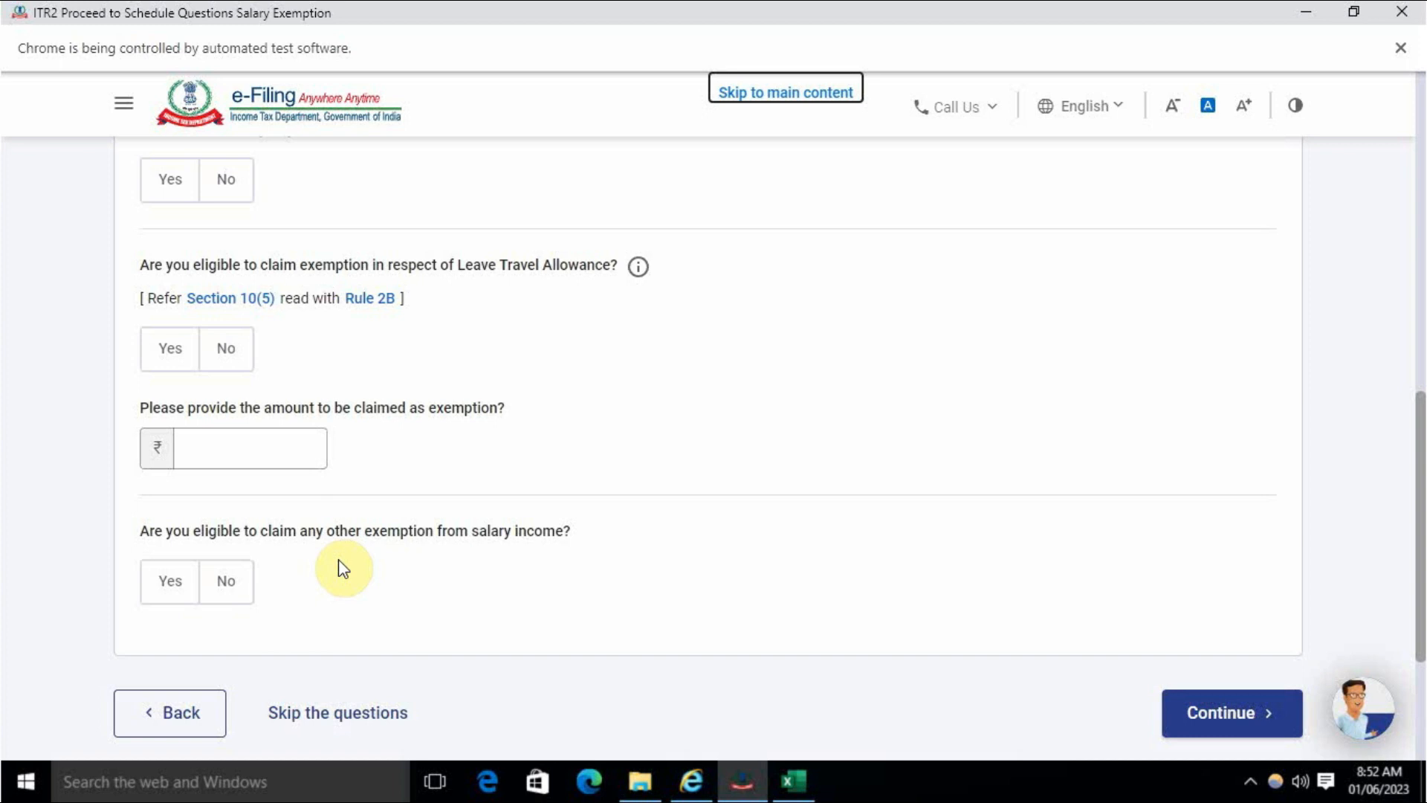
scroll(333, 546, up, 3)
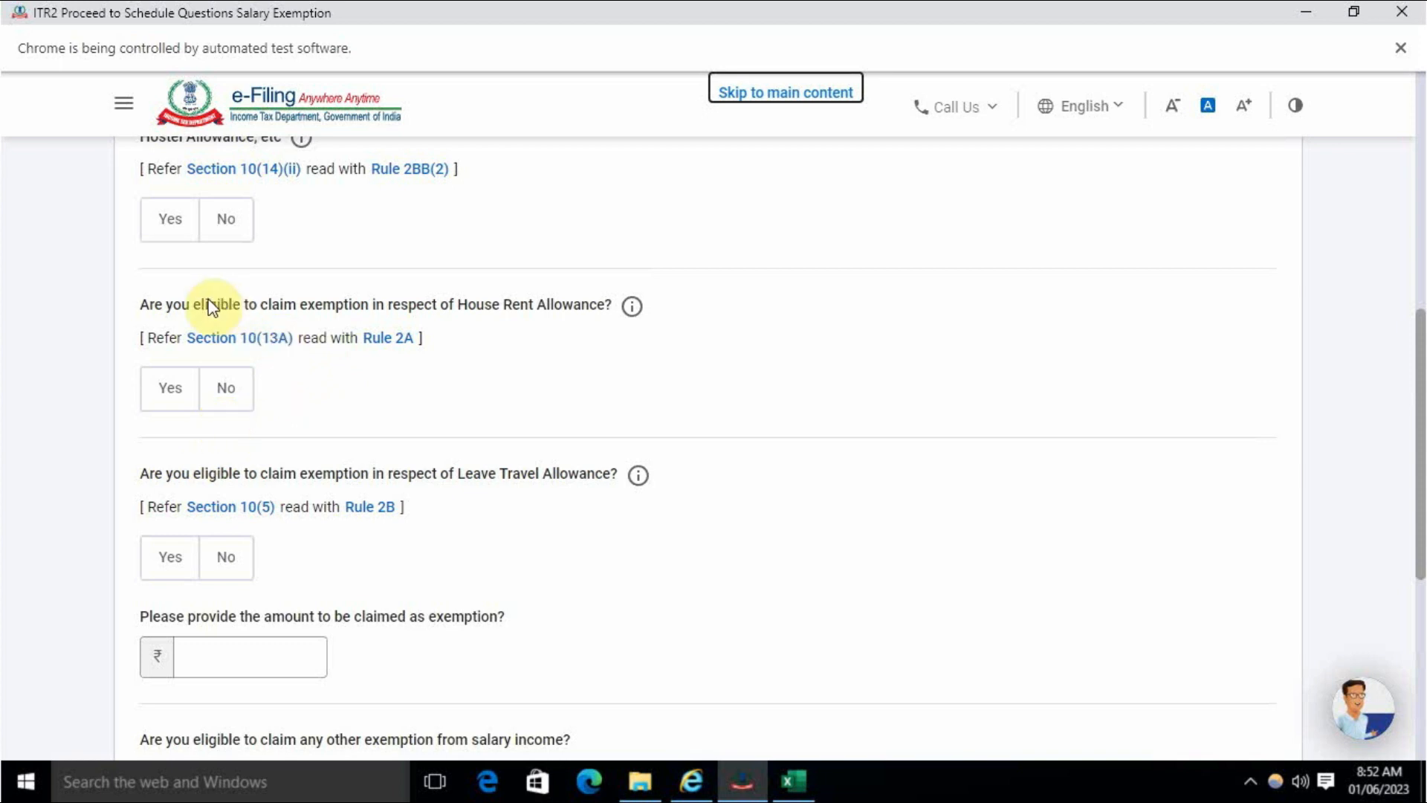
scroll(491, 387, up, 1)
scroll(502, 412, down, 4)
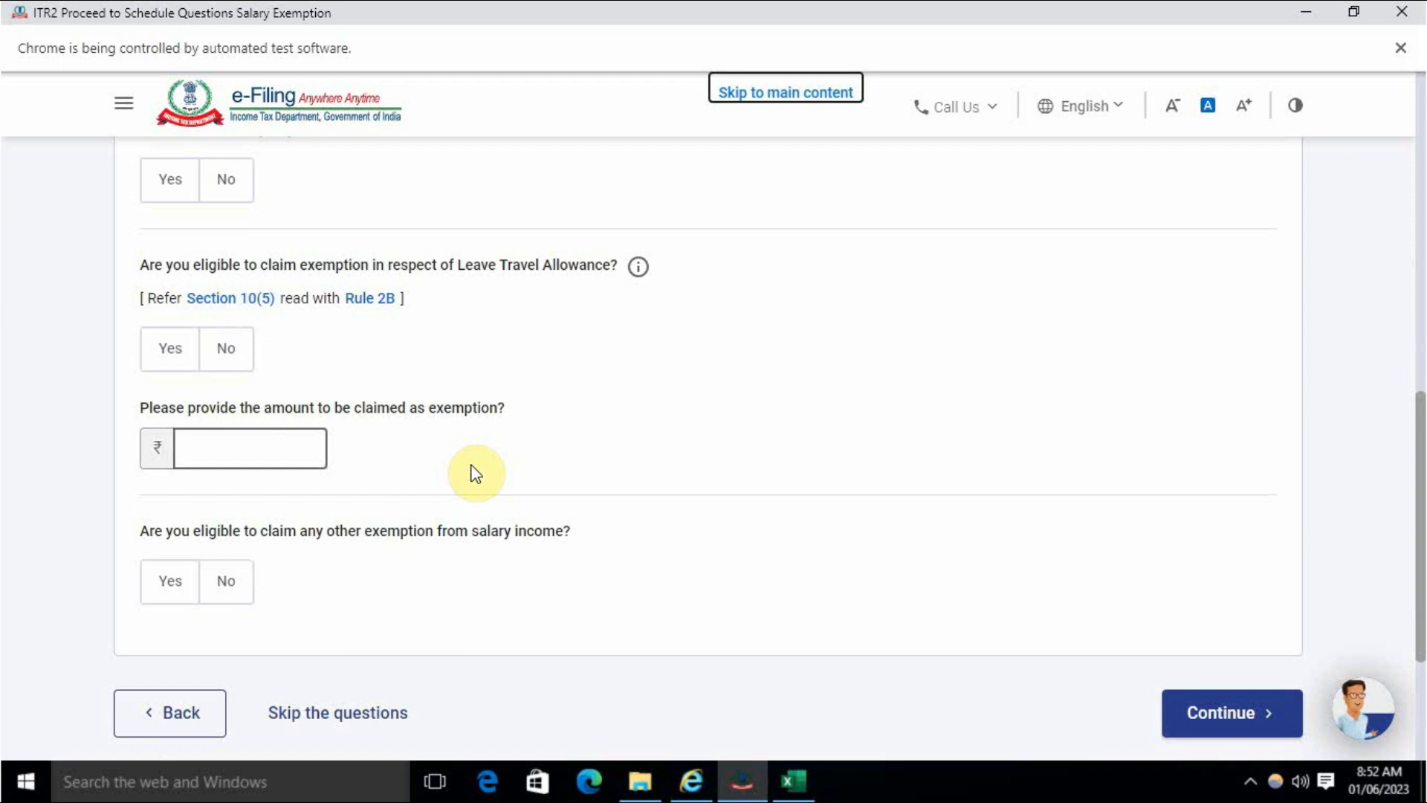
scroll(476, 473, down, 3)
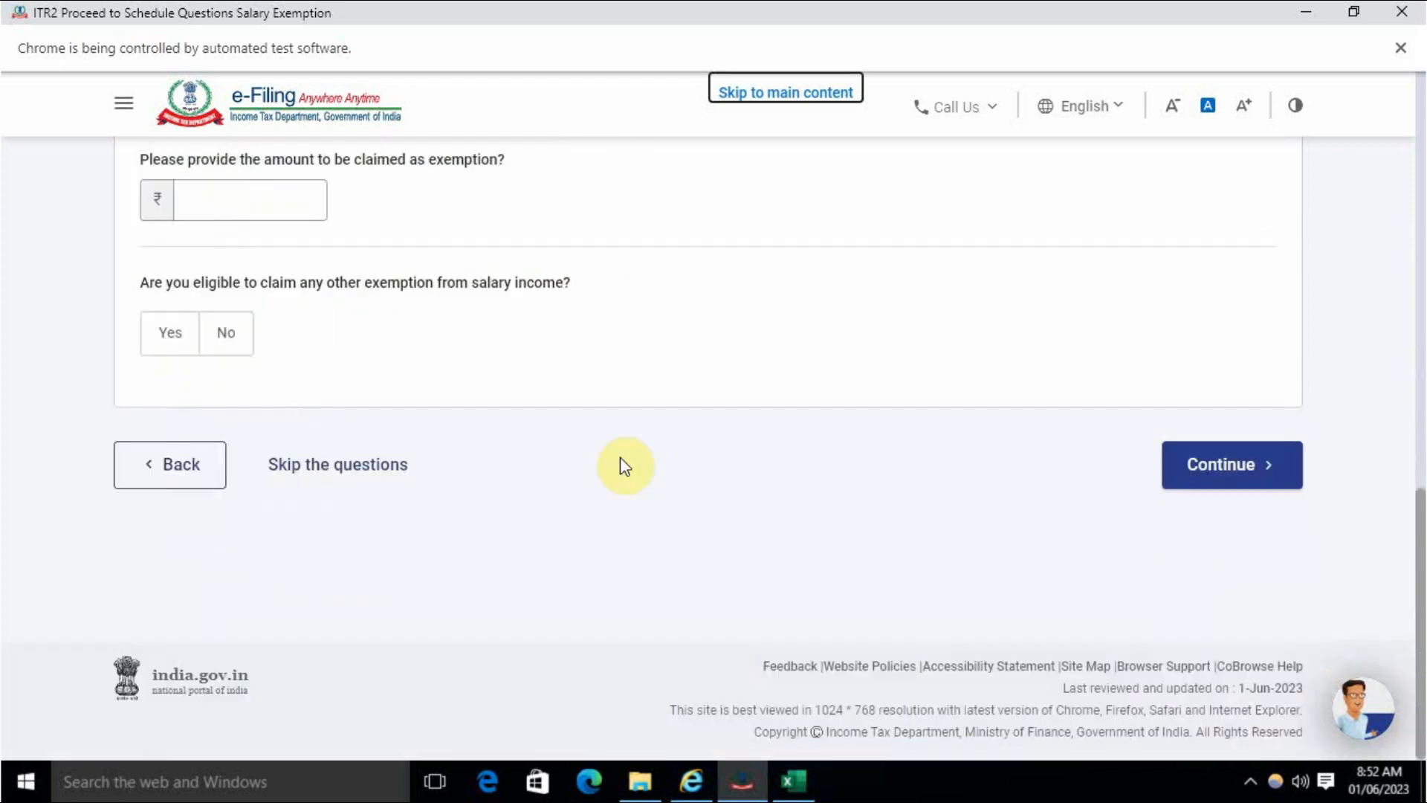
click(1252, 469)
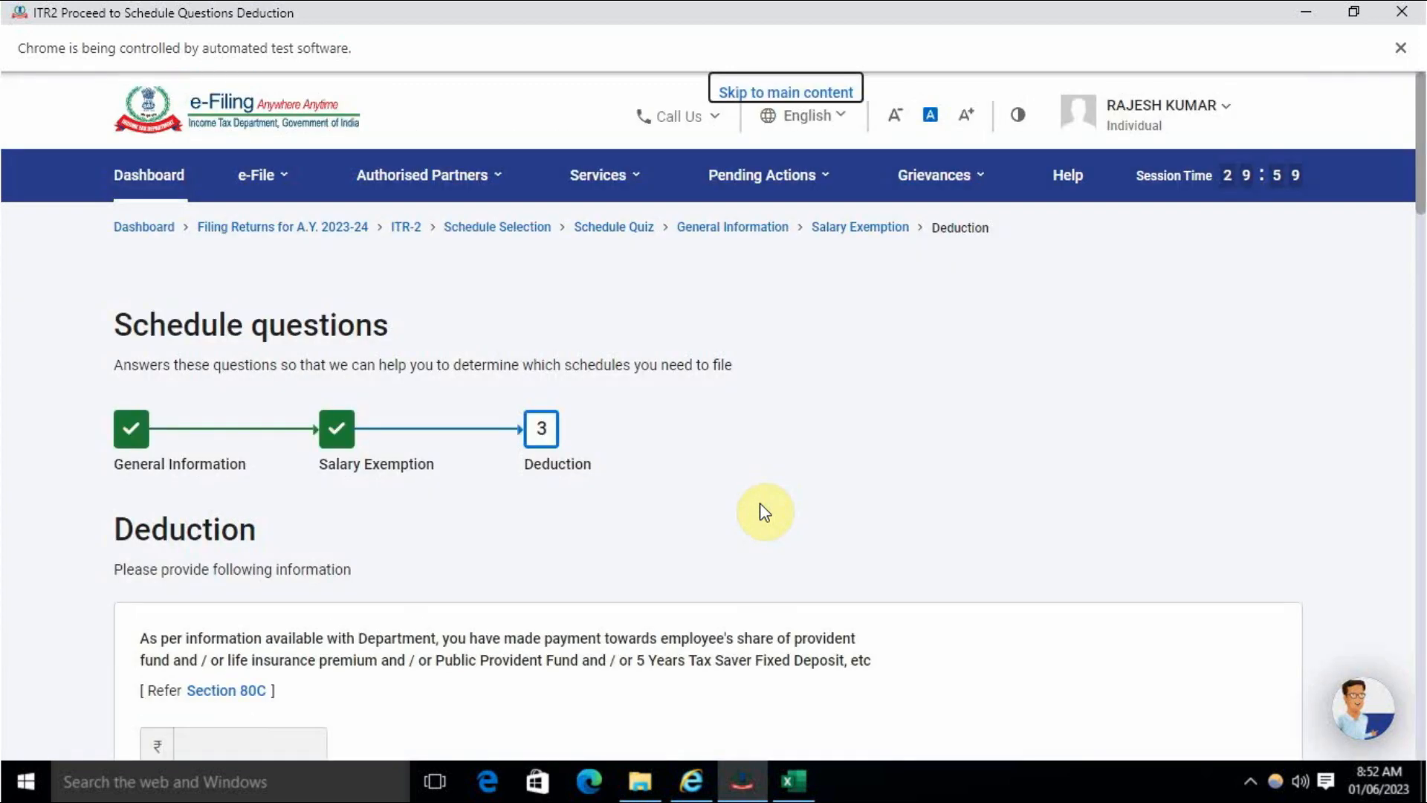
- Toggle the 80C 'Do you agree?' answer back to No, leaving the amount at 0
scroll(760, 502, down, 3)
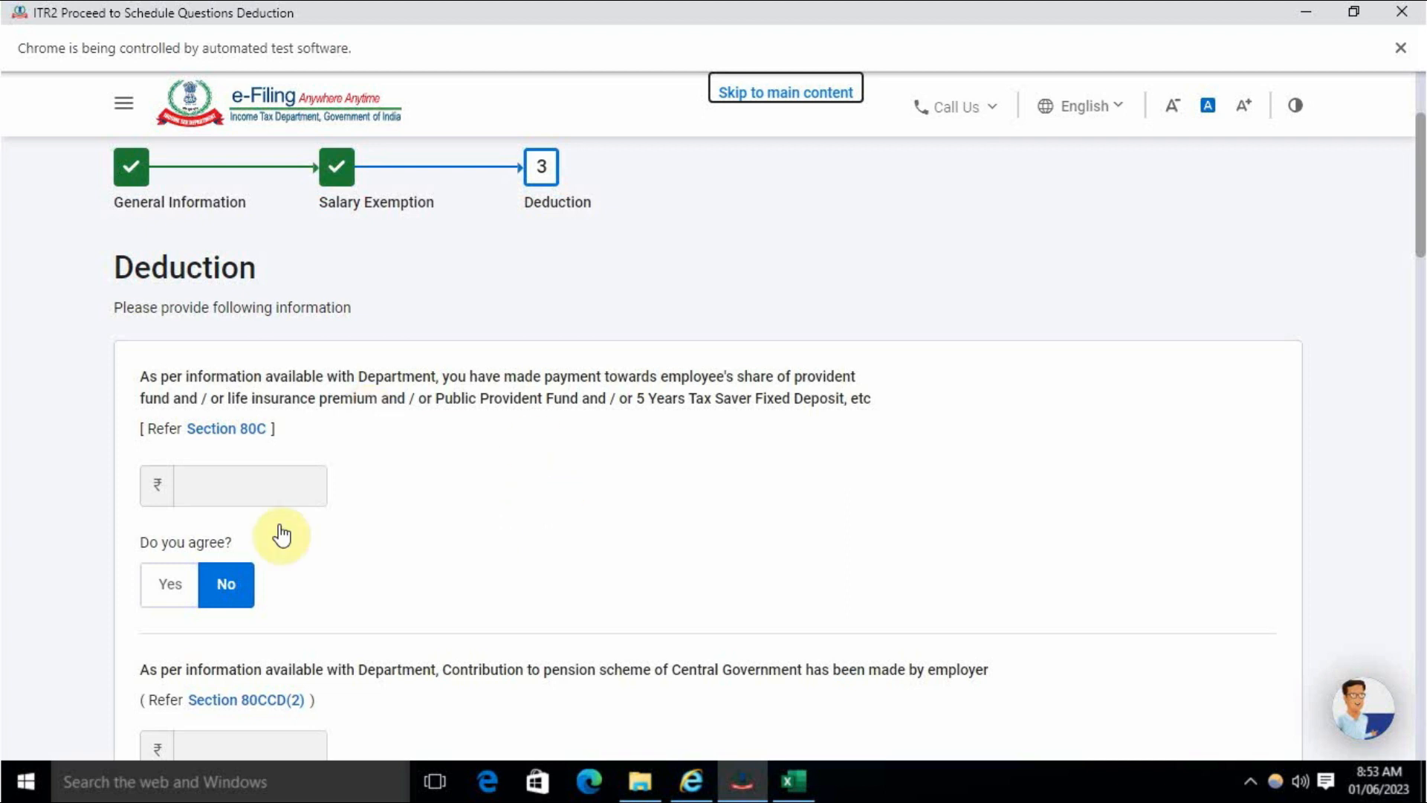
click(174, 599)
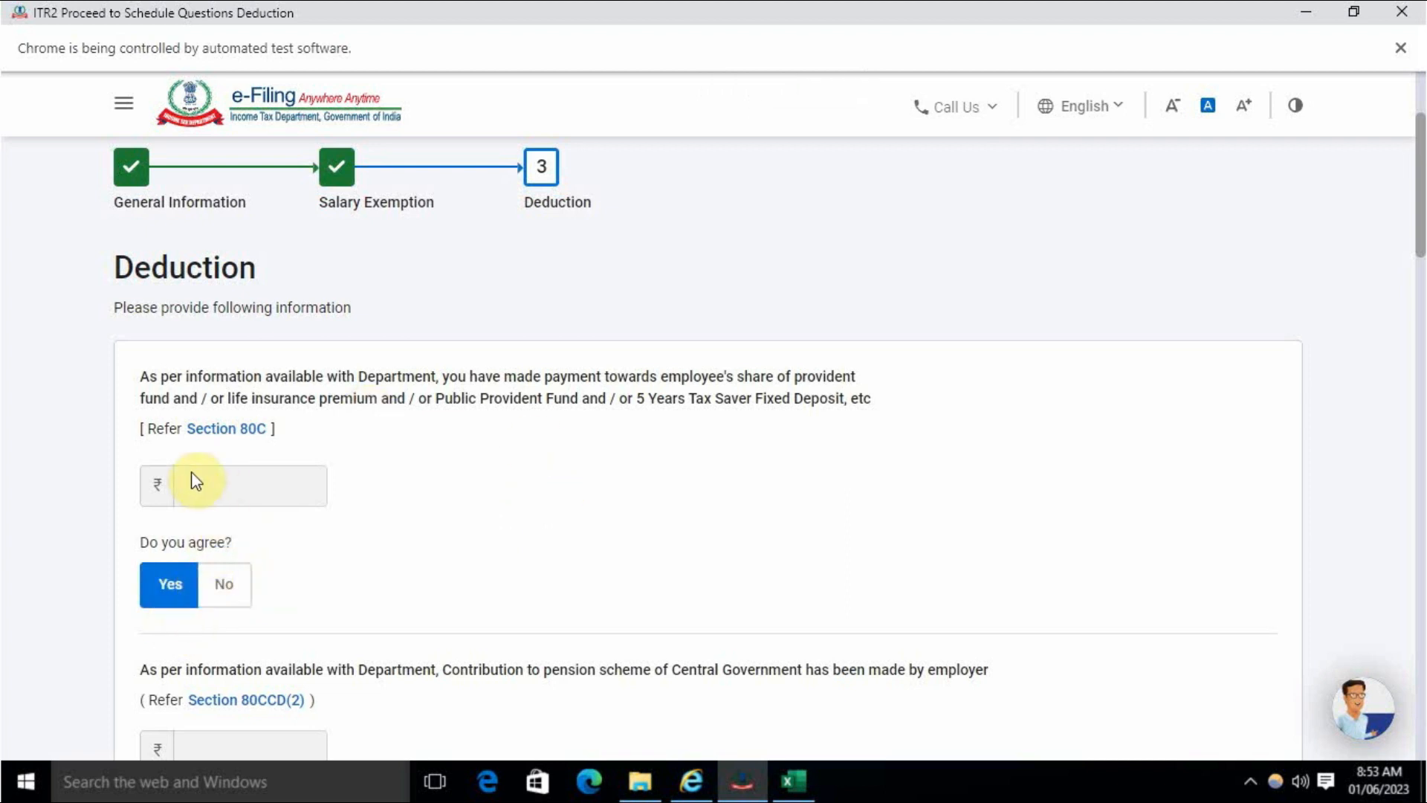
click(223, 587)
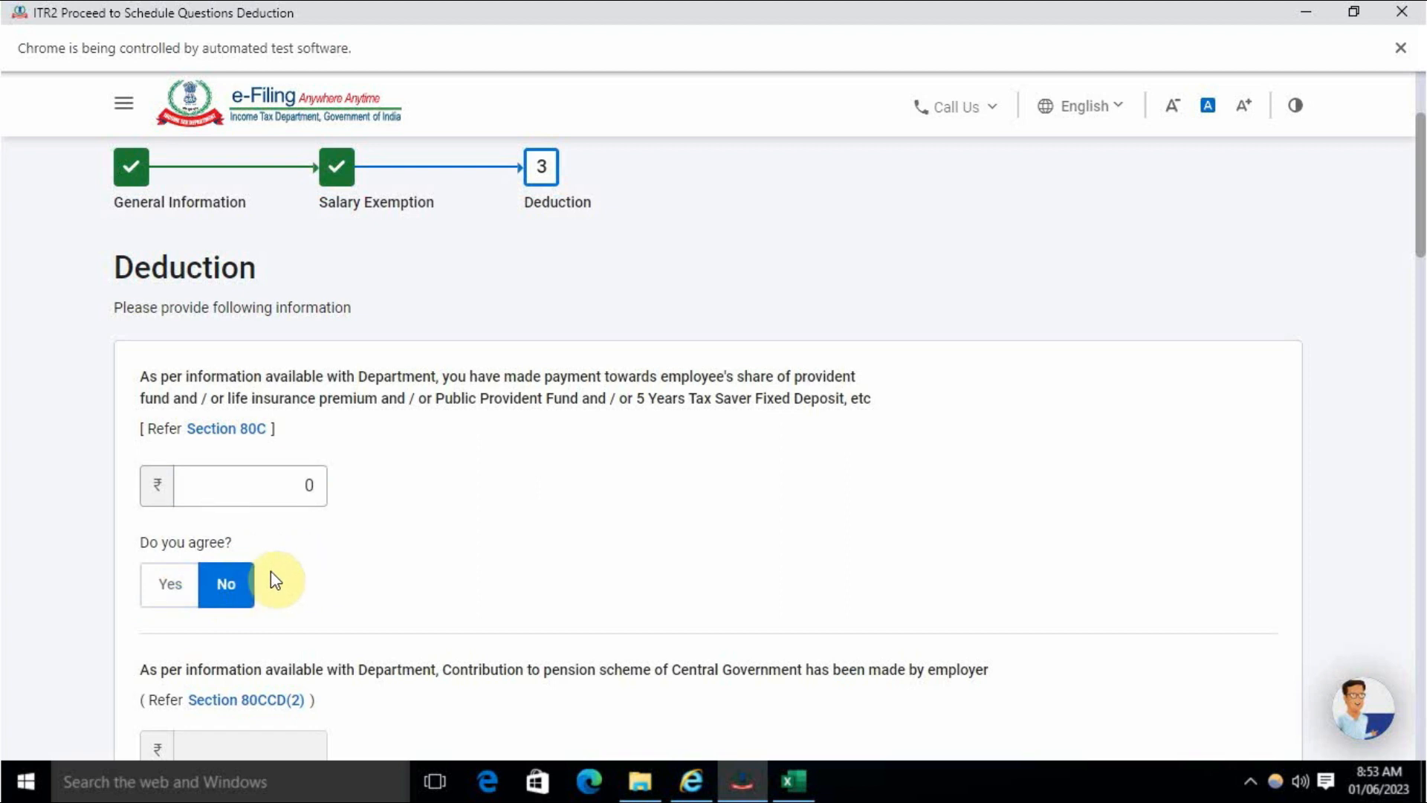
click(309, 483)
click(381, 523)
- Leave the remaining deduction questions at No and continue to the Schedules Summary
scroll(378, 536, down, 4)
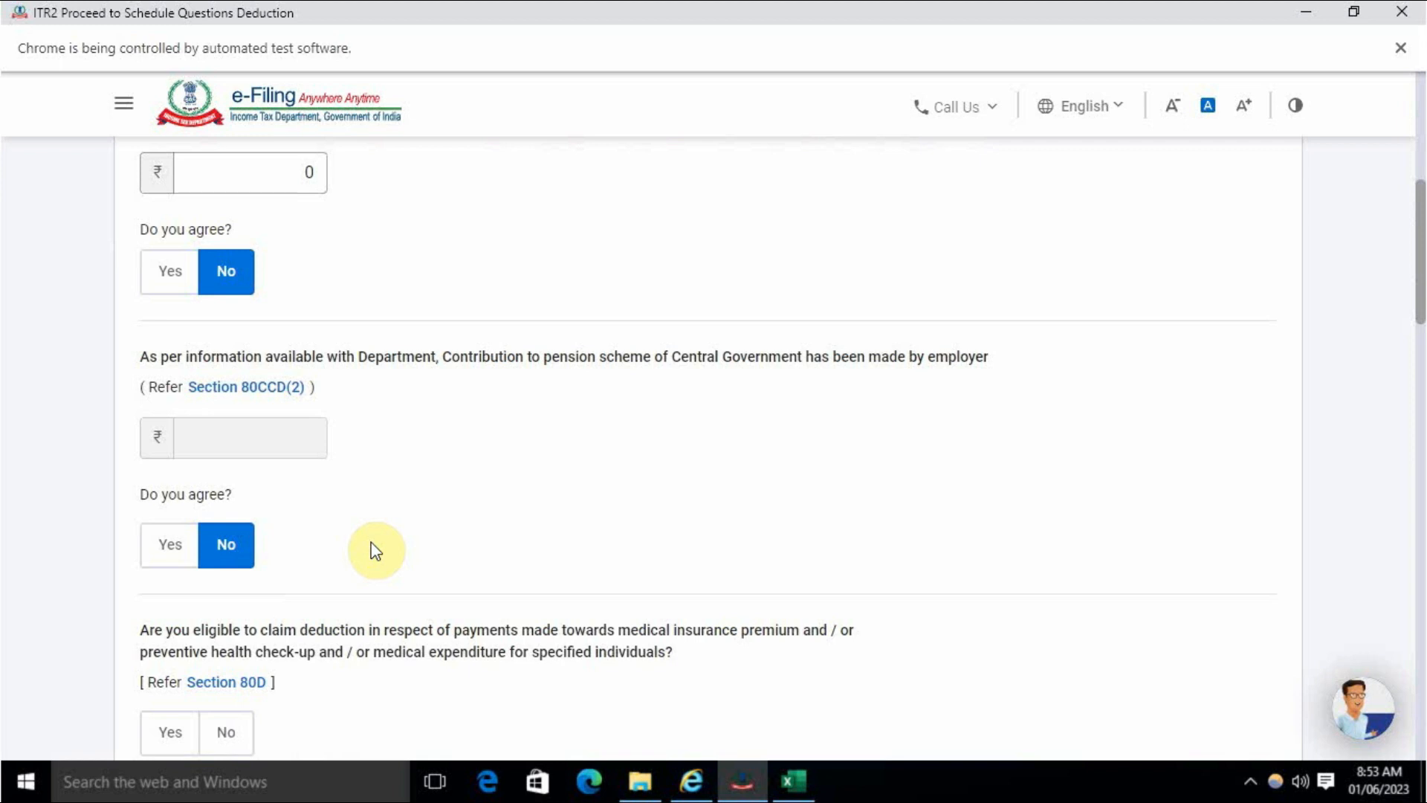
scroll(375, 550, down, 4)
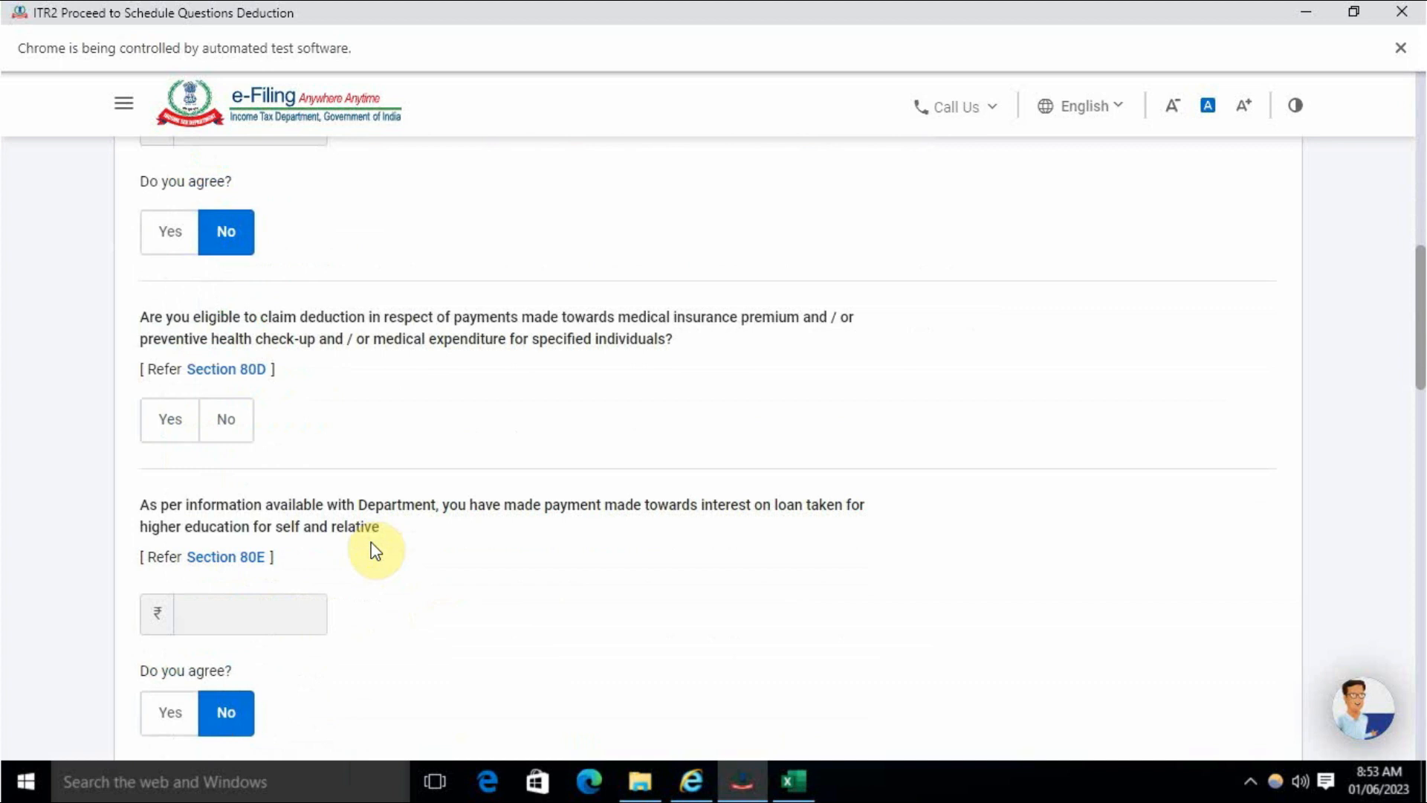
scroll(387, 625, down, 4)
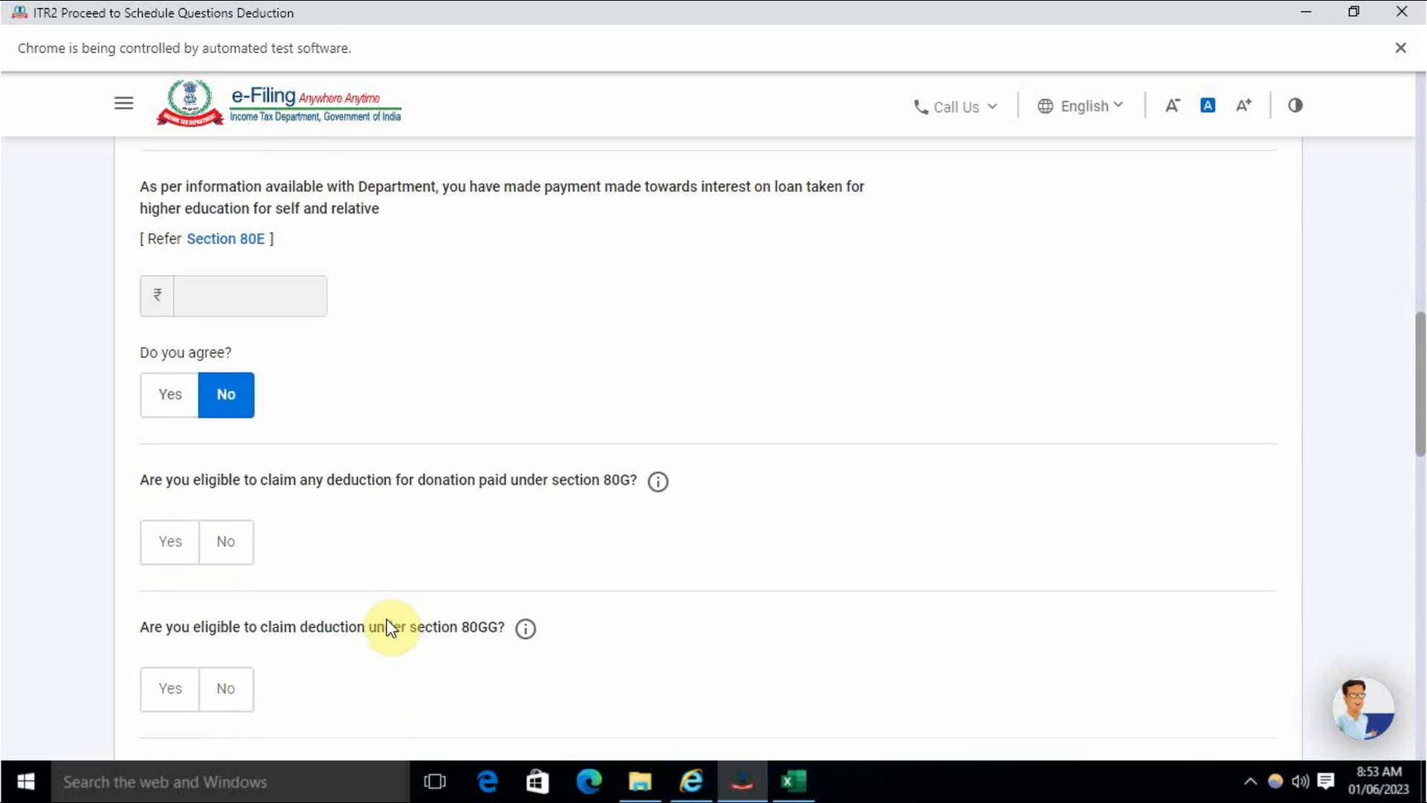
scroll(389, 628, down, 3)
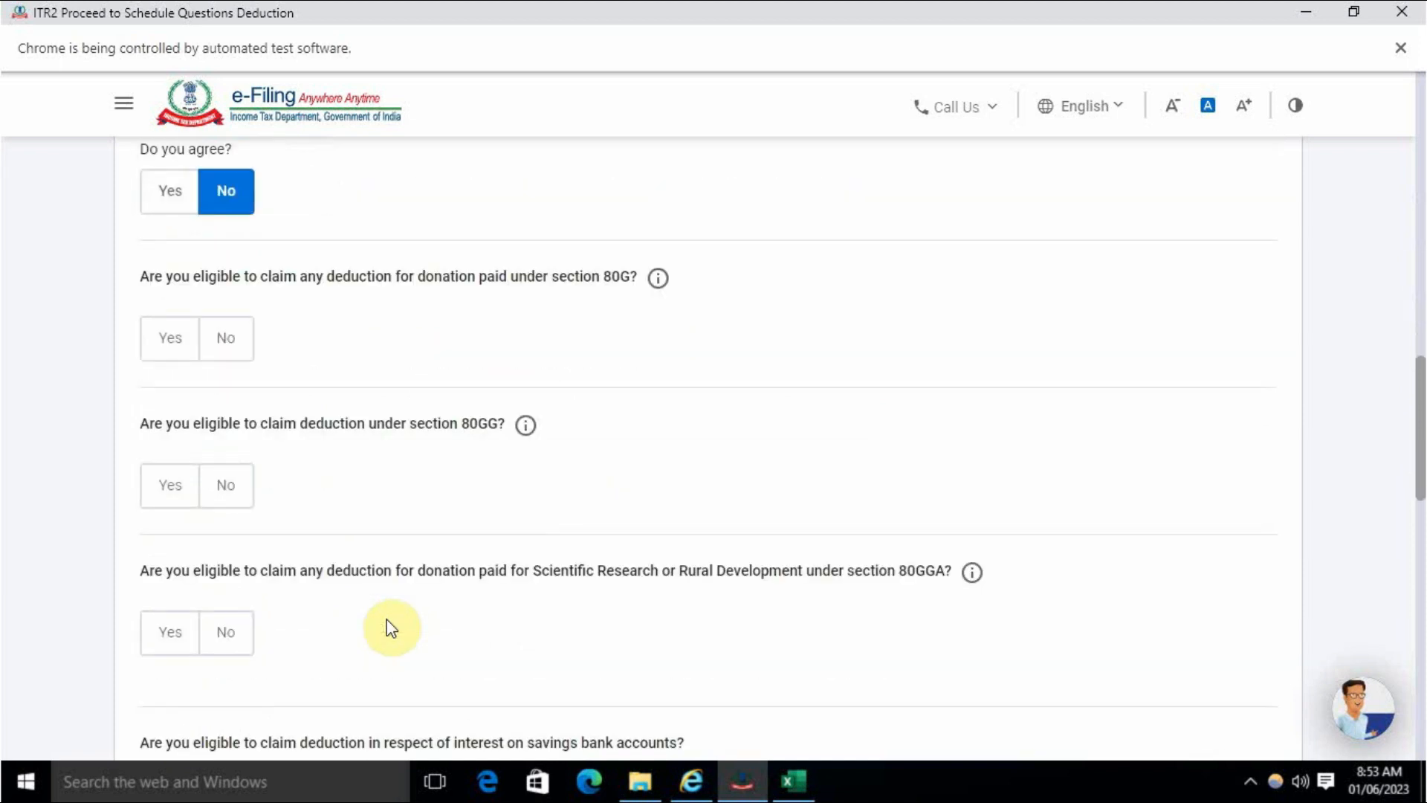
scroll(391, 627, down, 4)
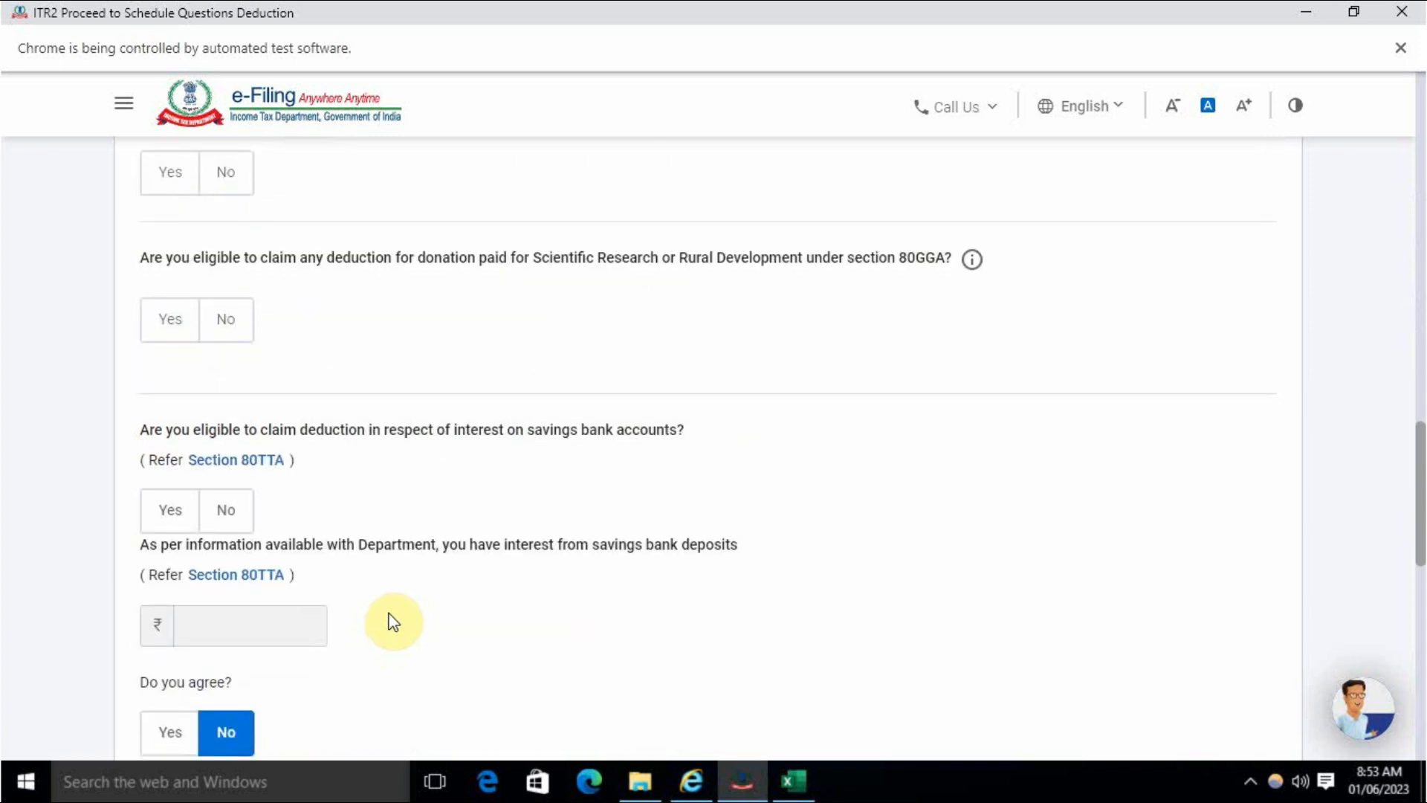
scroll(394, 621, down, 1)
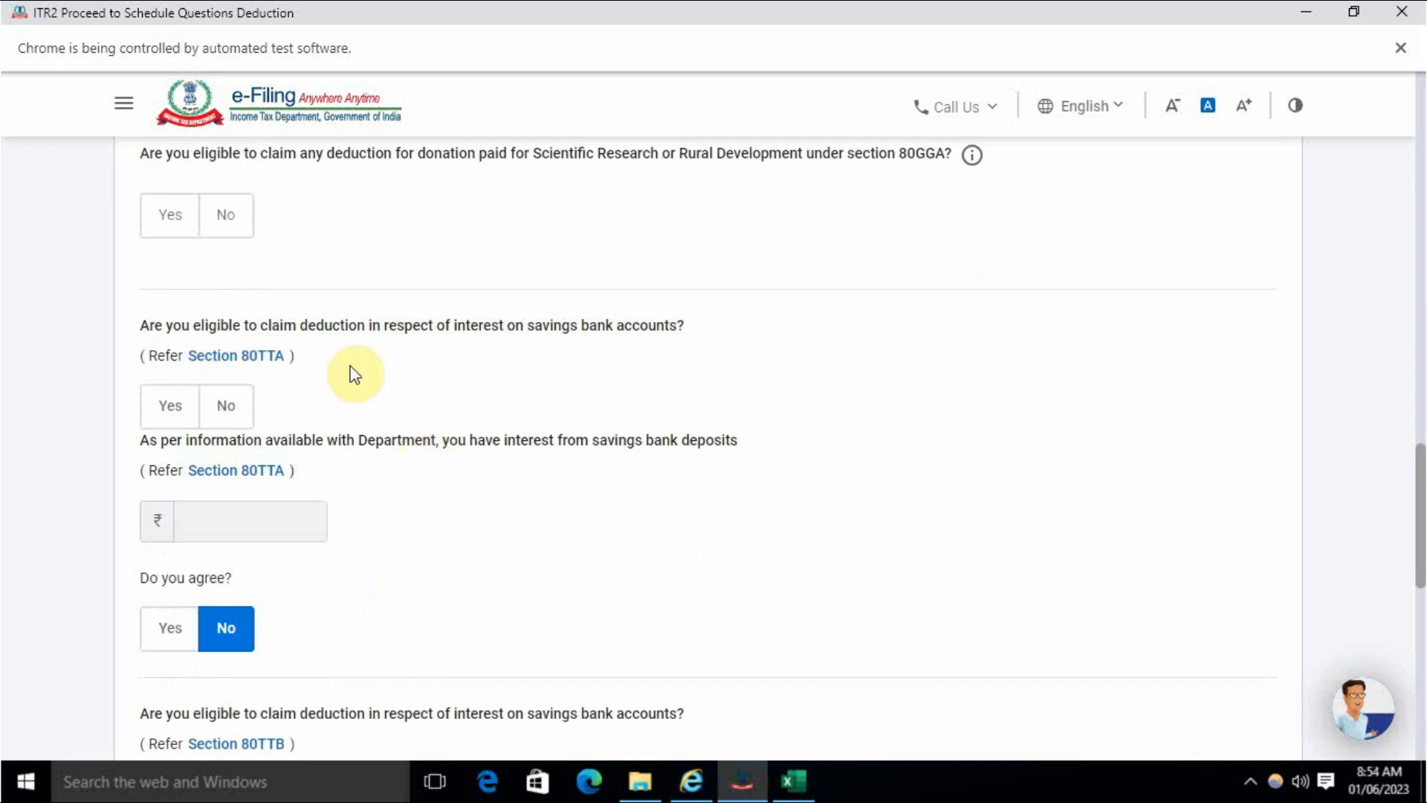
scroll(322, 586, down, 4)
scroll(364, 578, down, 6)
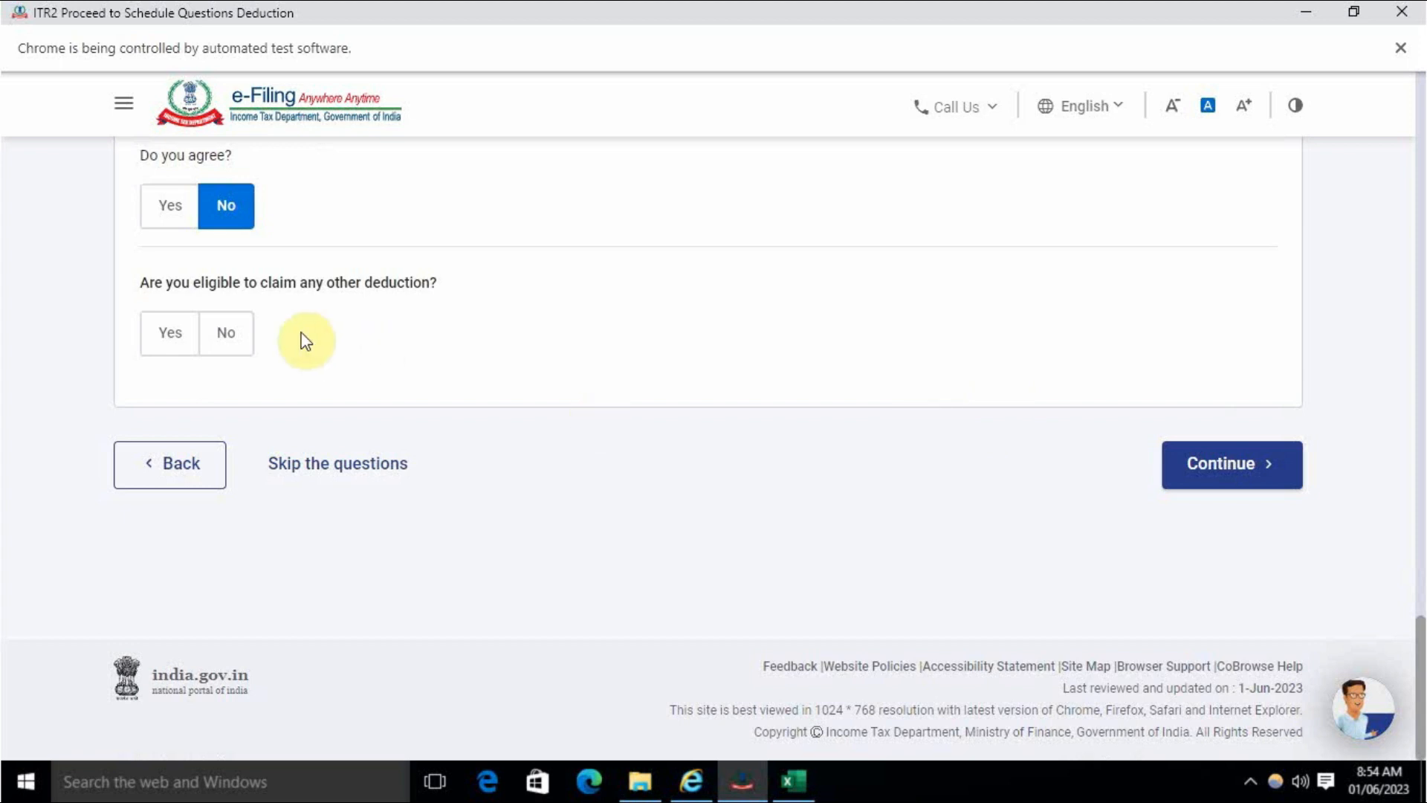
click(1280, 487)
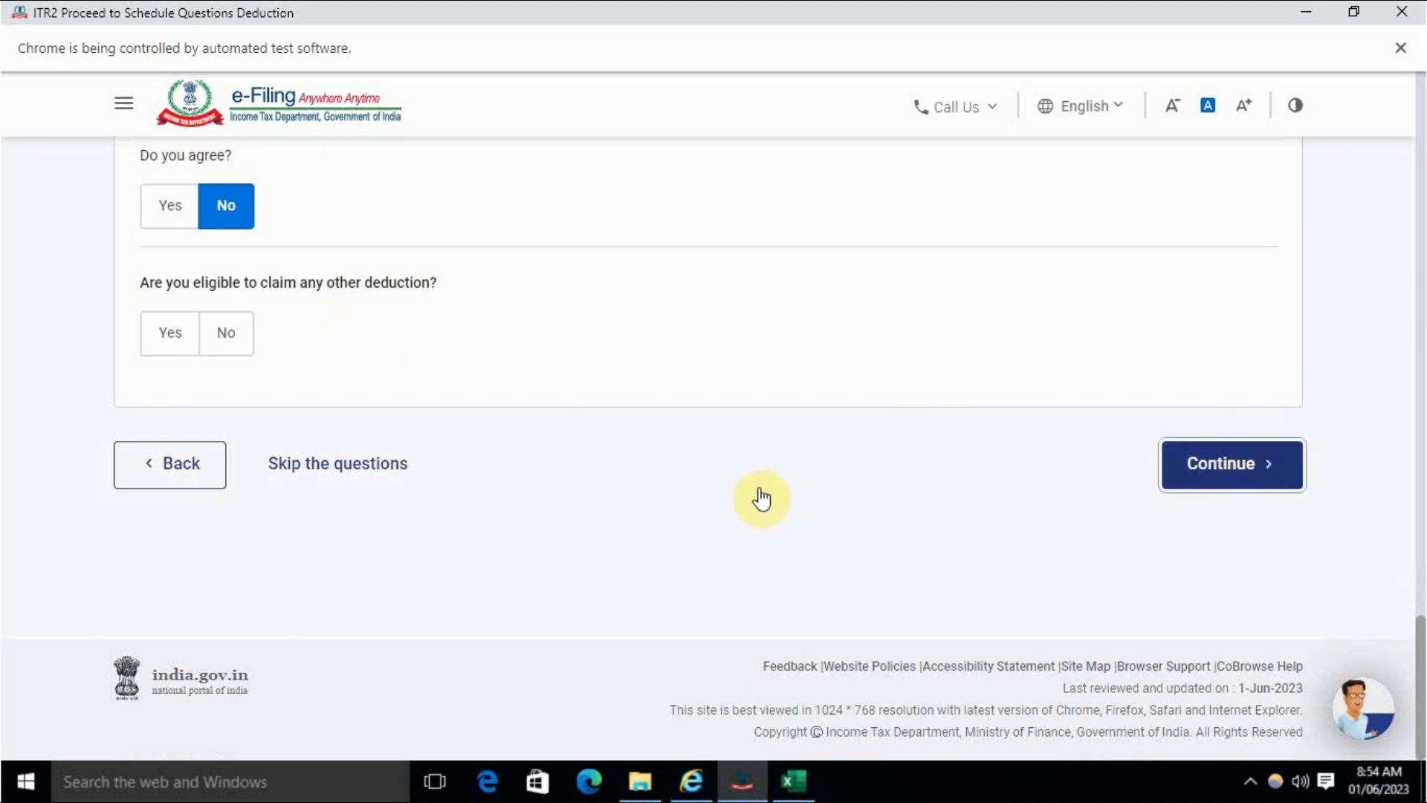
scroll(698, 549, down, 5)
scroll(699, 549, up, 5)
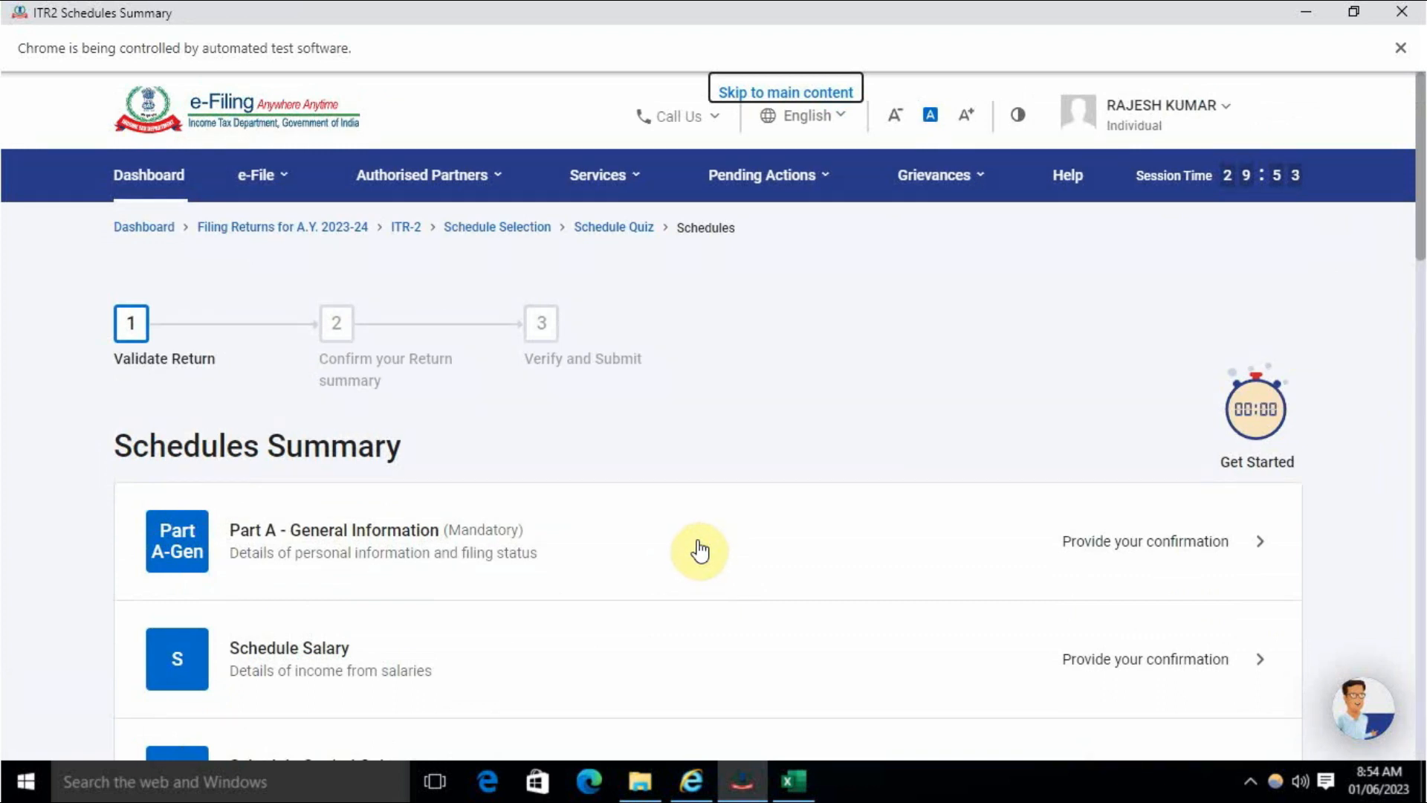
- Browse the Schedules Summary and choose 'Provide your confirmation' for Part A - General Information
scroll(703, 550, down, 20)
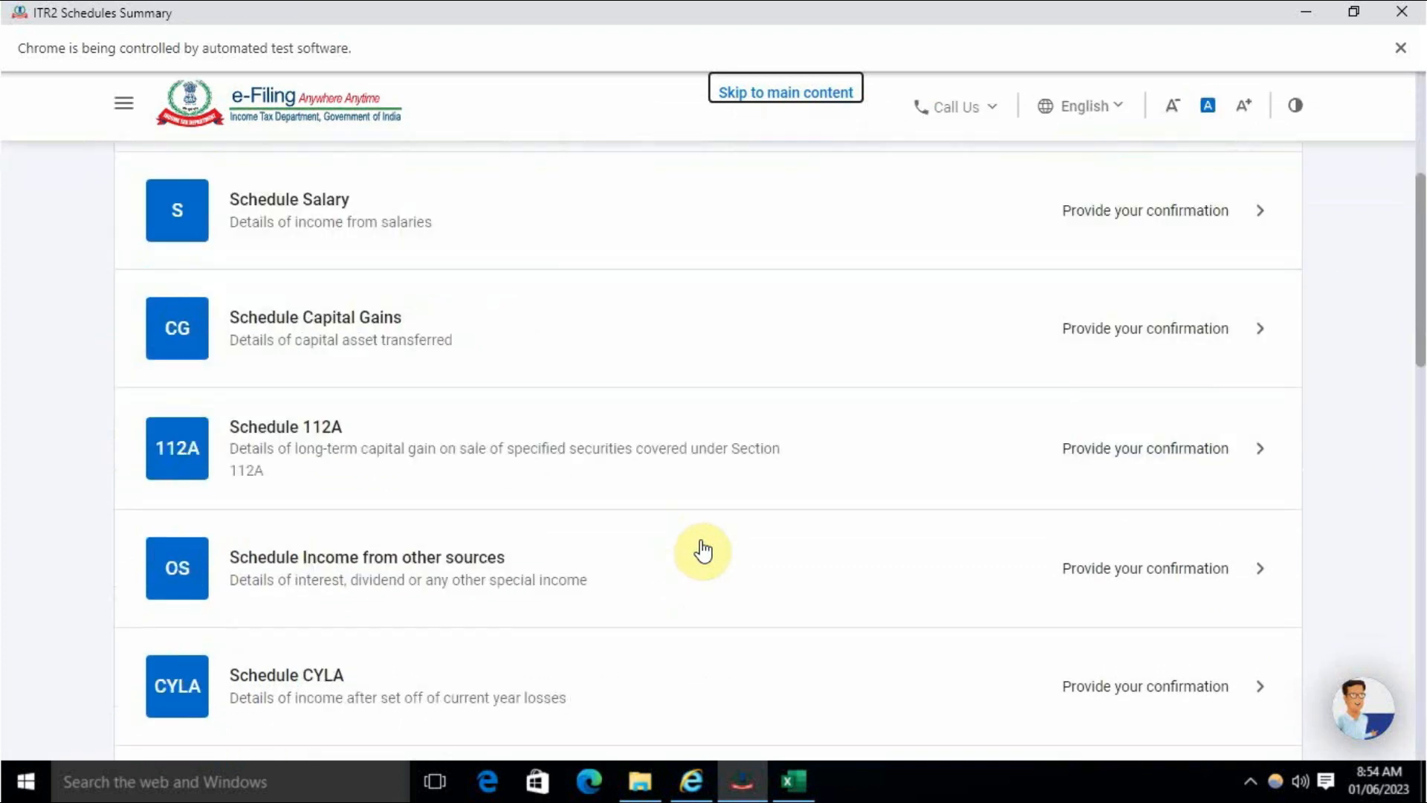
scroll(706, 547, up, 20)
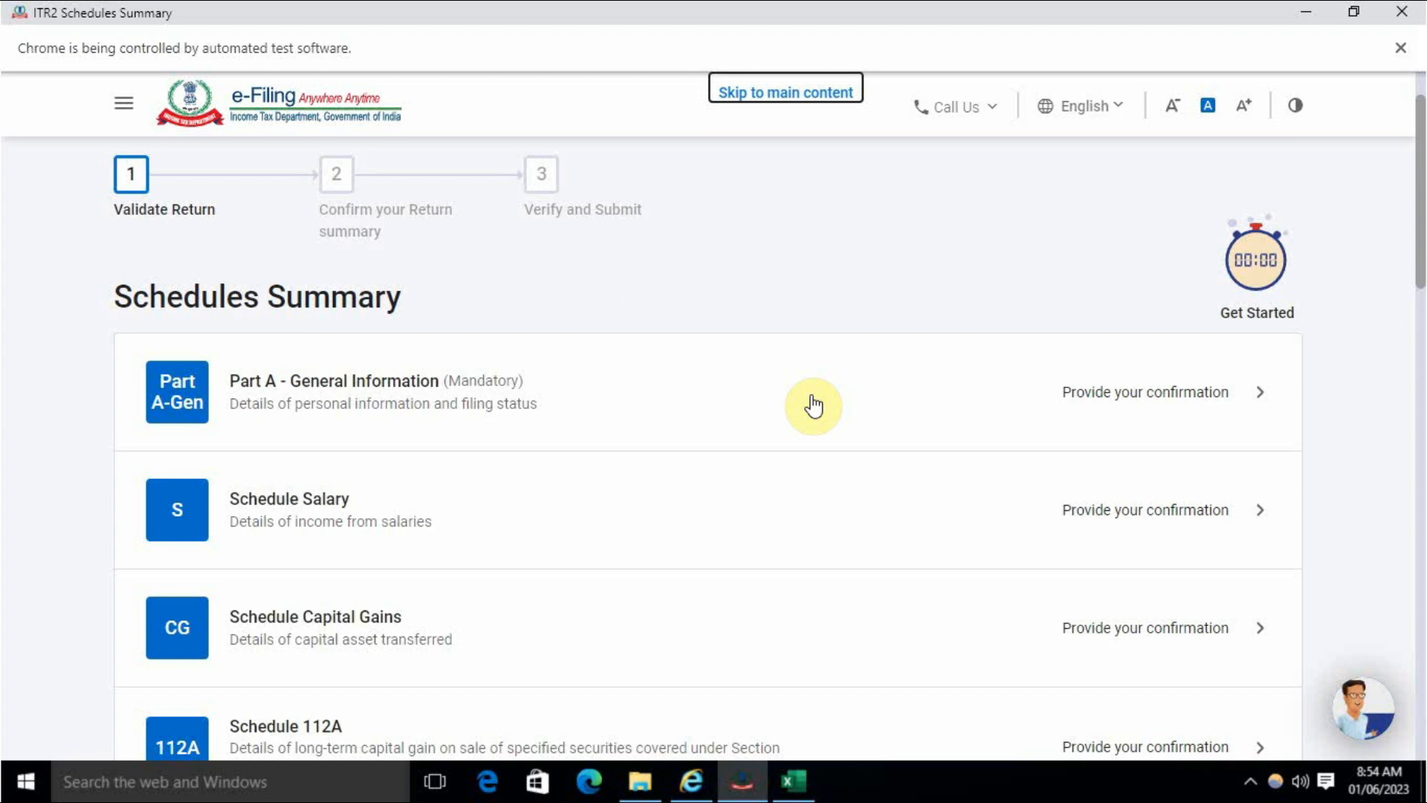
click(1109, 397)
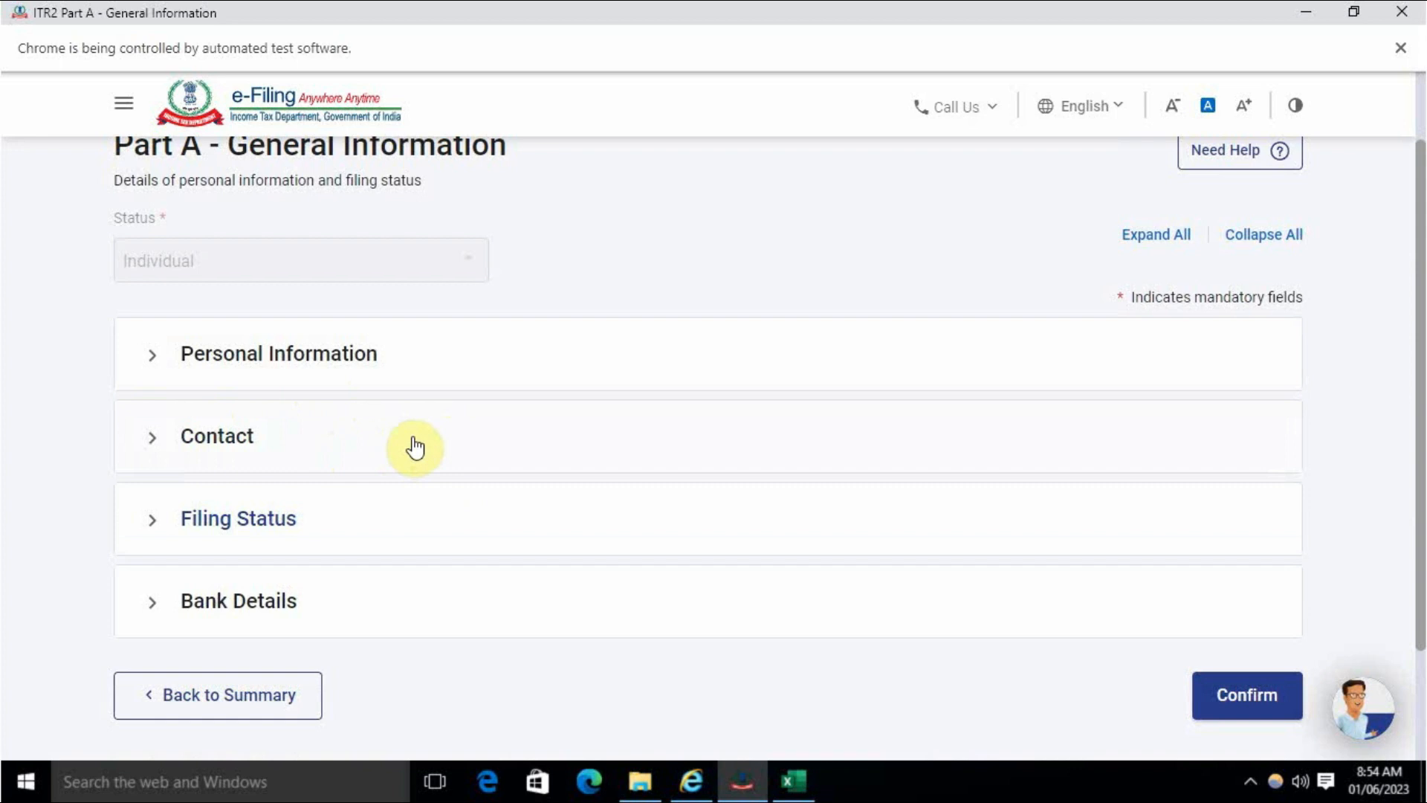
- Expand Filing Status to review 139(1) filing and move down to Residential Status
click(306, 520)
scroll(449, 555, down, 3)
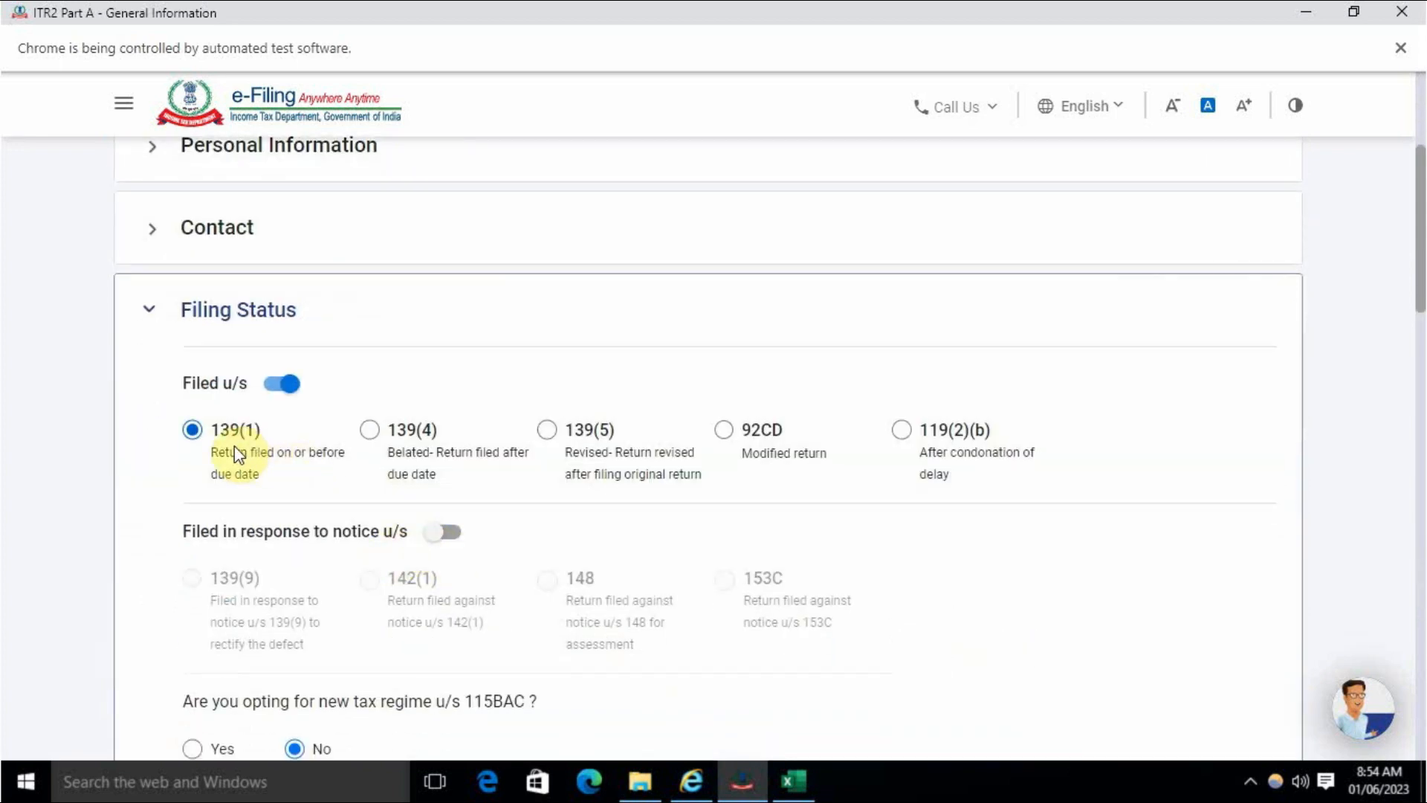
scroll(252, 456, down, 4)
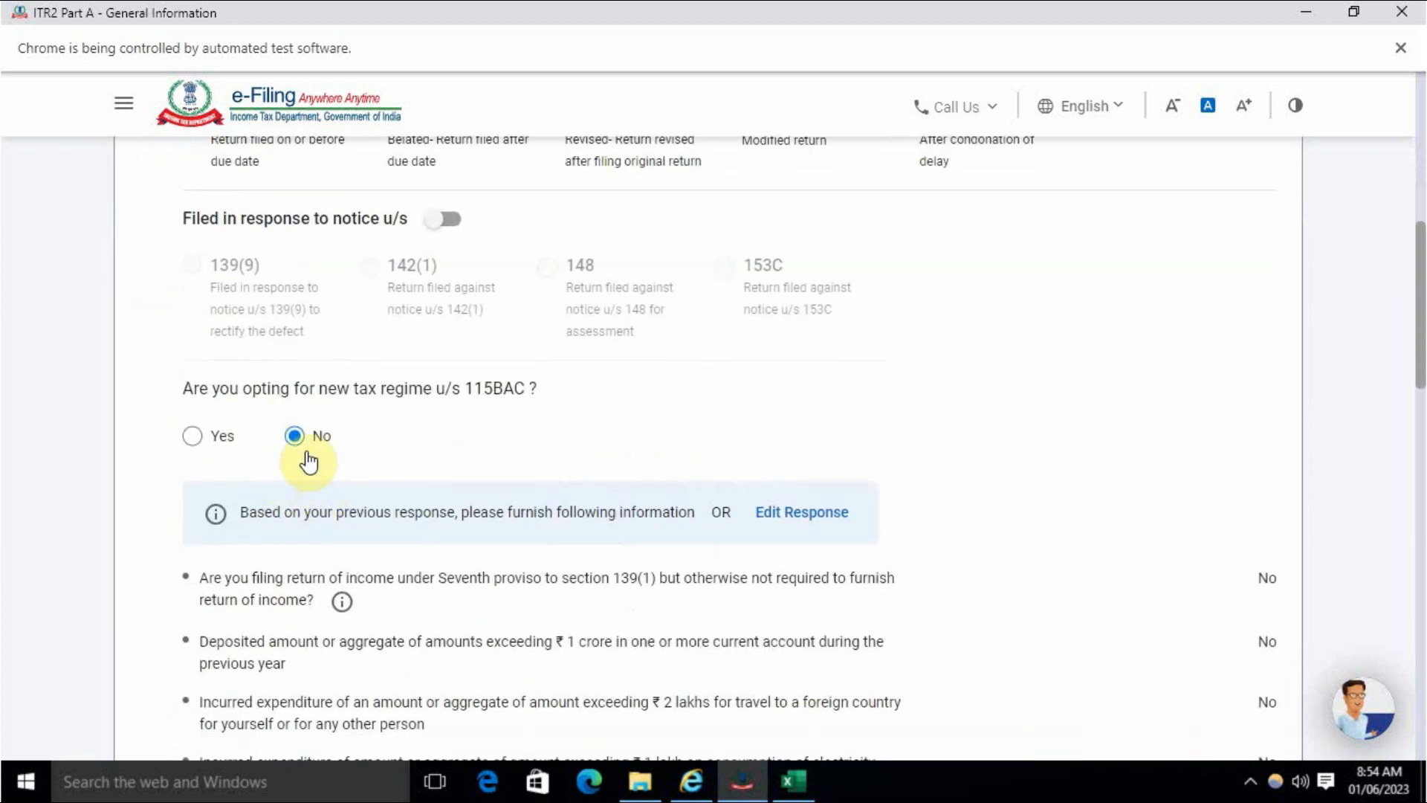
scroll(312, 469, down, 3)
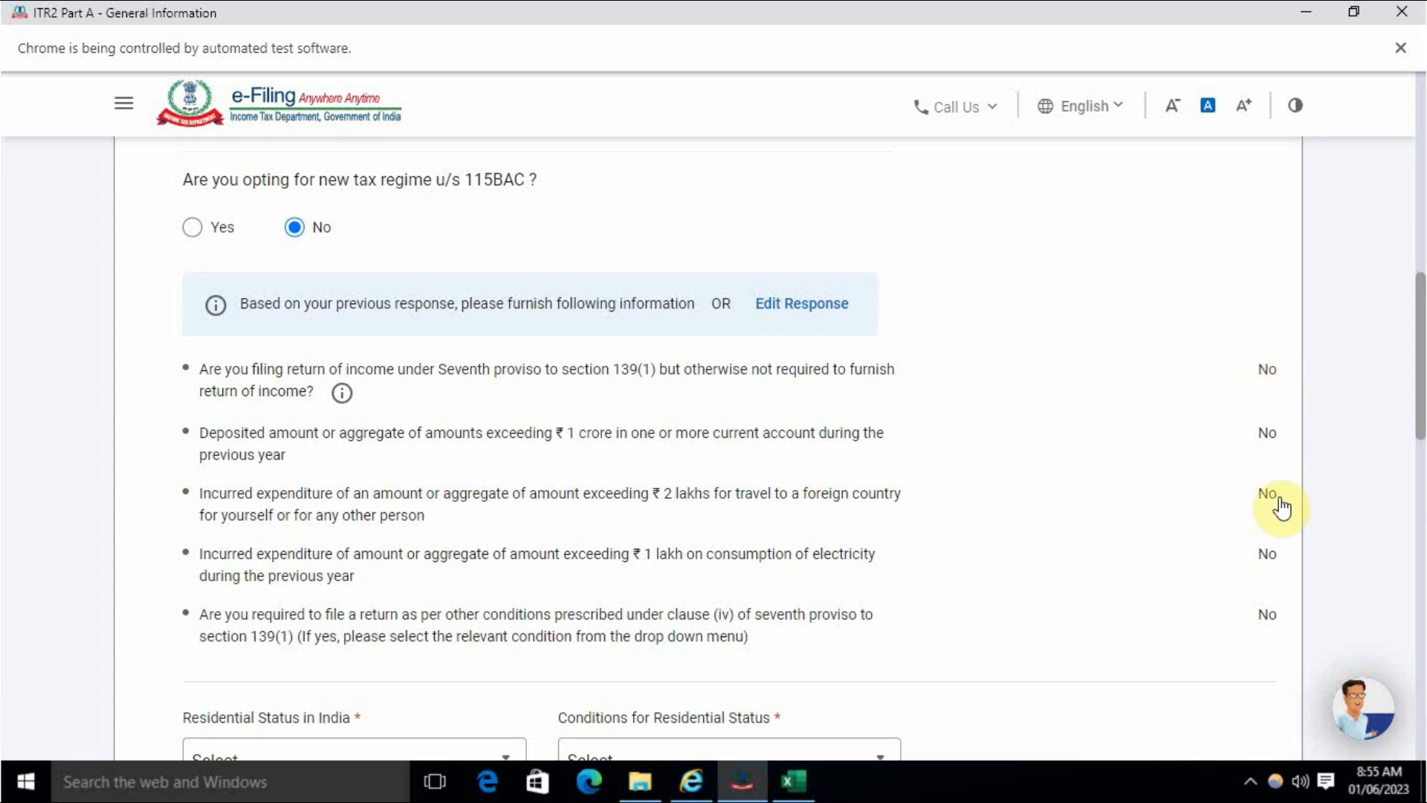
scroll(1249, 591, down, 5)
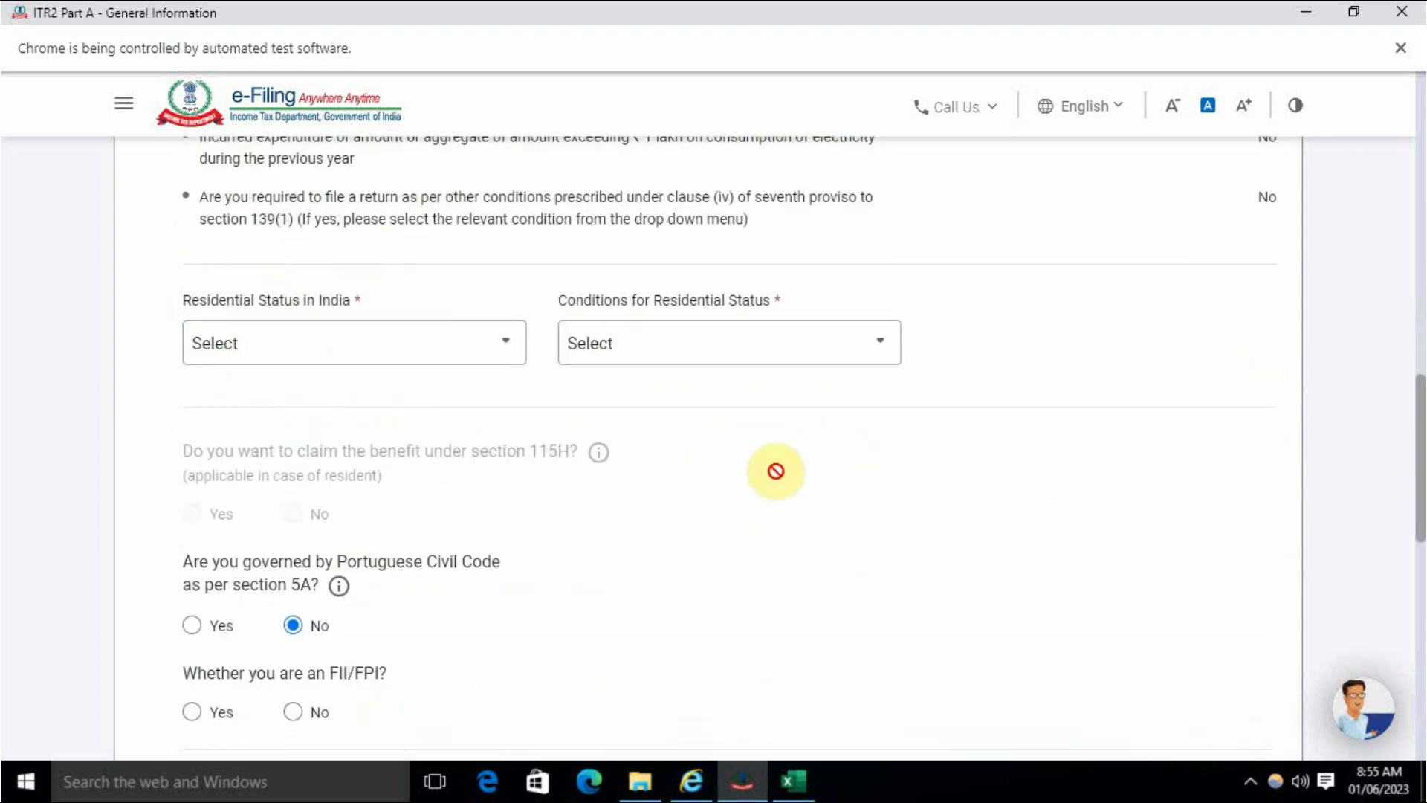
- Set residential status to Resident under the 182-days-in-India condition
click(334, 341)
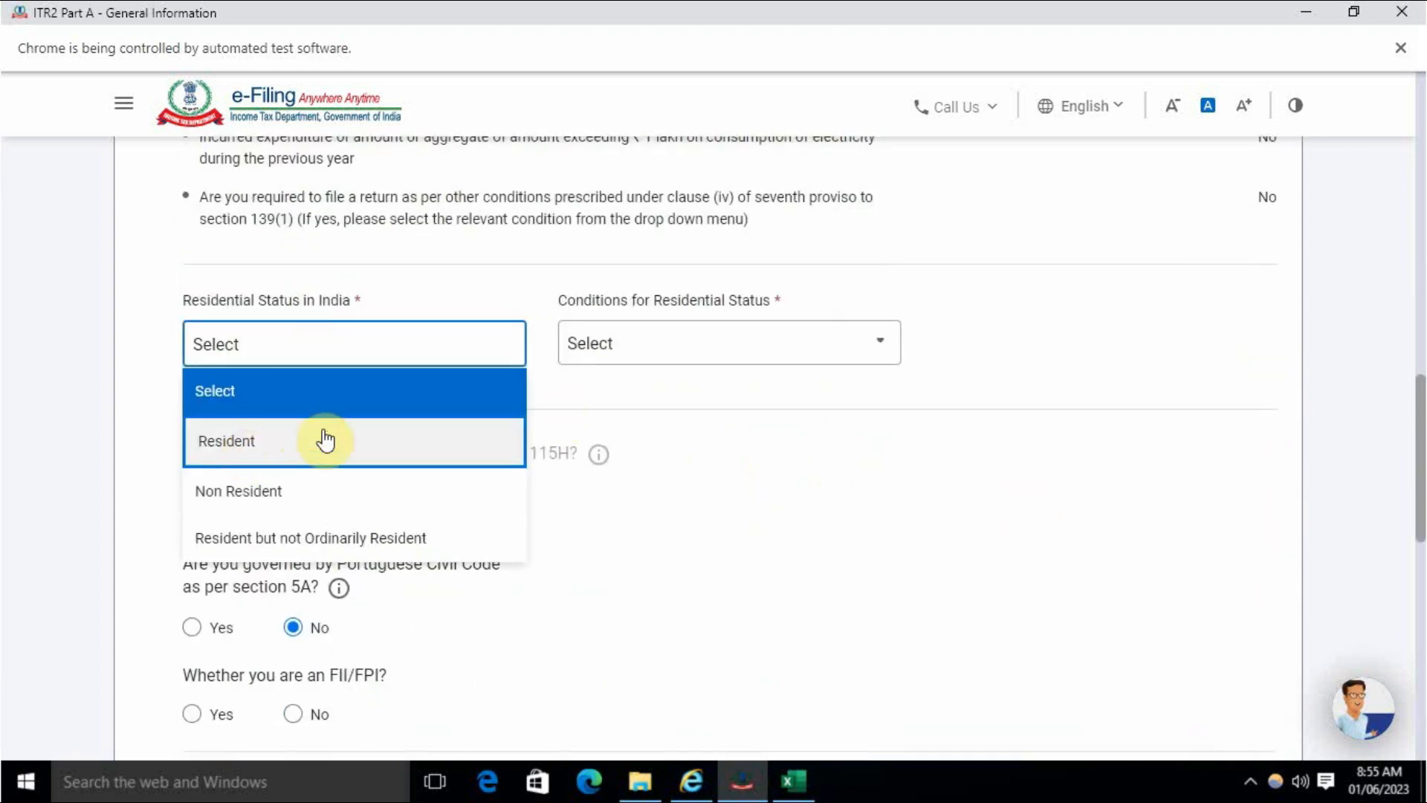
click(322, 440)
click(660, 346)
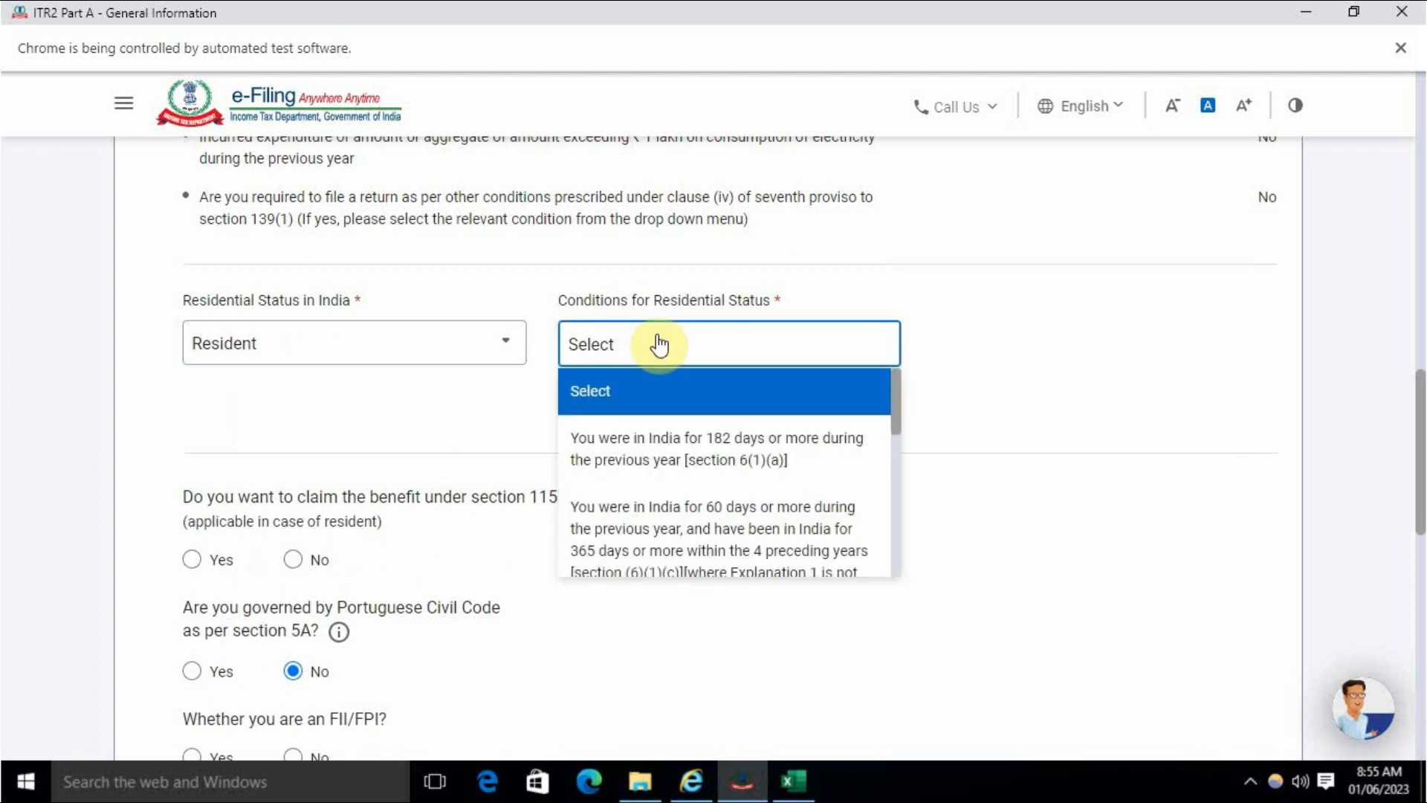
click(649, 462)
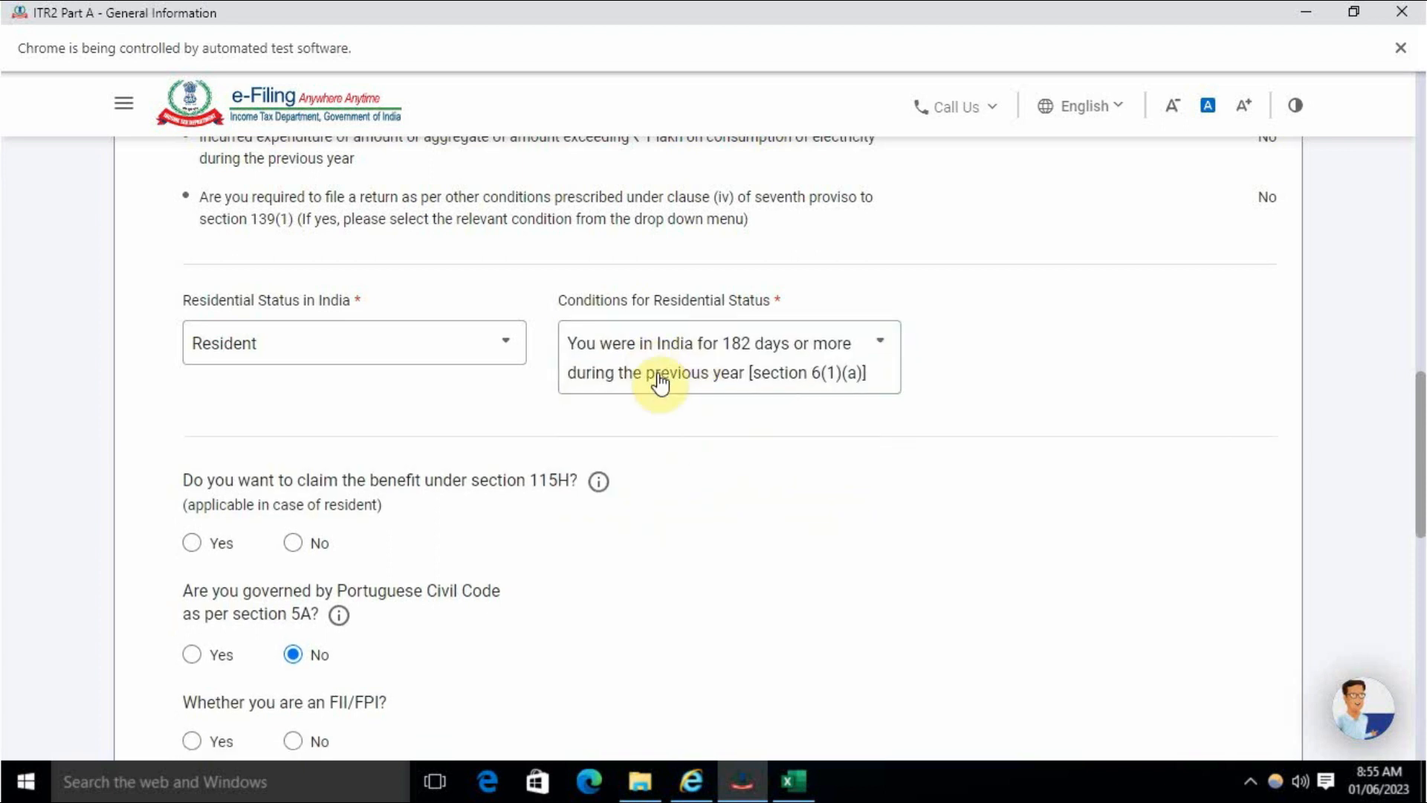
scroll(595, 432, down, 3)
scroll(469, 344, up, 1)
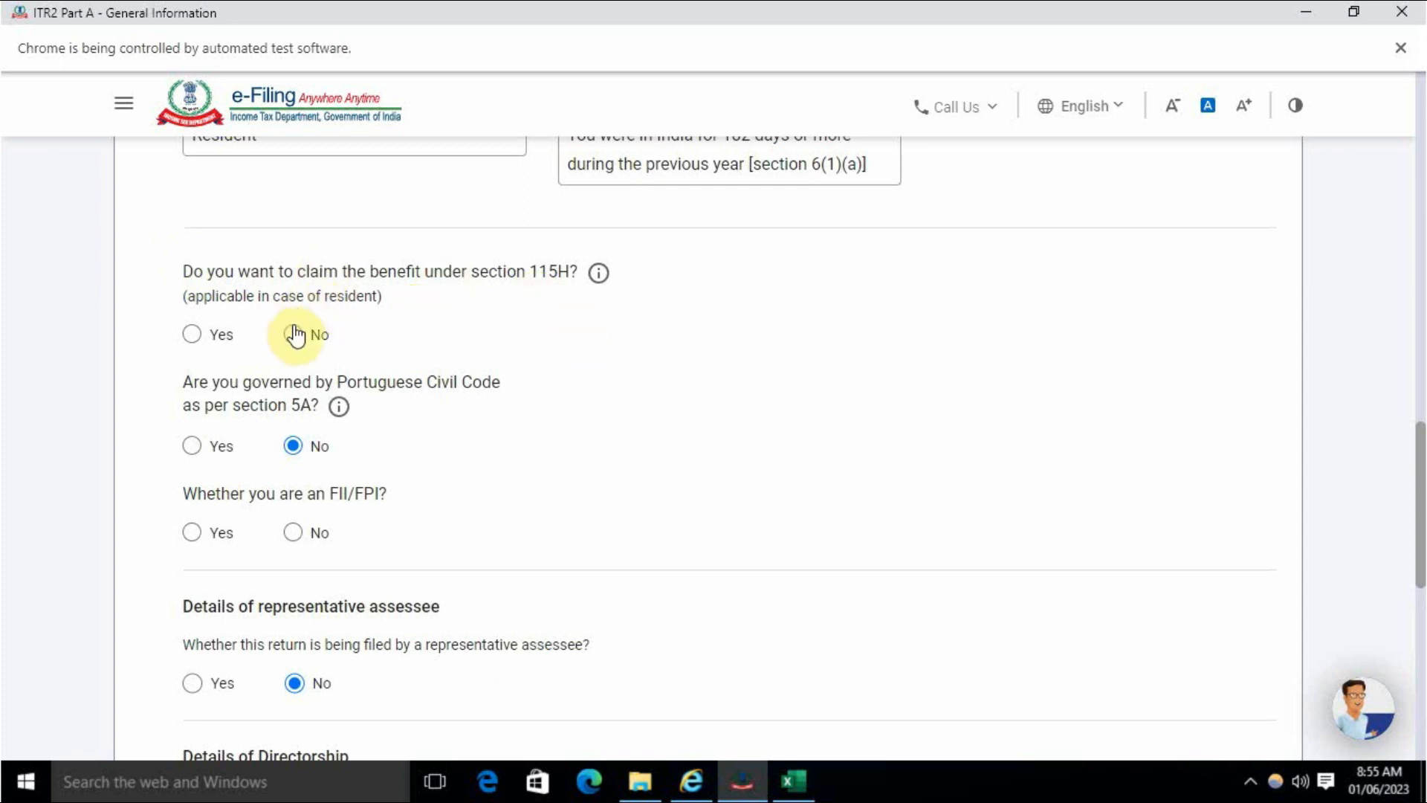
scroll(446, 466, down, 3)
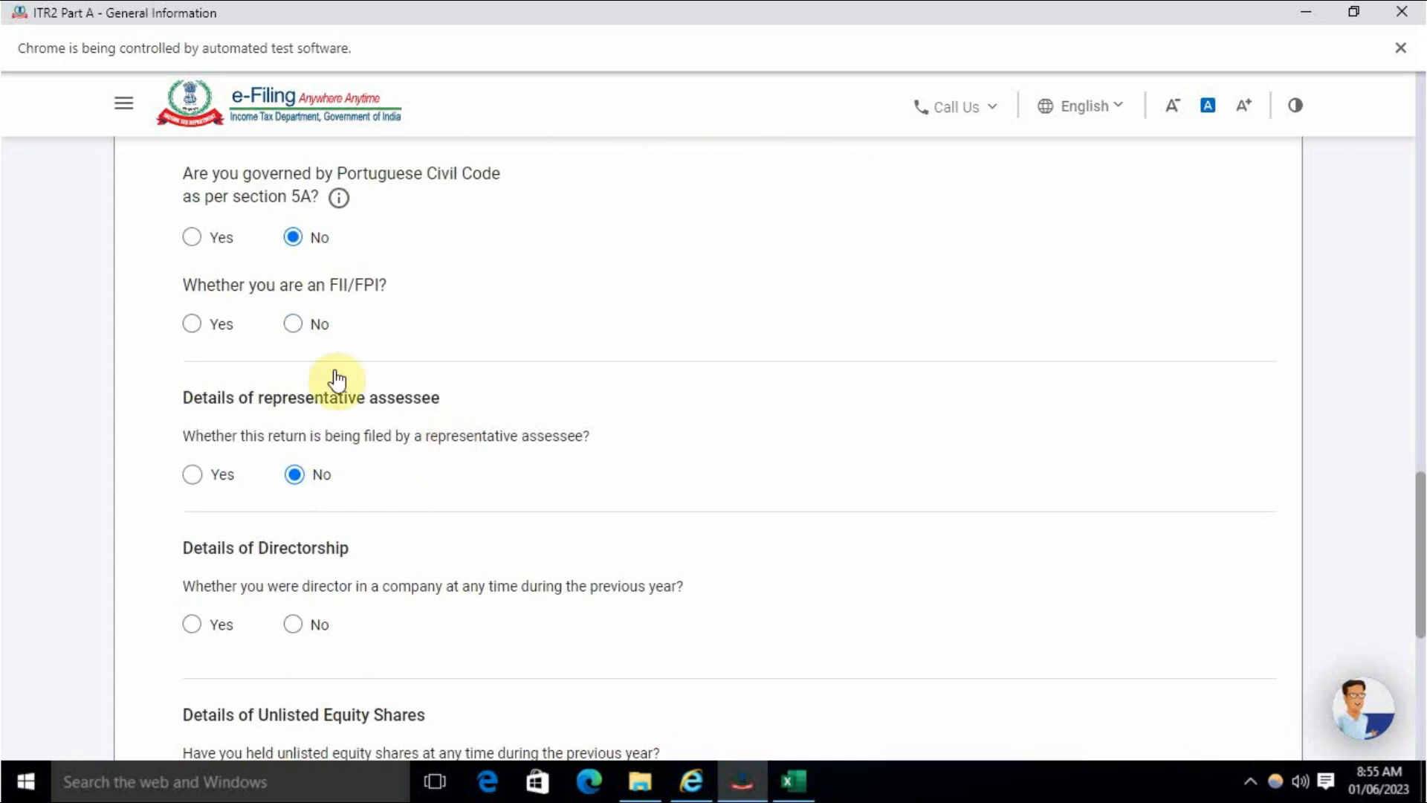
- Answer No for FII/FPI, company directorship, unlisted equity shares and the section 115H benefit
click(293, 324)
scroll(369, 459, down, 3)
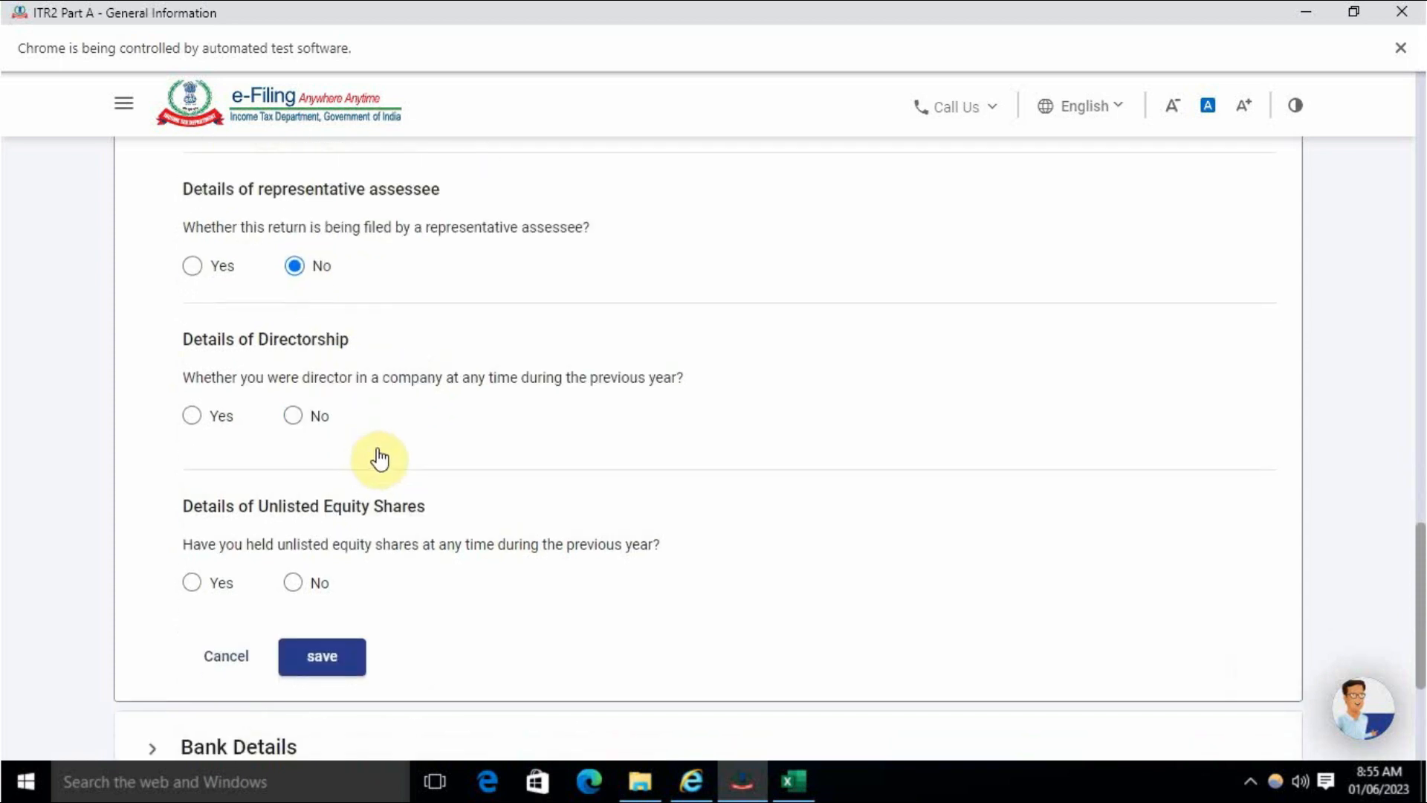
click(296, 418)
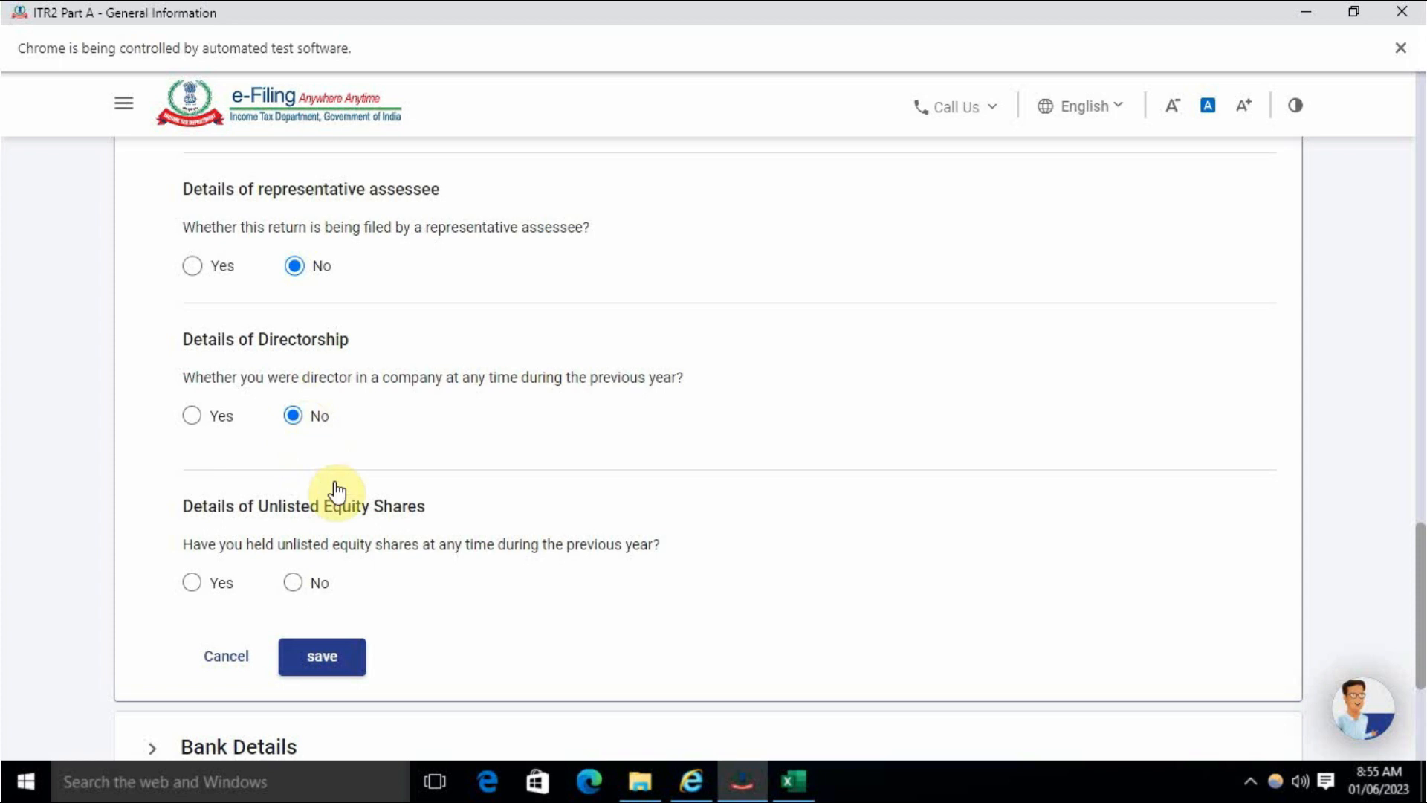
click(296, 583)
click(342, 664)
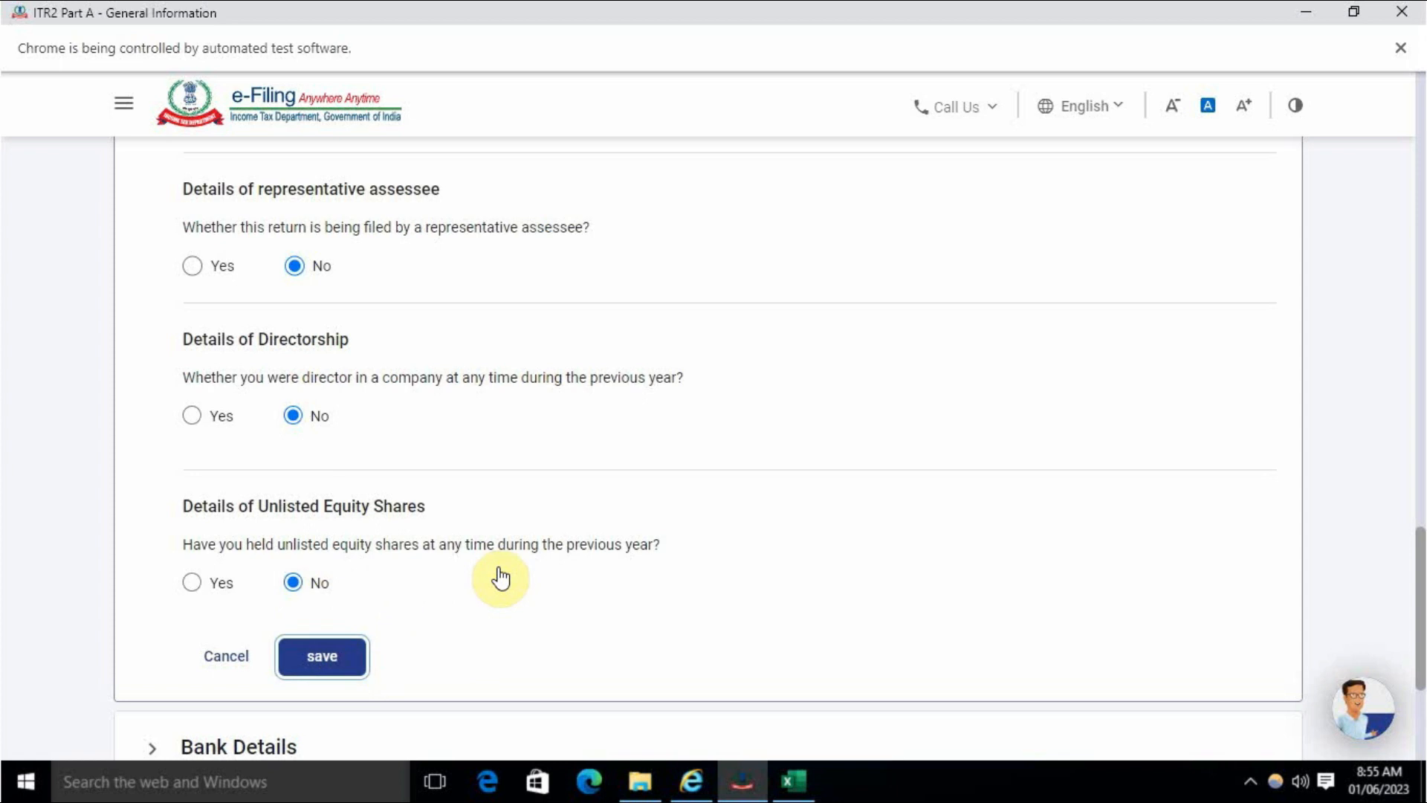
scroll(411, 634, up, 4)
scroll(413, 635, down, 2)
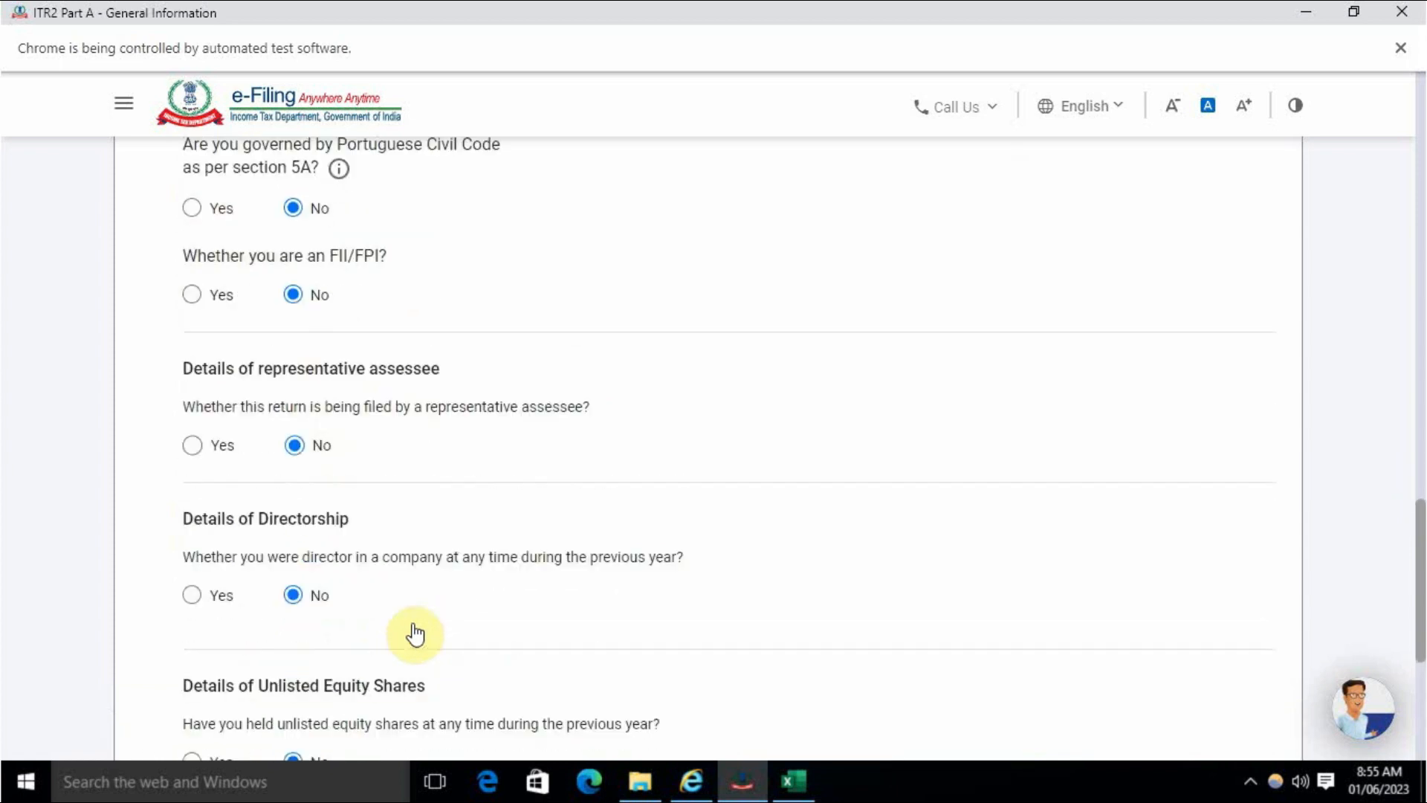
scroll(415, 634, up, 3)
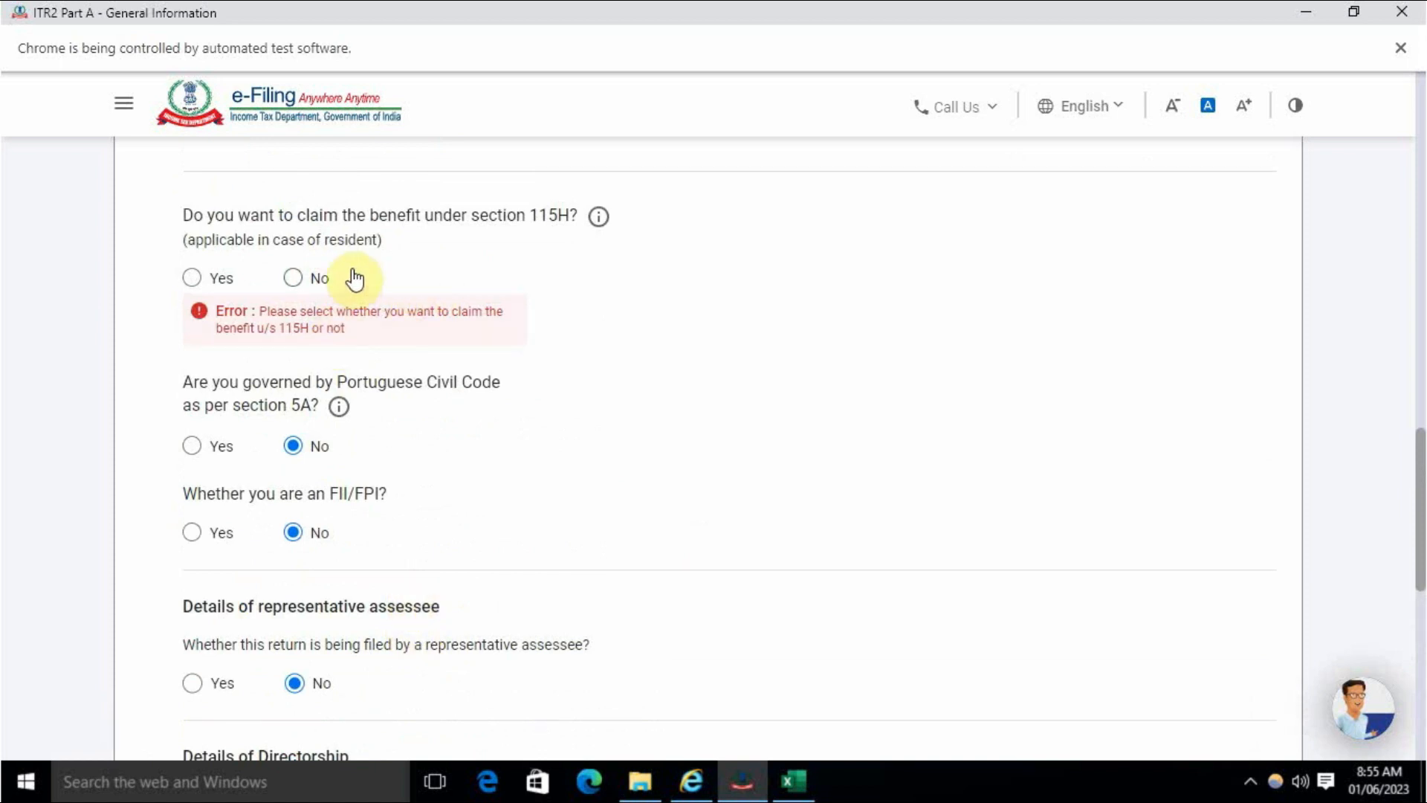
click(292, 278)
scroll(413, 402, down, 8)
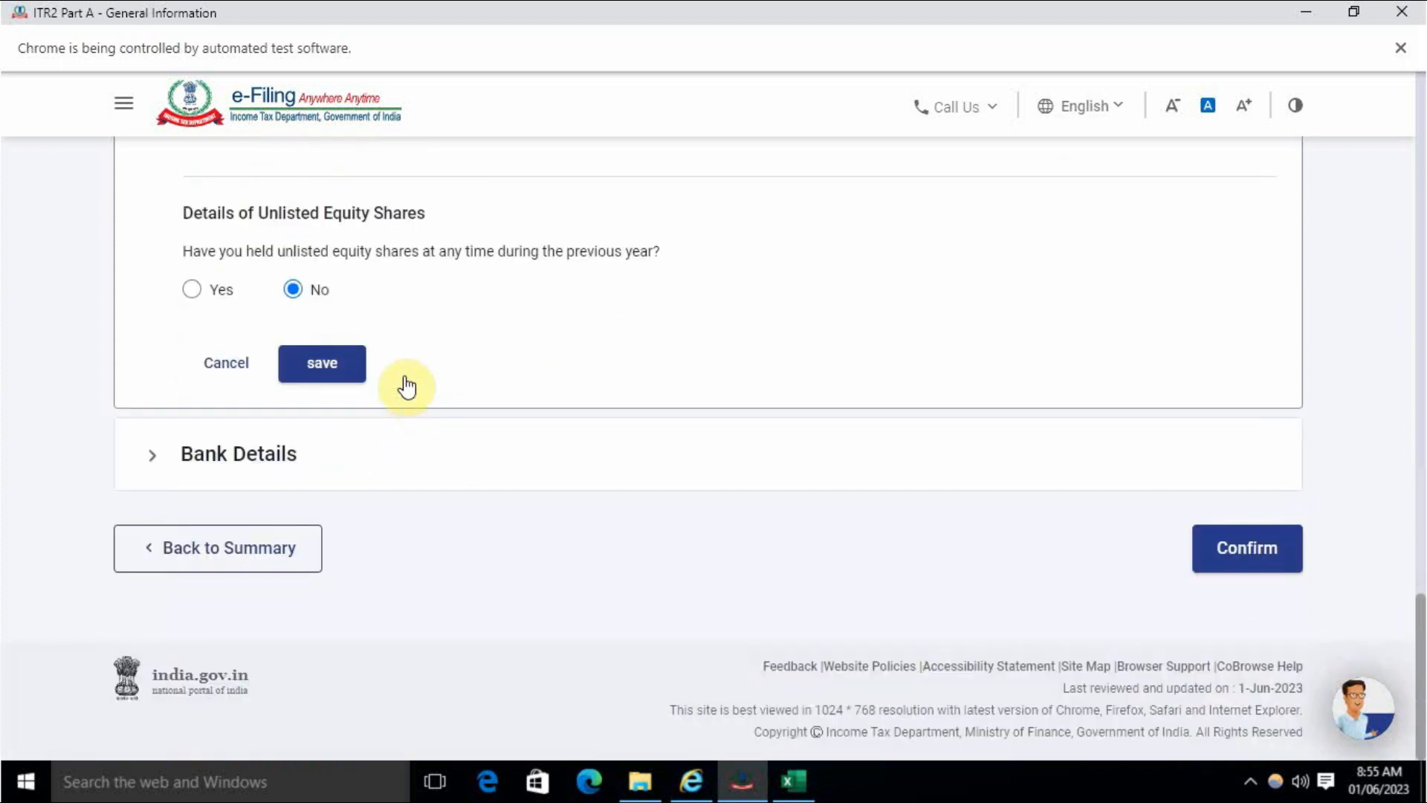
- Save the Filing Status answers
click(337, 364)
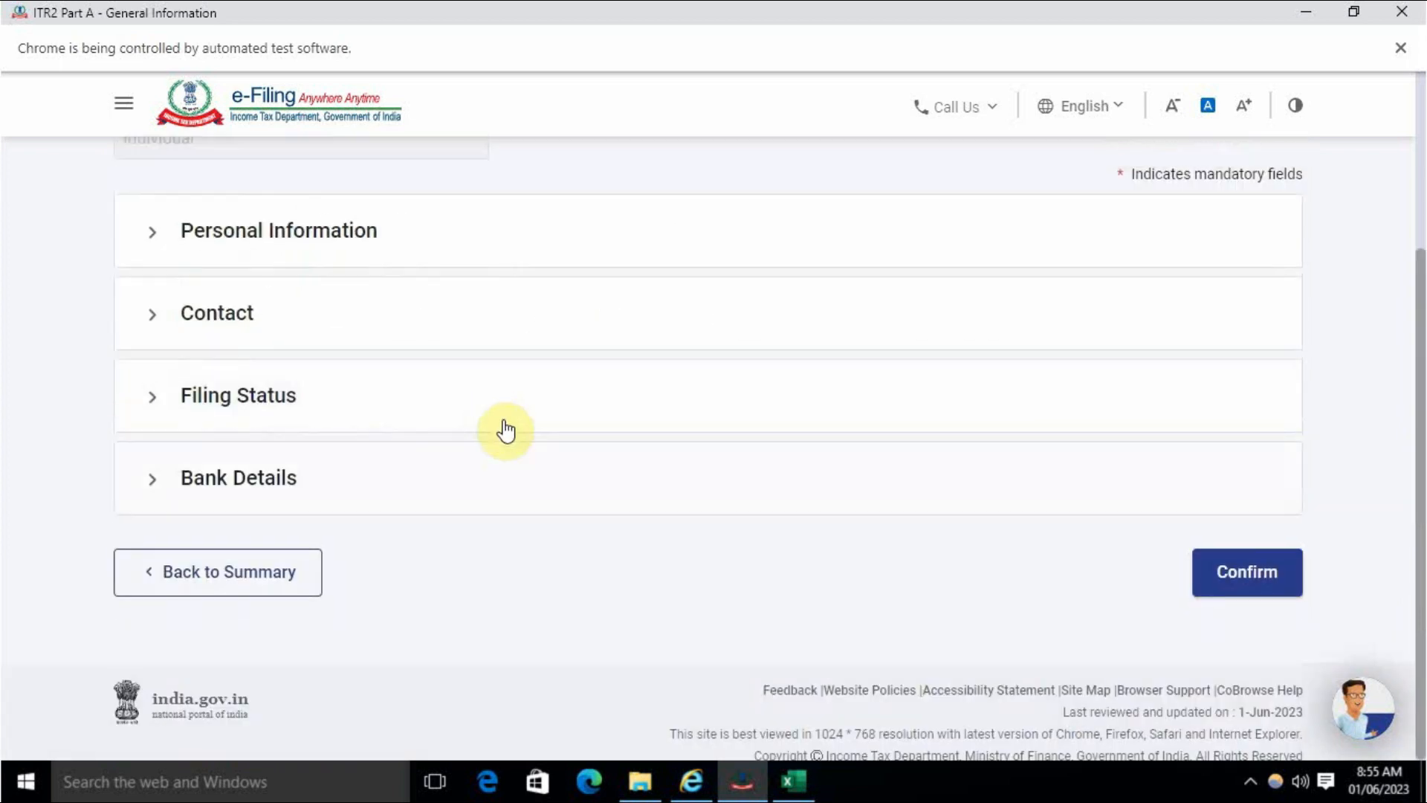
scroll(505, 428, up, 3)
scroll(499, 419, down, 2)
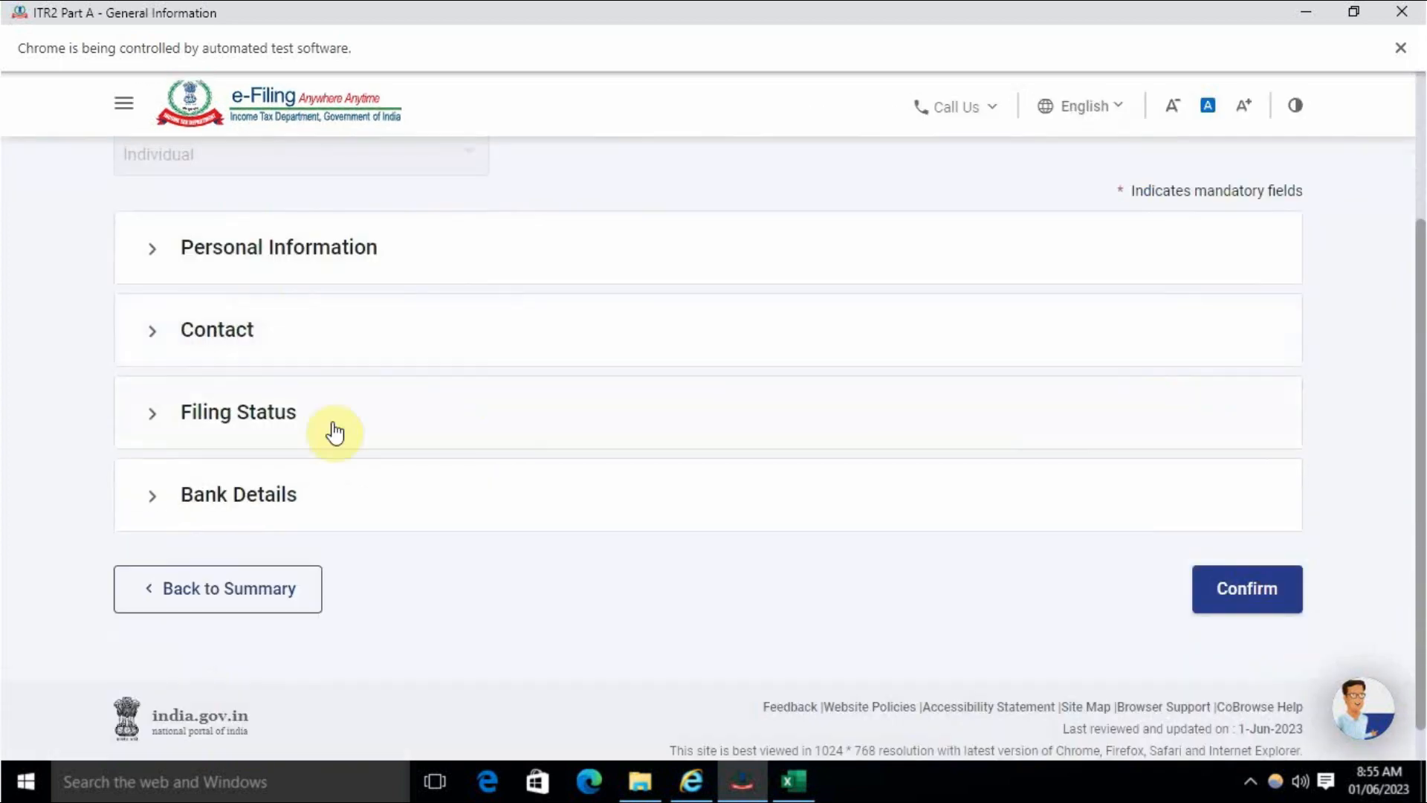
- Nominate the validated bank account for refund and confirm Part A - General Information
click(286, 476)
scroll(427, 558, down, 7)
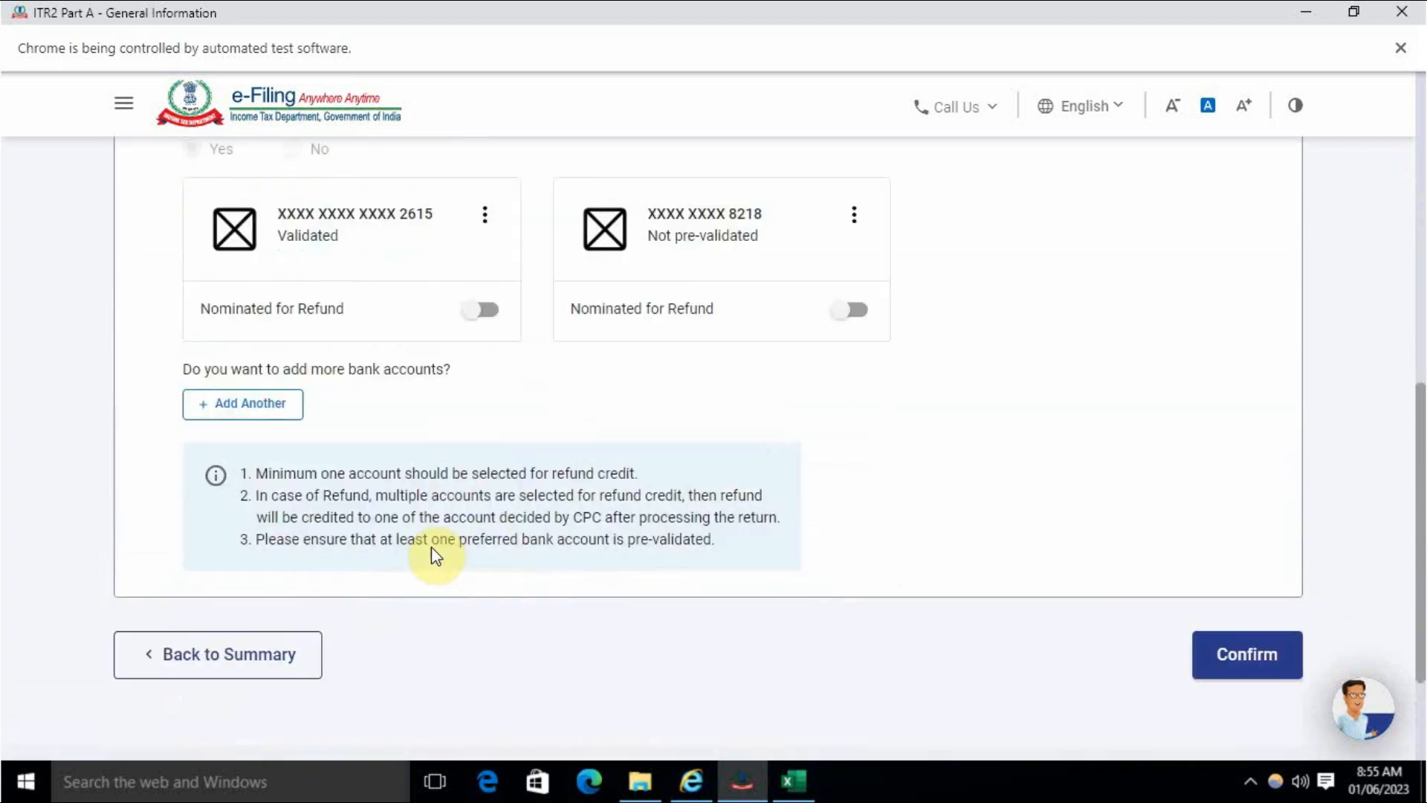
scroll(431, 546, down, 2)
scroll(431, 550, up, 2)
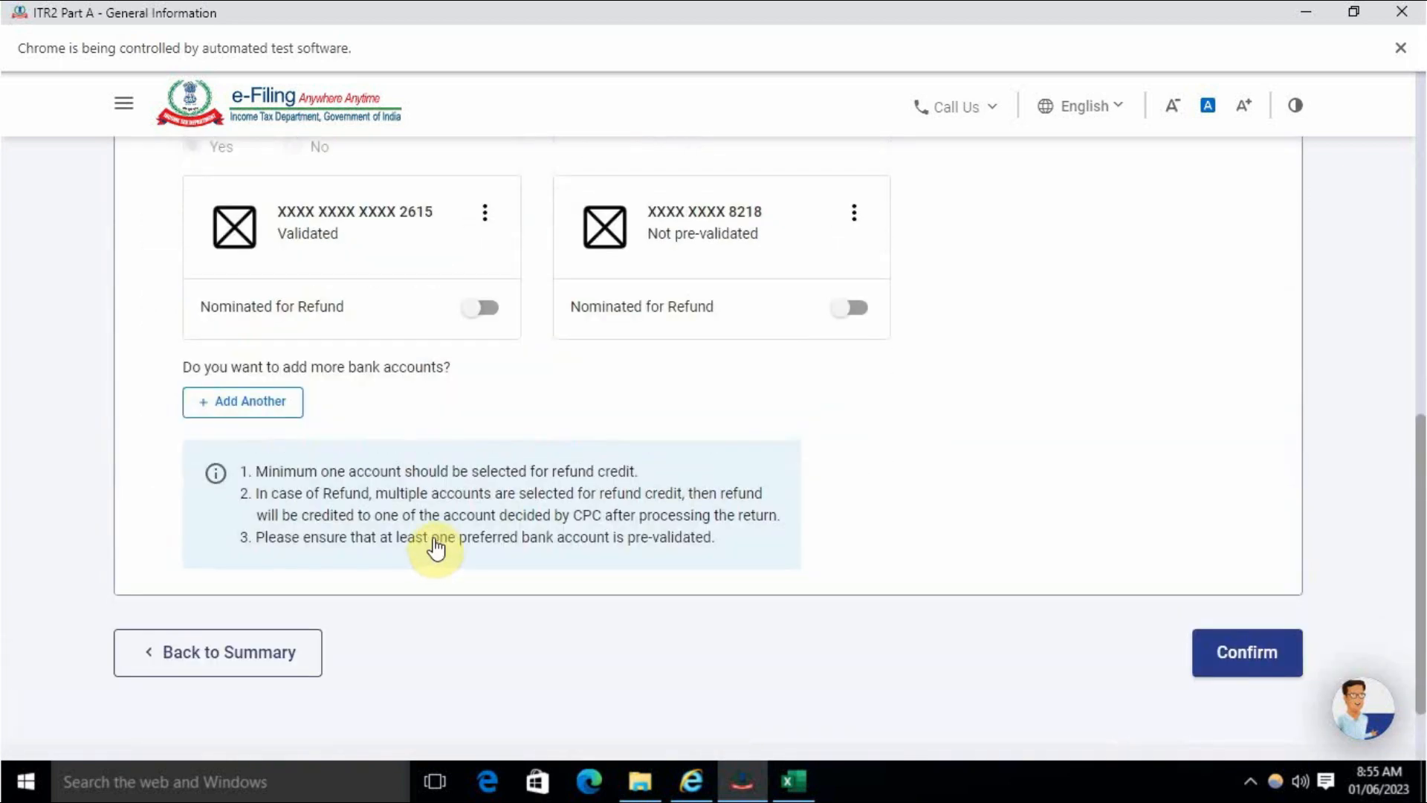
scroll(437, 548, up, 3)
click(478, 516)
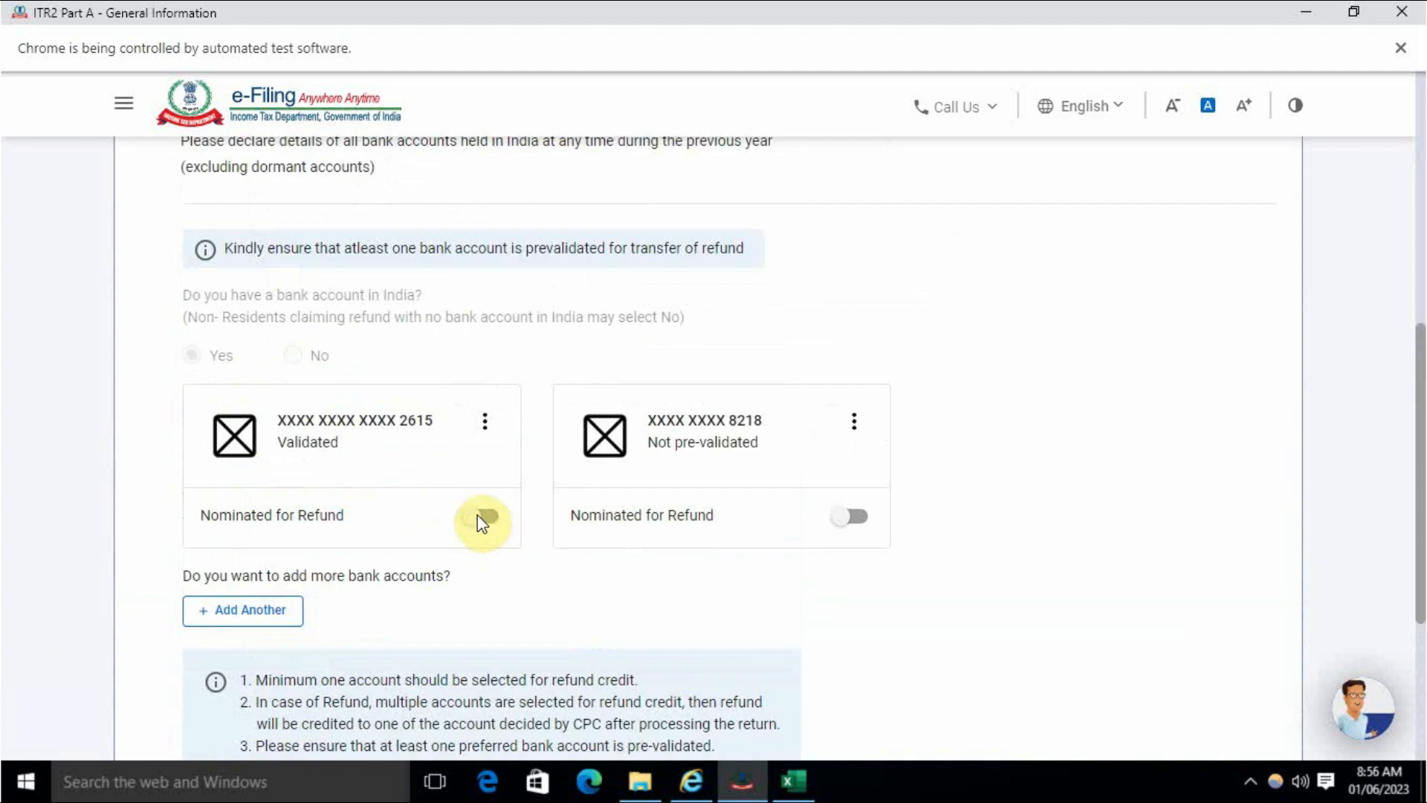
scroll(446, 569, down, 4)
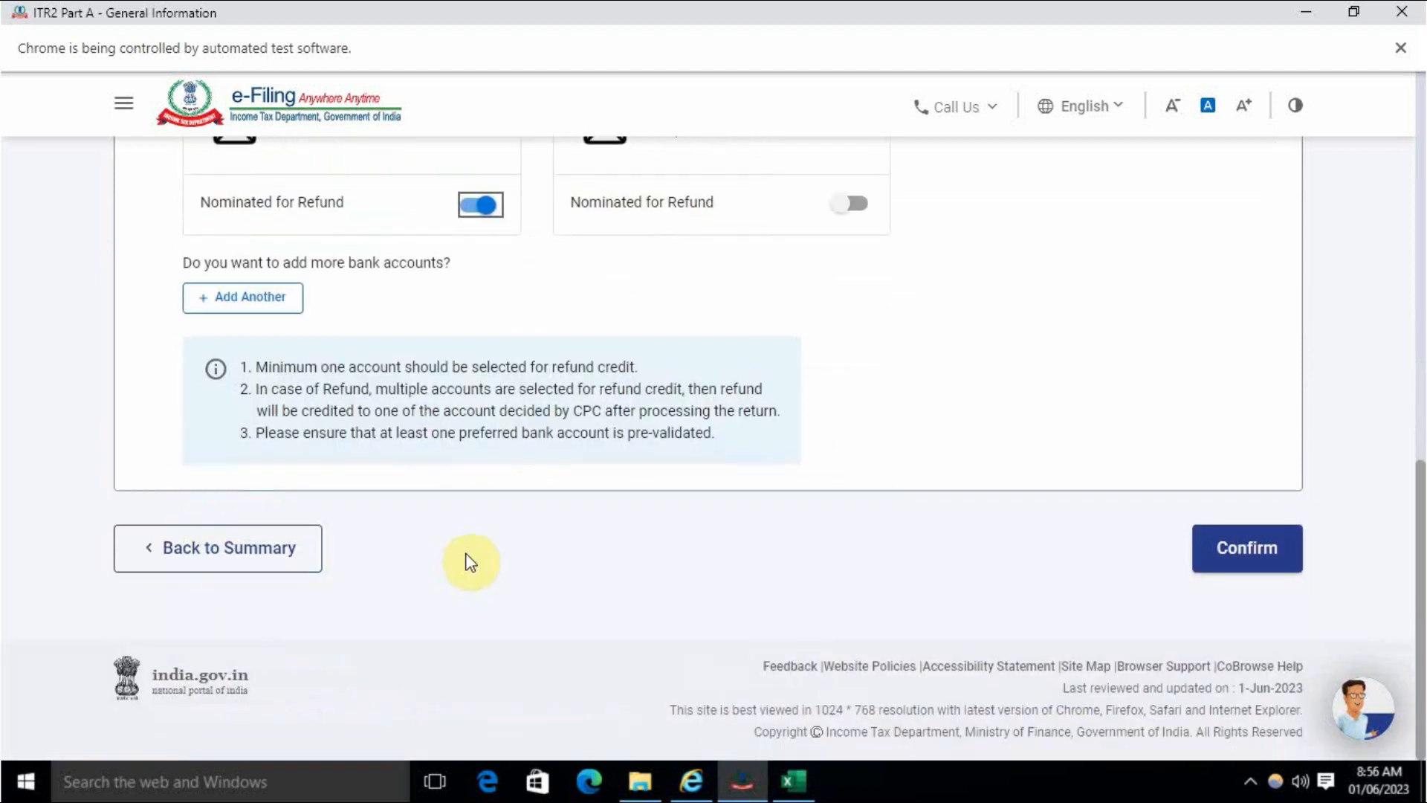
click(1235, 550)
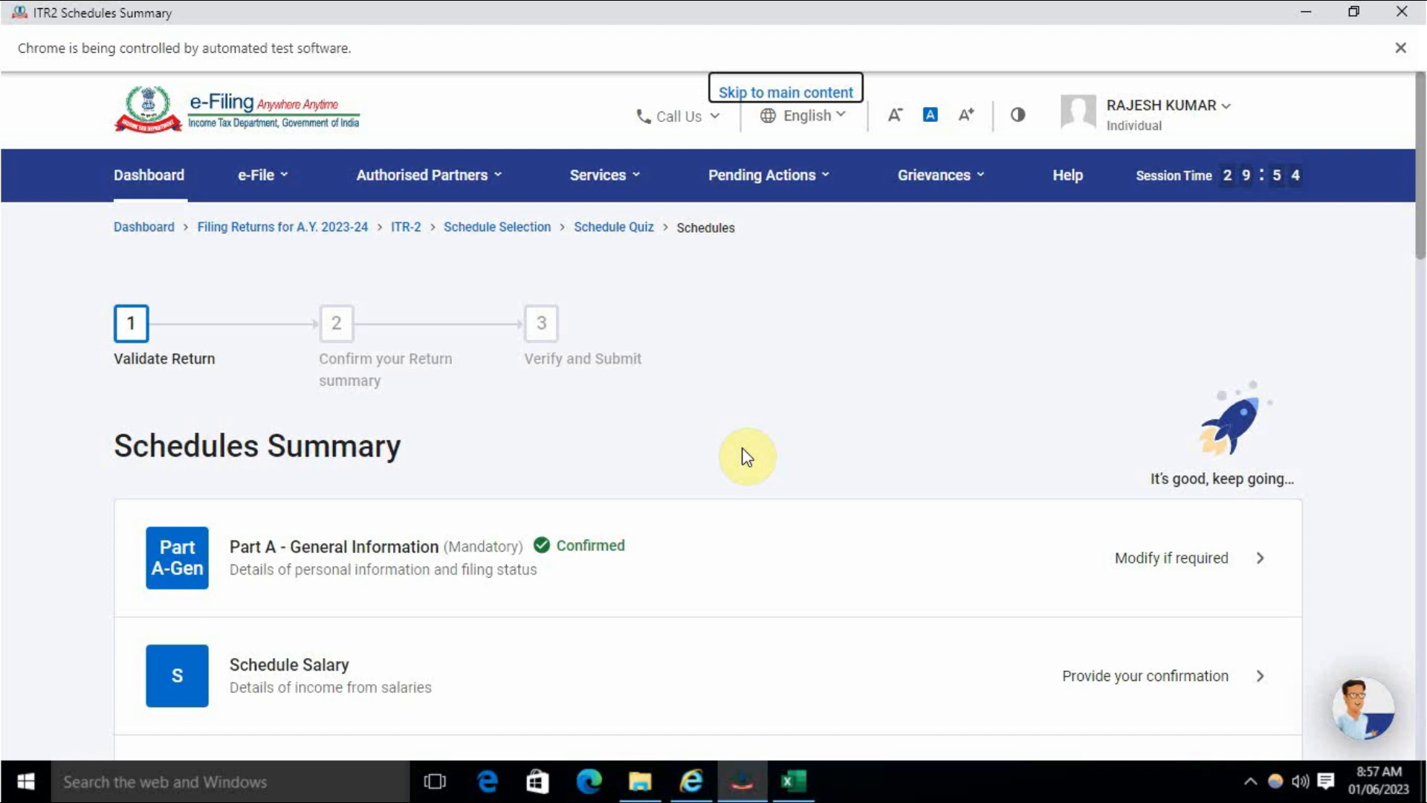
- Open Schedule Salary and review it: no employers listed, gross, net and chargeable salary all ₹0
scroll(747, 457, down, 5)
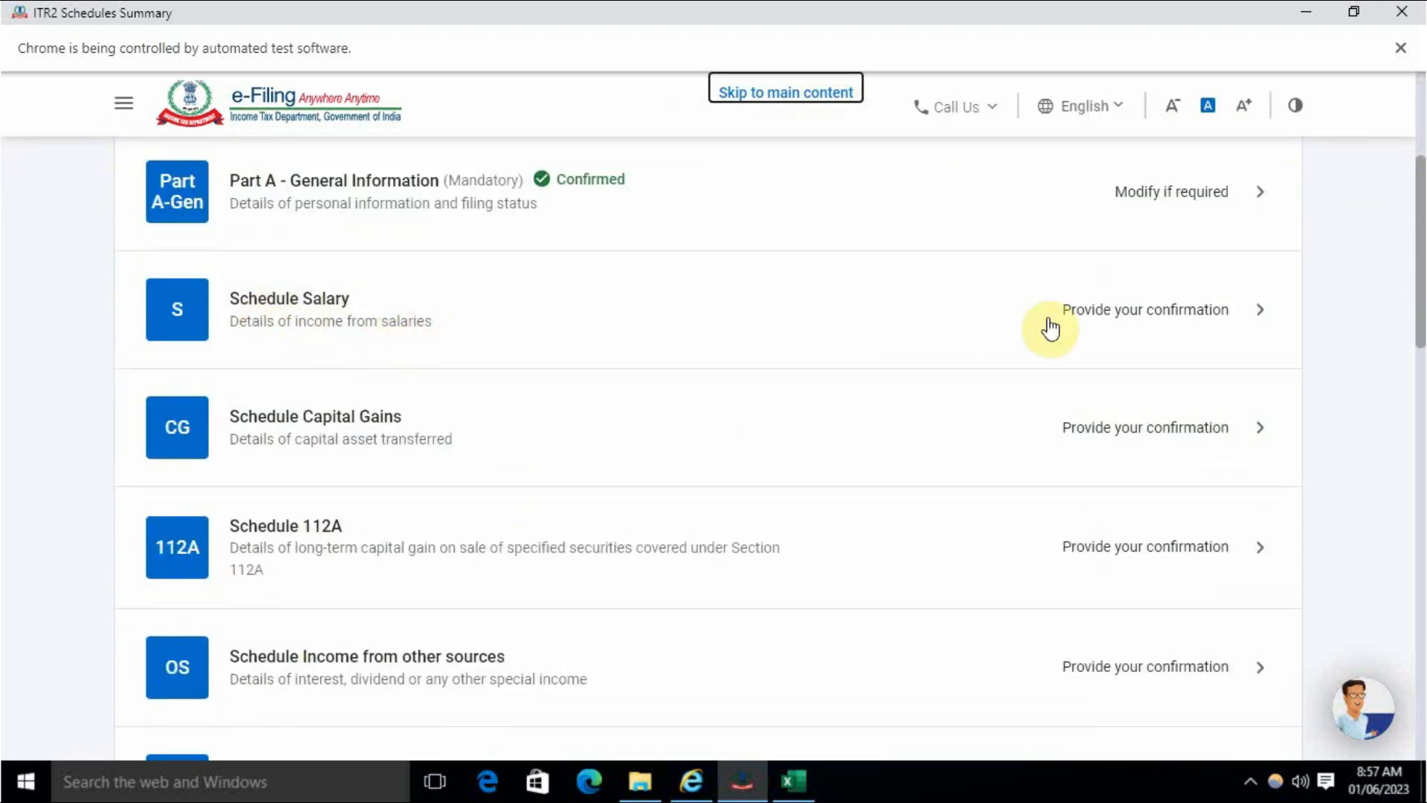
click(1112, 318)
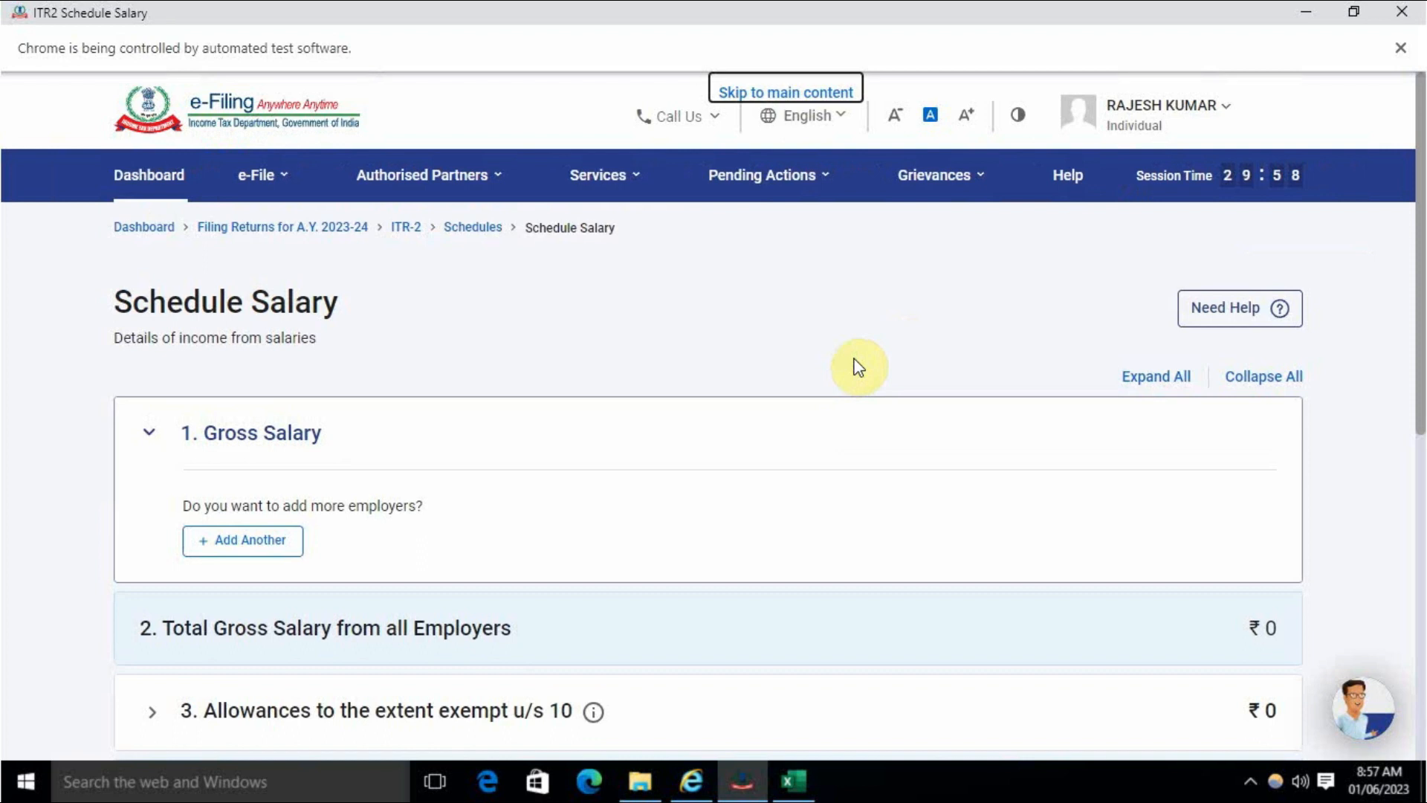
scroll(837, 375, down, 6)
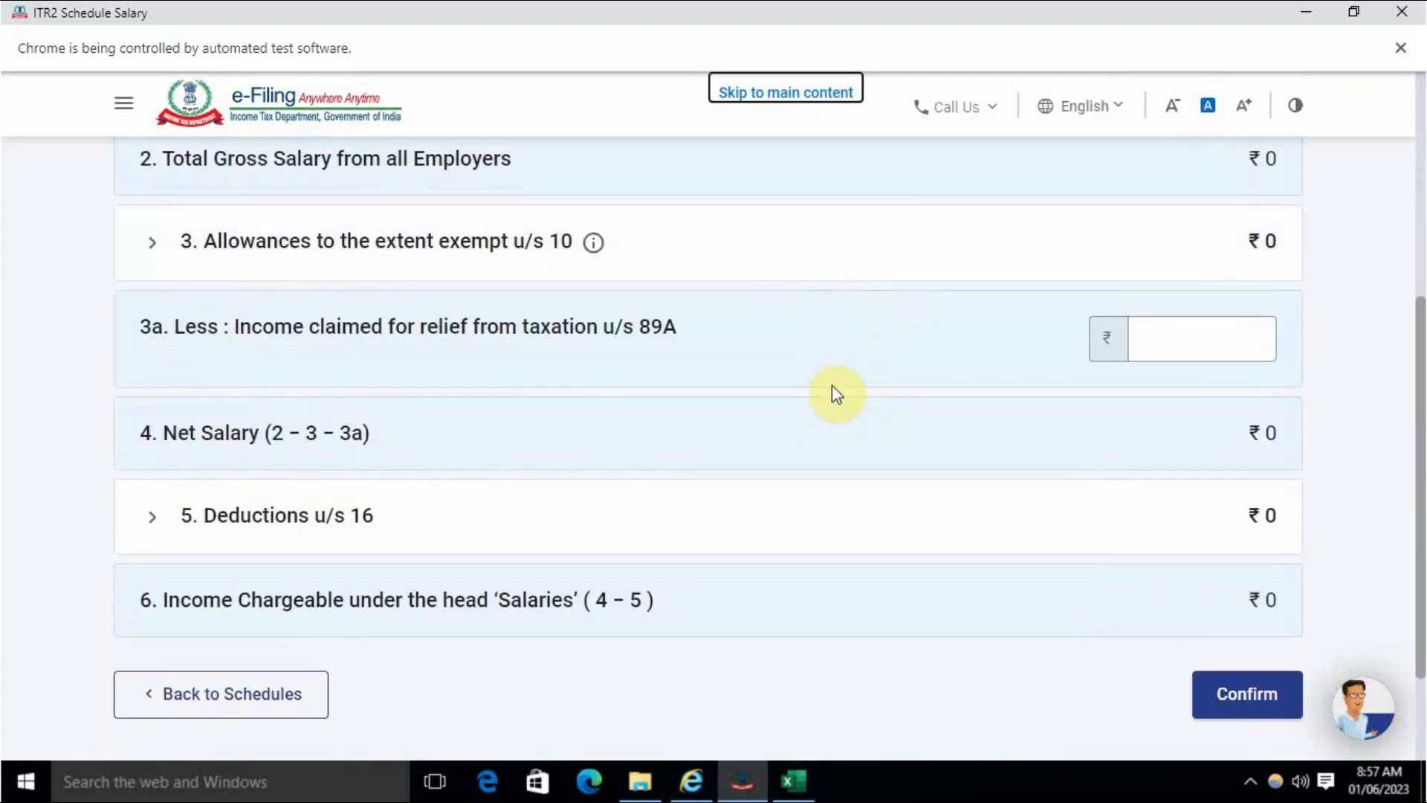
scroll(832, 385, up, 4)
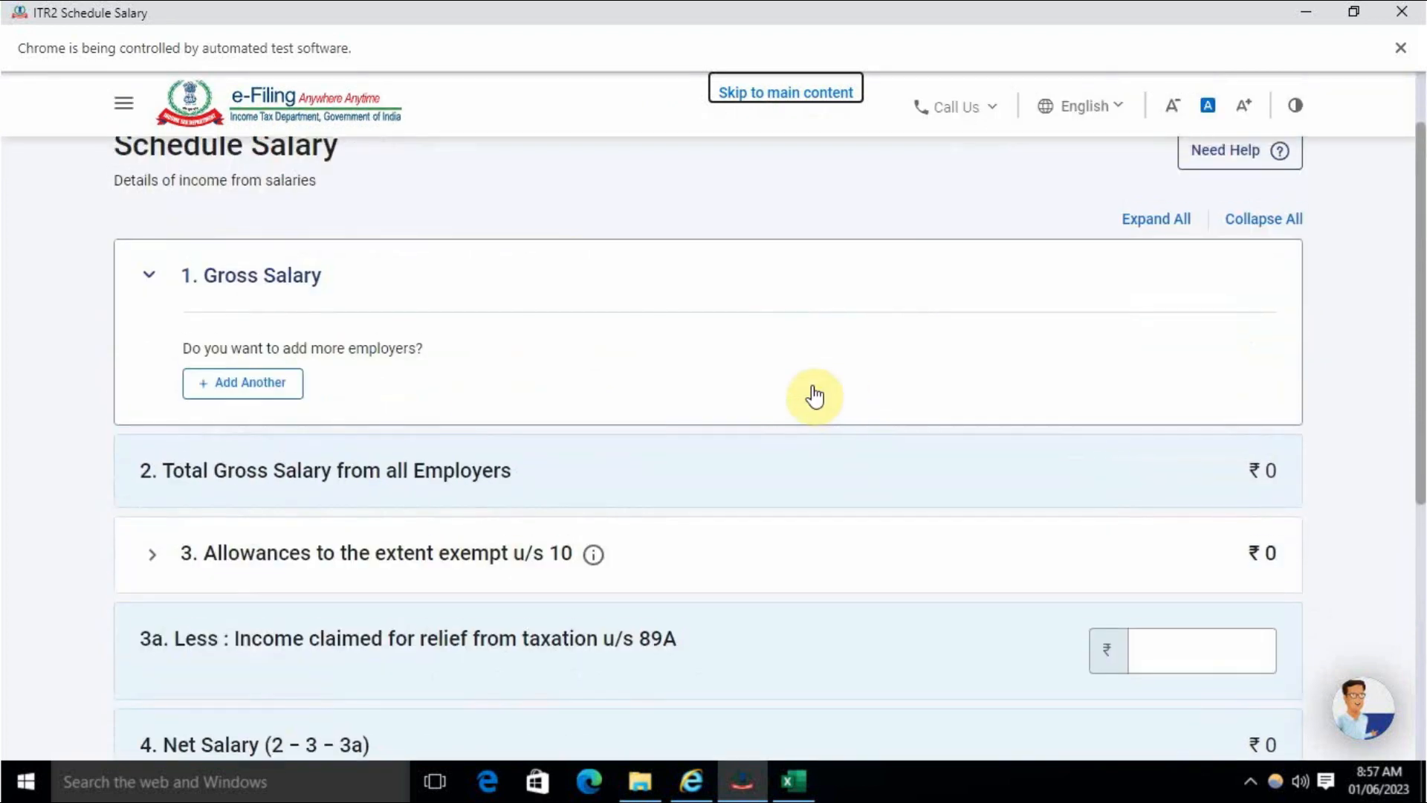
- Add employer 'Raj home appliances' with Nature of Employer set to Others
click(236, 392)
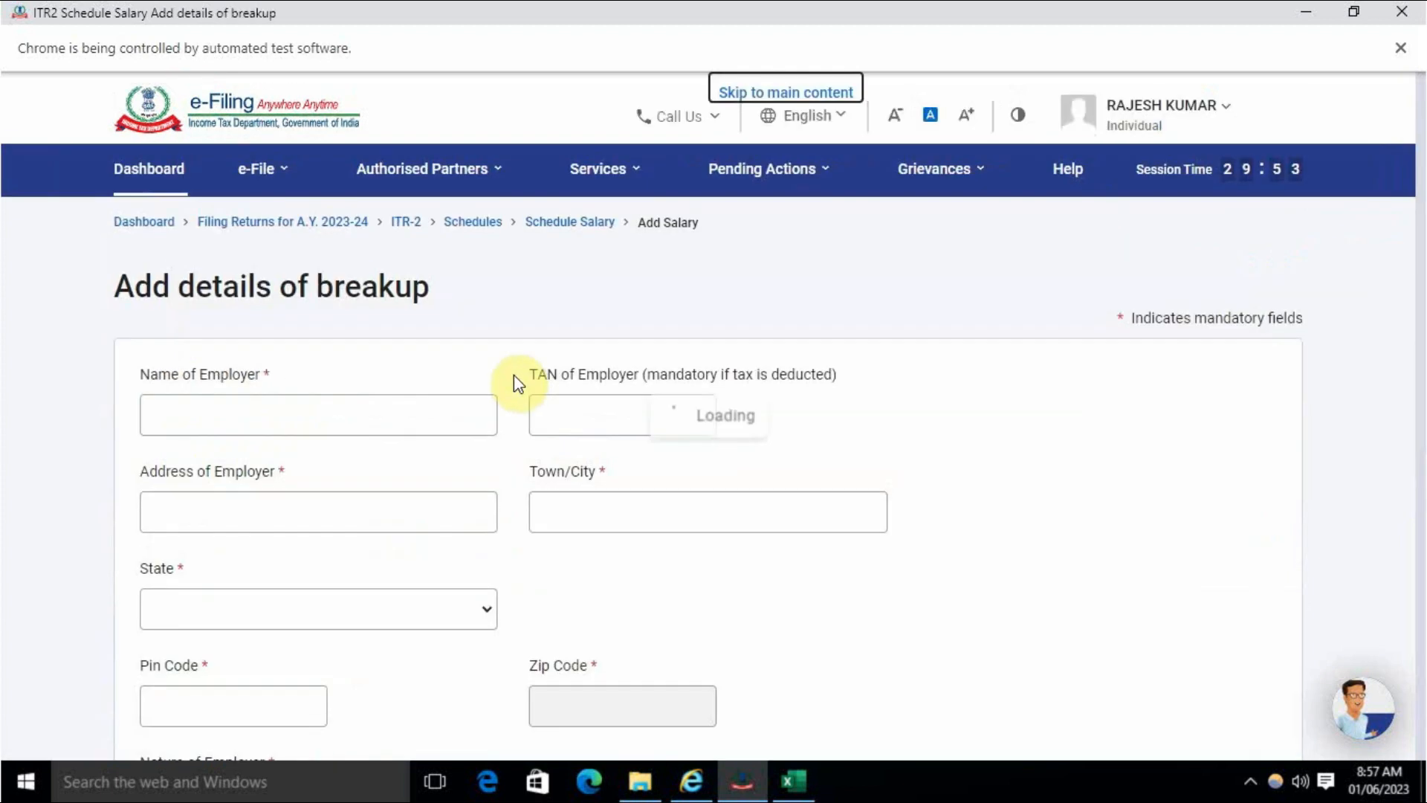
click(387, 430)
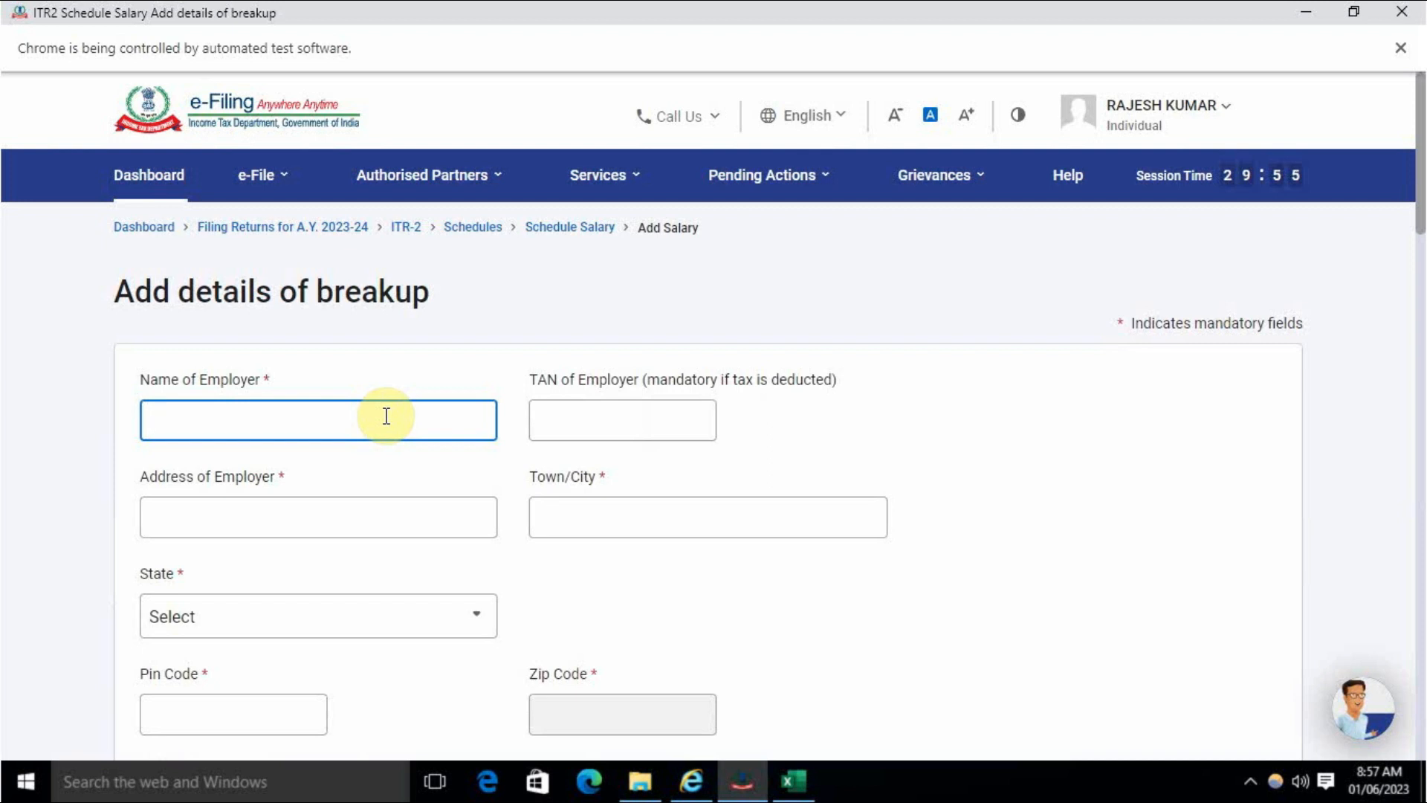
text(Raj home appliances)
click(413, 510)
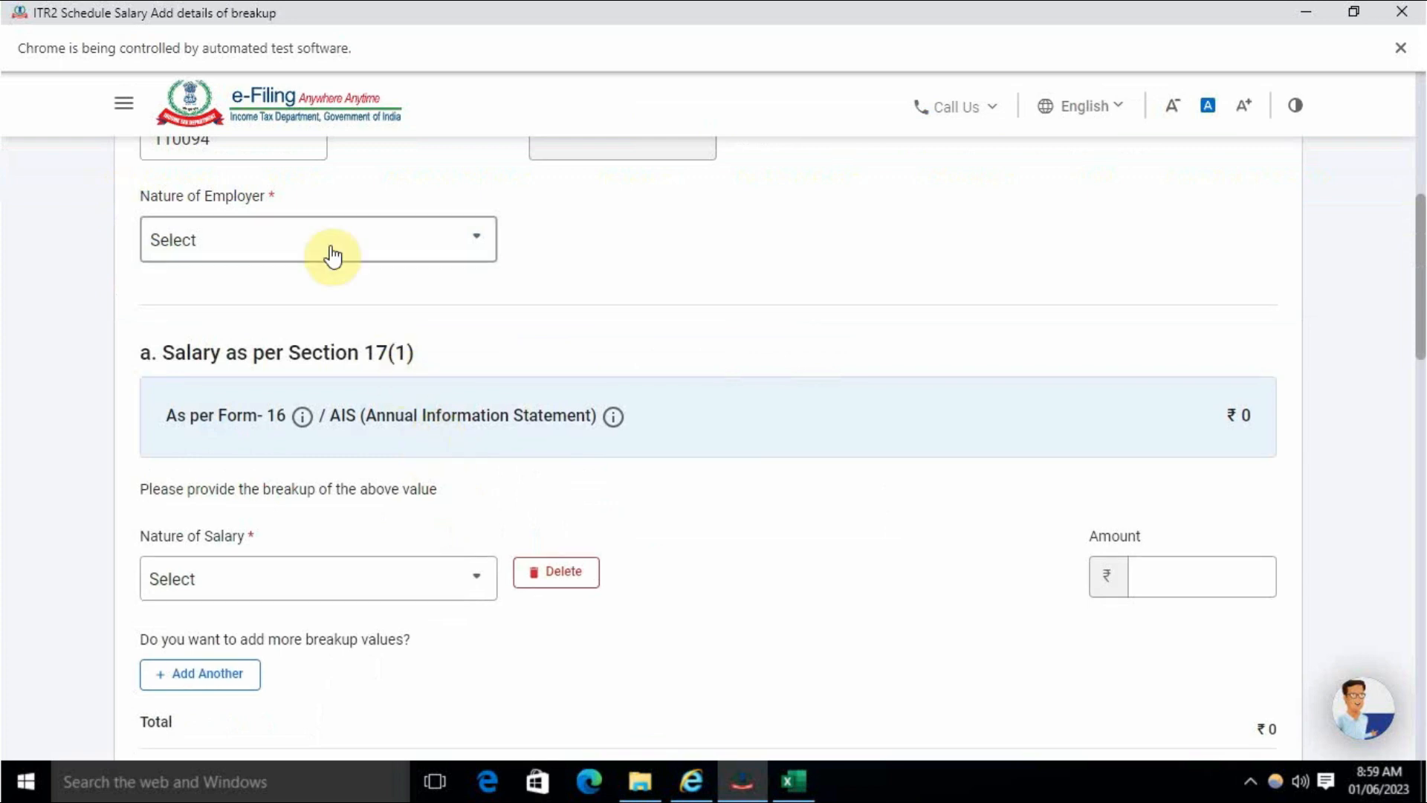
click(333, 257)
scroll(369, 398, down, 3)
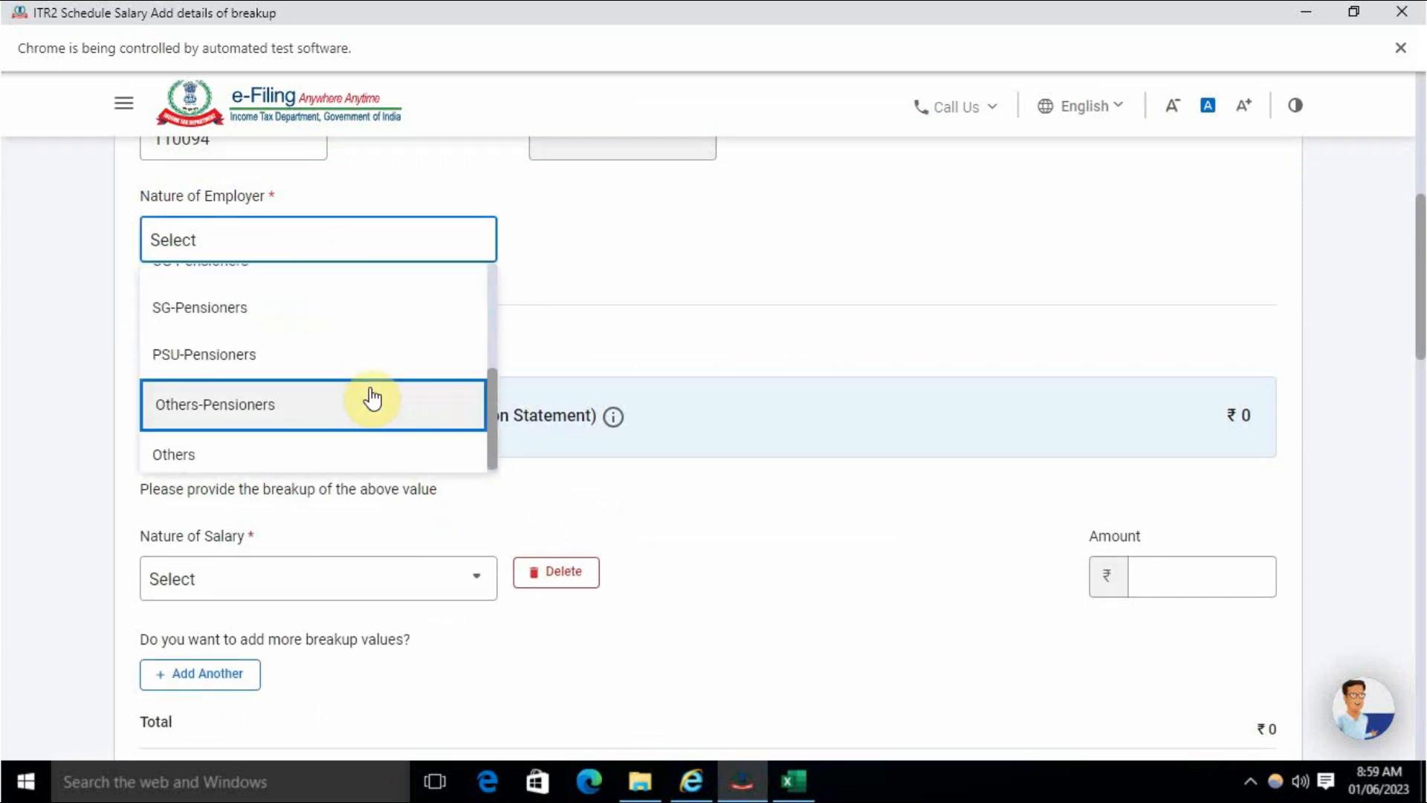
click(287, 449)
click(700, 498)
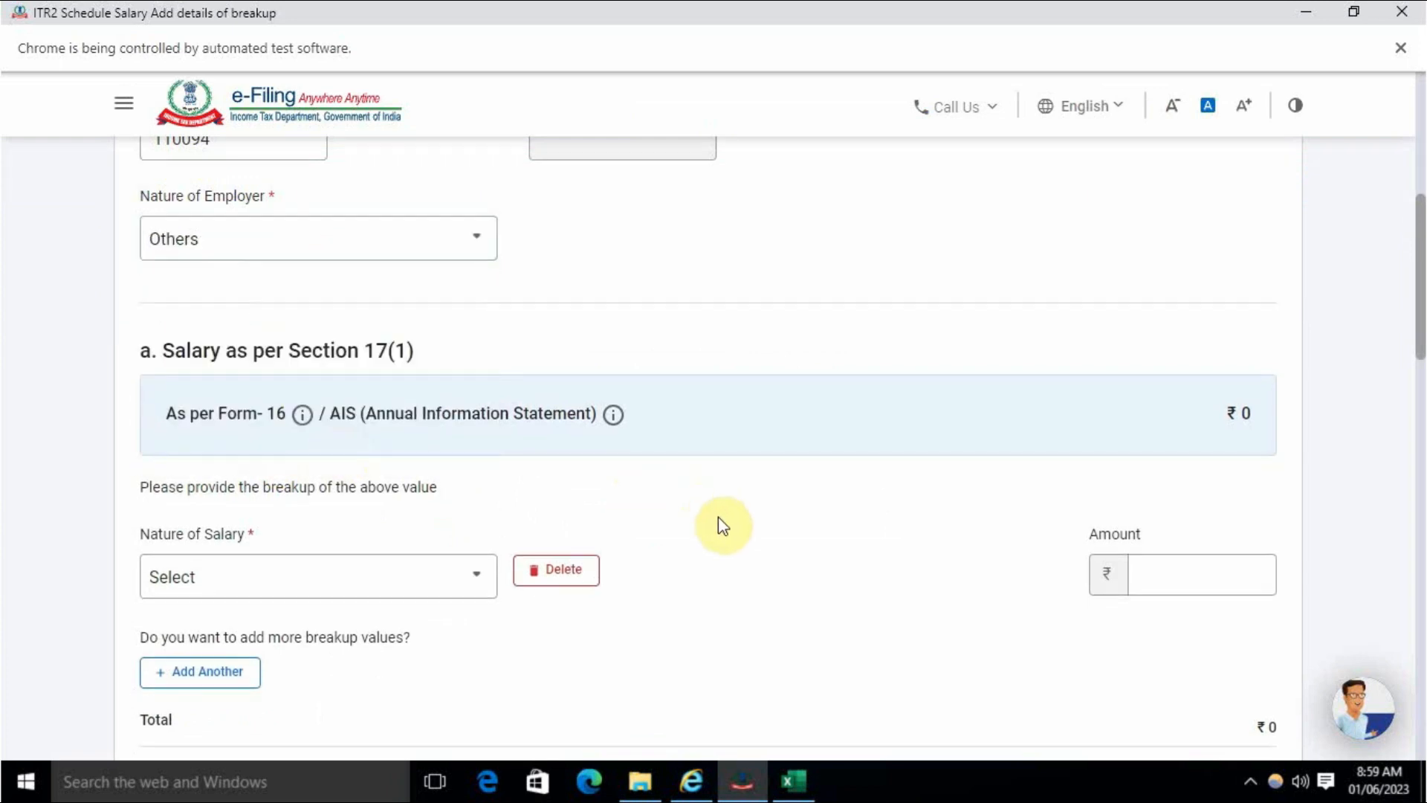
scroll(721, 525, down, 1)
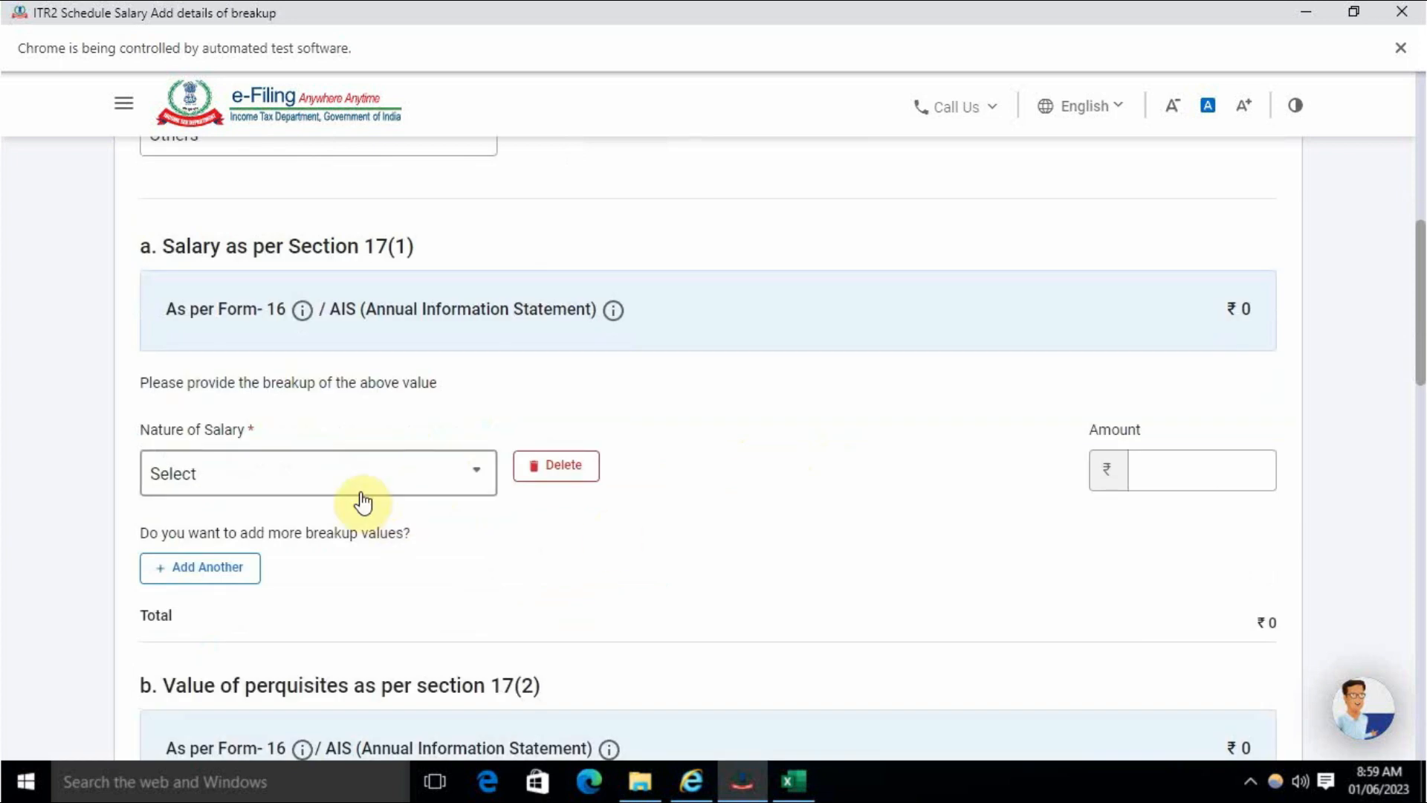
- Enter a Basic salary breakup of 2,52,000
click(364, 504)
click(261, 628)
click(1229, 480)
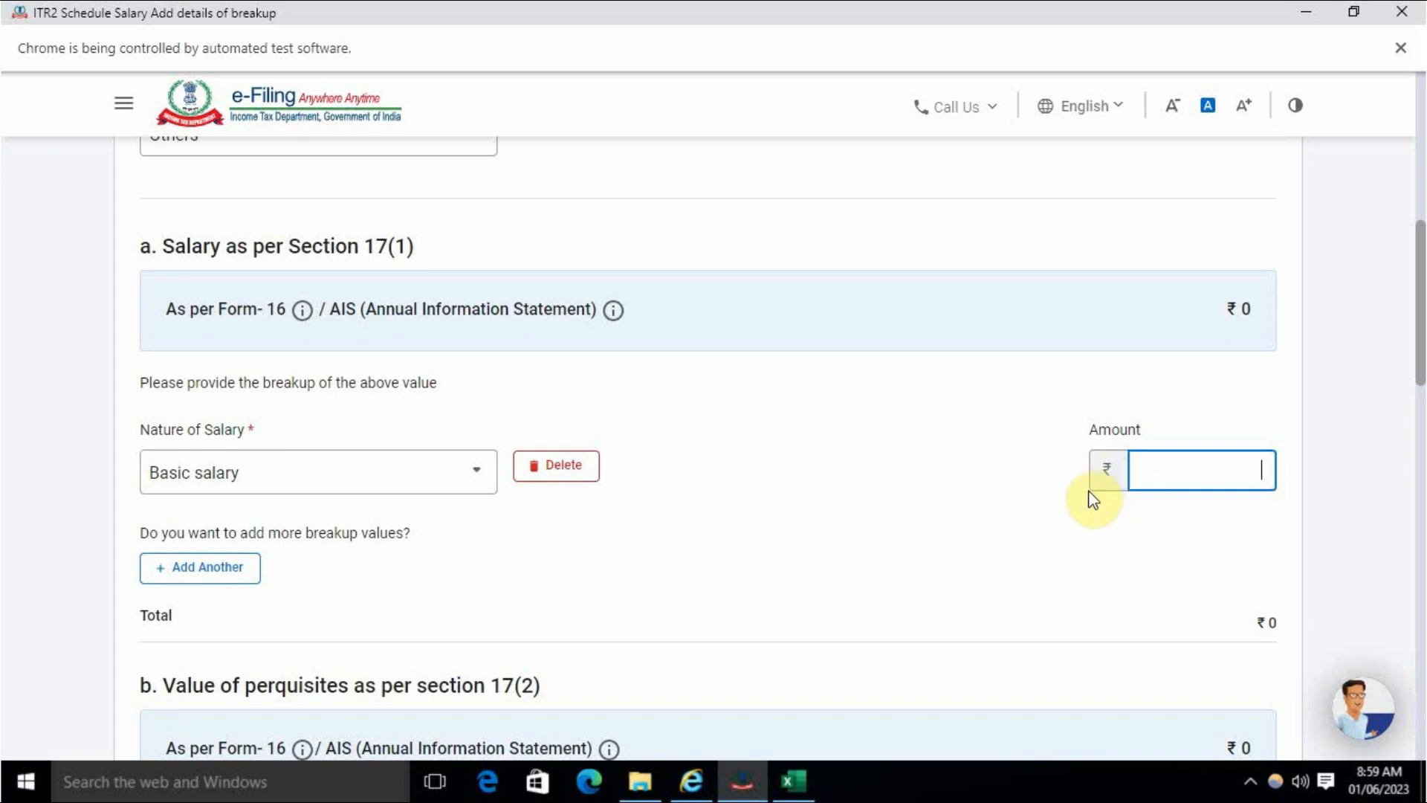
text(2,52,00)
text(000)
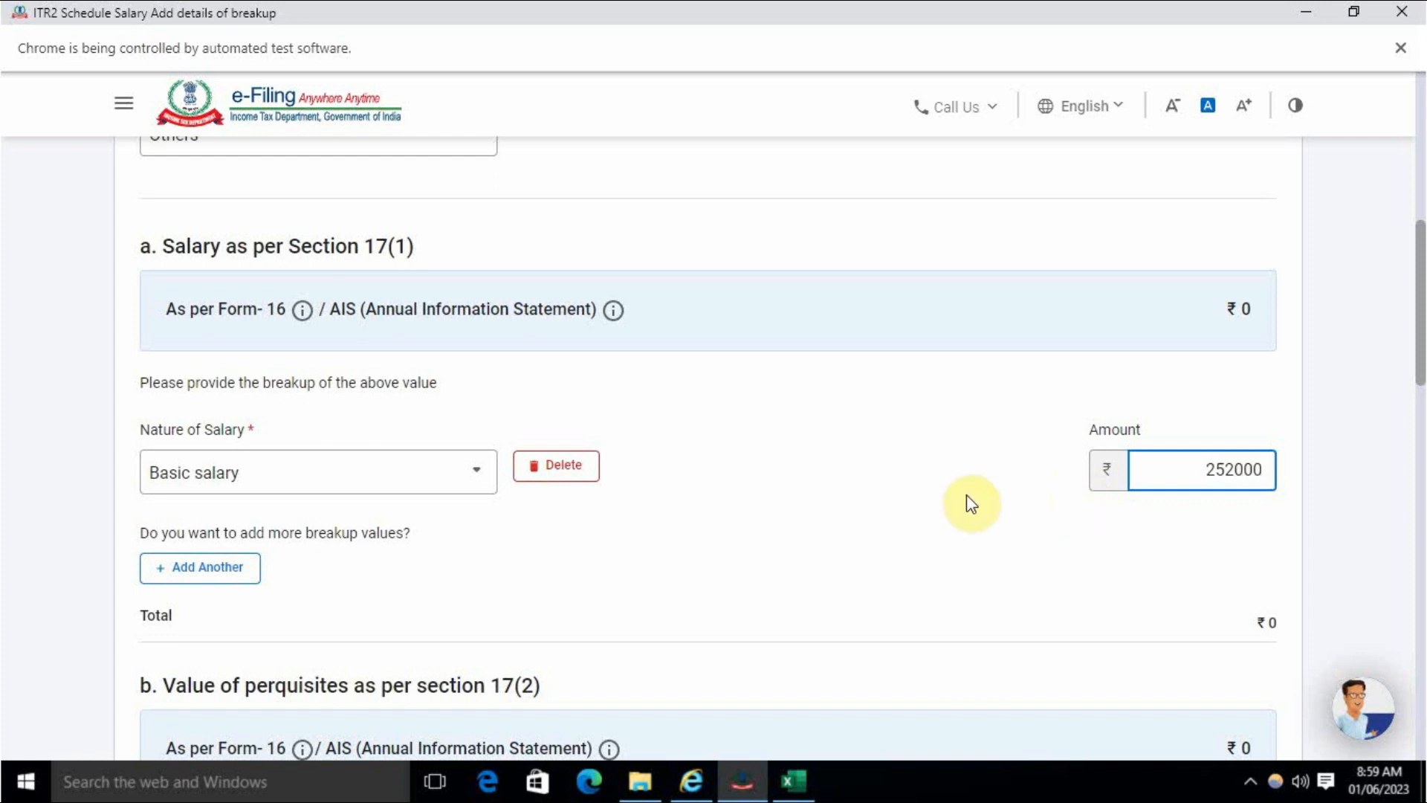
click(969, 504)
scroll(920, 516, down, 4)
scroll(927, 516, up, 3)
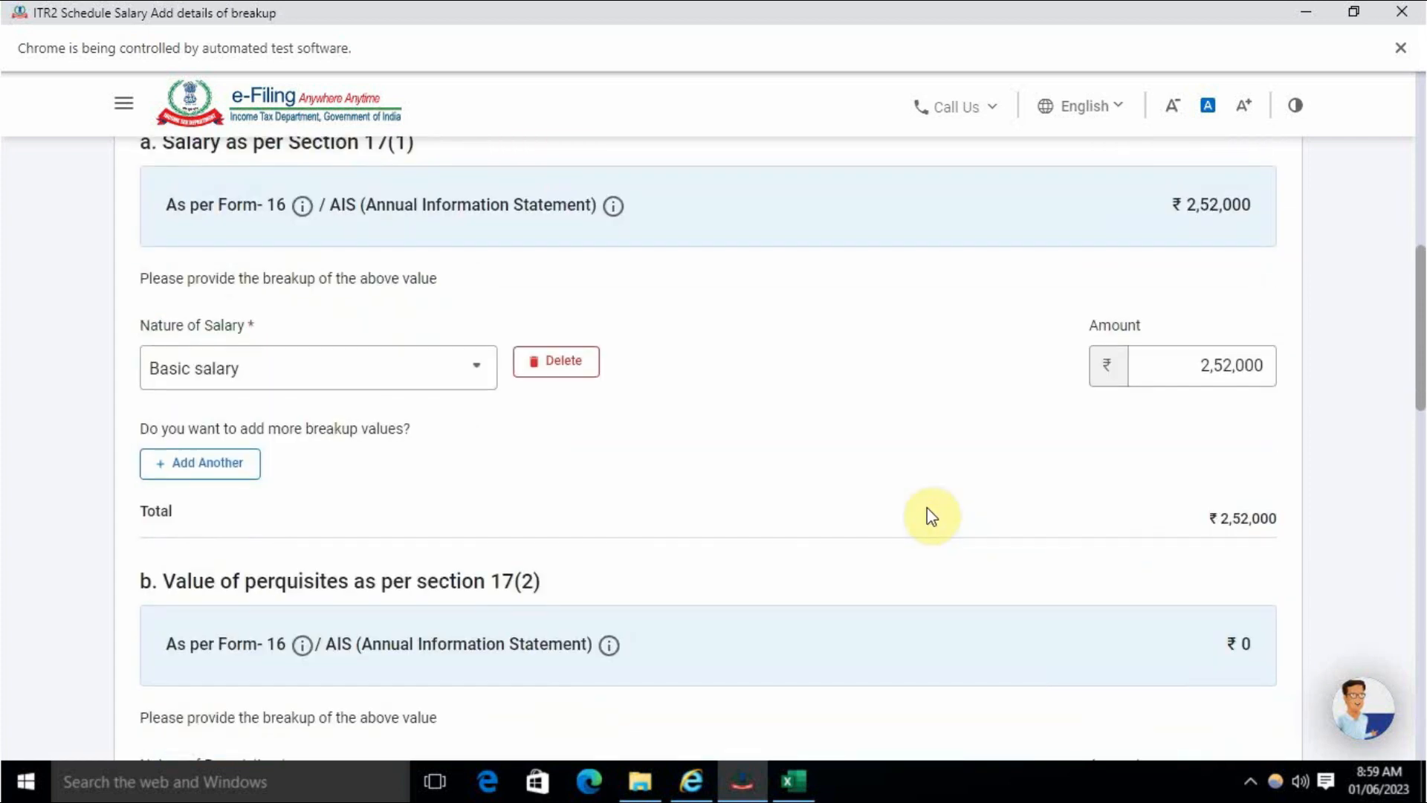
scroll(997, 446, down, 5)
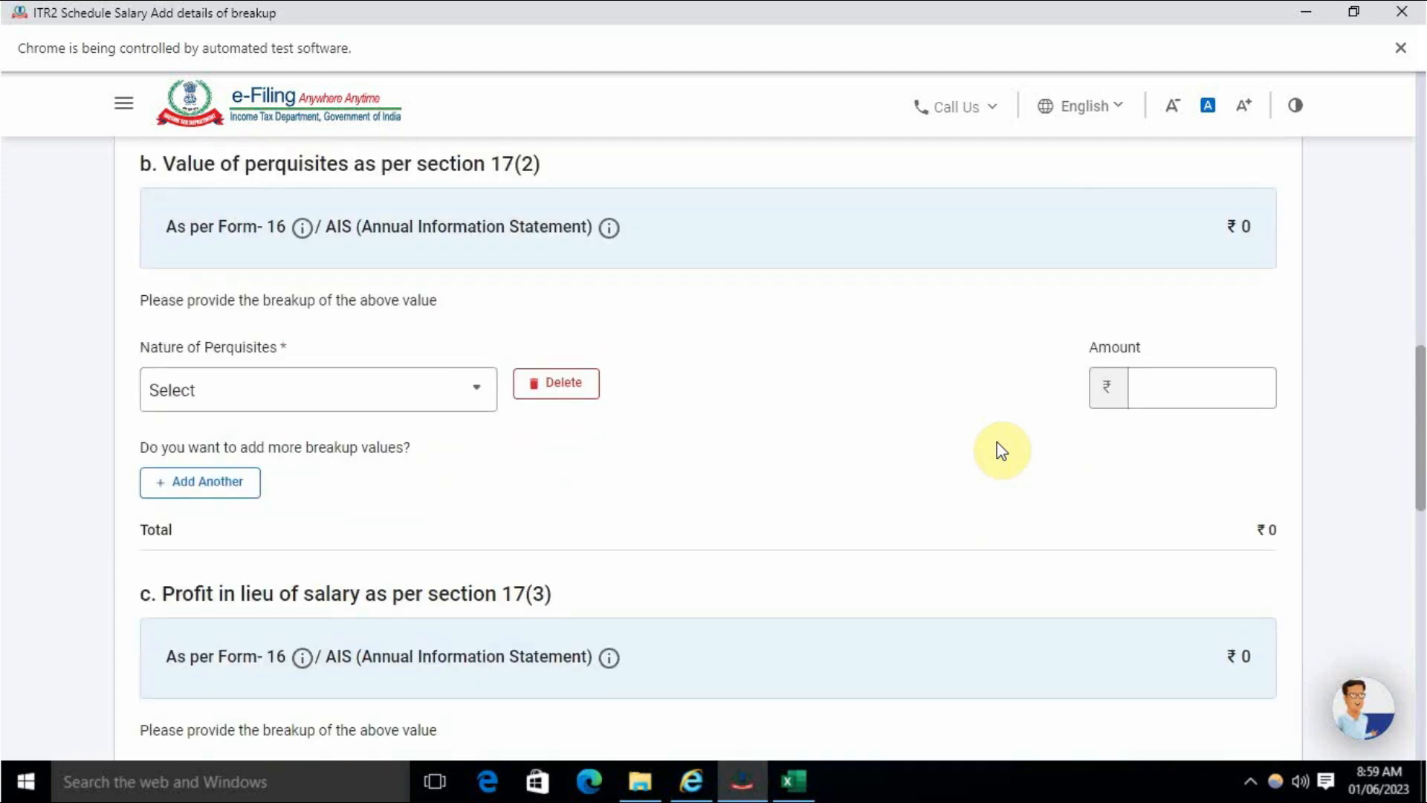
scroll(997, 432, up, 1)
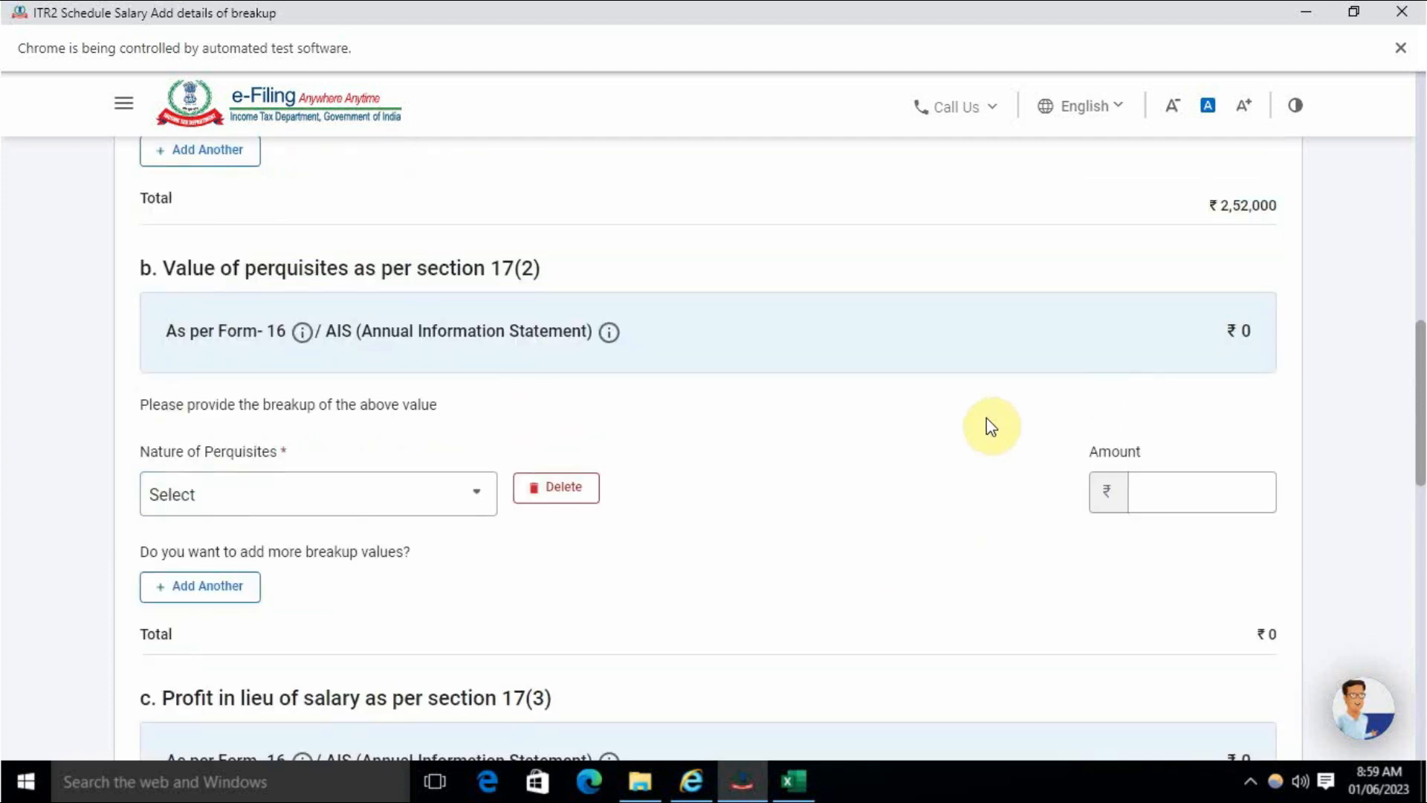
- Delete the empty perquisites and profit-in-lieu-of-salary rows, then save the salary breakup
click(576, 491)
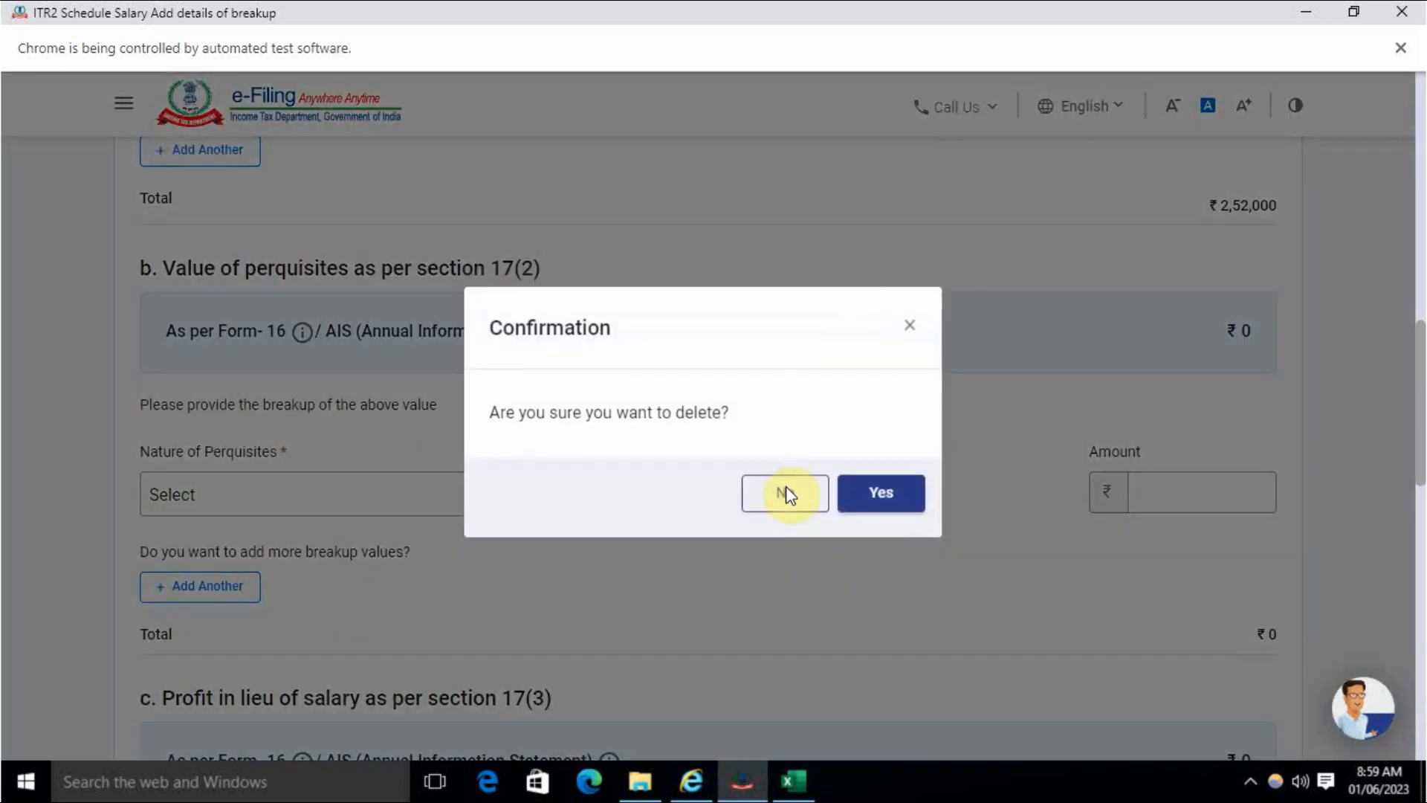
click(873, 494)
scroll(773, 503, down, 4)
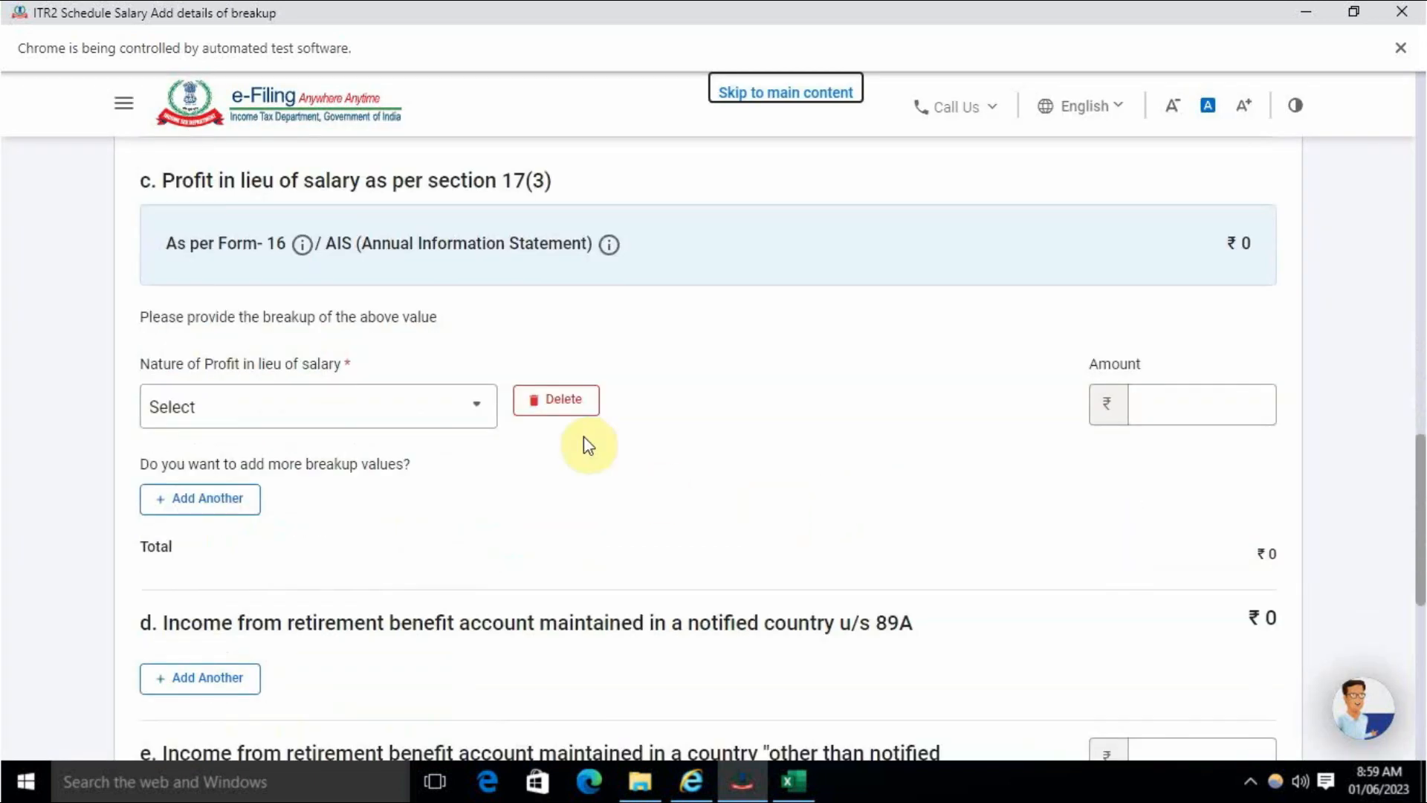
click(580, 405)
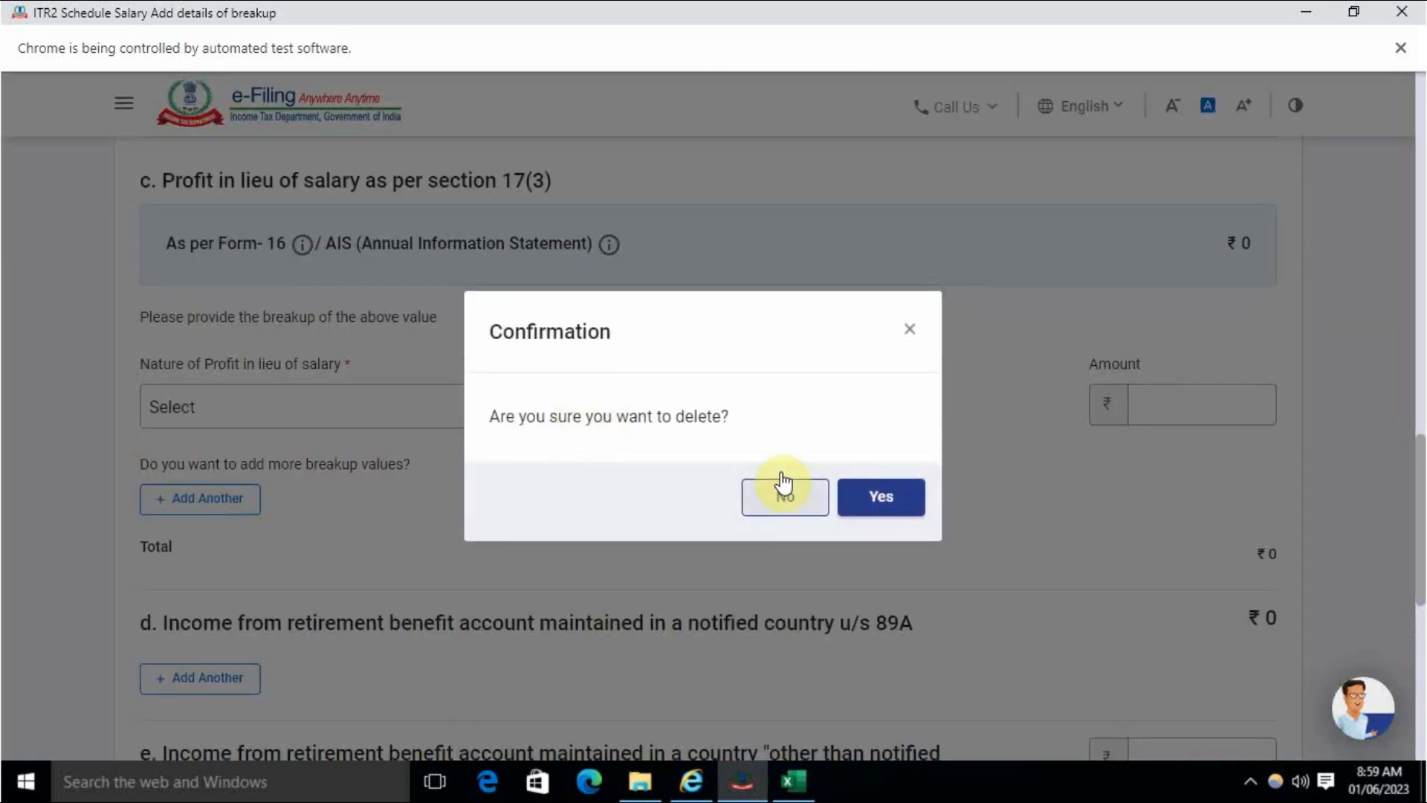
click(882, 494)
scroll(744, 504, down, 5)
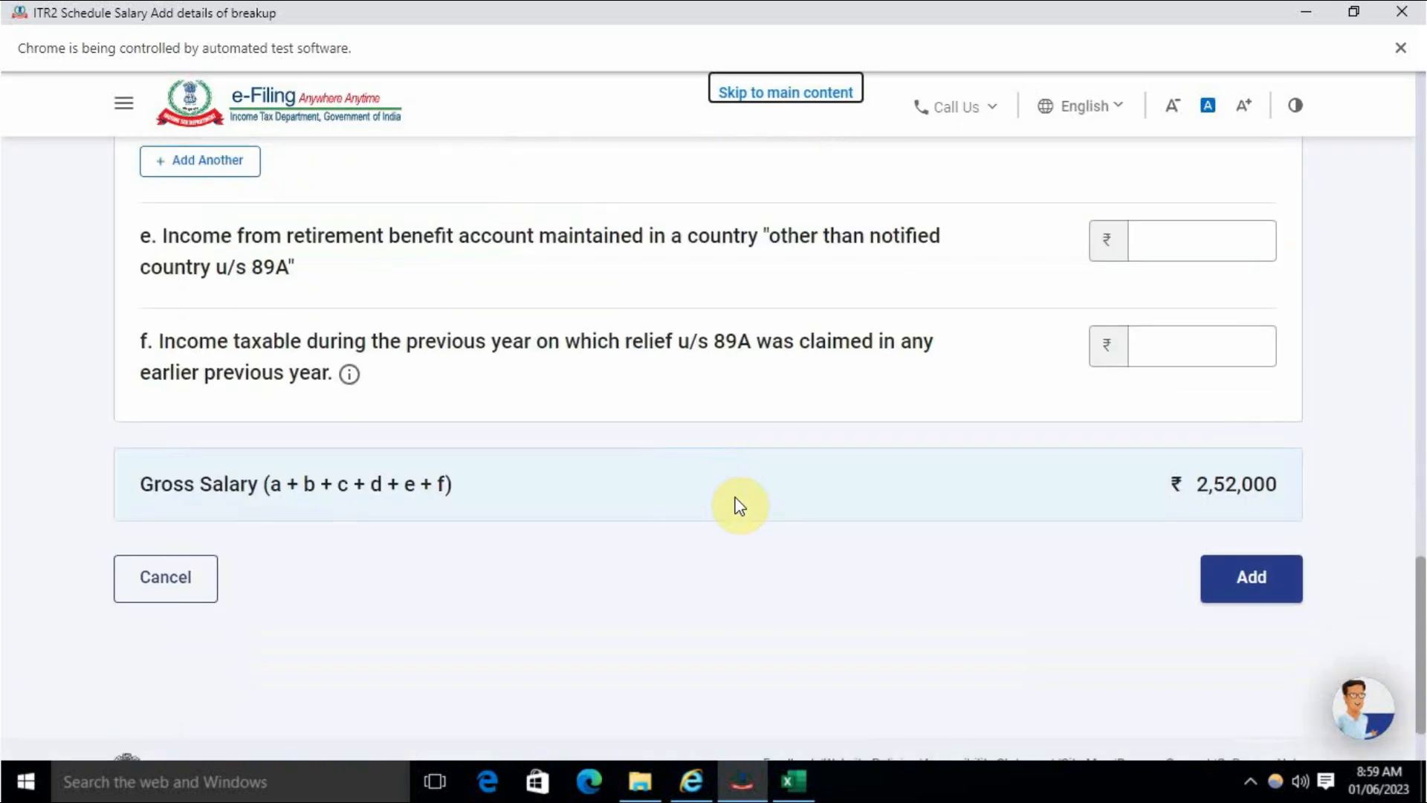
scroll(832, 507, up, 1)
scroll(935, 520, down, 1)
click(1254, 587)
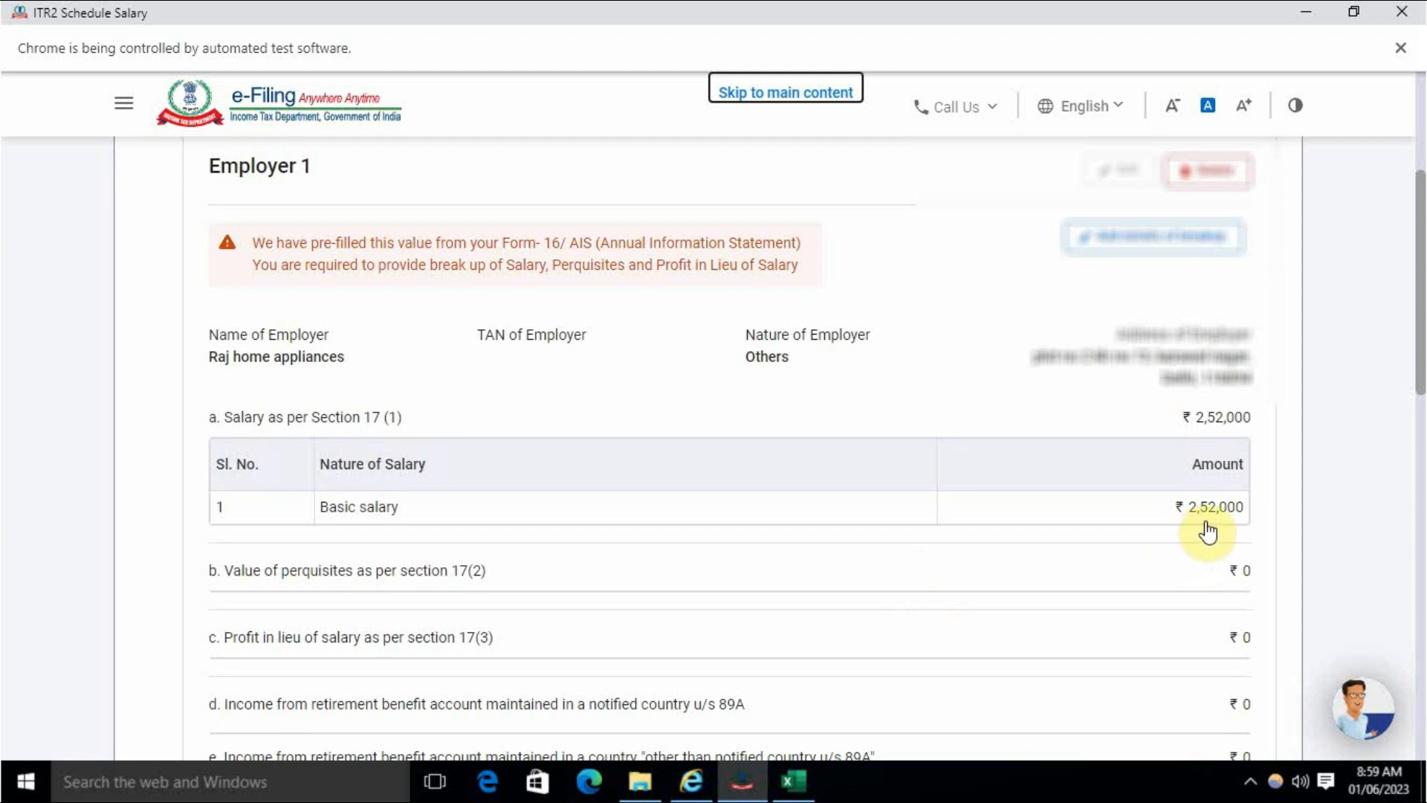
- Confirm Schedule Salary with ₹2,02,000 chargeable after the ₹50,000 deduction
scroll(1174, 545, down, 8)
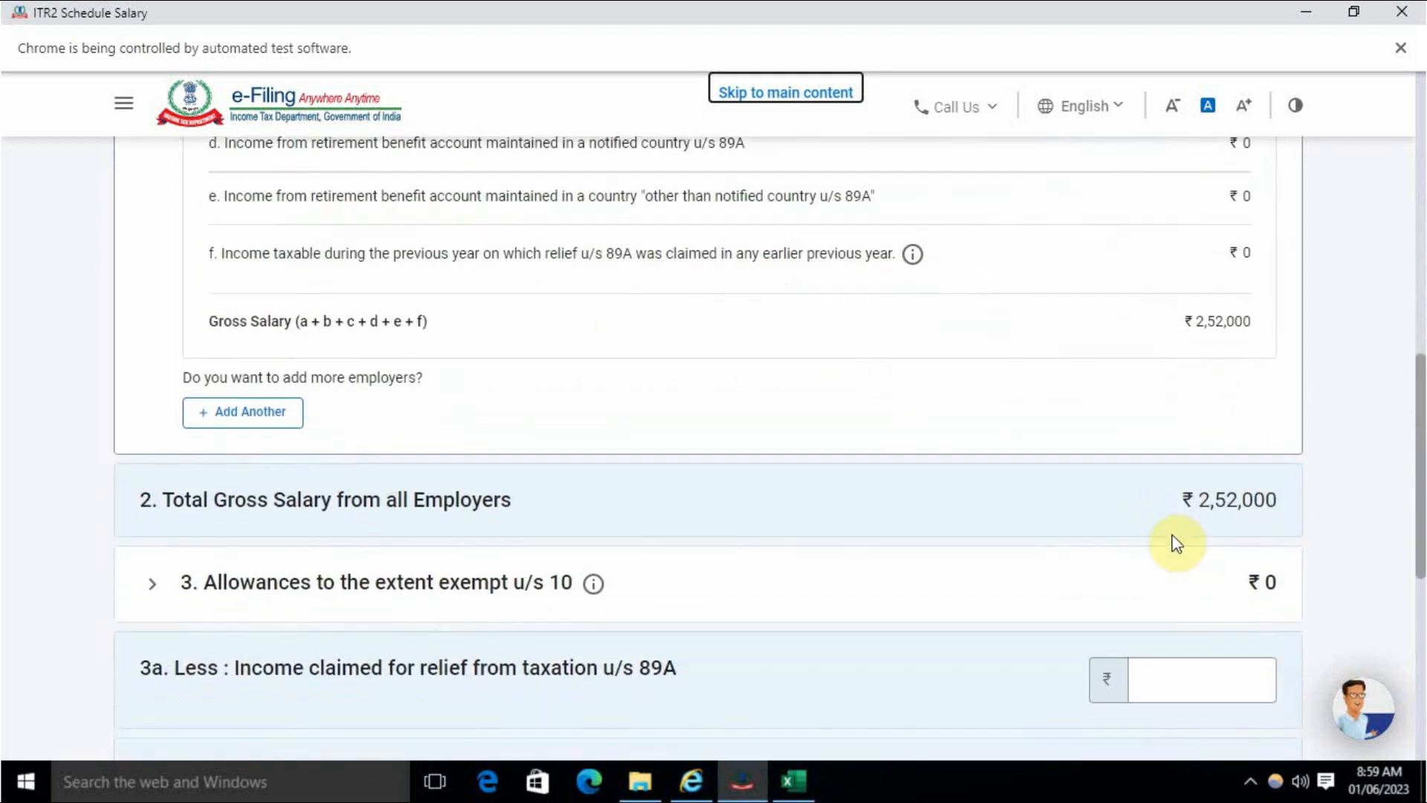
scroll(1174, 545, down, 4)
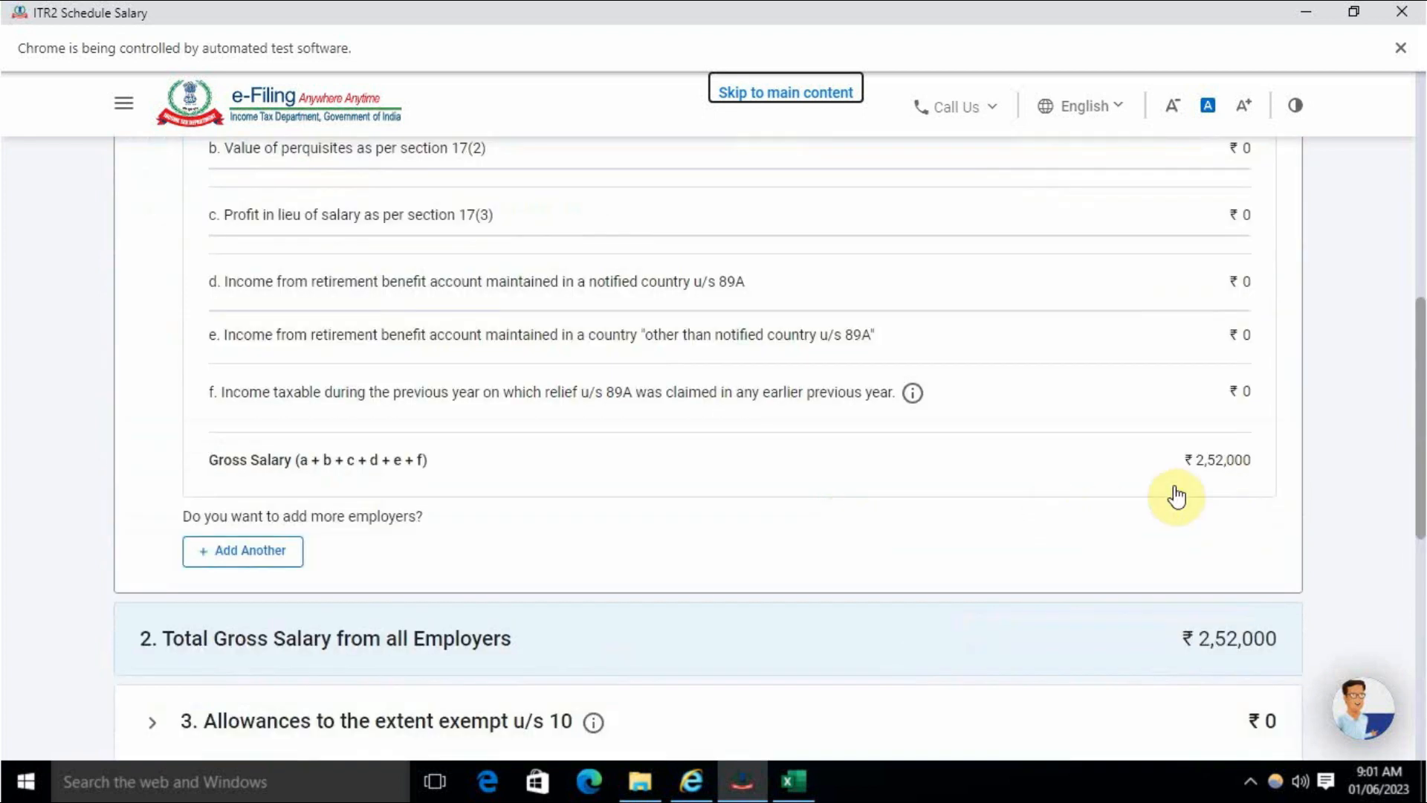
scroll(1240, 496, down, 3)
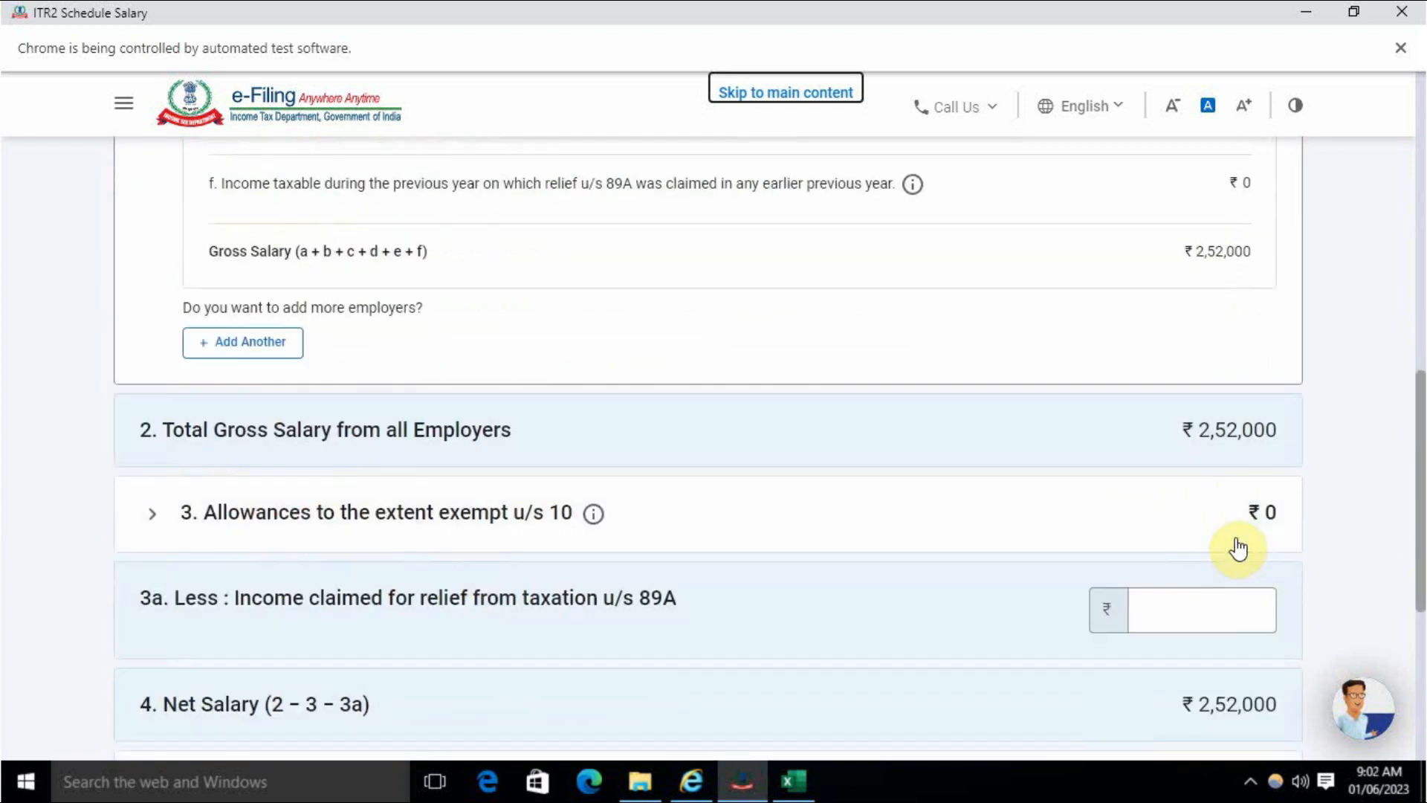
scroll(1273, 466, down, 3)
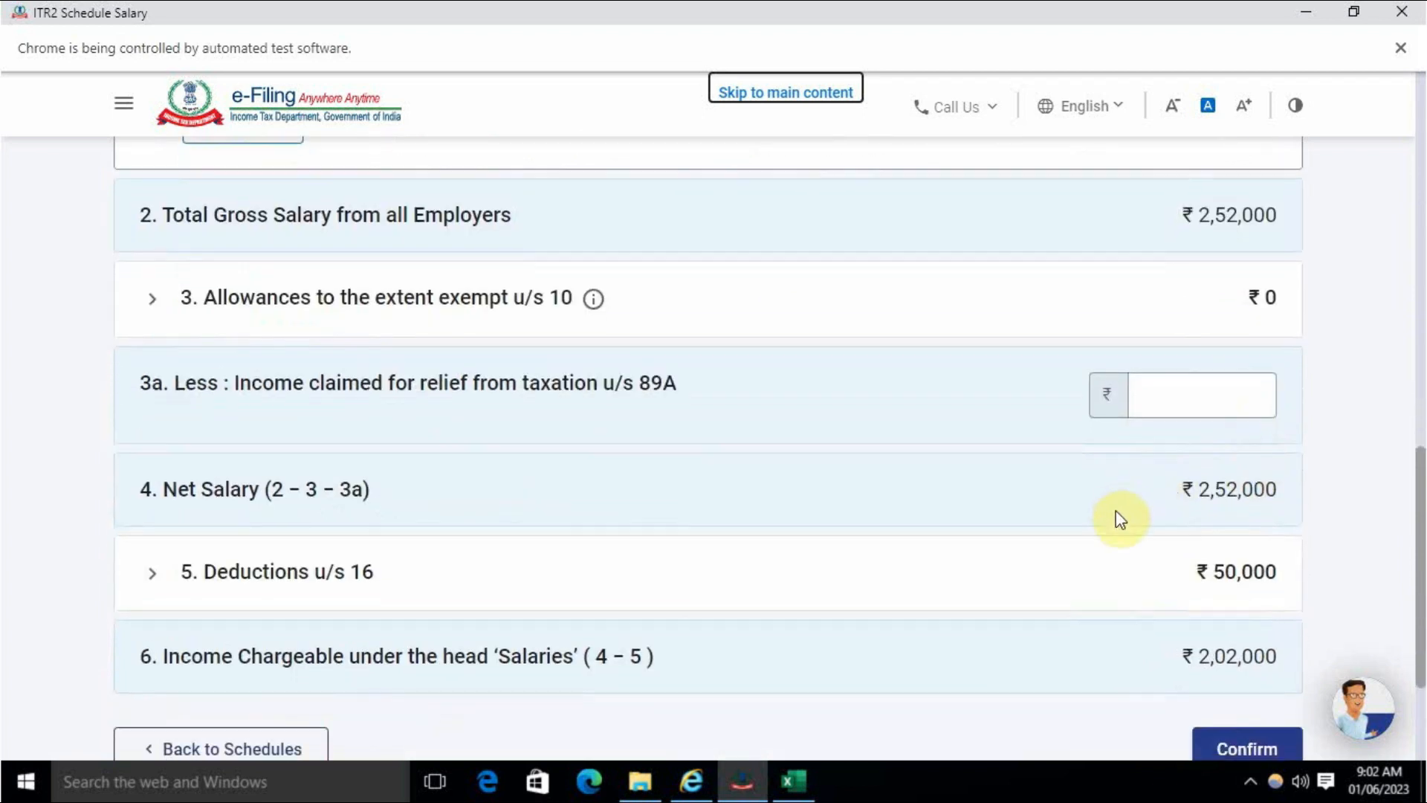
scroll(1160, 506, down, 3)
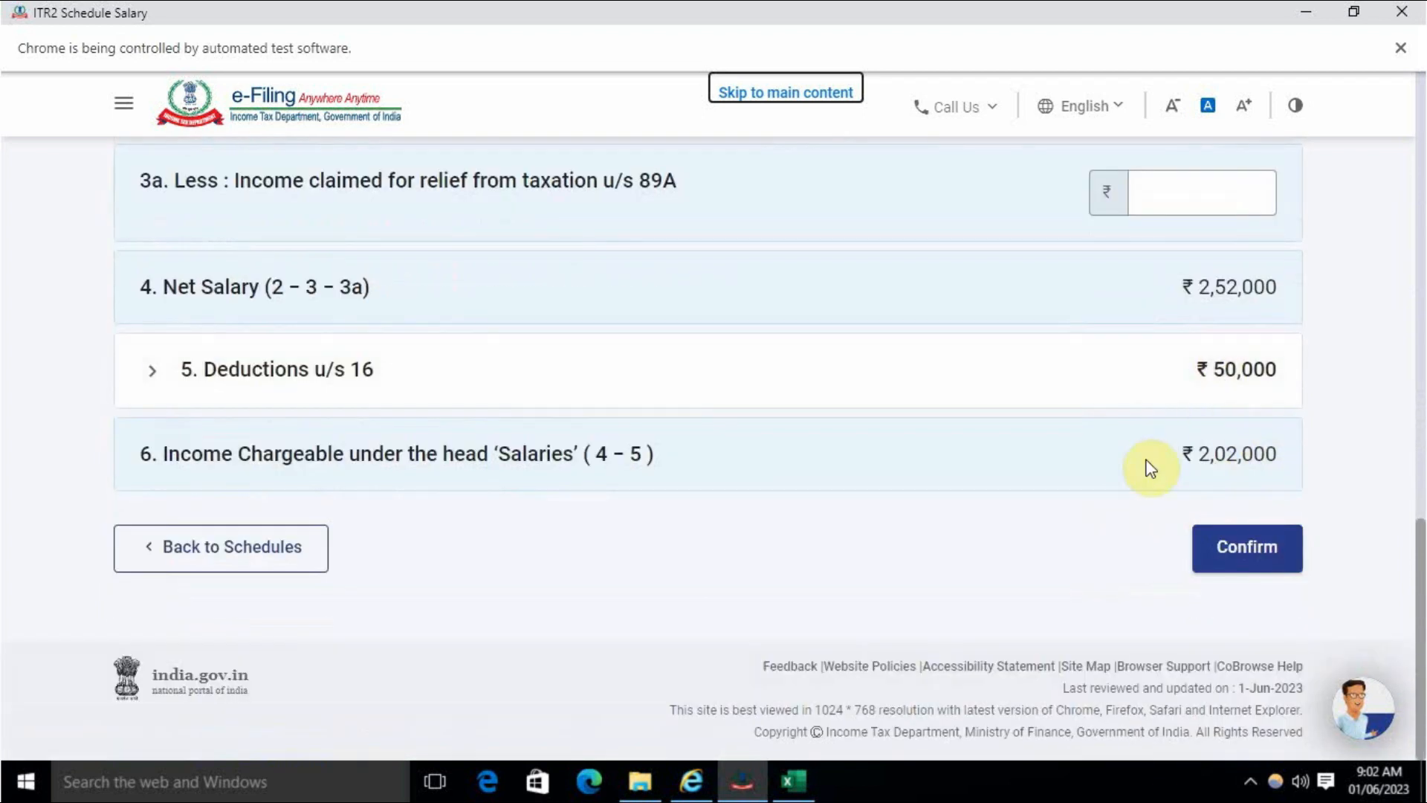
click(1252, 565)
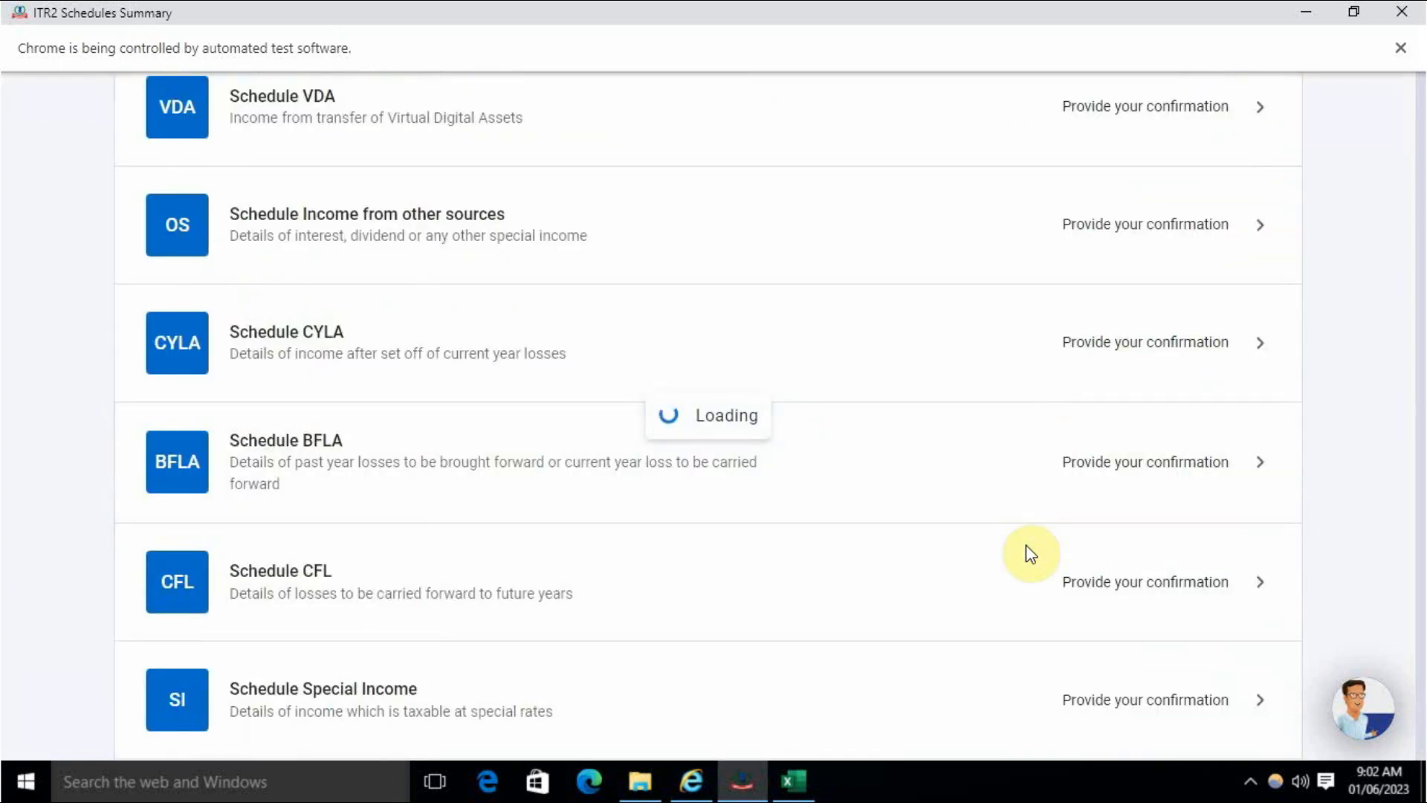
scroll(1028, 556, down, 2)
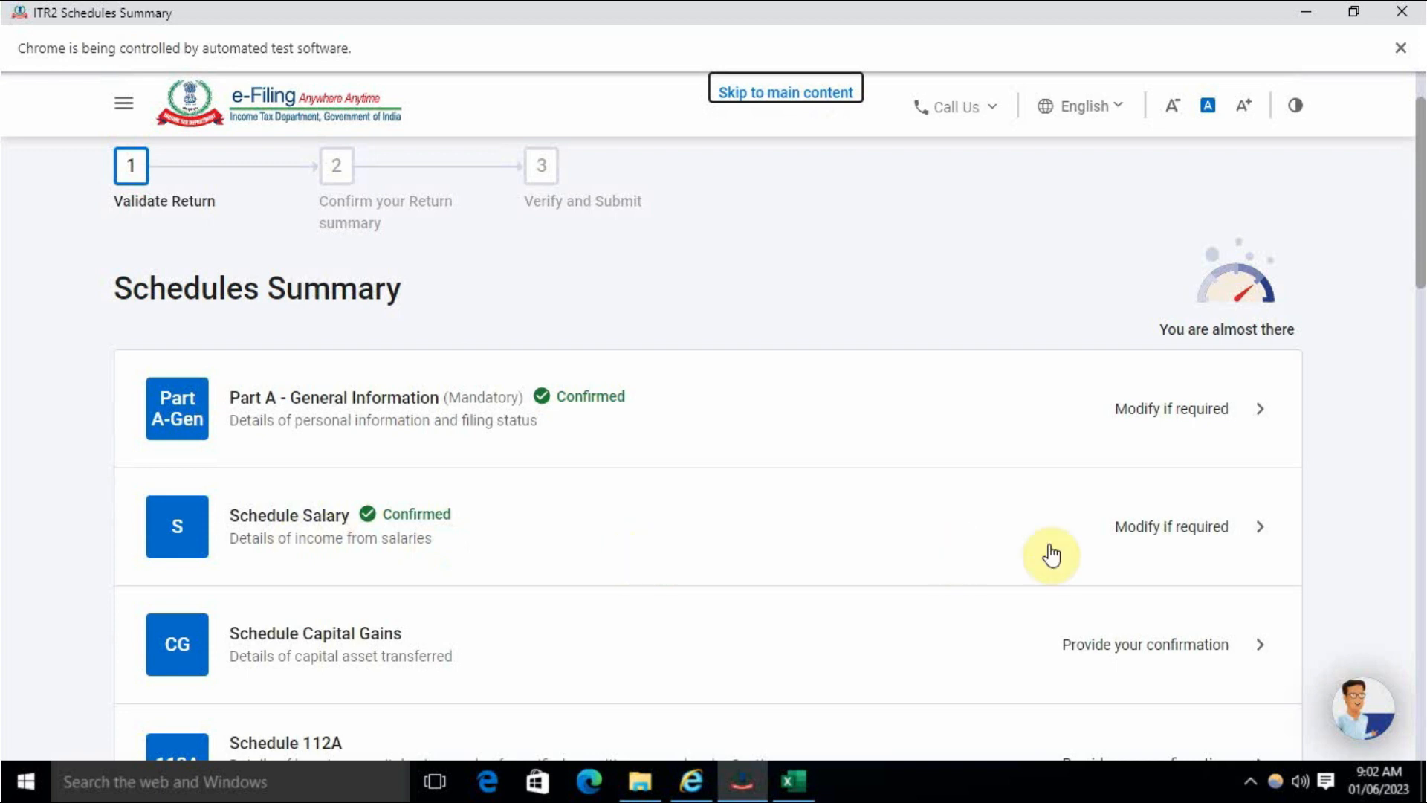
scroll(546, 556, down, 3)
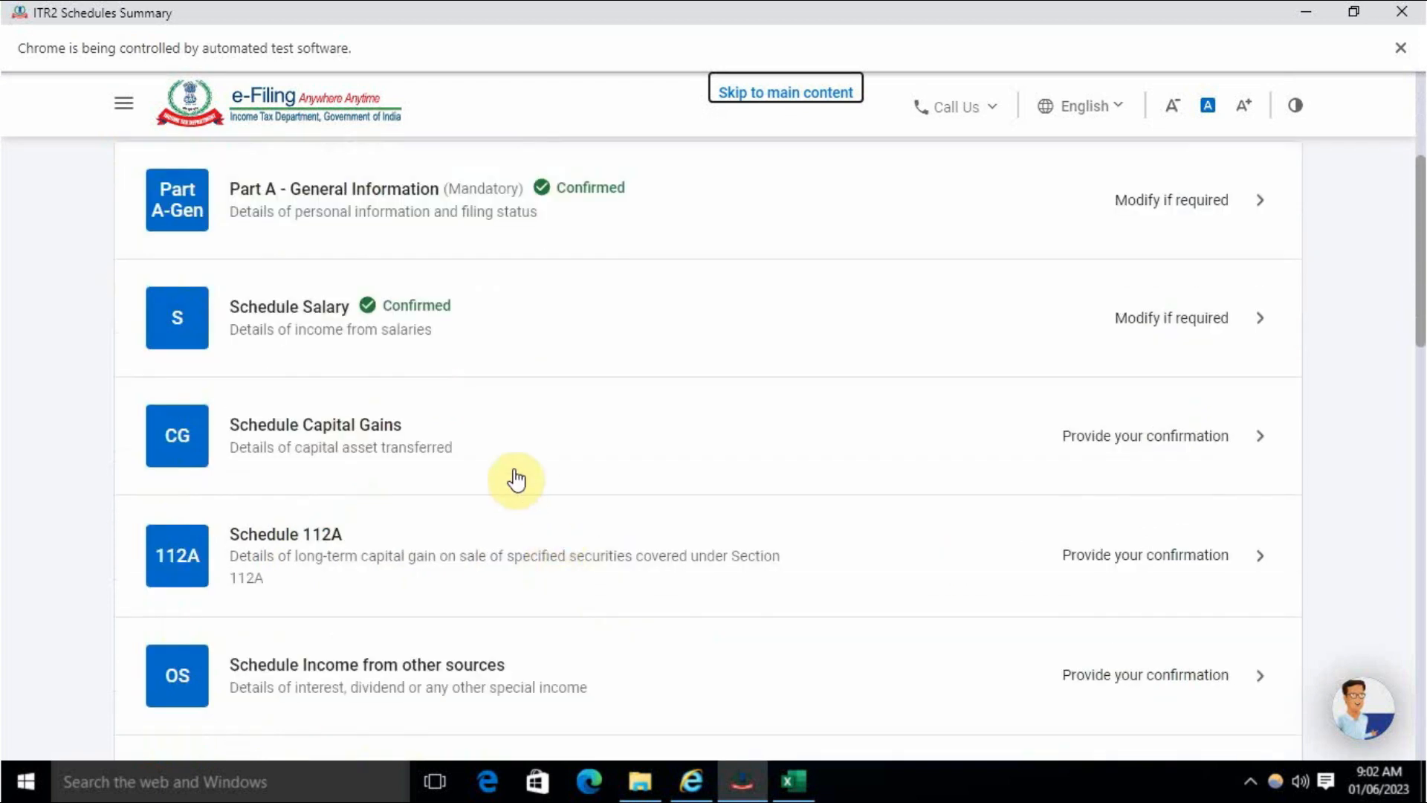
click(797, 780)
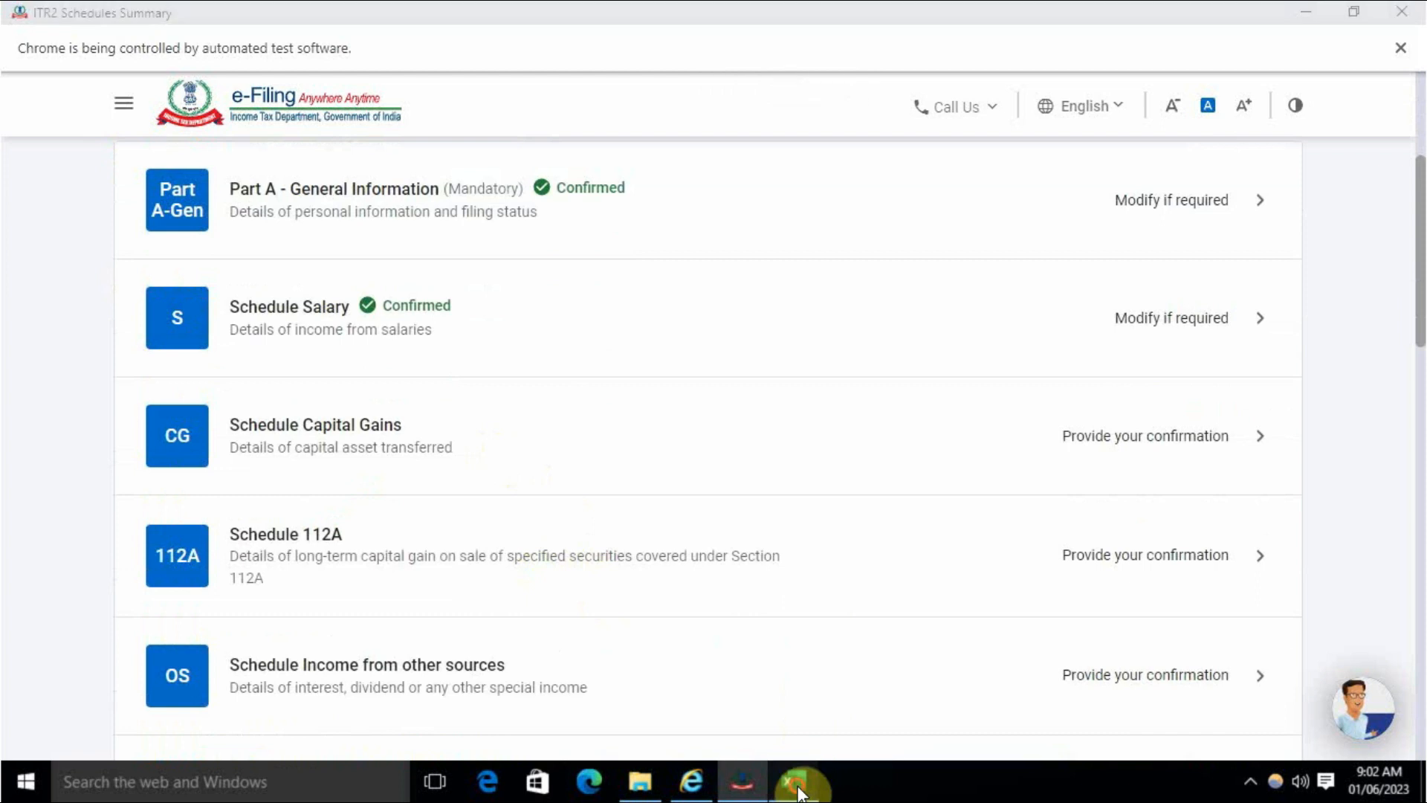
- Check the Excel totals: 304613.5 bought (G68), 358850.3 sold (K68), 54236.75 gain (L68)
click(1110, 513)
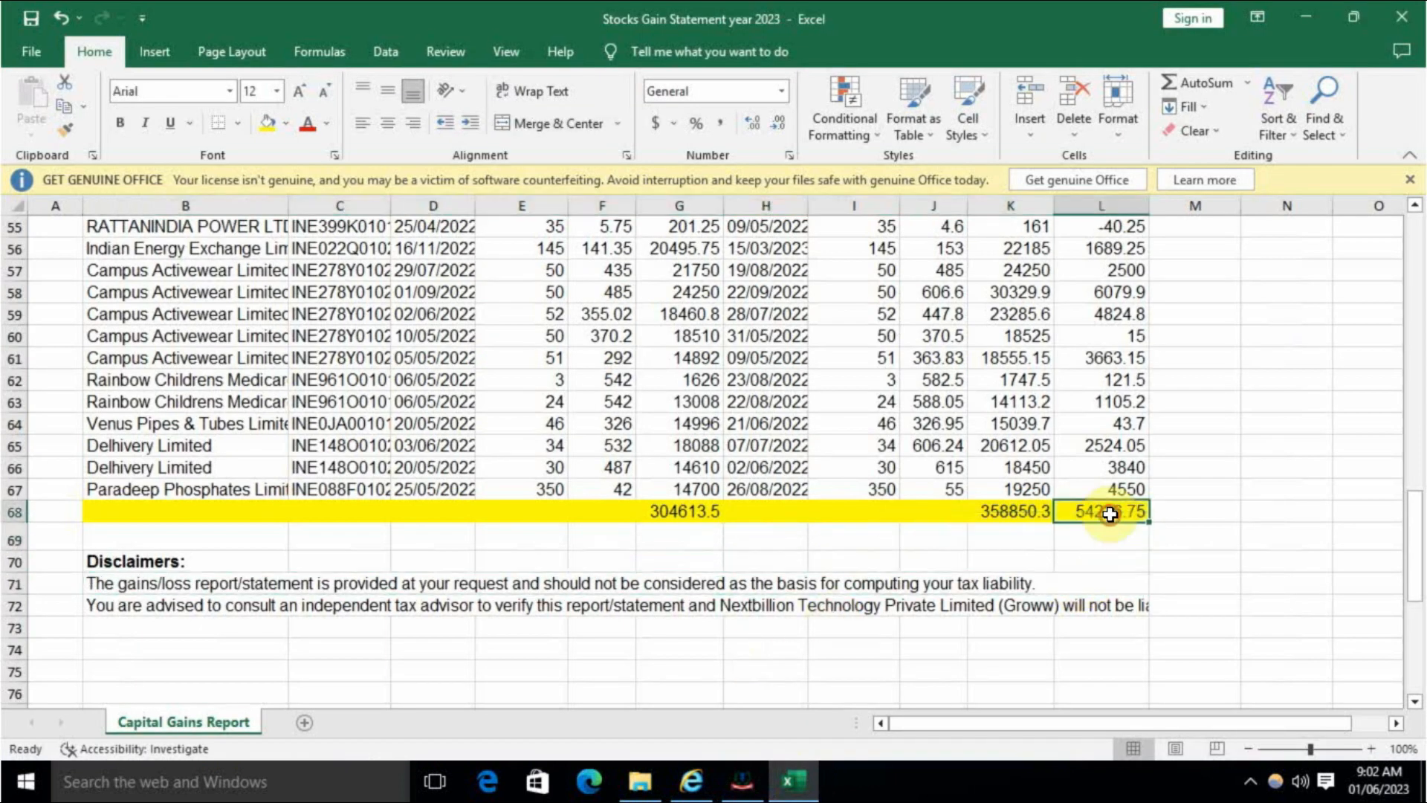
click(695, 513)
scroll(697, 565, up, 7)
scroll(699, 589, down, 7)
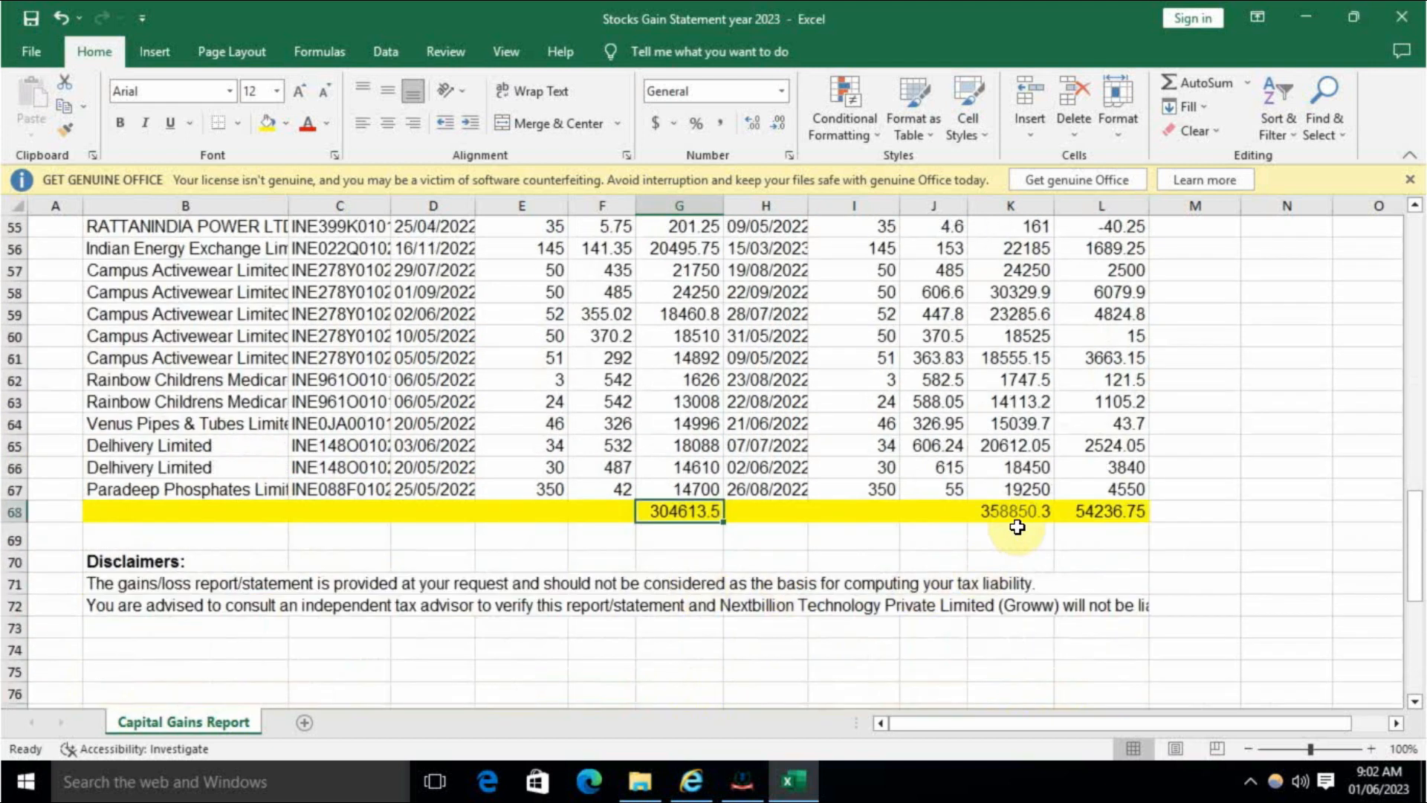
click(1017, 528)
scroll(1014, 591, up, 12)
scroll(1013, 587, down, 11)
click(1128, 573)
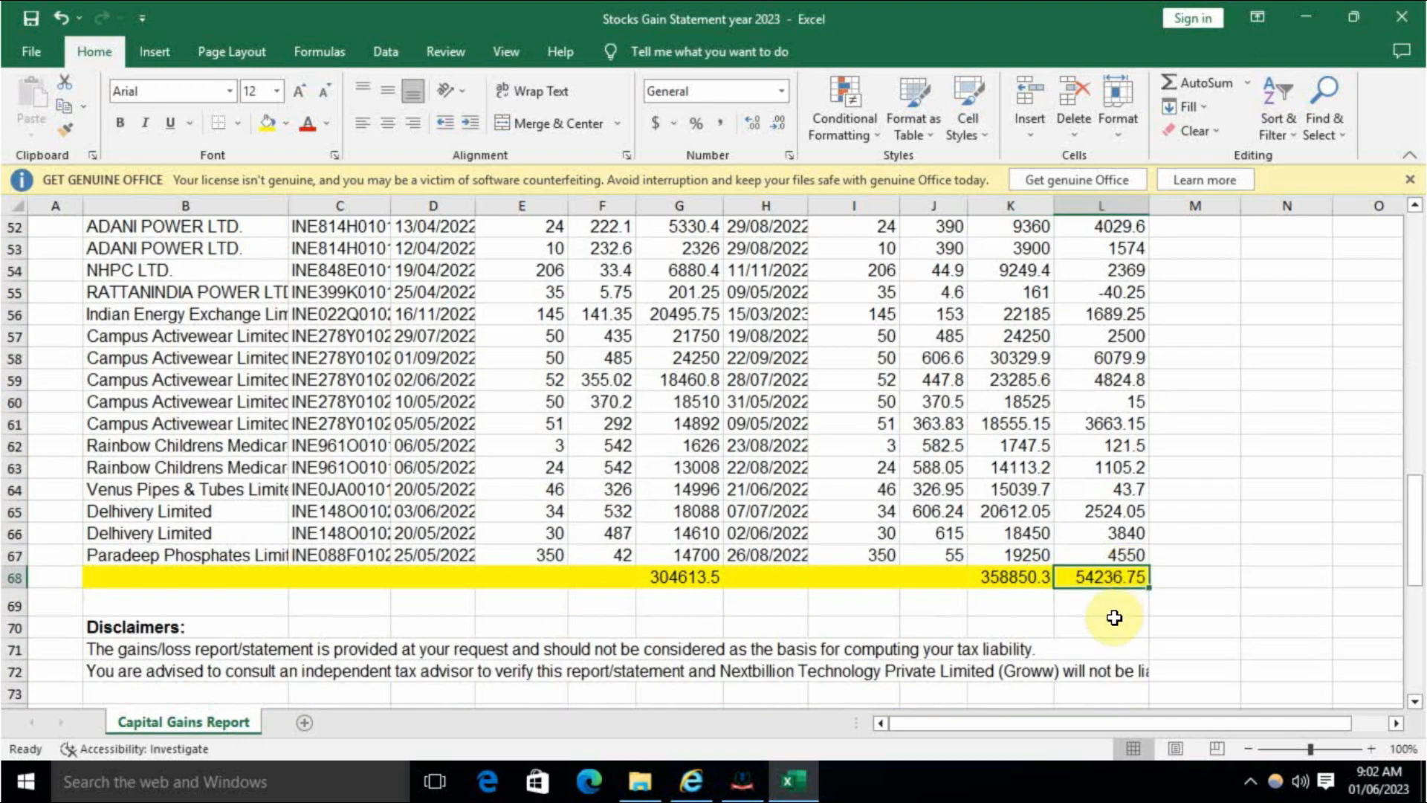
scroll(1114, 618, up, 7)
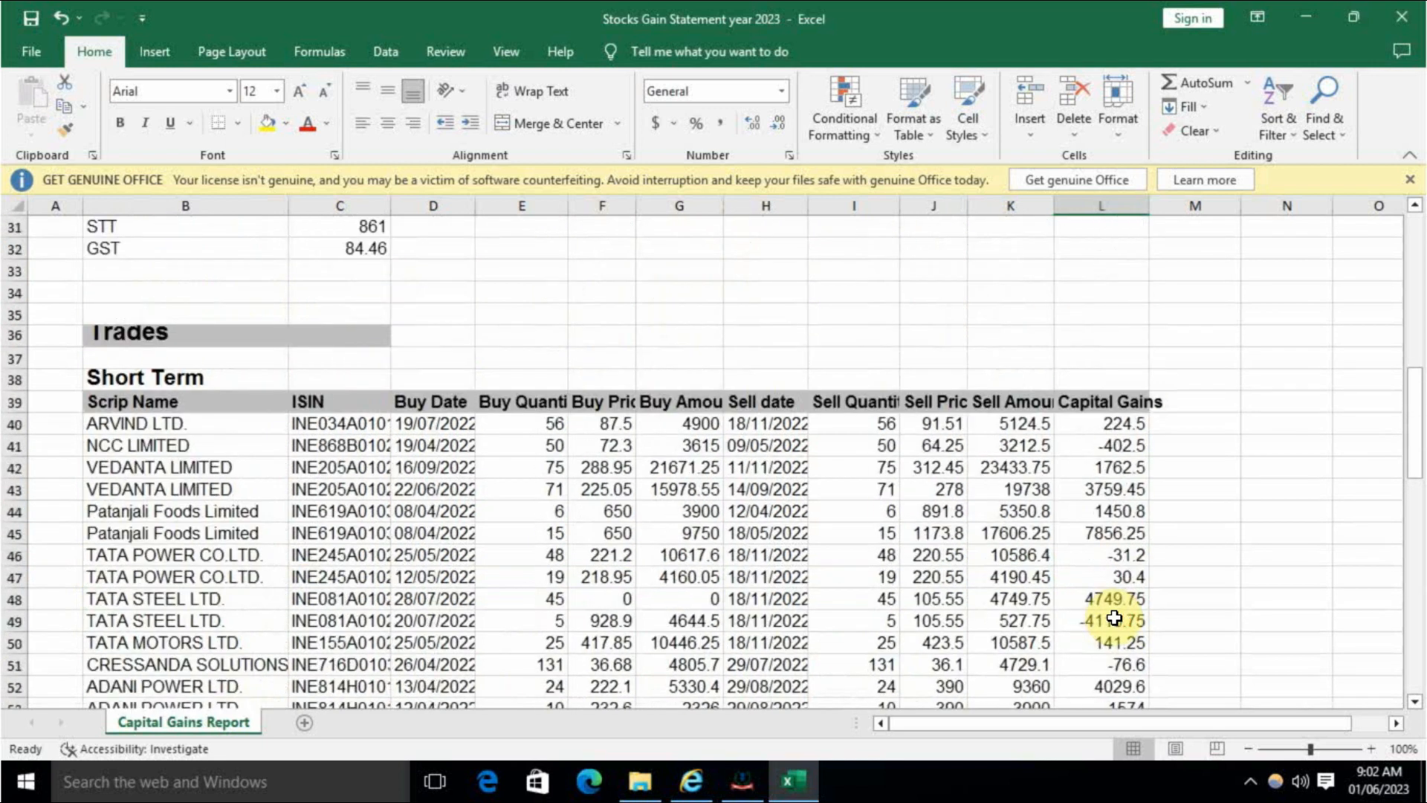
scroll(1115, 618, down, 7)
click(749, 781)
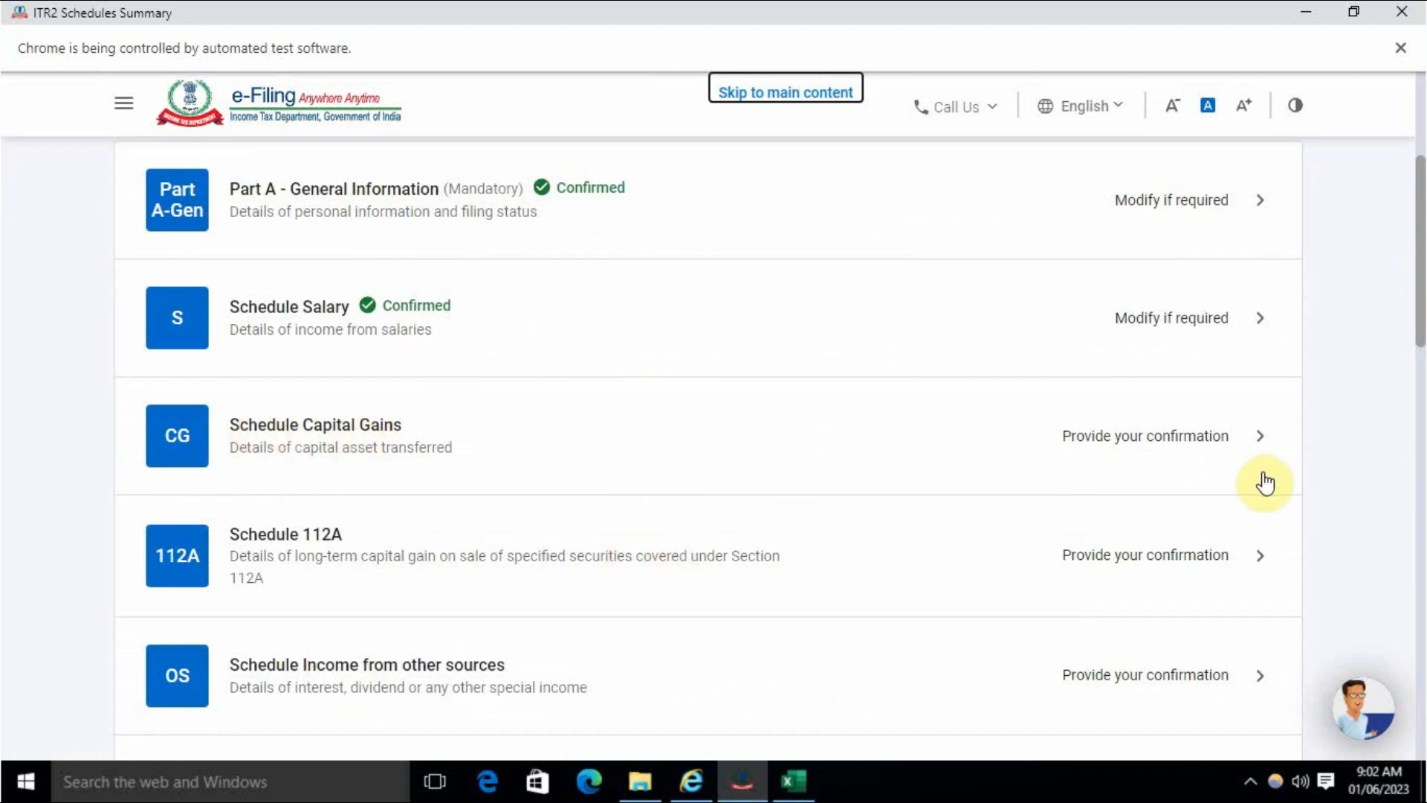
- In Schedule Capital Gains, select section 111A equity and deemed gains, leaving 112A unticked, and continue
click(1157, 436)
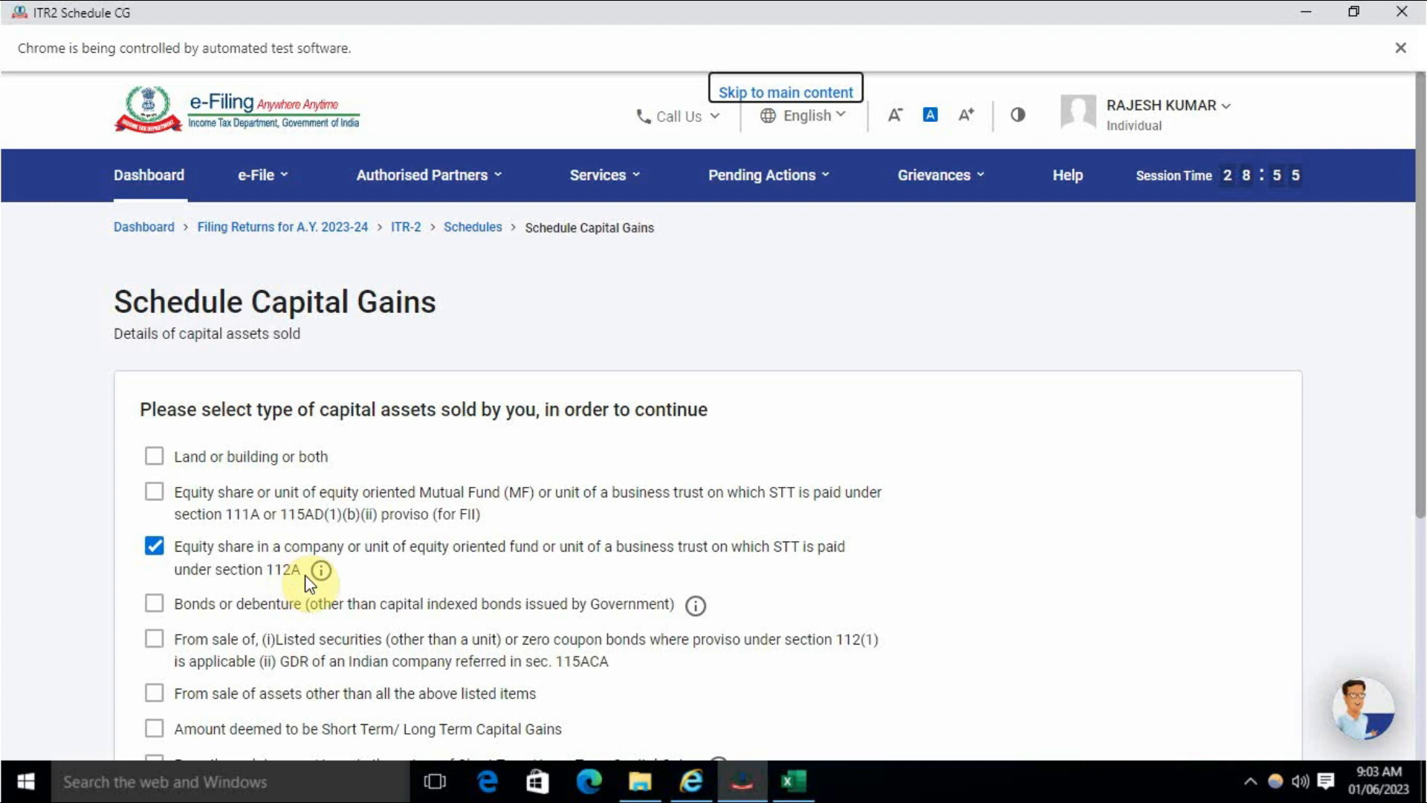
click(152, 494)
click(154, 547)
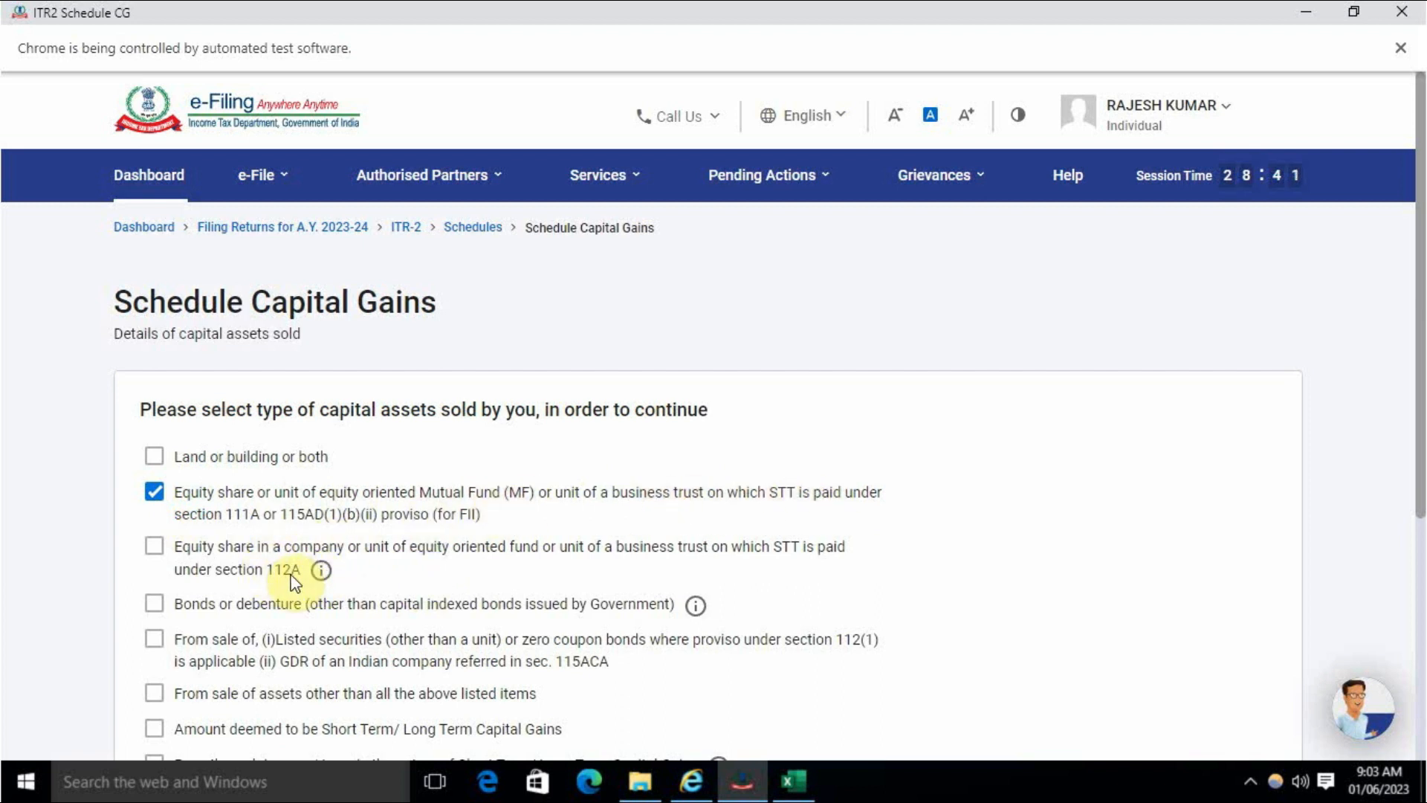
mouse_move(322, 576)
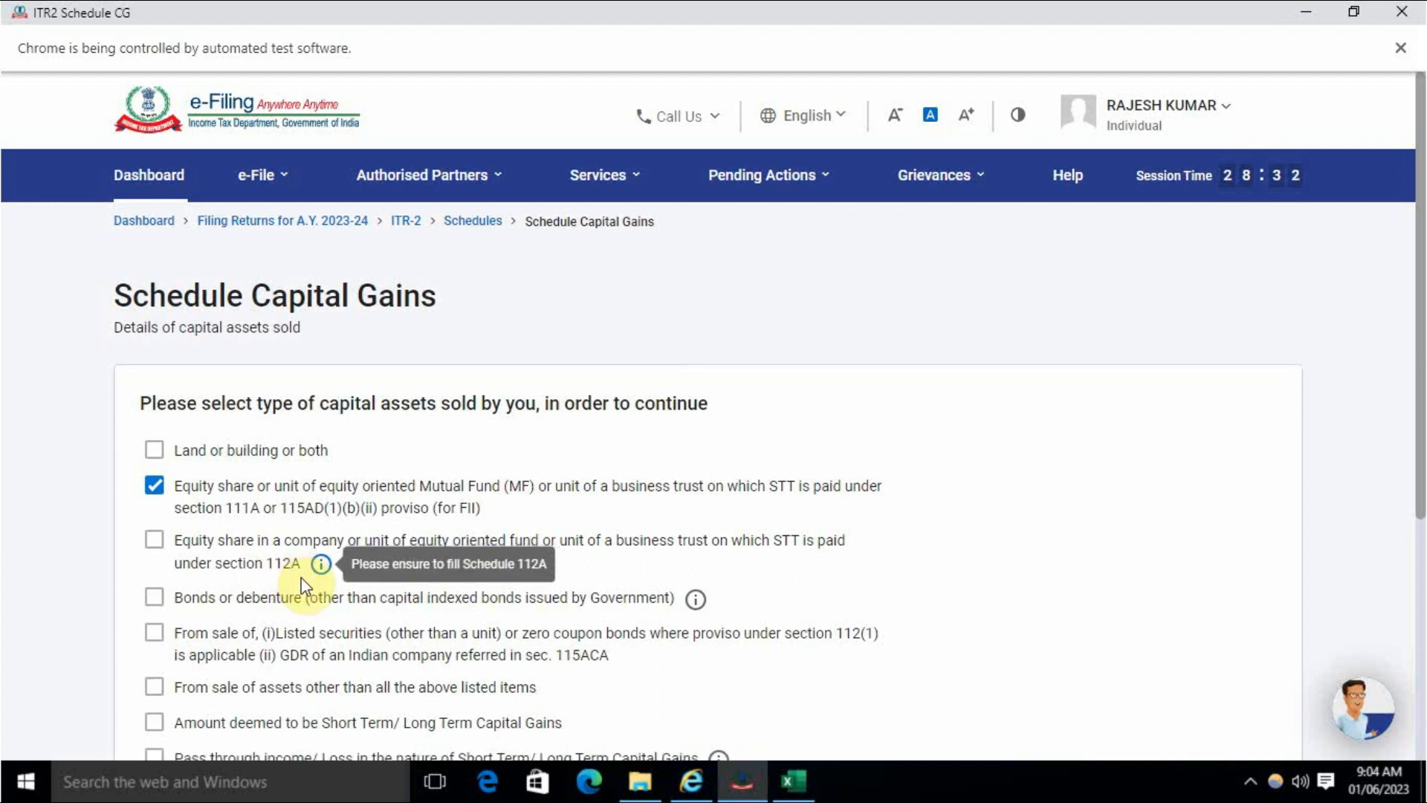
scroll(303, 585, down, 5)
scroll(305, 584, up, 5)
scroll(310, 587, down, 5)
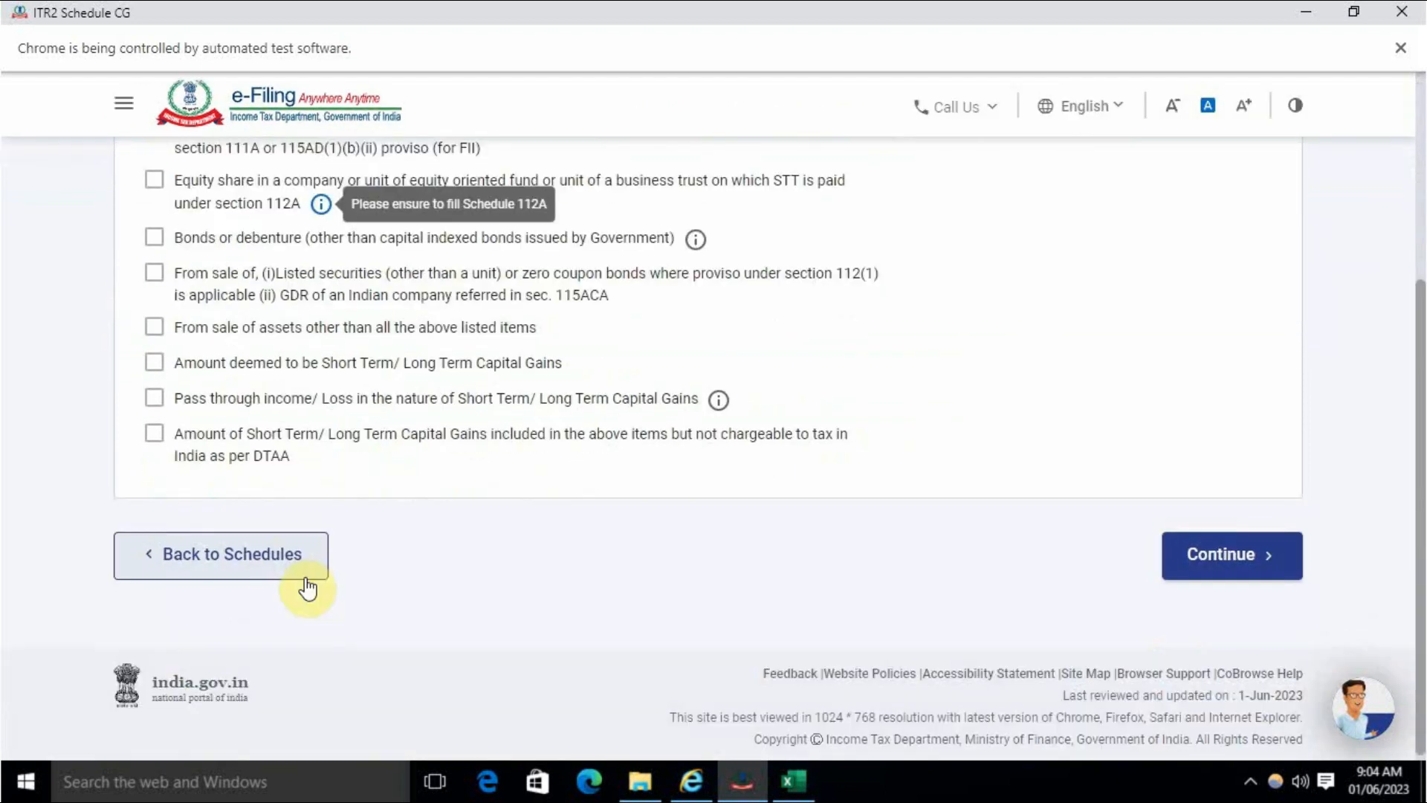
scroll(354, 569, up, 3)
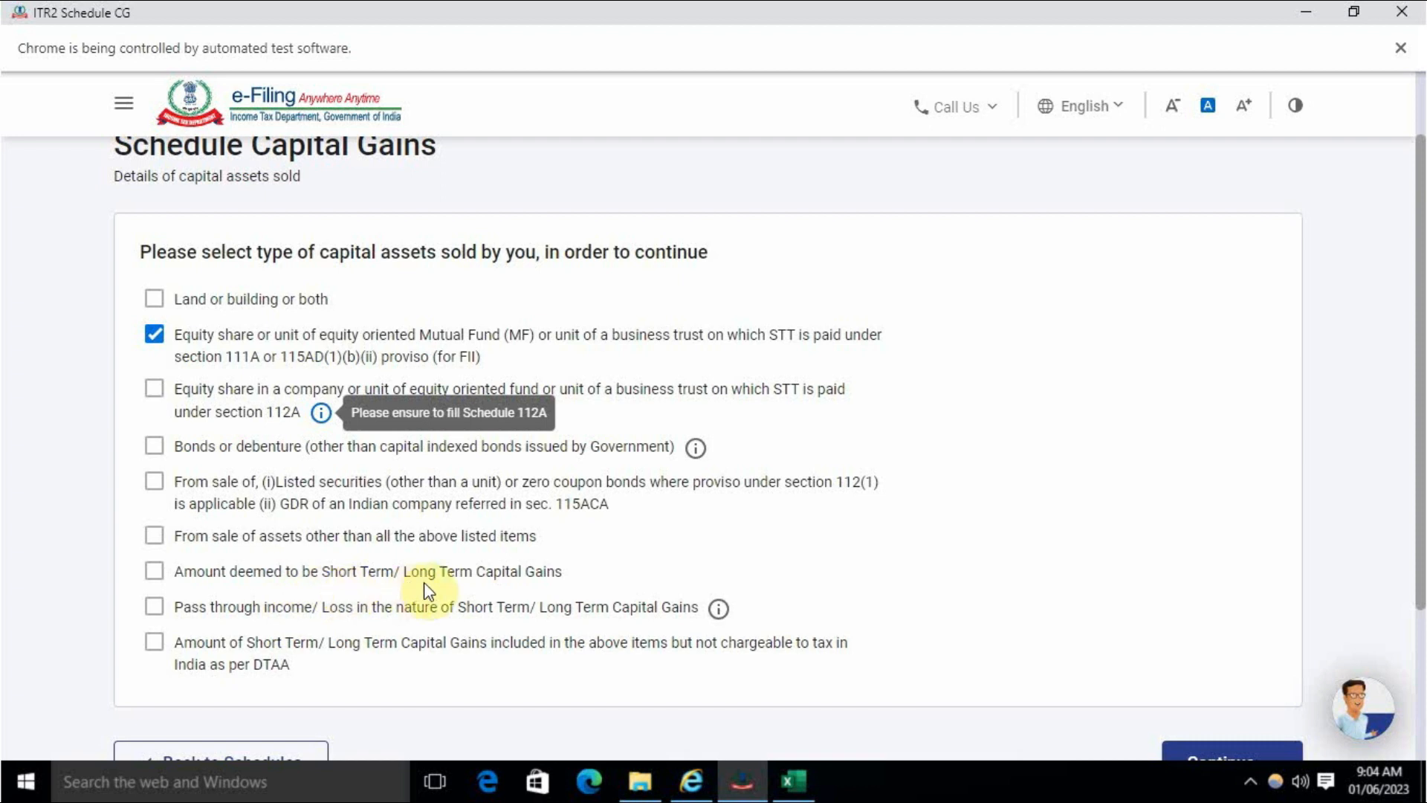
click(200, 576)
scroll(1130, 600, down, 3)
click(1243, 571)
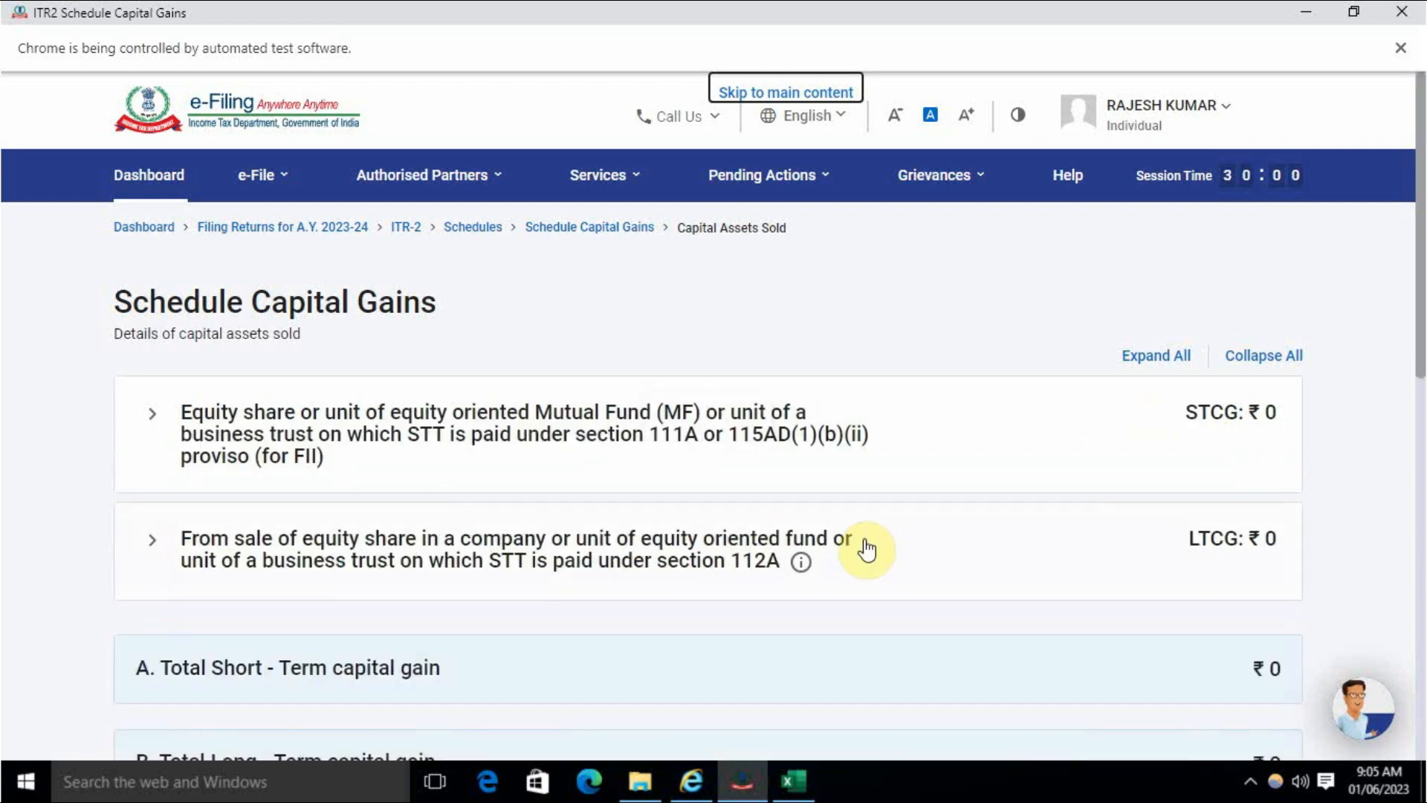
scroll(864, 539, down, 8)
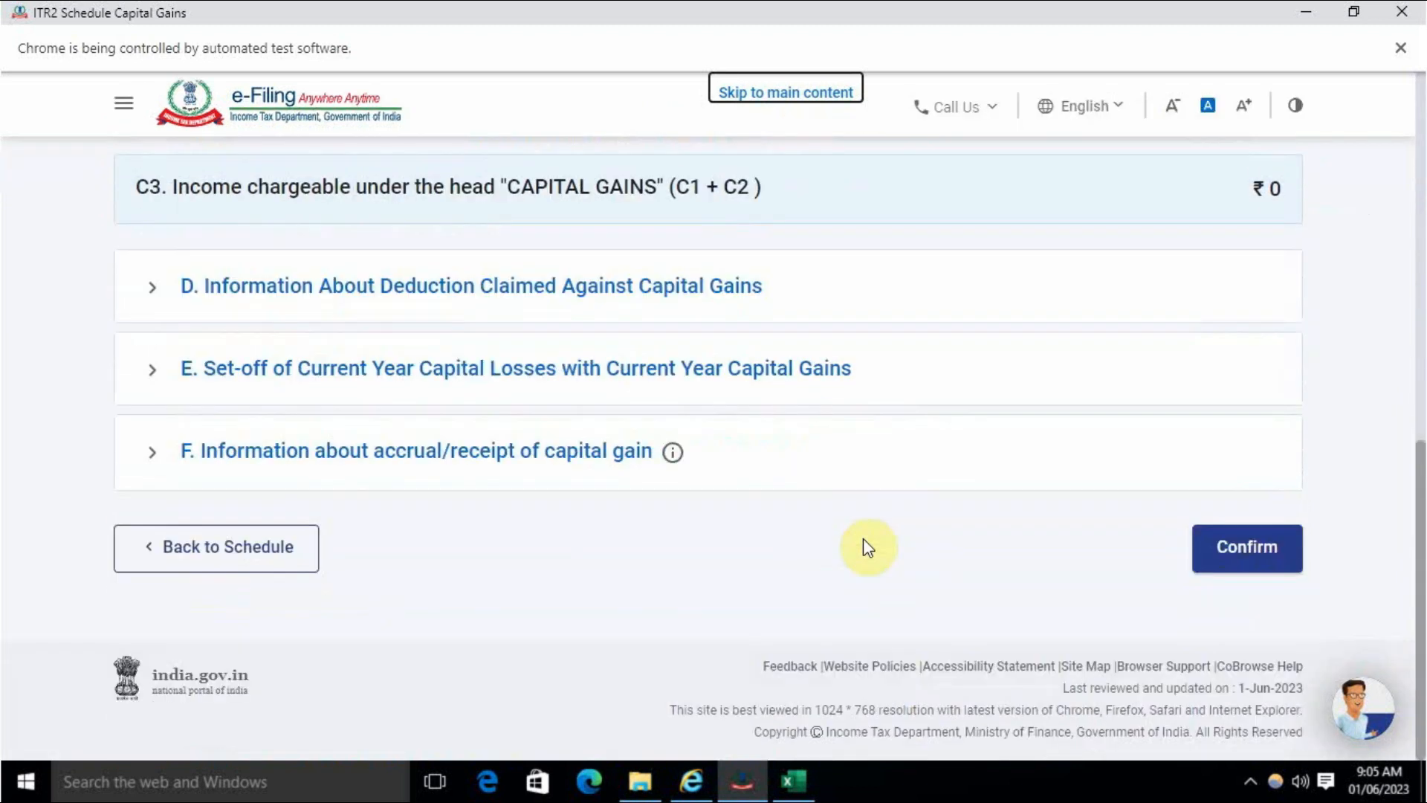
scroll(864, 540, up, 5)
scroll(864, 541, up, 4)
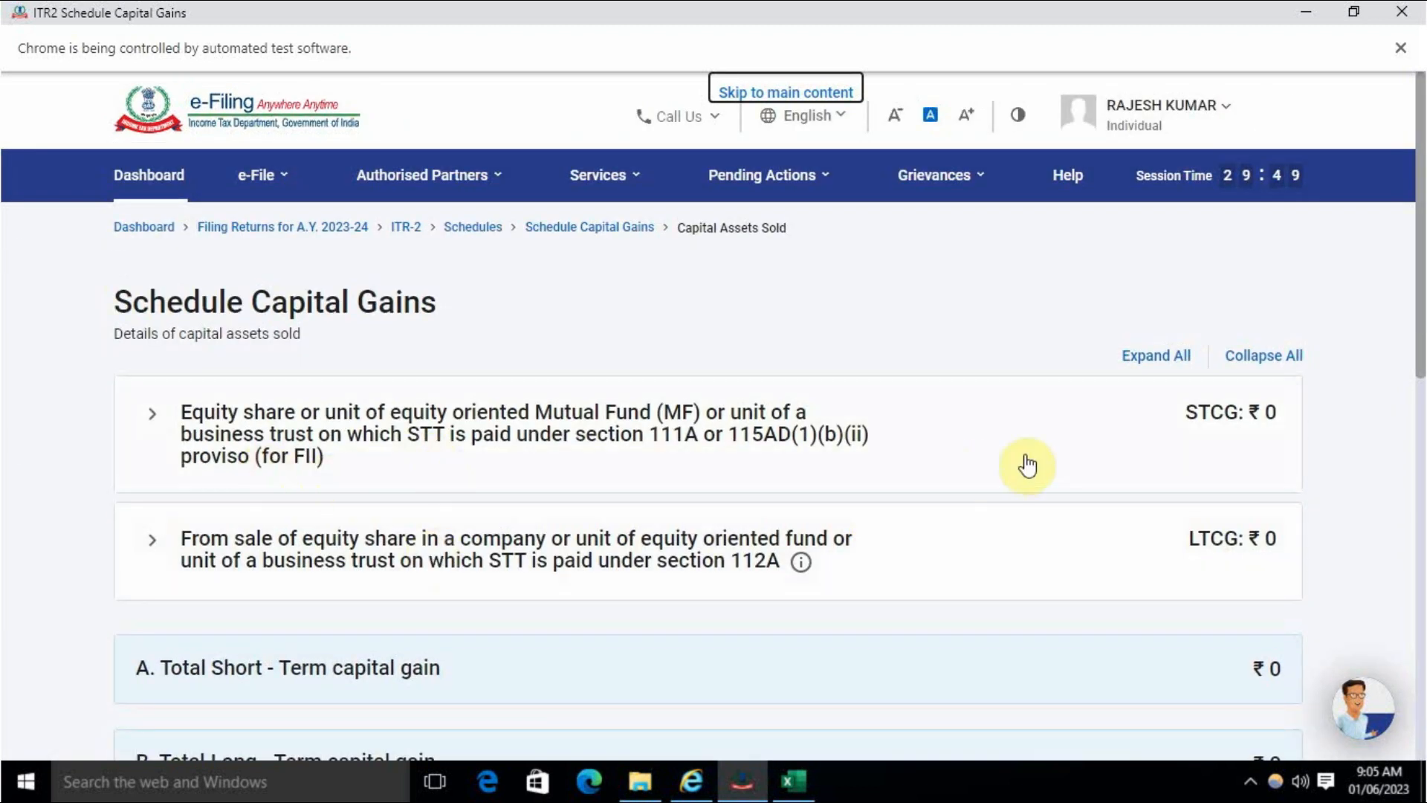
- Add a Section 111A equity sale entry and open its blank edit form
click(979, 440)
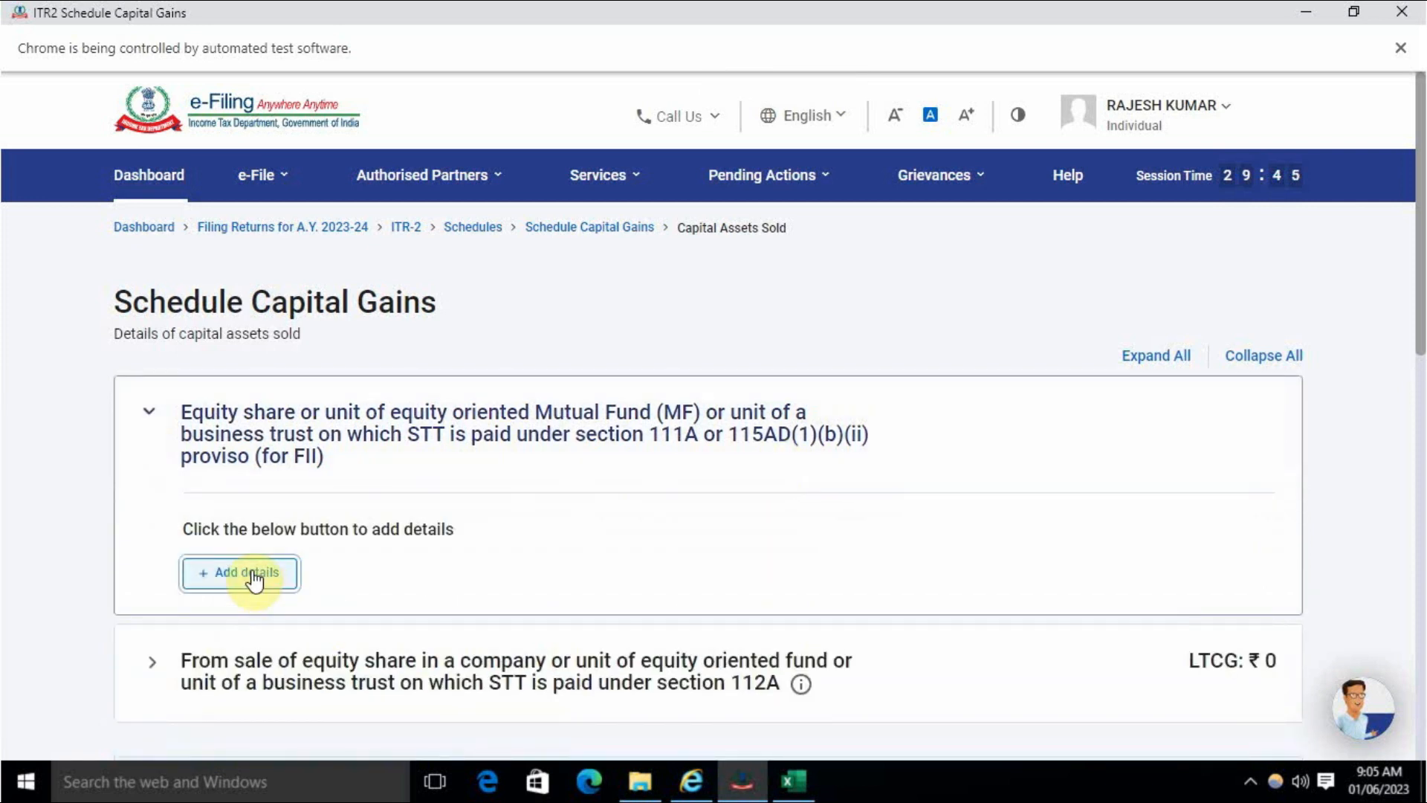
click(255, 575)
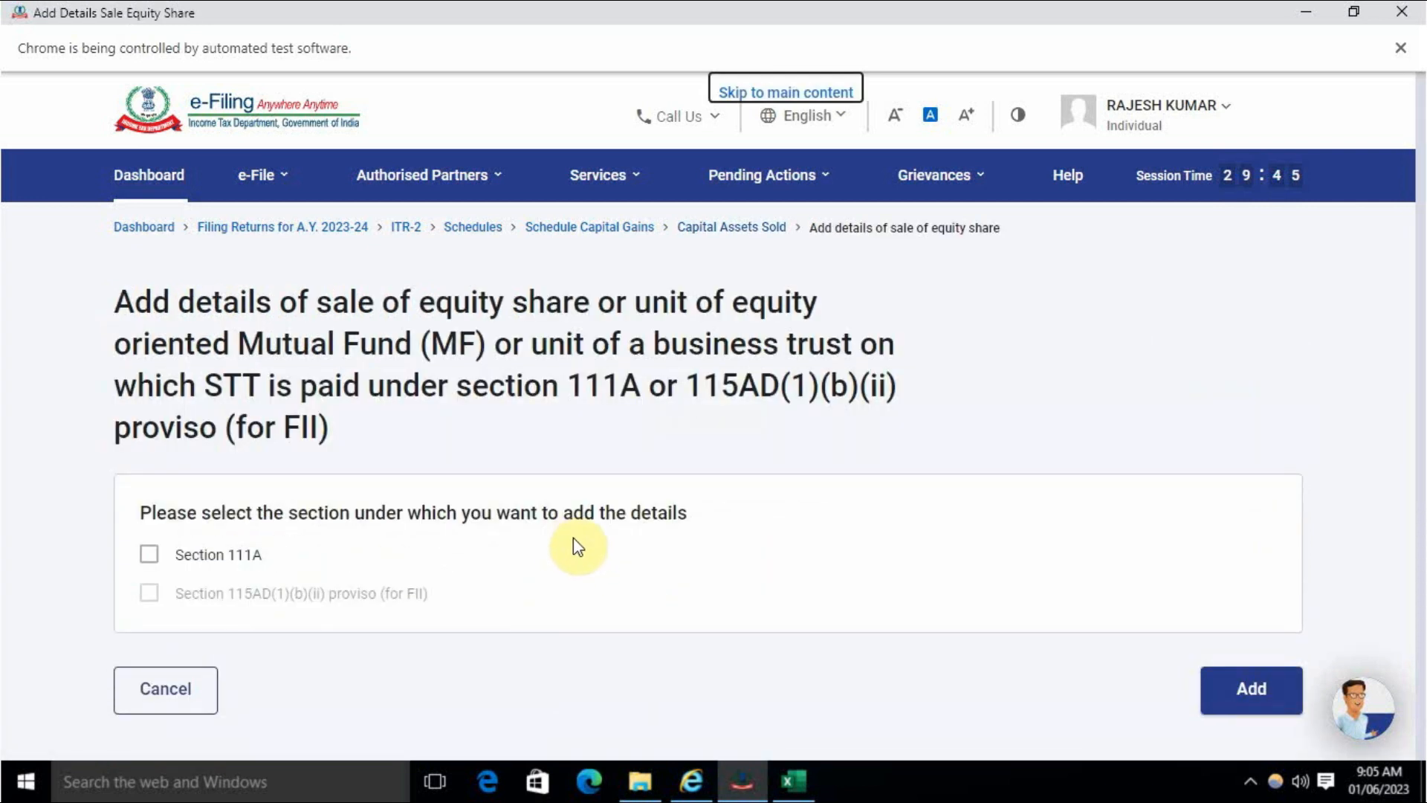
click(1260, 695)
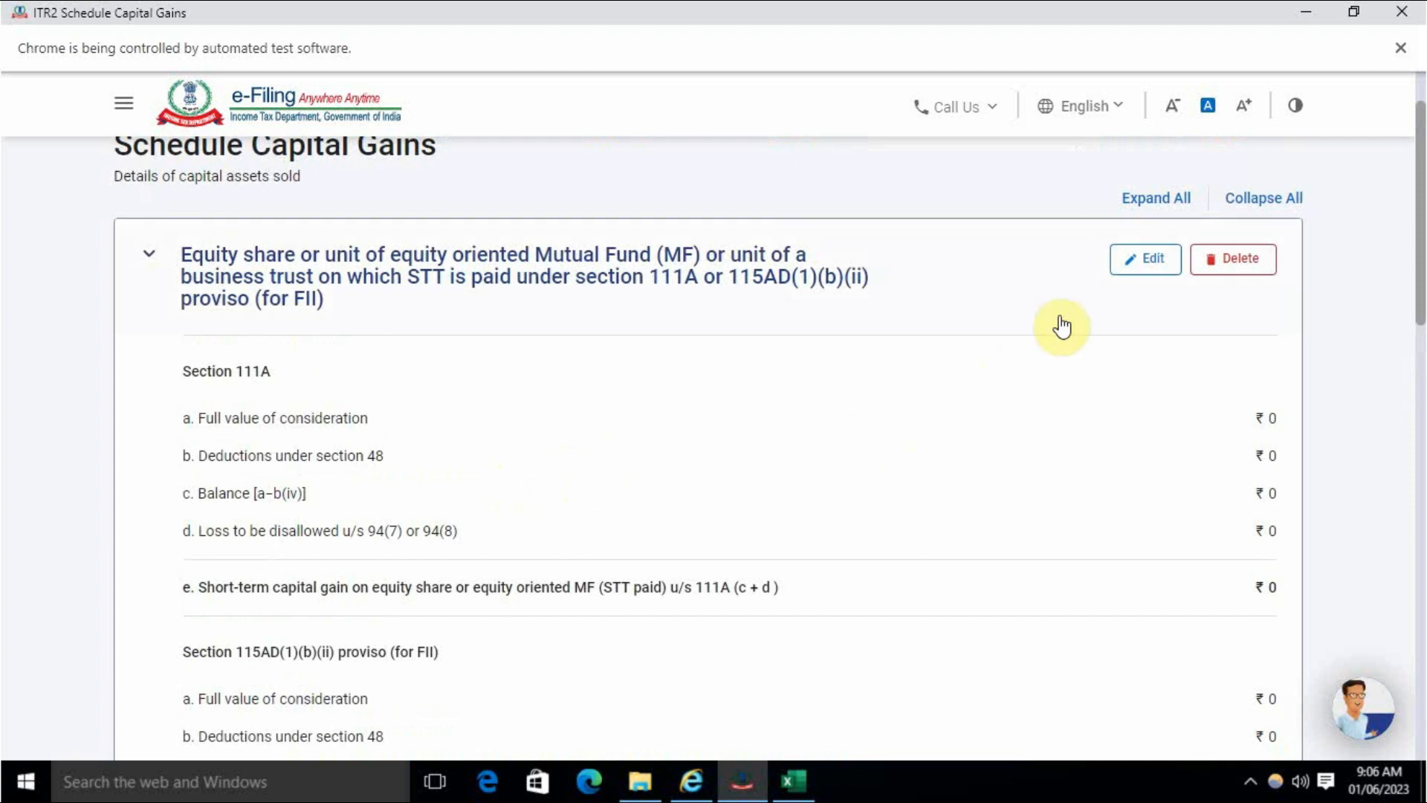
click(1150, 272)
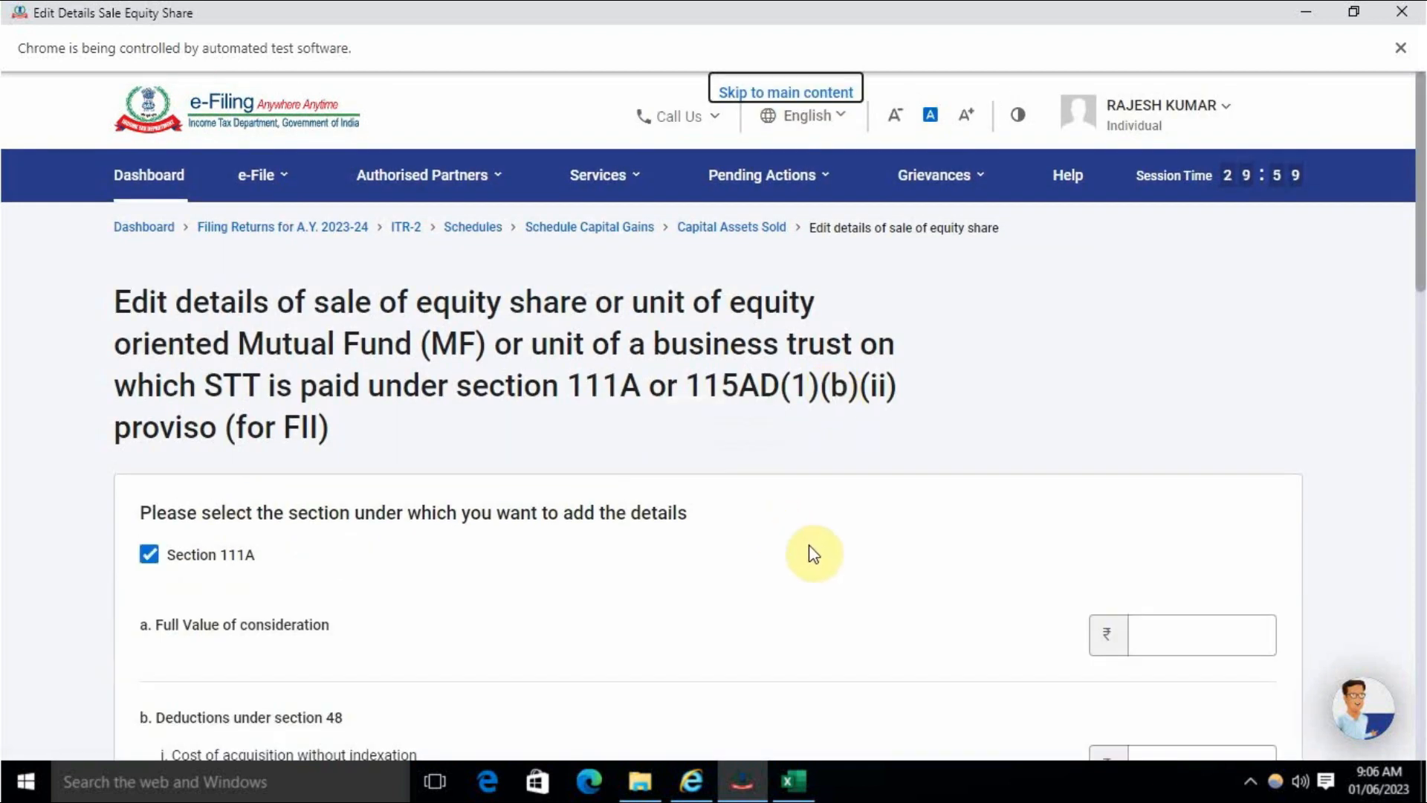
scroll(1026, 525, down, 2)
scroll(1051, 518, down, 1)
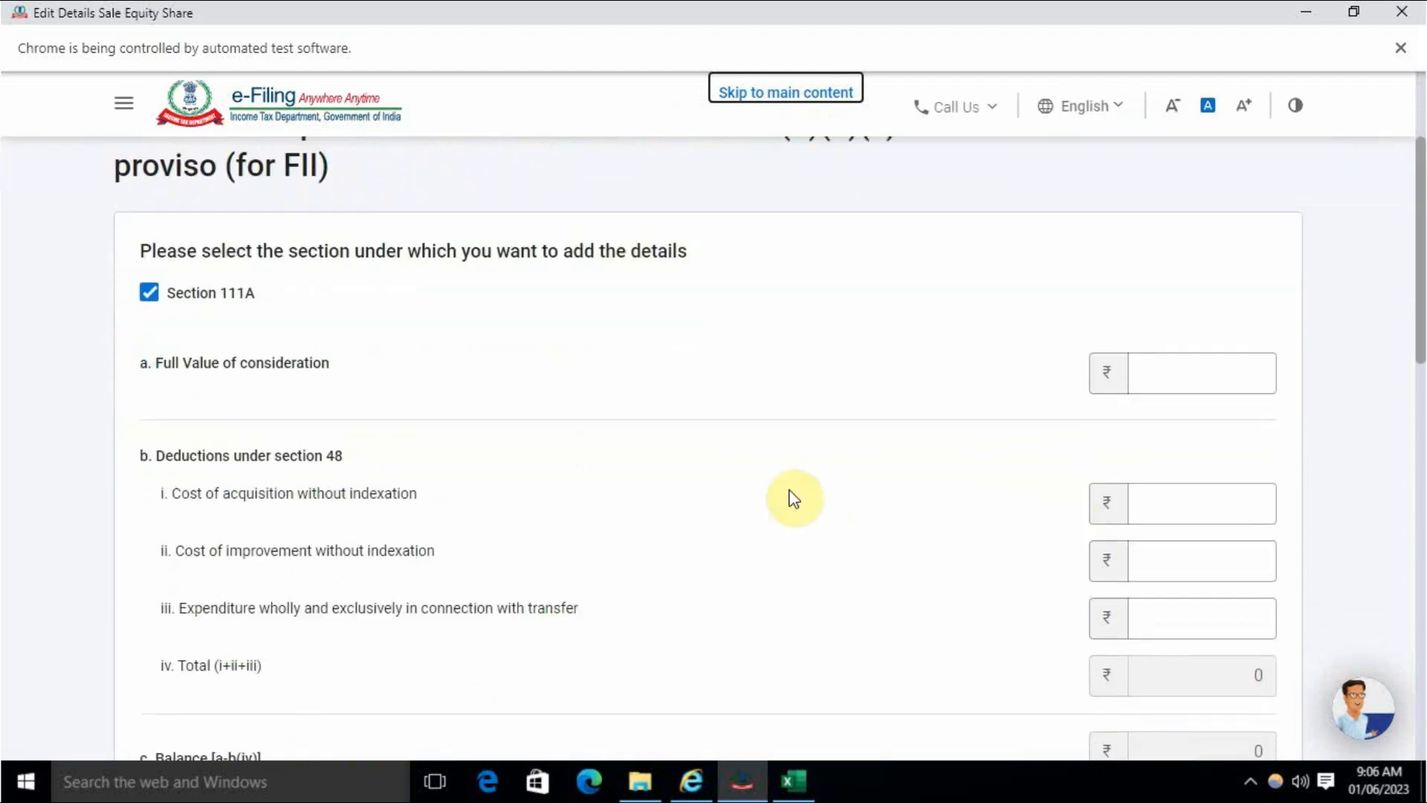
drag(156, 363, 328, 364)
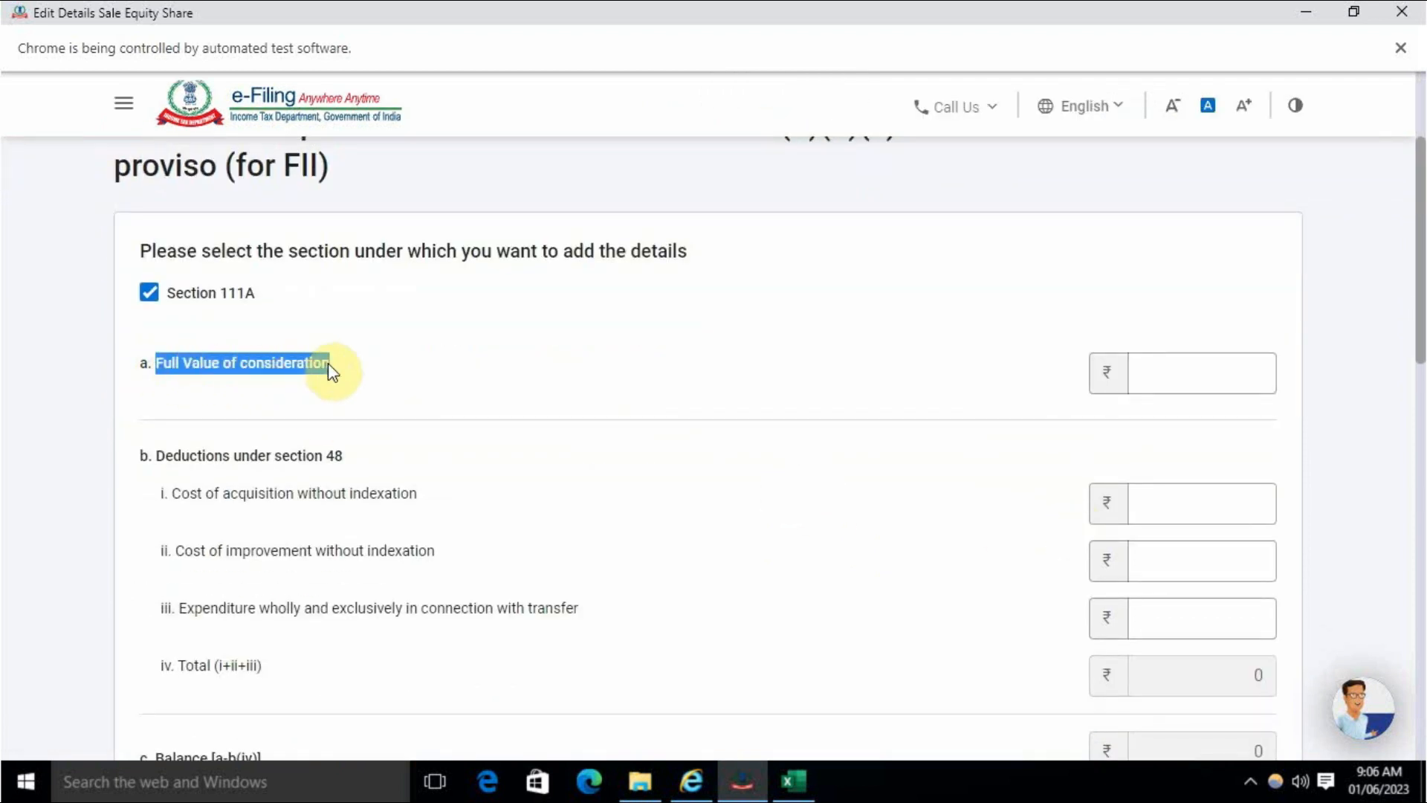
click(443, 401)
click(792, 762)
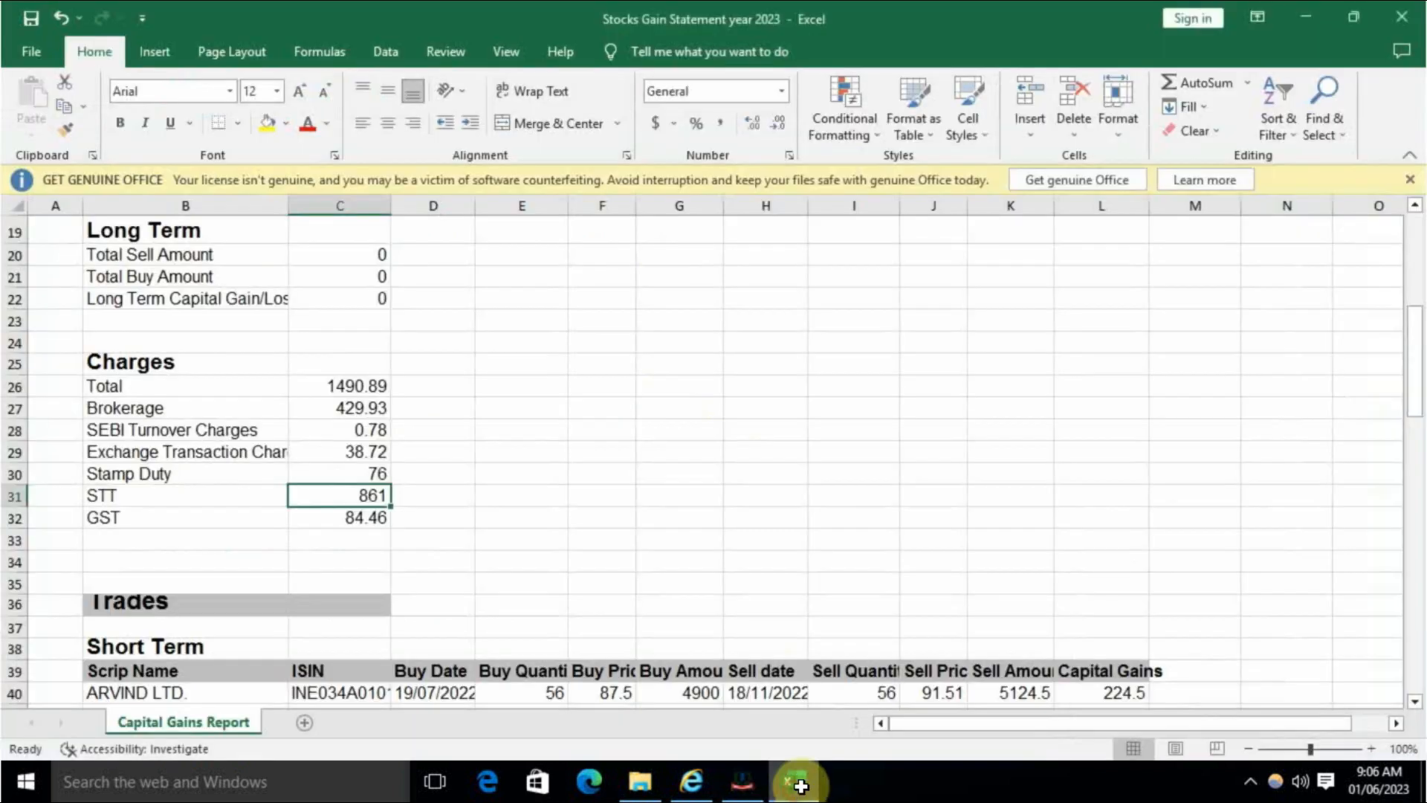
scroll(736, 550, down, 3)
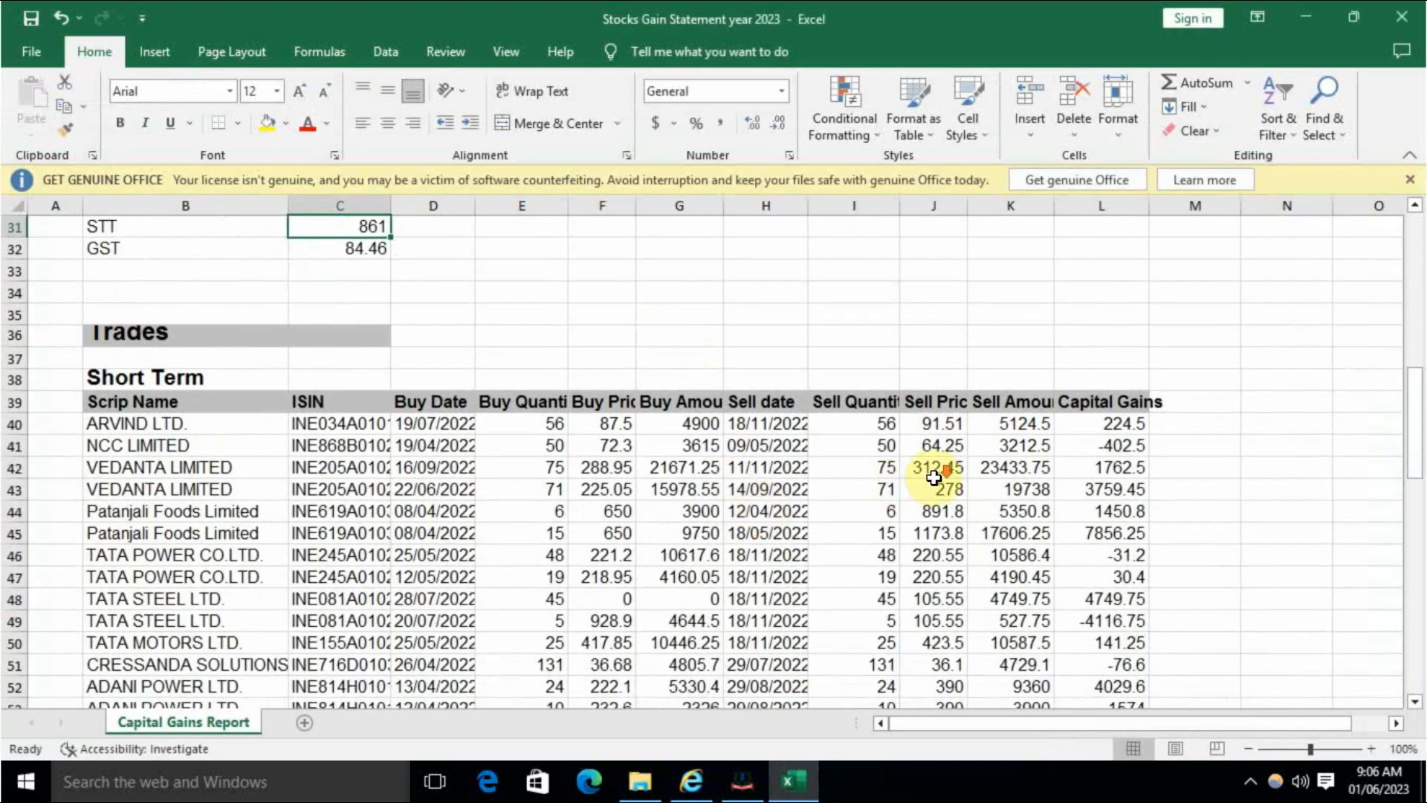
scroll(934, 471, down, 1)
drag(1011, 336, 964, 676)
scroll(964, 676, down, 6)
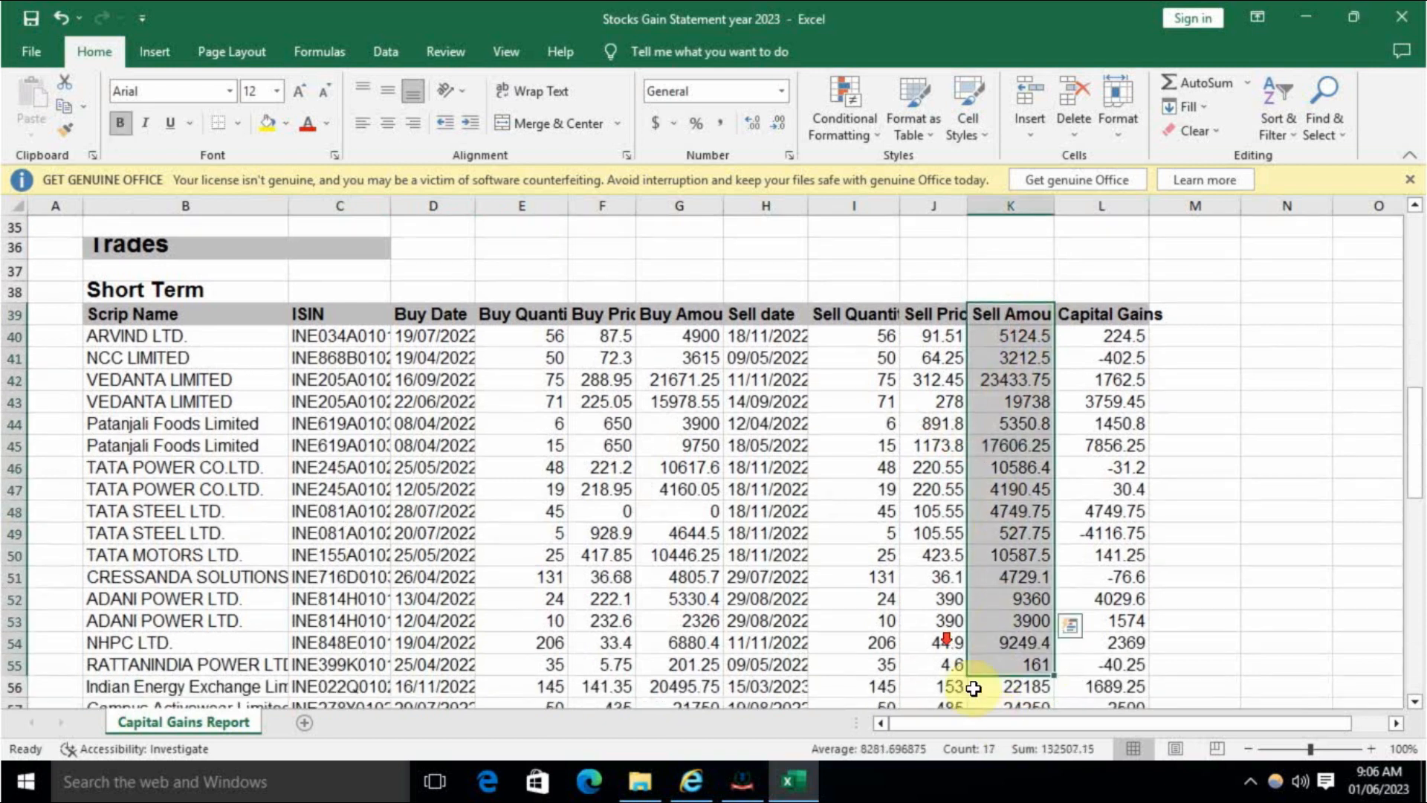
click(1016, 557)
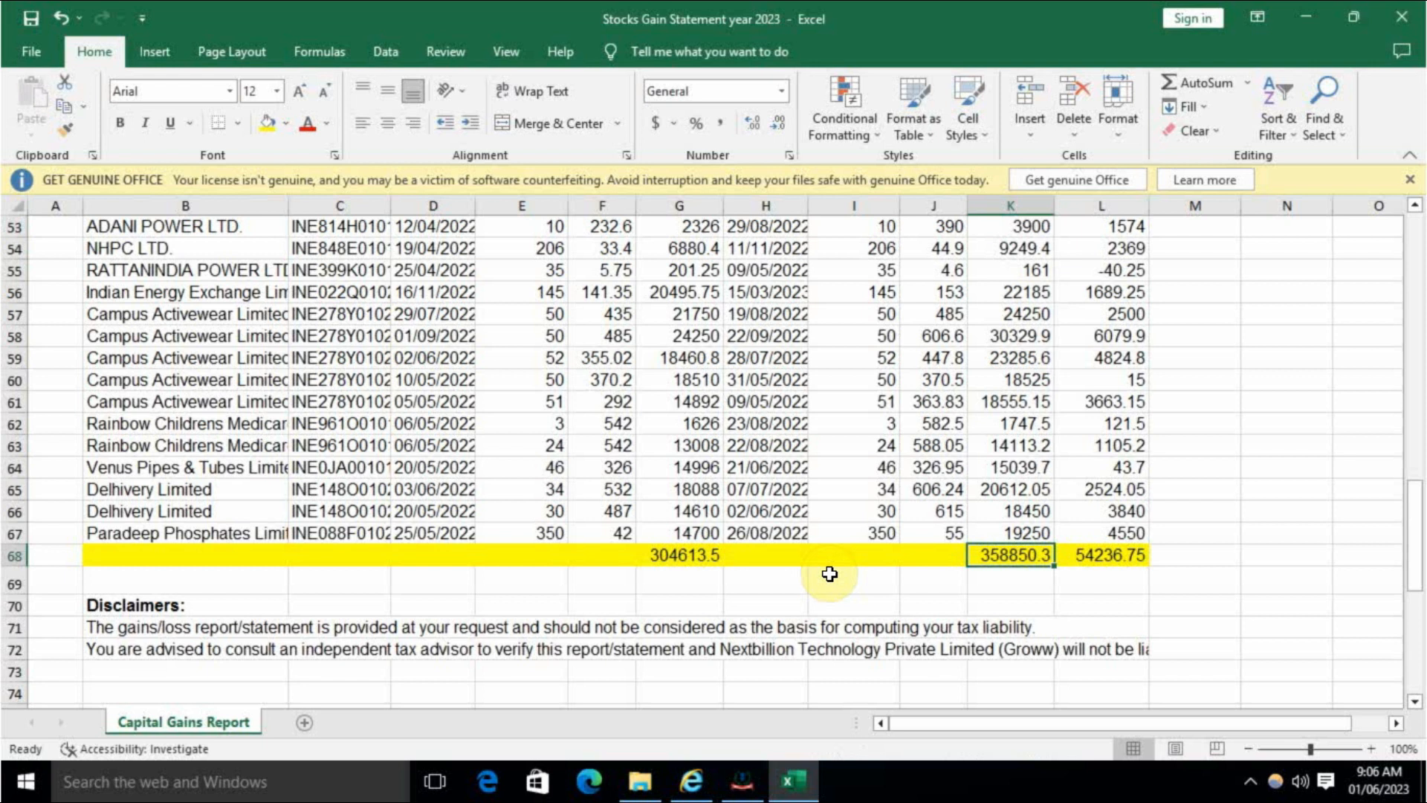
key(alt+Tab)
- Enter 3,58,850 as the Full Value of consideration
click(1175, 378)
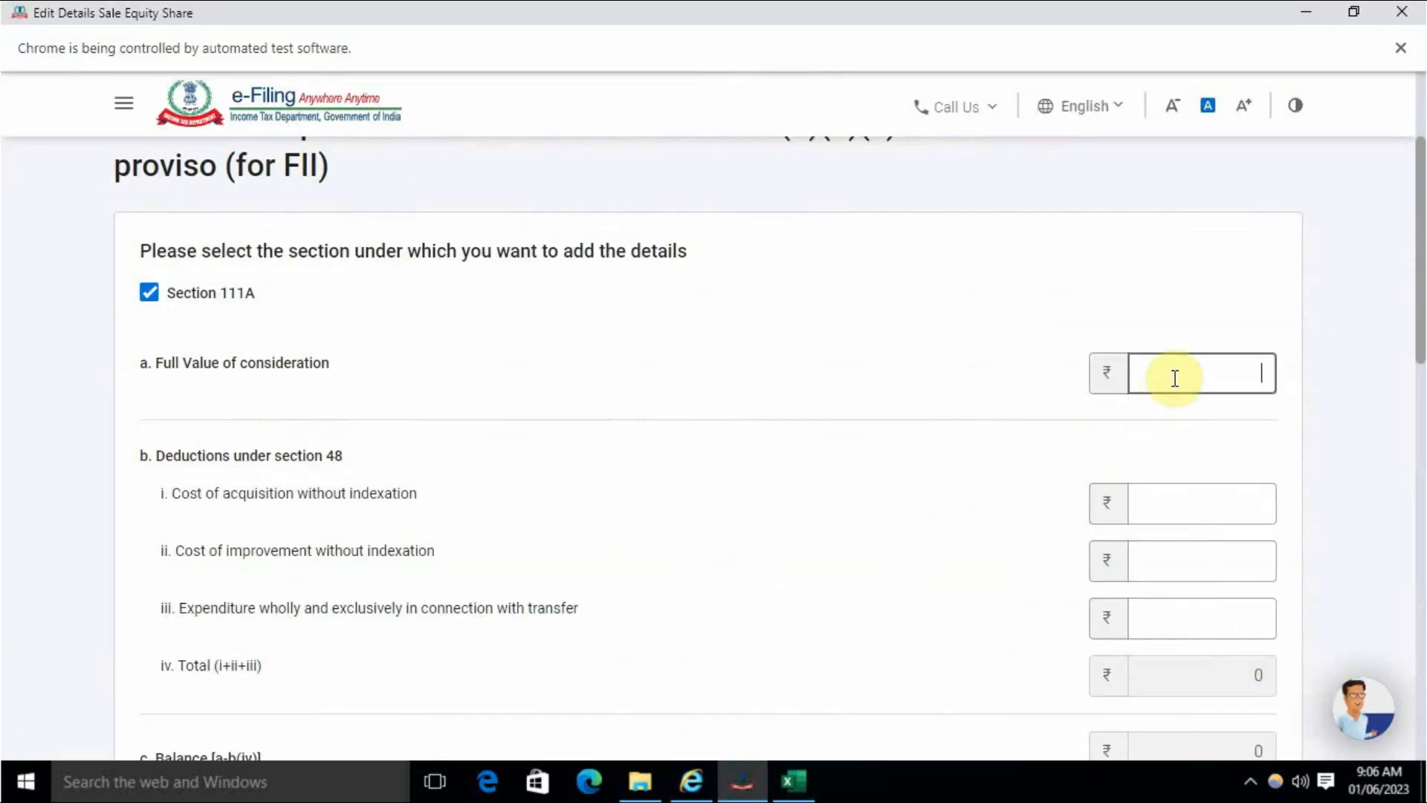
text(358)
key(alt+Tab)
key(alt+Tab)
text(850)
key(alt+Tab)
key(alt+Tab)
text(3)
key(BackSpace)
click(988, 405)
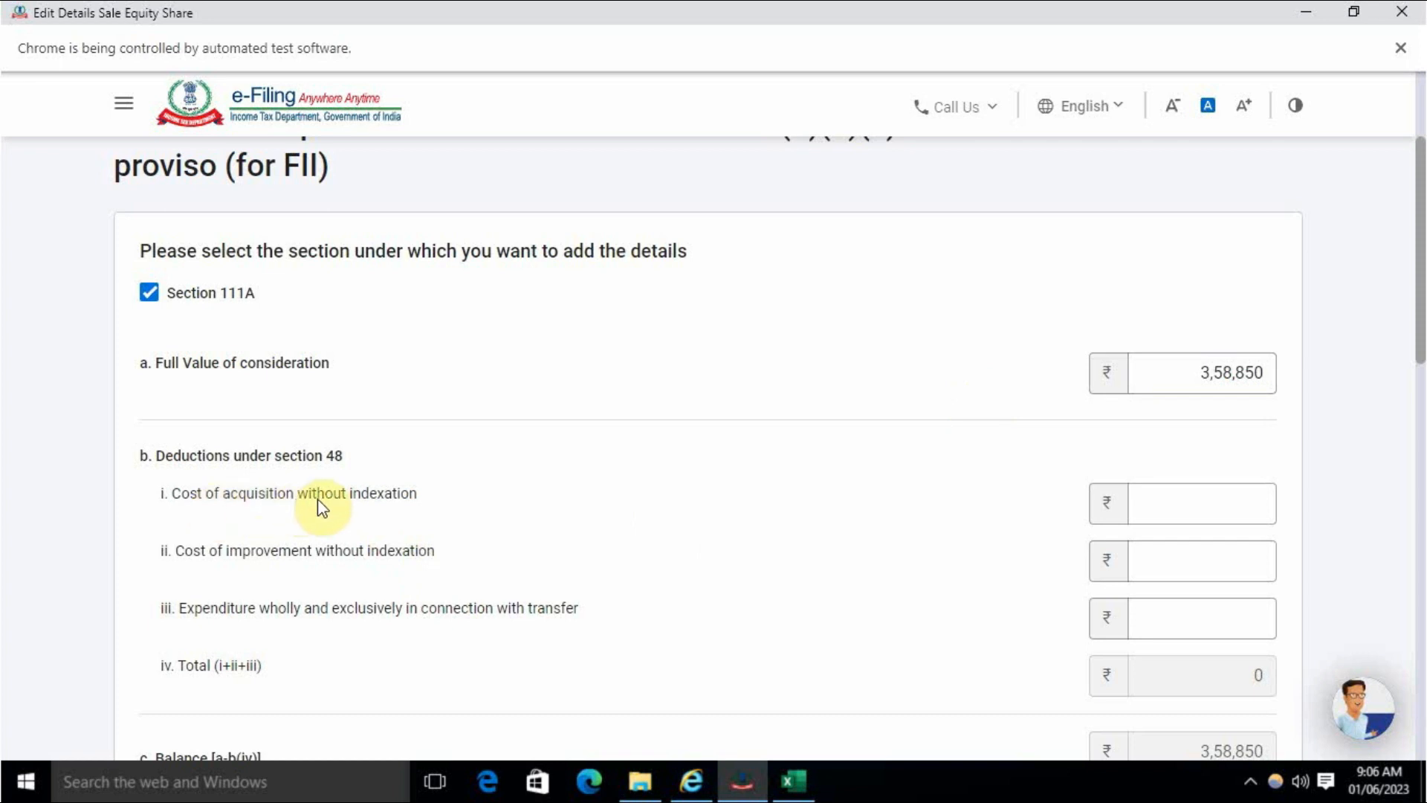
- Look up the total buy amount of 304613.5 in the Excel workbook
scroll(379, 464, down, 1)
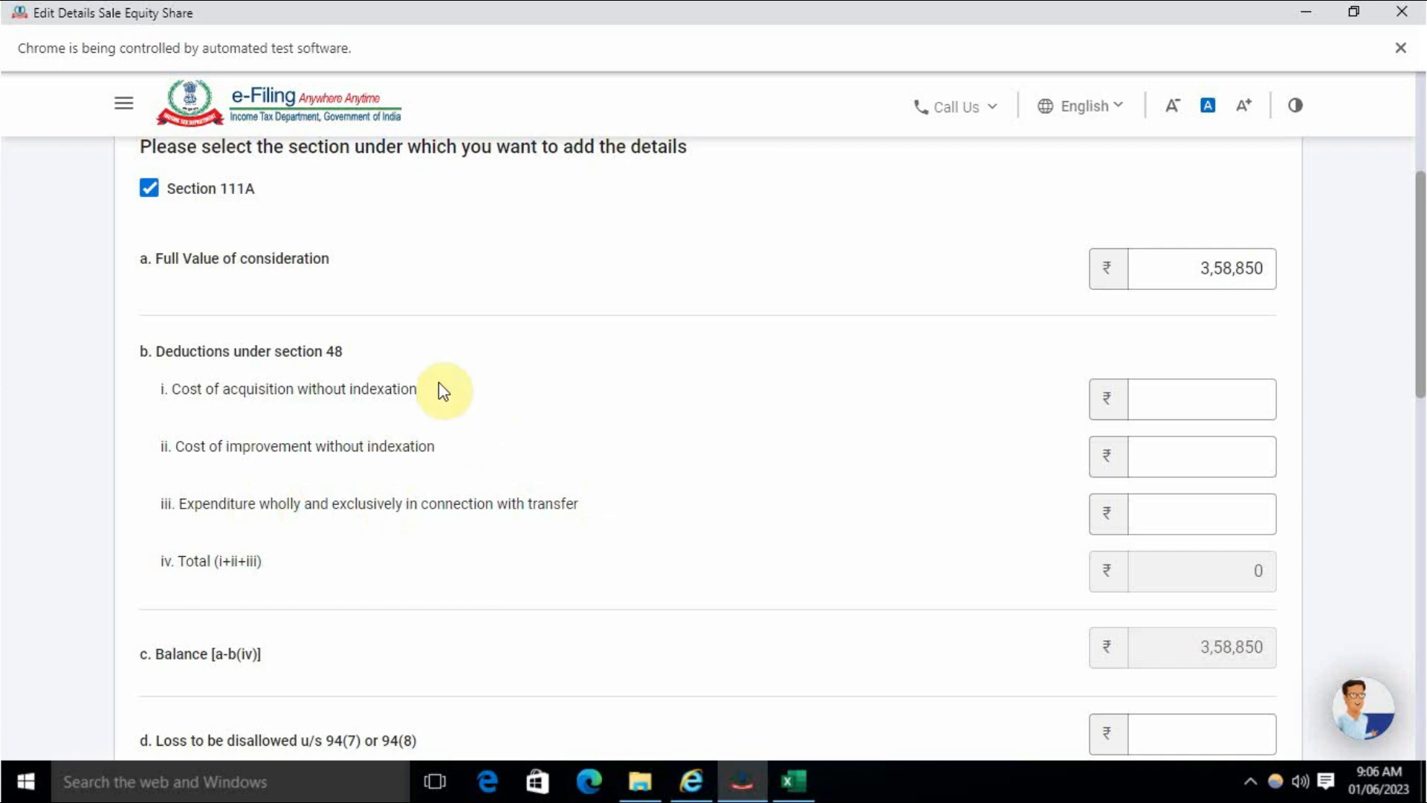
click(1166, 394)
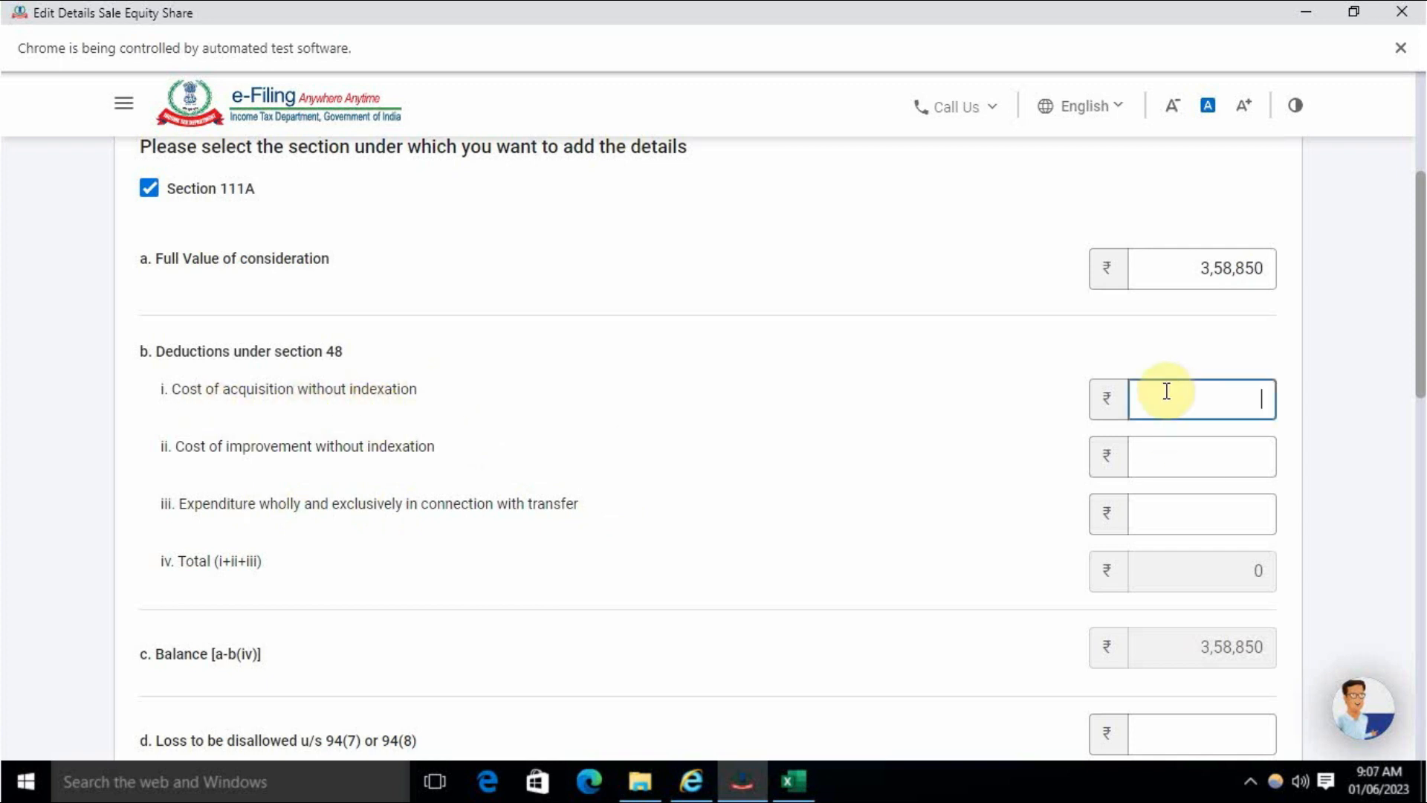
scroll(744, 470, up, 1)
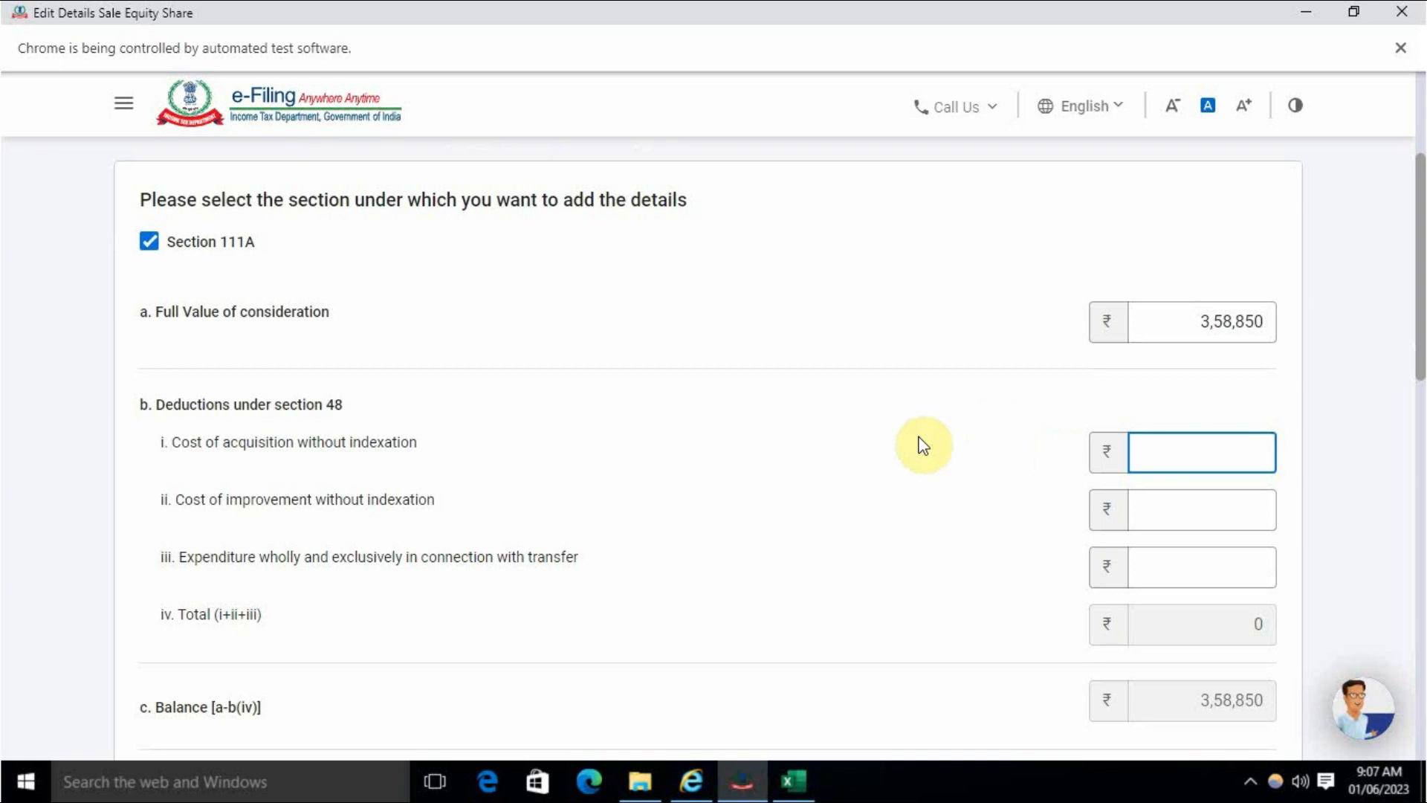
key(alt+Tab)
scroll(744, 431, up, 7)
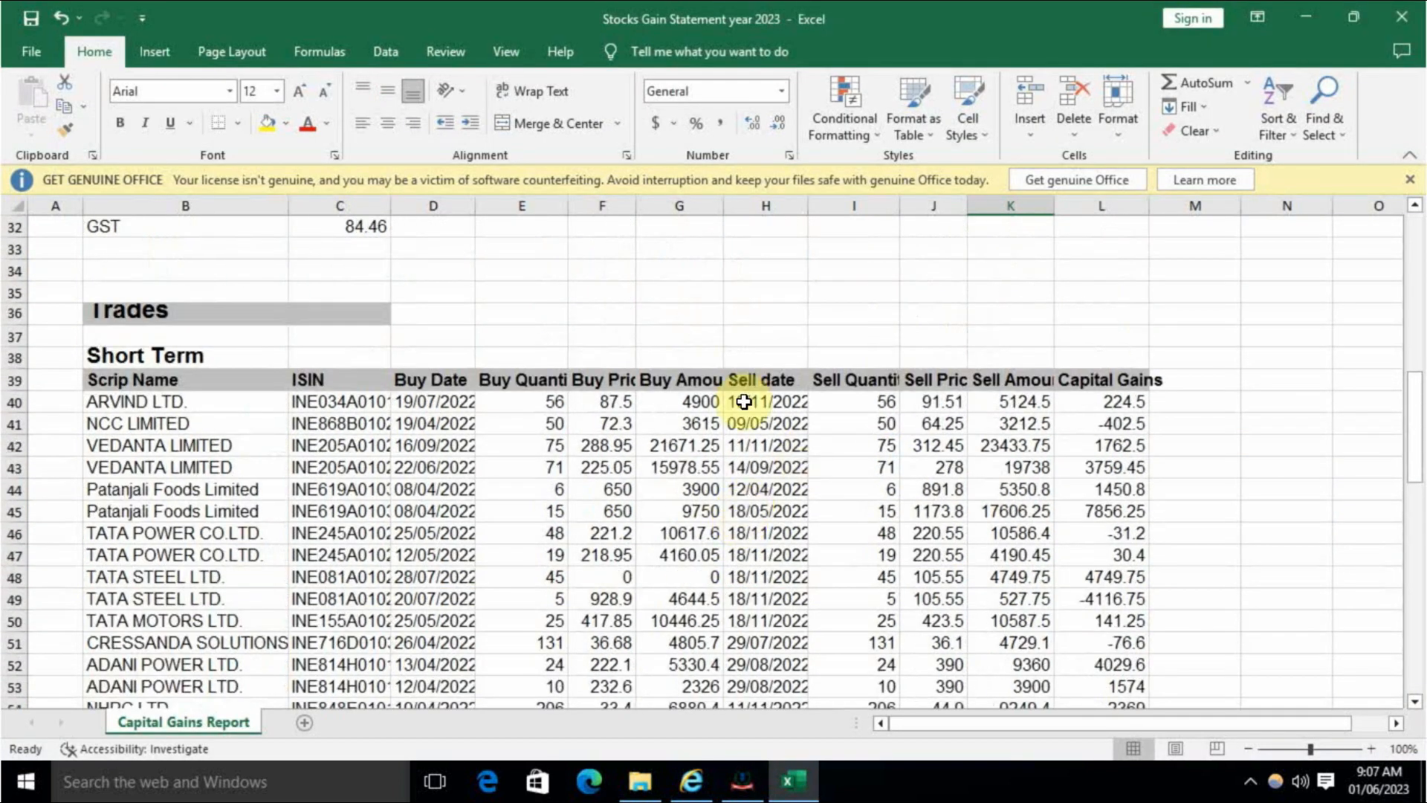
drag(681, 402, 678, 703)
scroll(692, 684, down, 4)
scroll(692, 684, down, 3)
click(678, 556)
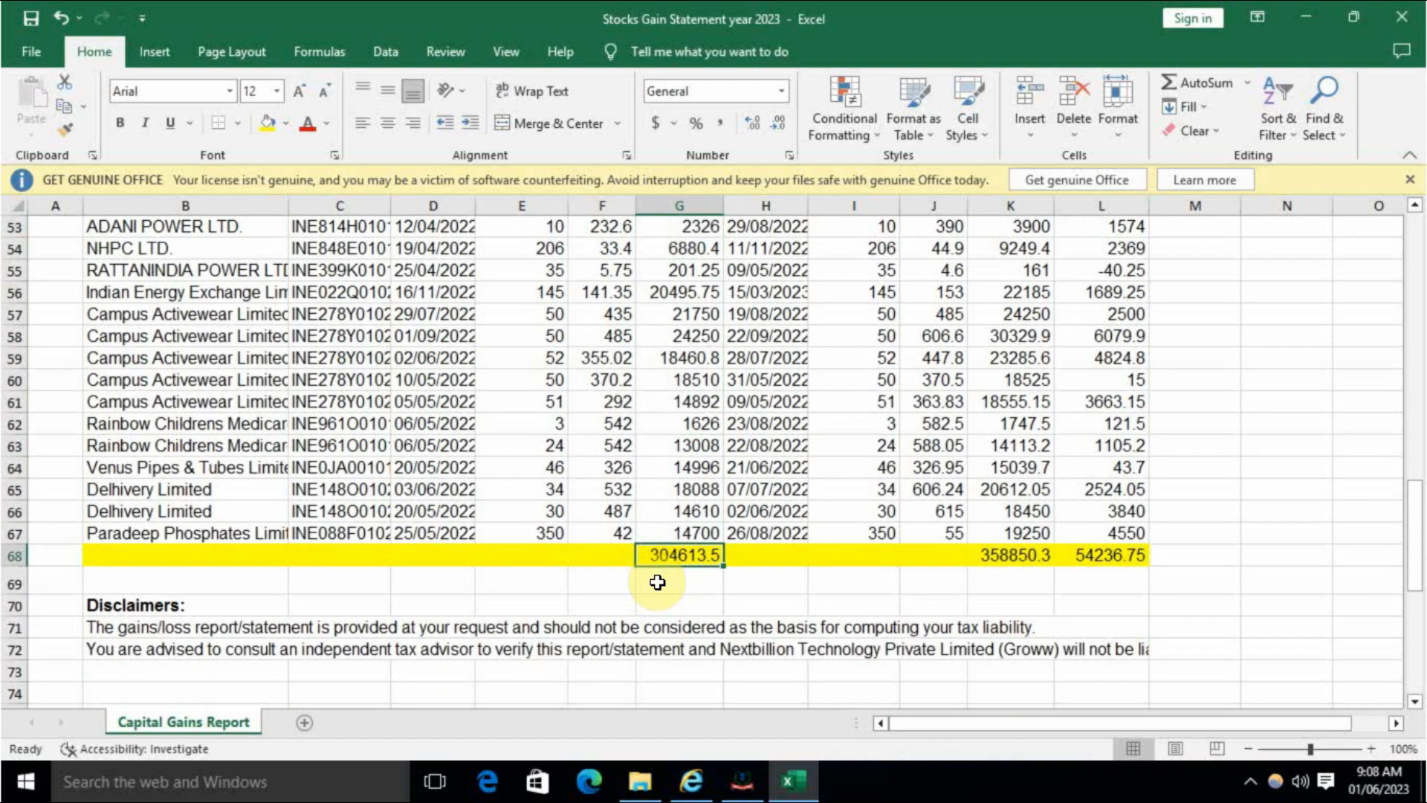
- Enter 3,04,614 as the cost of acquisition, giving a 54,236 short-term gain
key(alt+Tab)
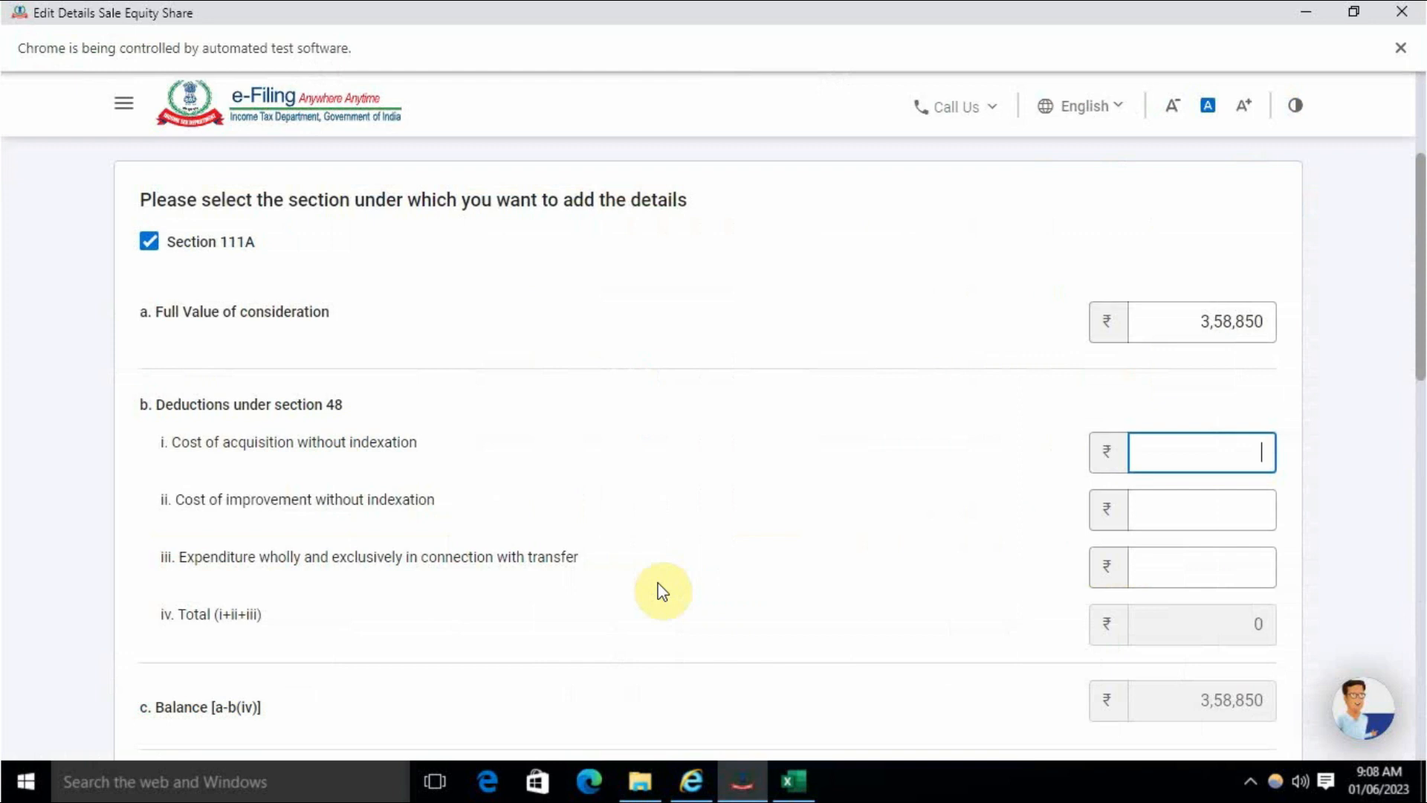
key(alt+Tab)
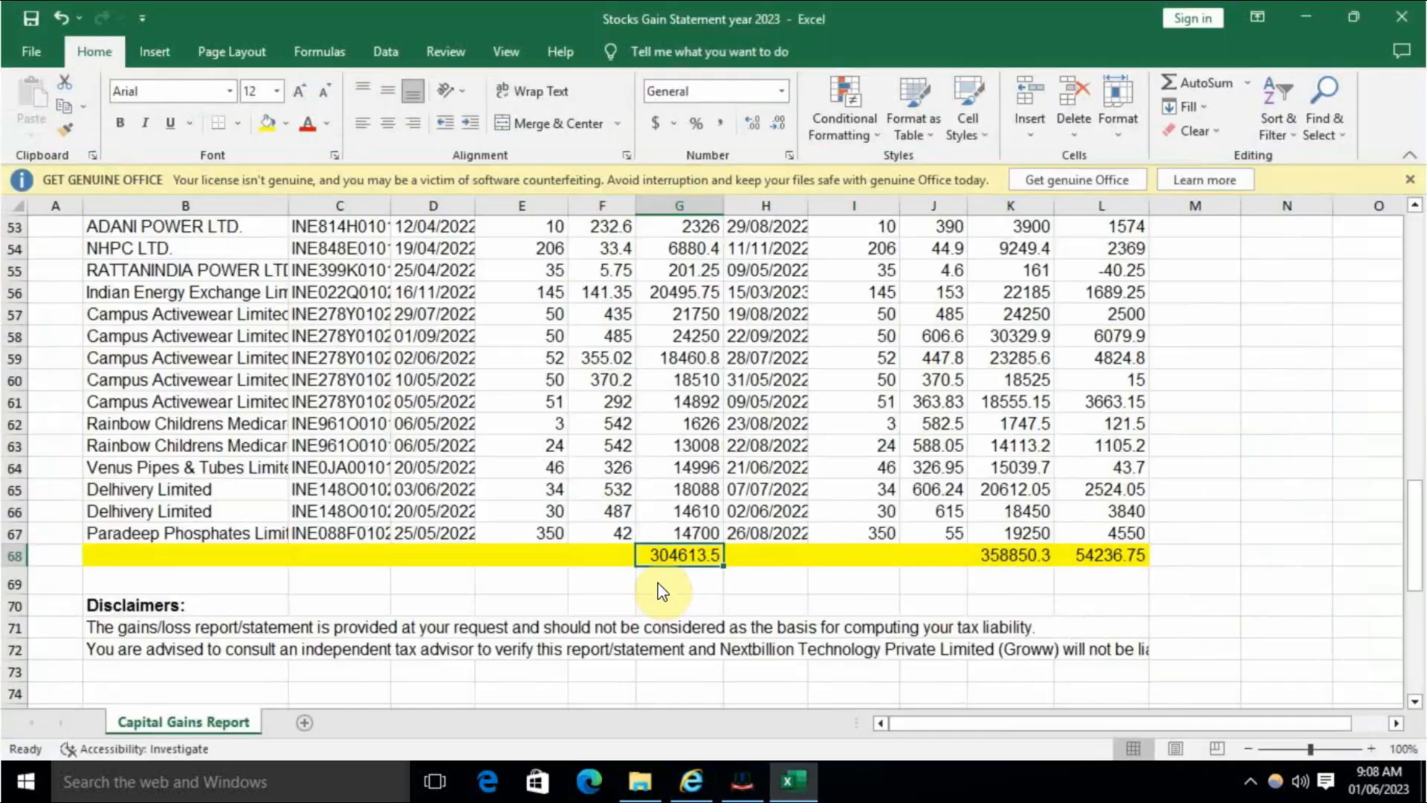
key(alt+Tab)
text(4,613)
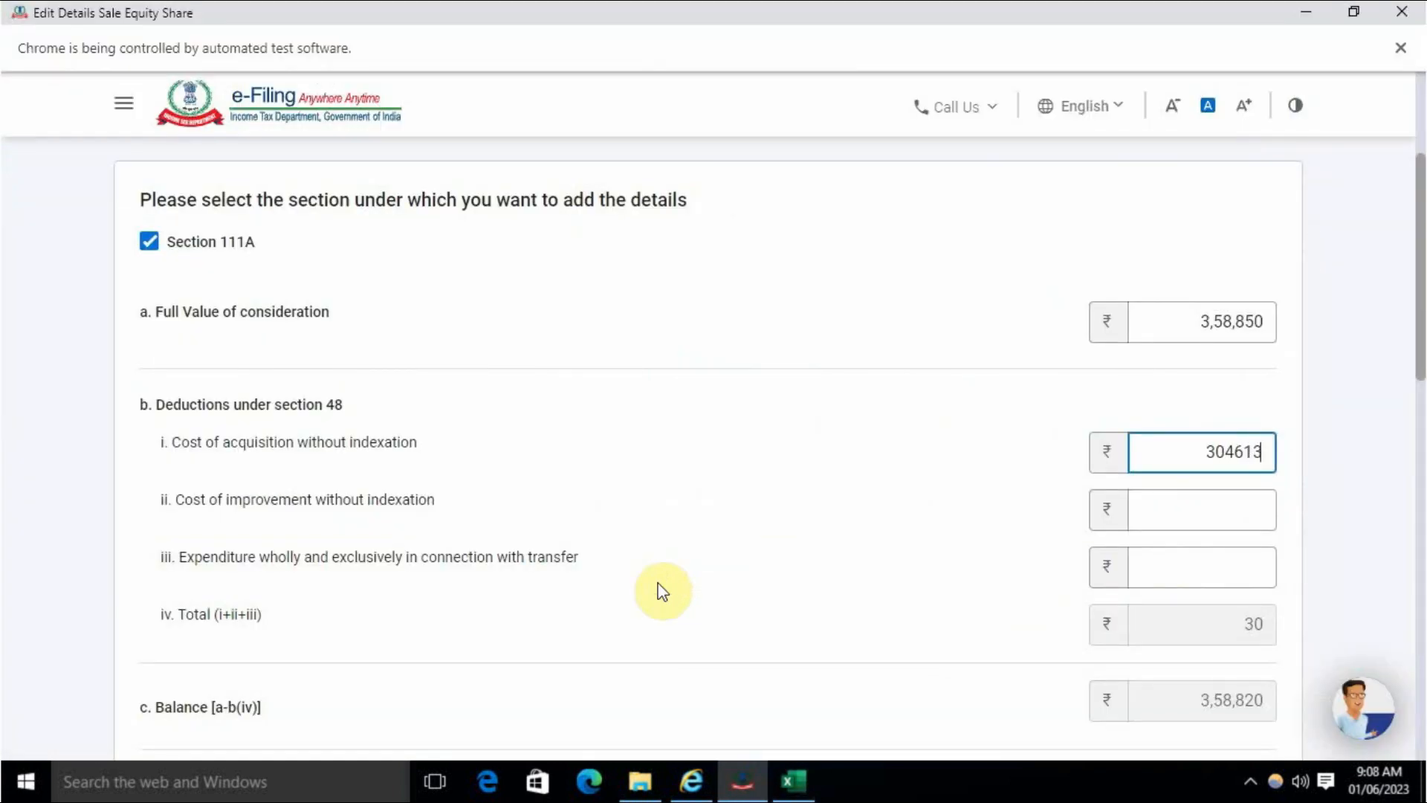
key(alt+Tab)
key(alt+Tab)
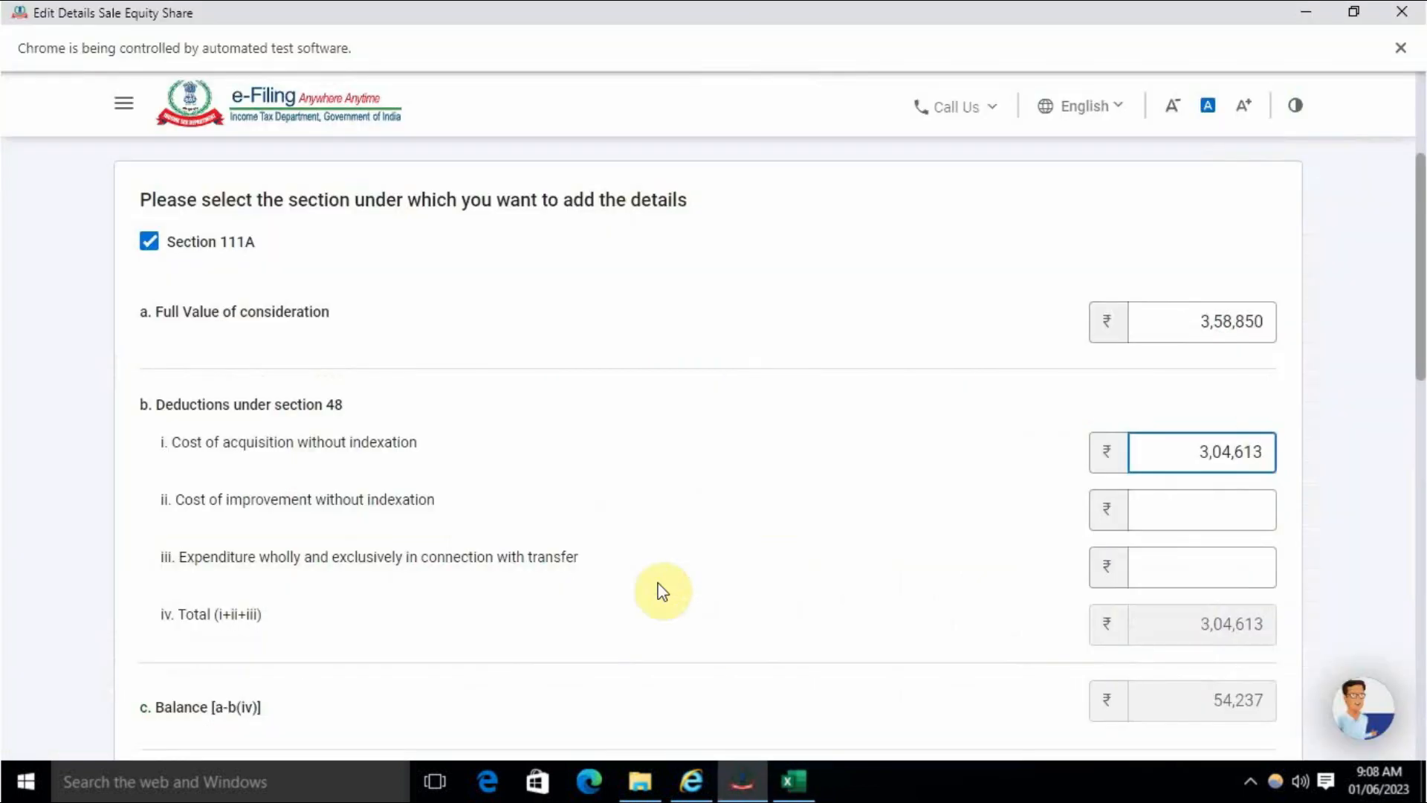
key(BackSpace)
text(4)
click(872, 481)
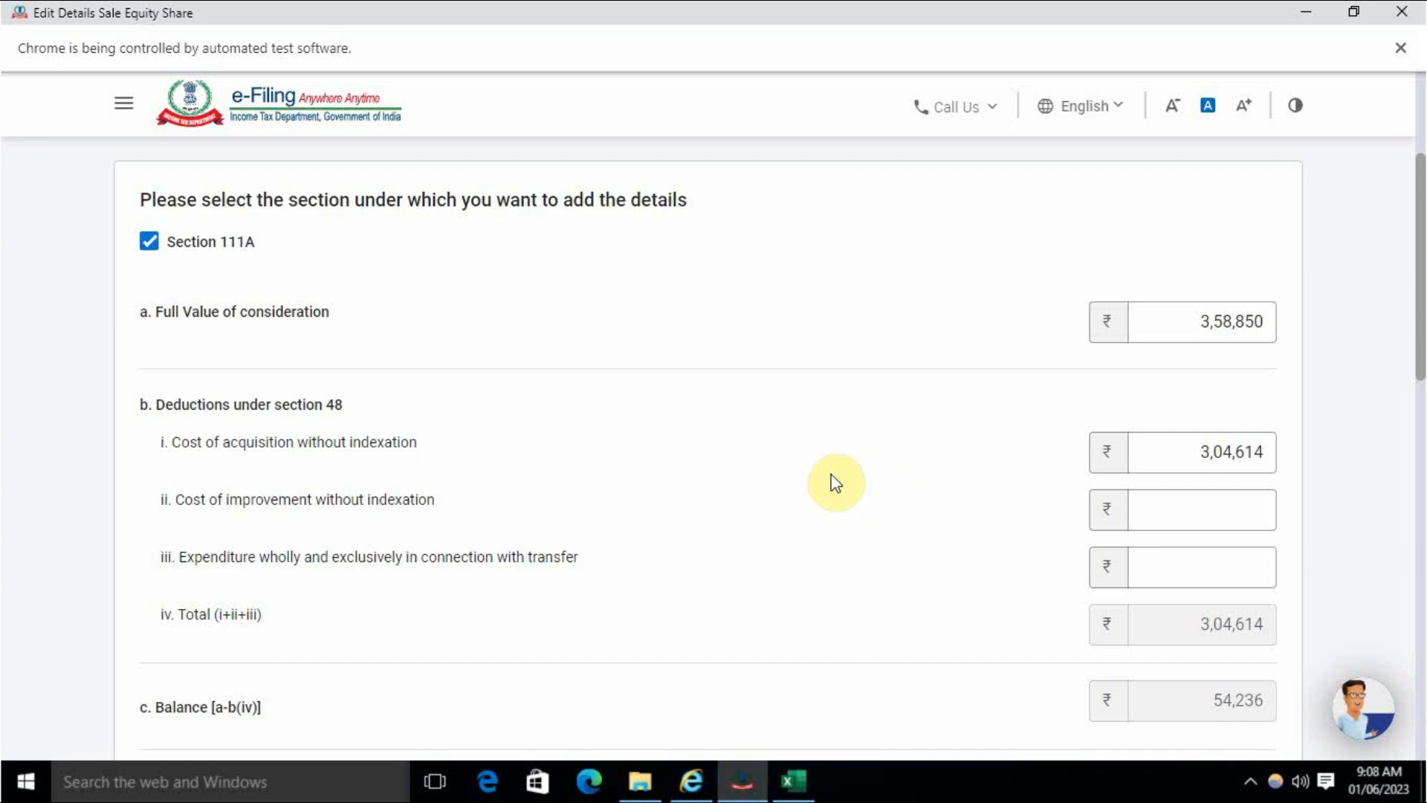
- Look up the transfer charges in the workbook for the expenditure item
scroll(835, 483, down, 5)
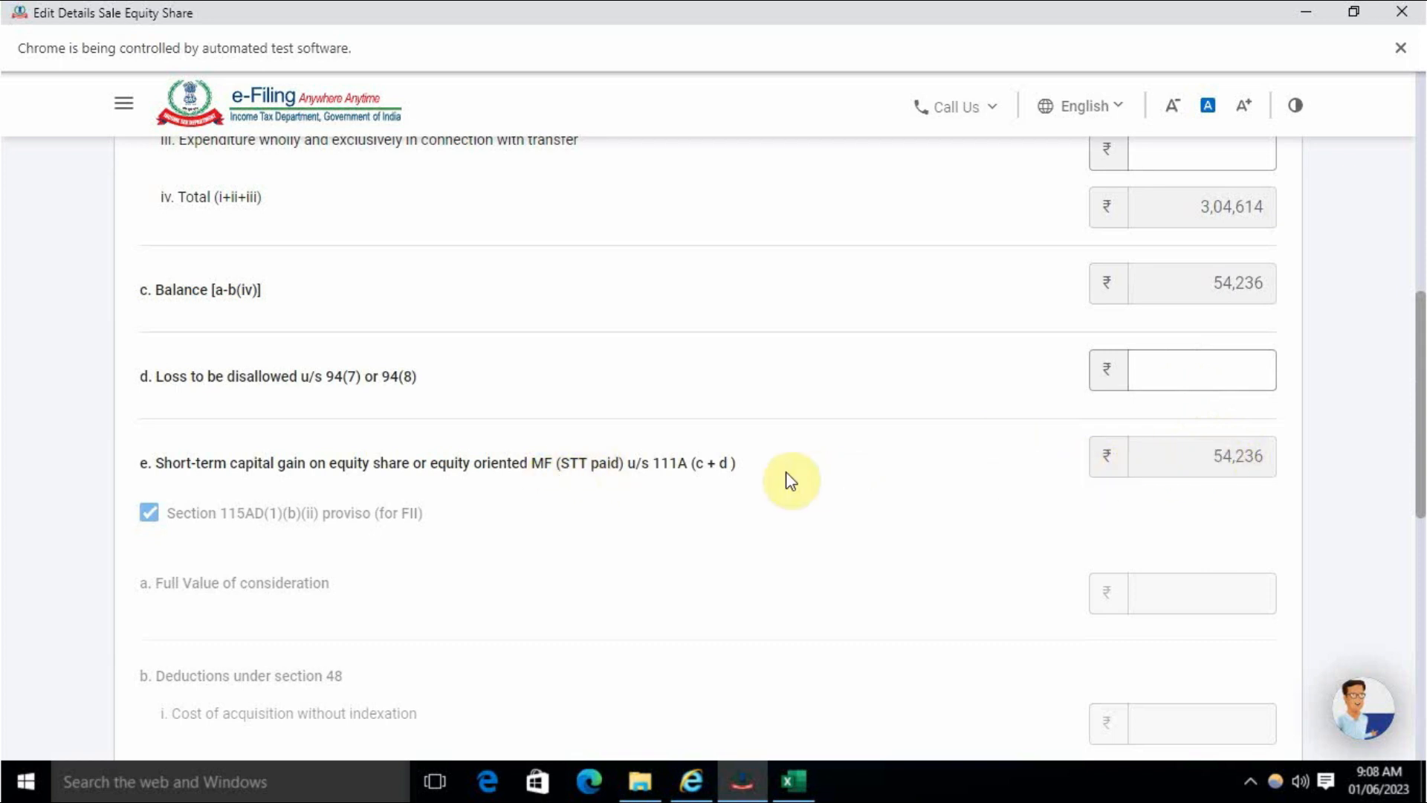
scroll(711, 463, up, 3)
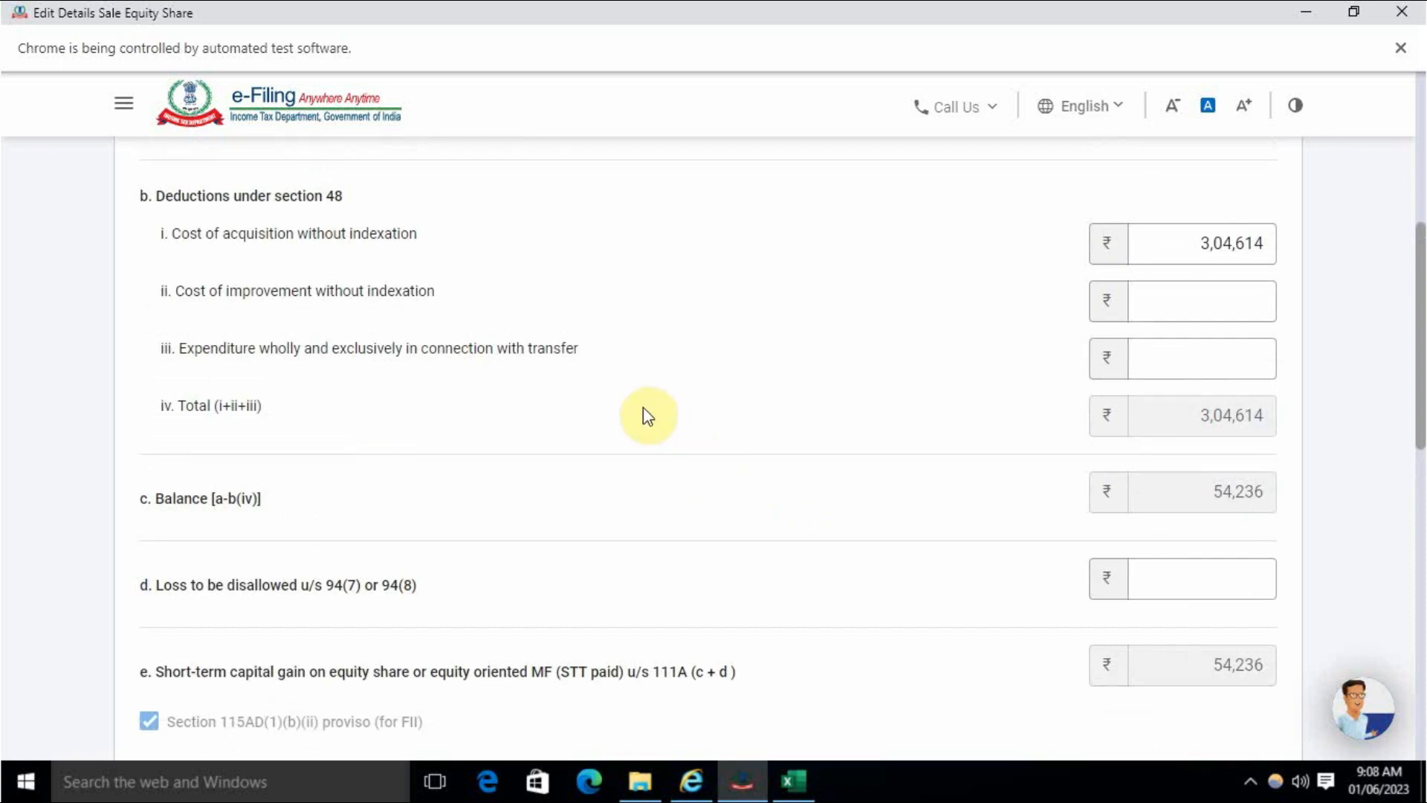
drag(216, 347, 583, 350)
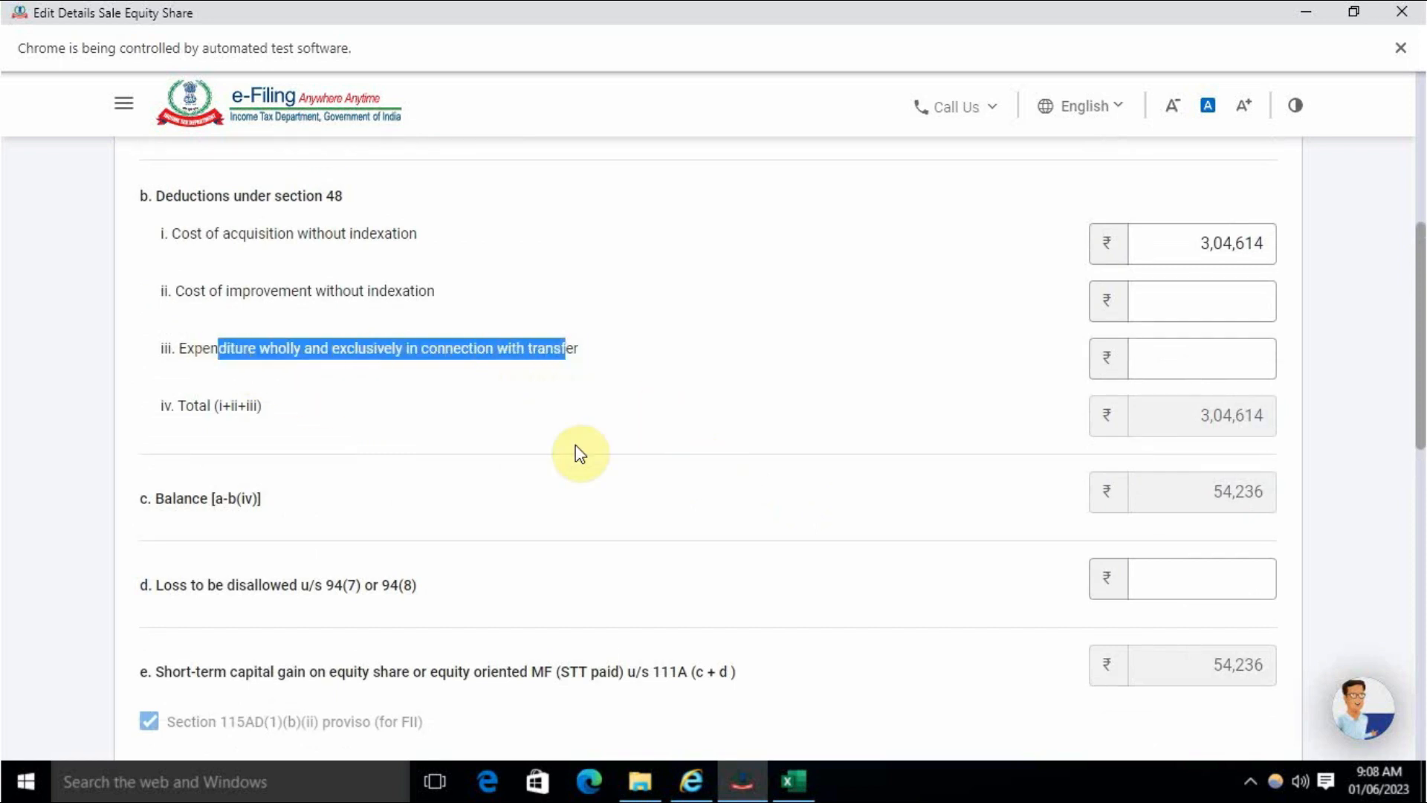
key(alt+Tab)
scroll(512, 585, up, 10)
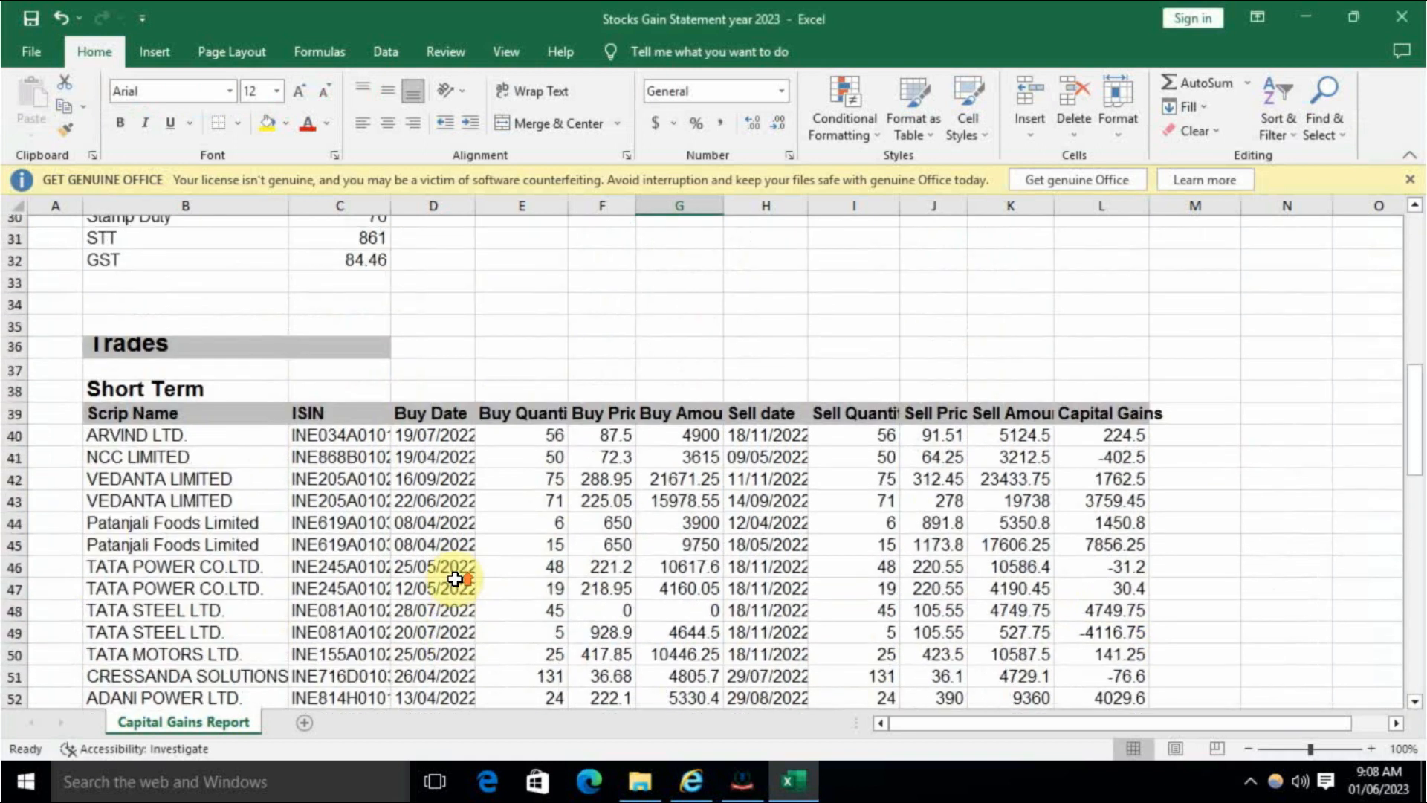
click(483, 435)
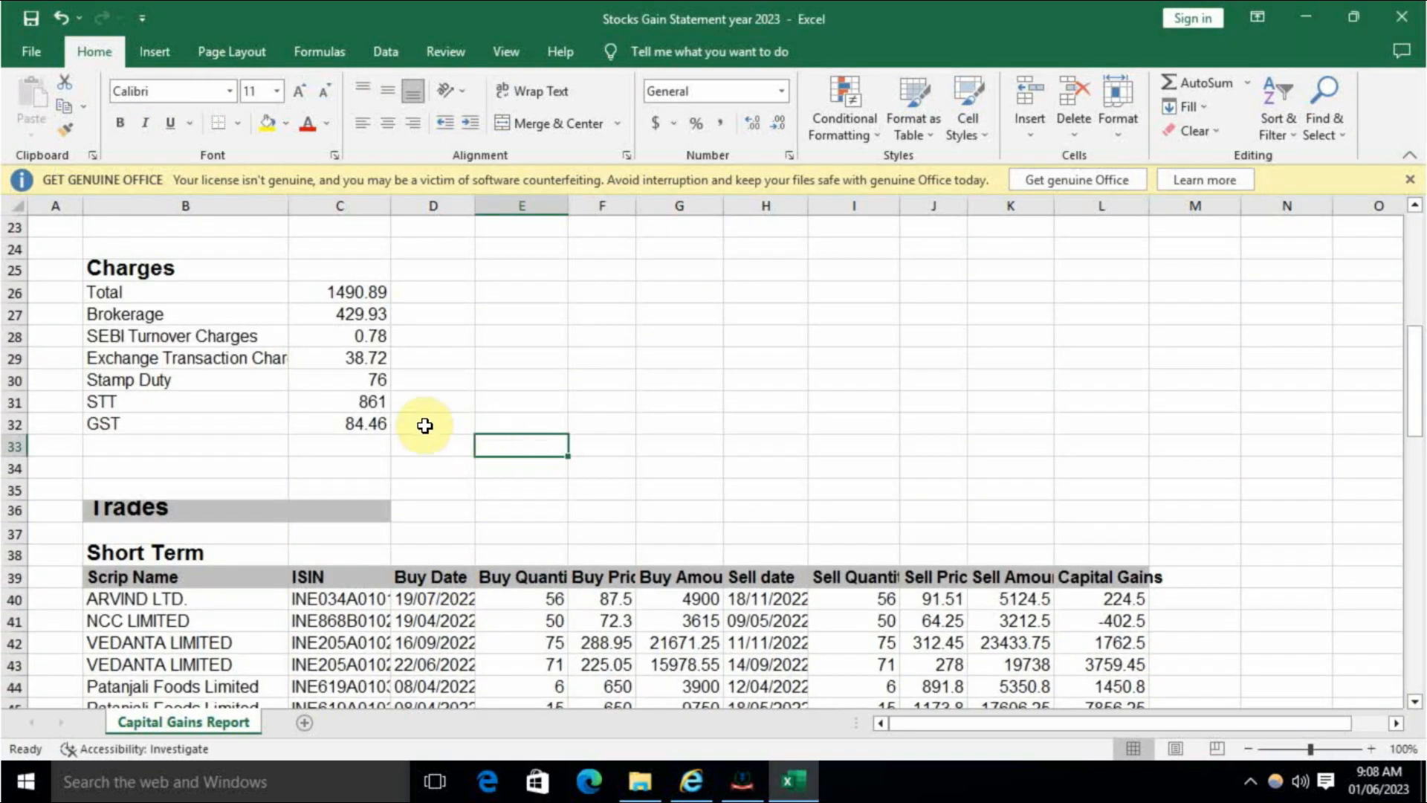
click(365, 290)
click(367, 315)
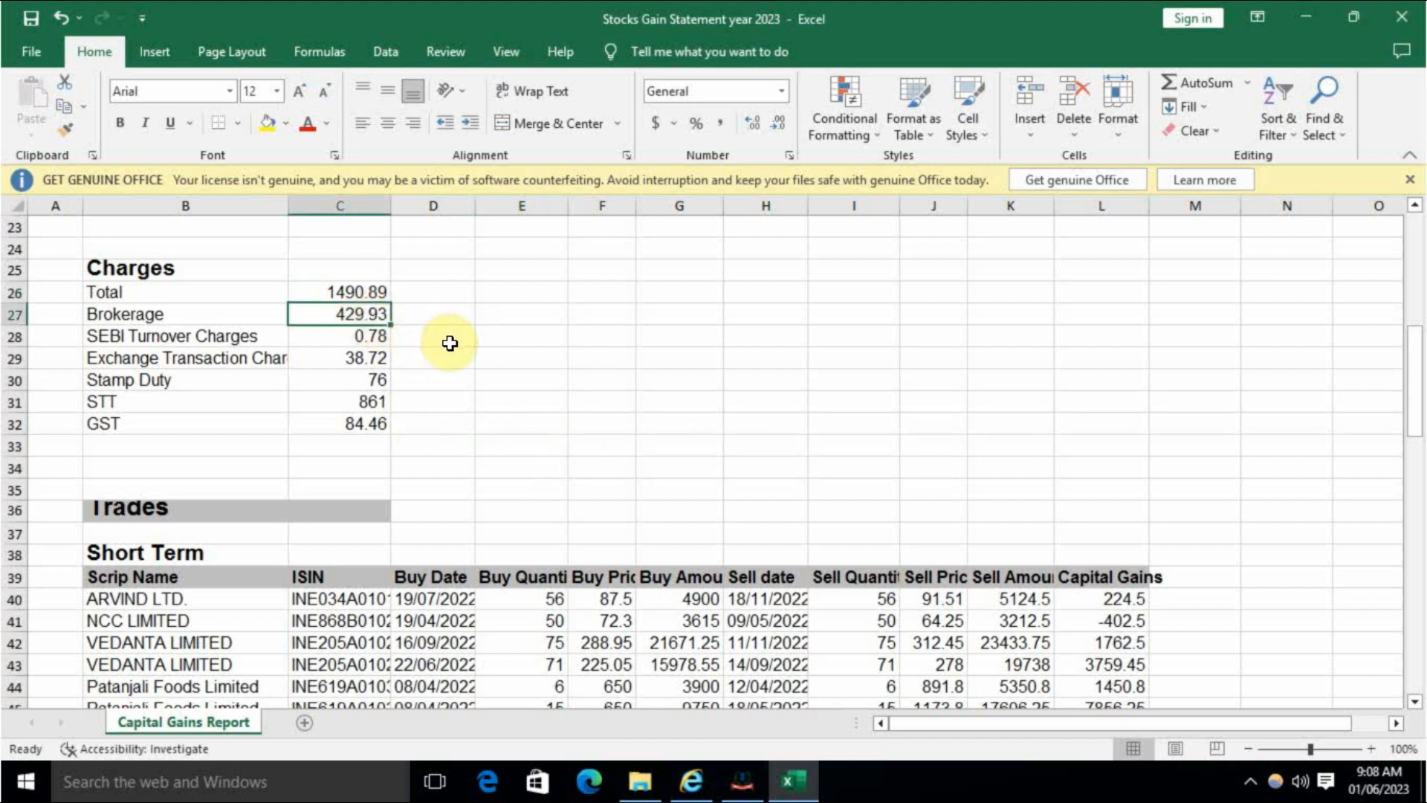
click(372, 337)
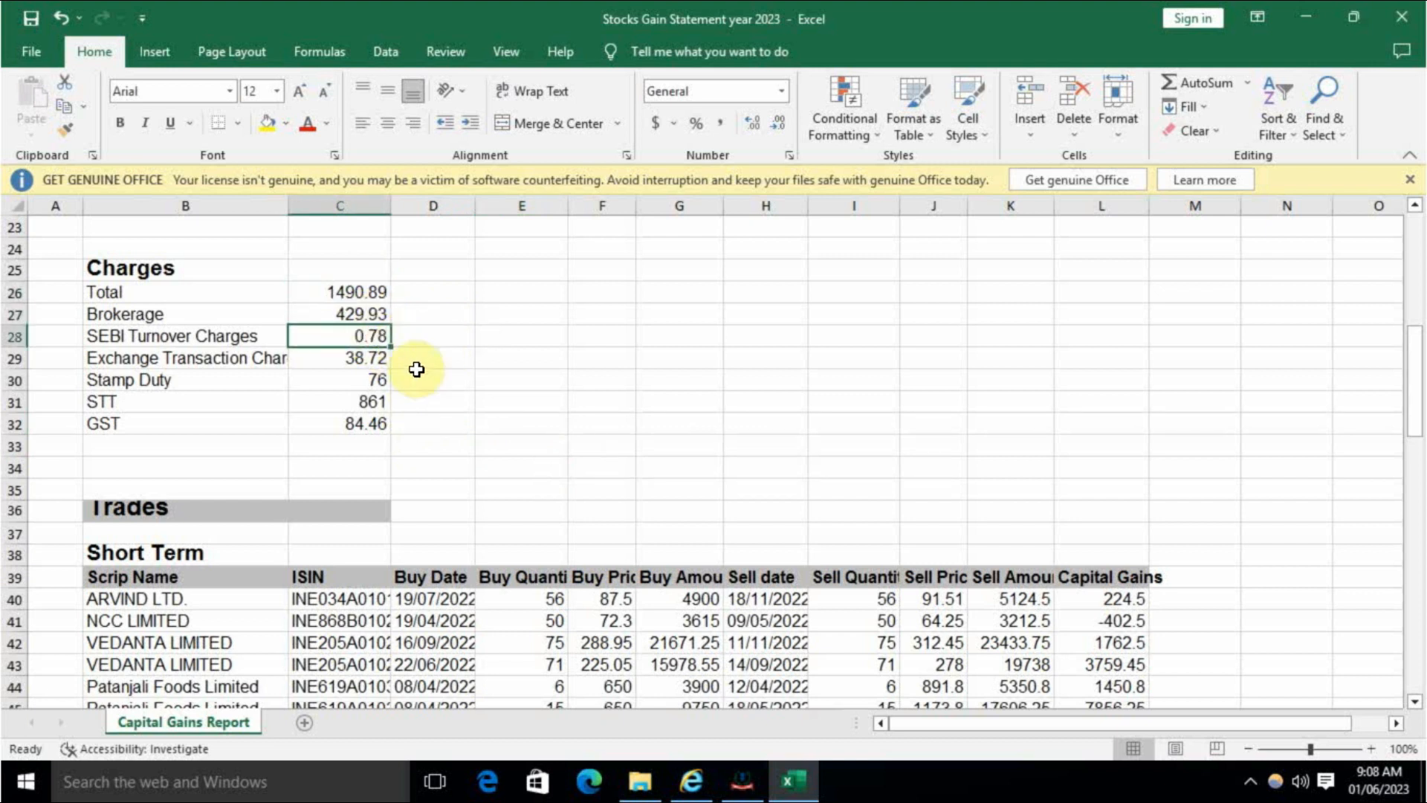
click(374, 363)
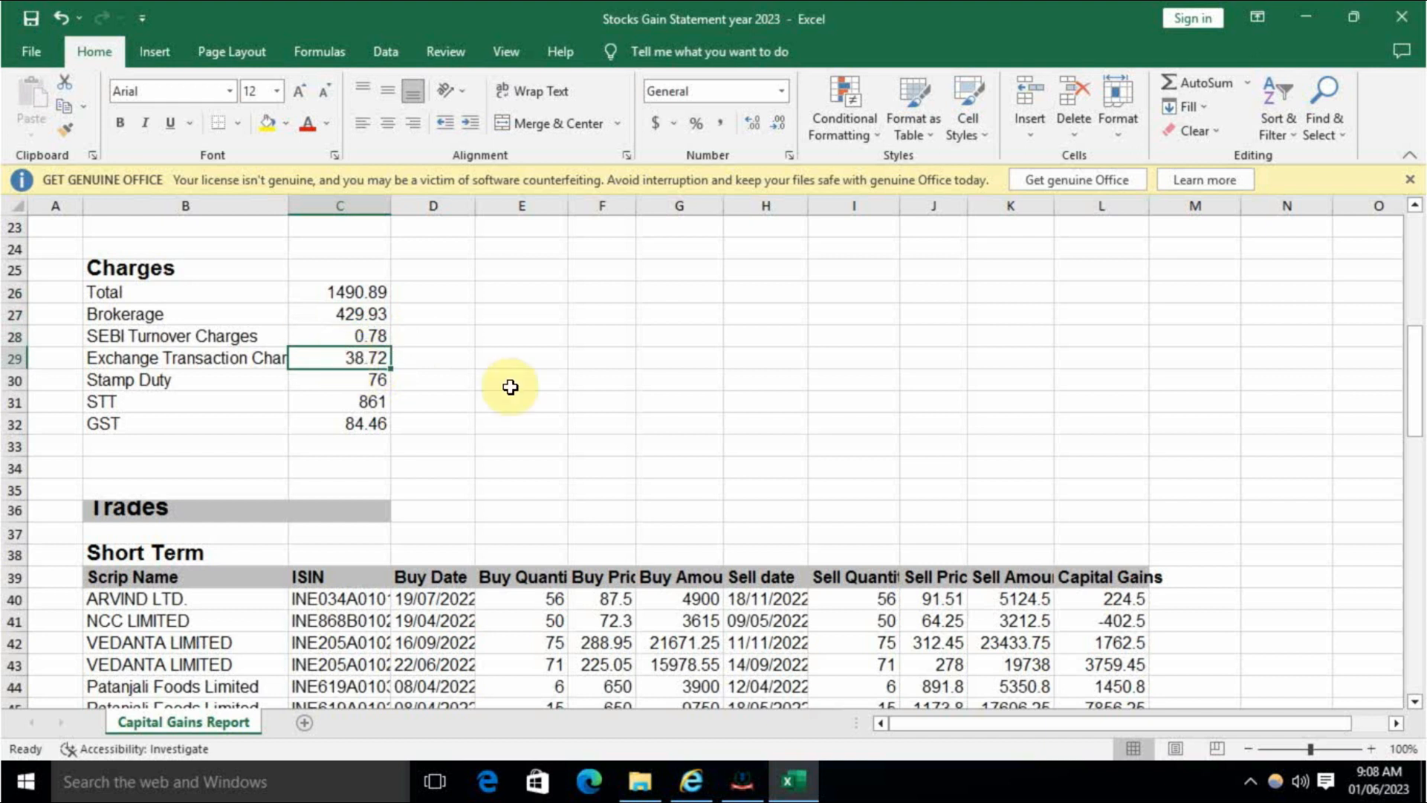
click(380, 377)
click(378, 401)
click(383, 420)
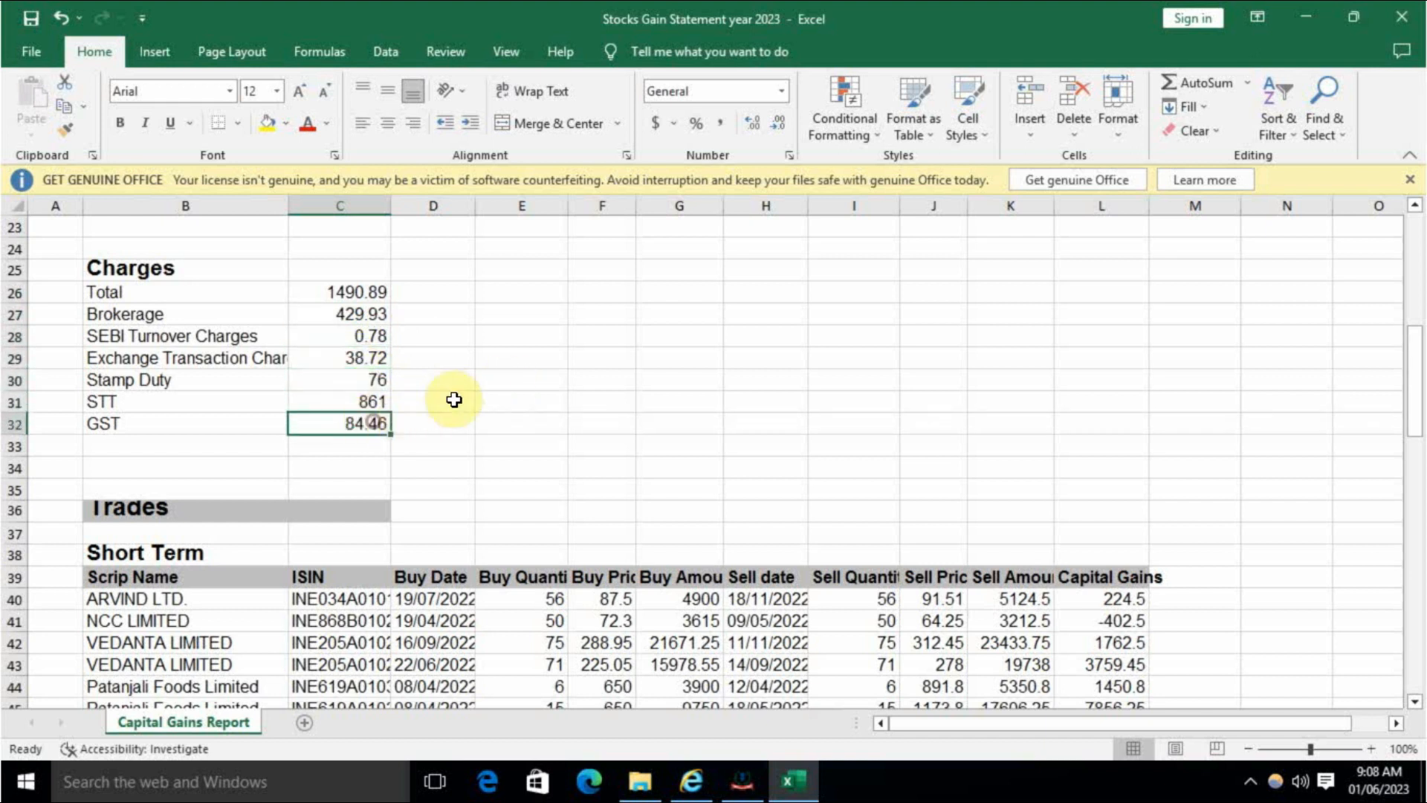
click(366, 295)
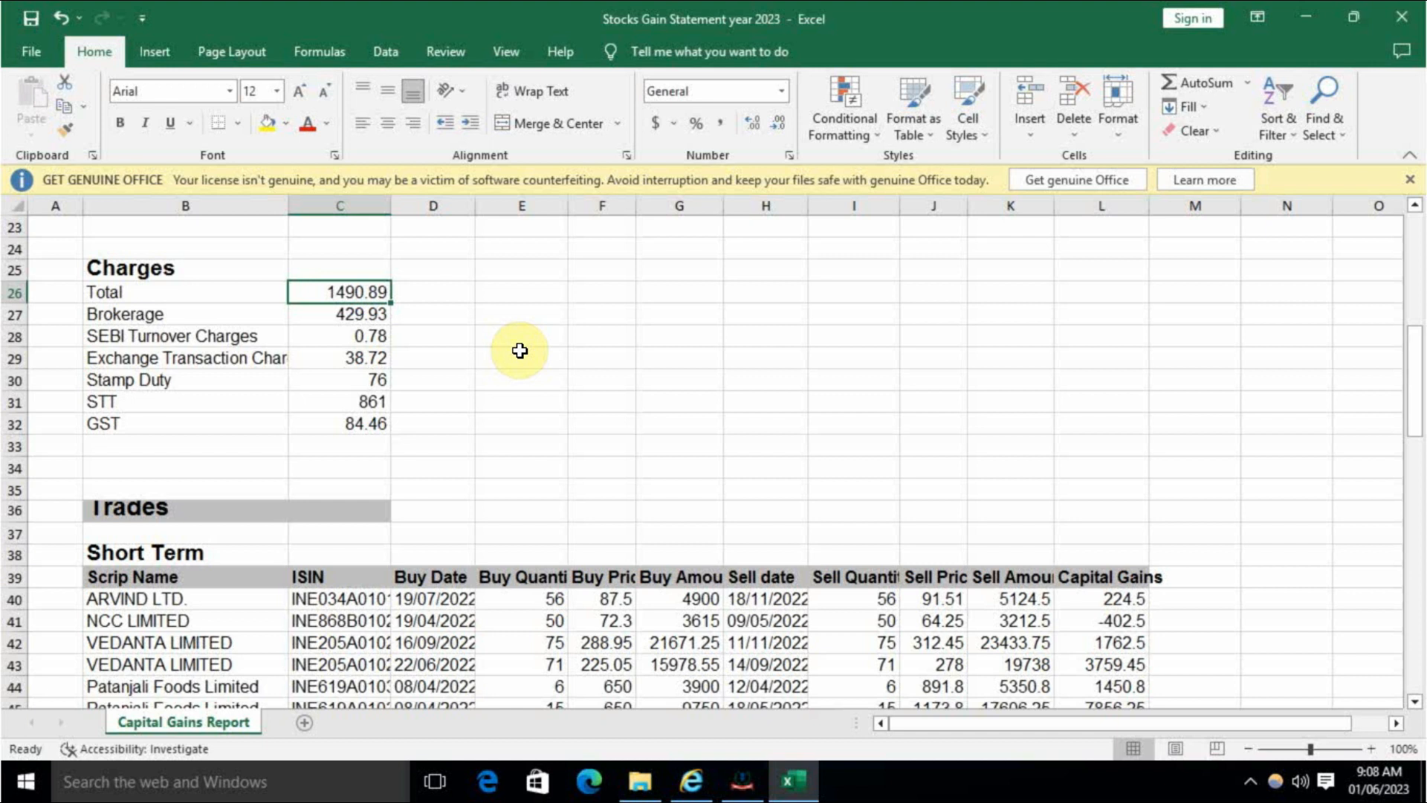
key(alt+Tab)
- Enter 1,491 as transfer expenditure, reducing the short-term gain to 52,745
click(678, 392)
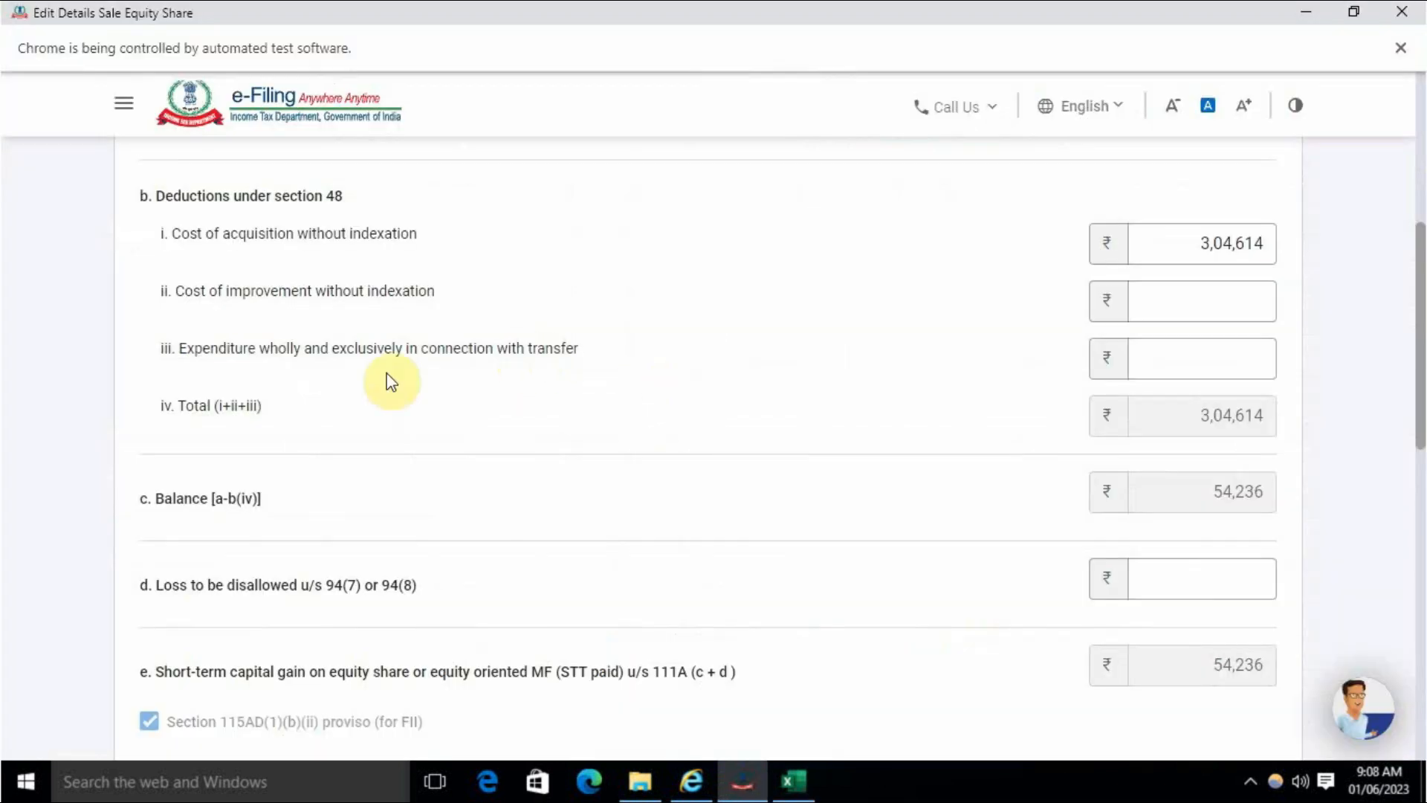
drag(180, 348, 249, 354)
drag(336, 344, 589, 350)
click(679, 367)
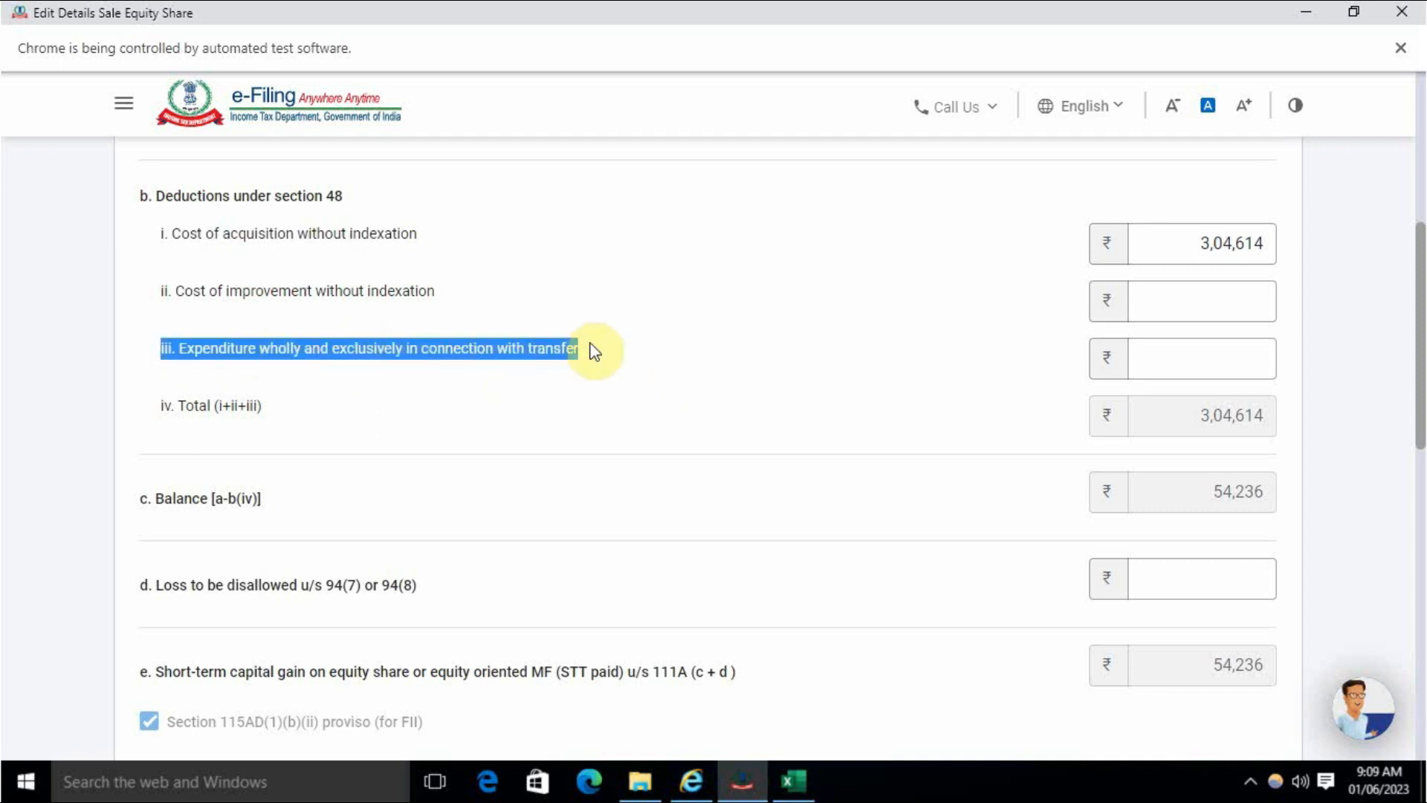
click(664, 375)
click(1173, 364)
key(alt+Tab)
key(alt+Tab)
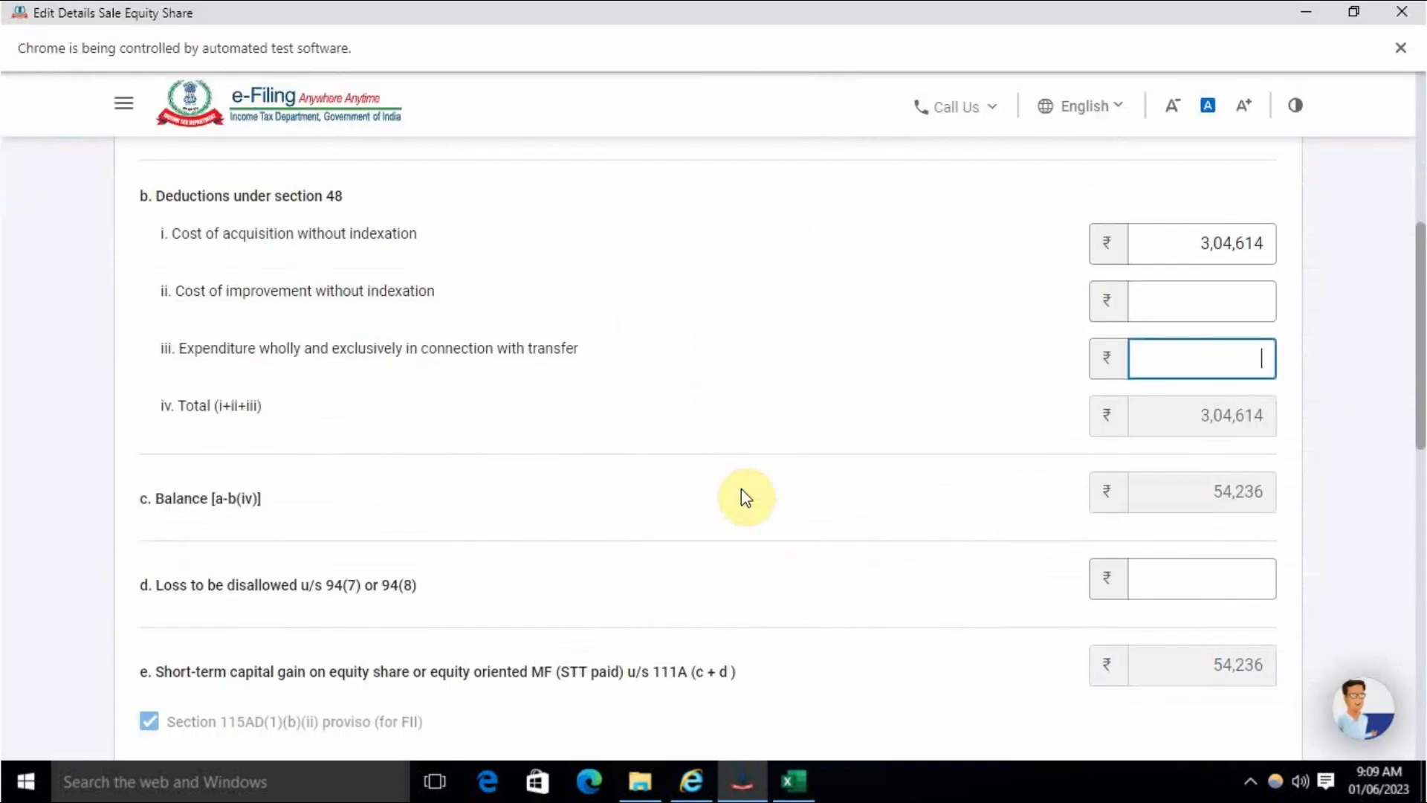
text(1491)
click(863, 357)
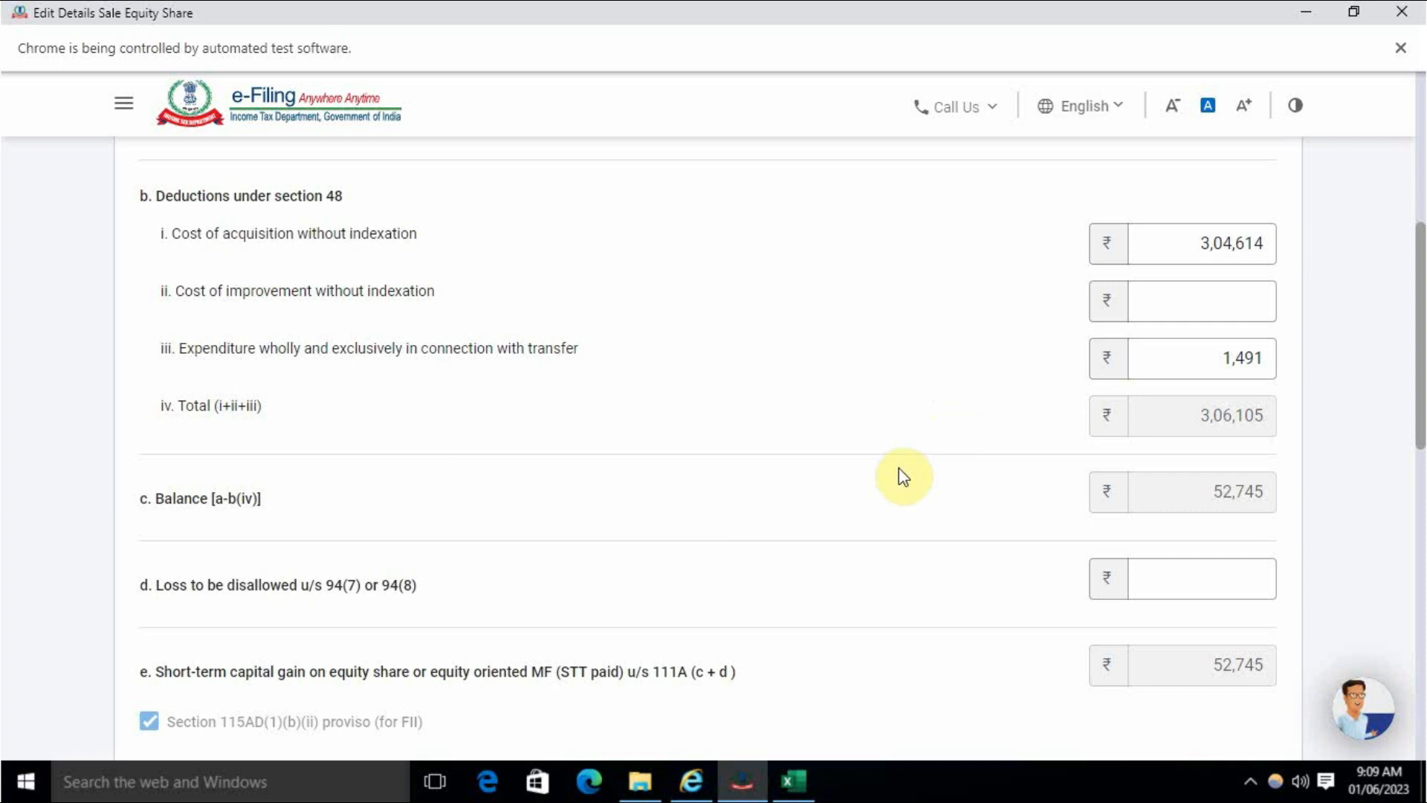
scroll(899, 564, down, 2)
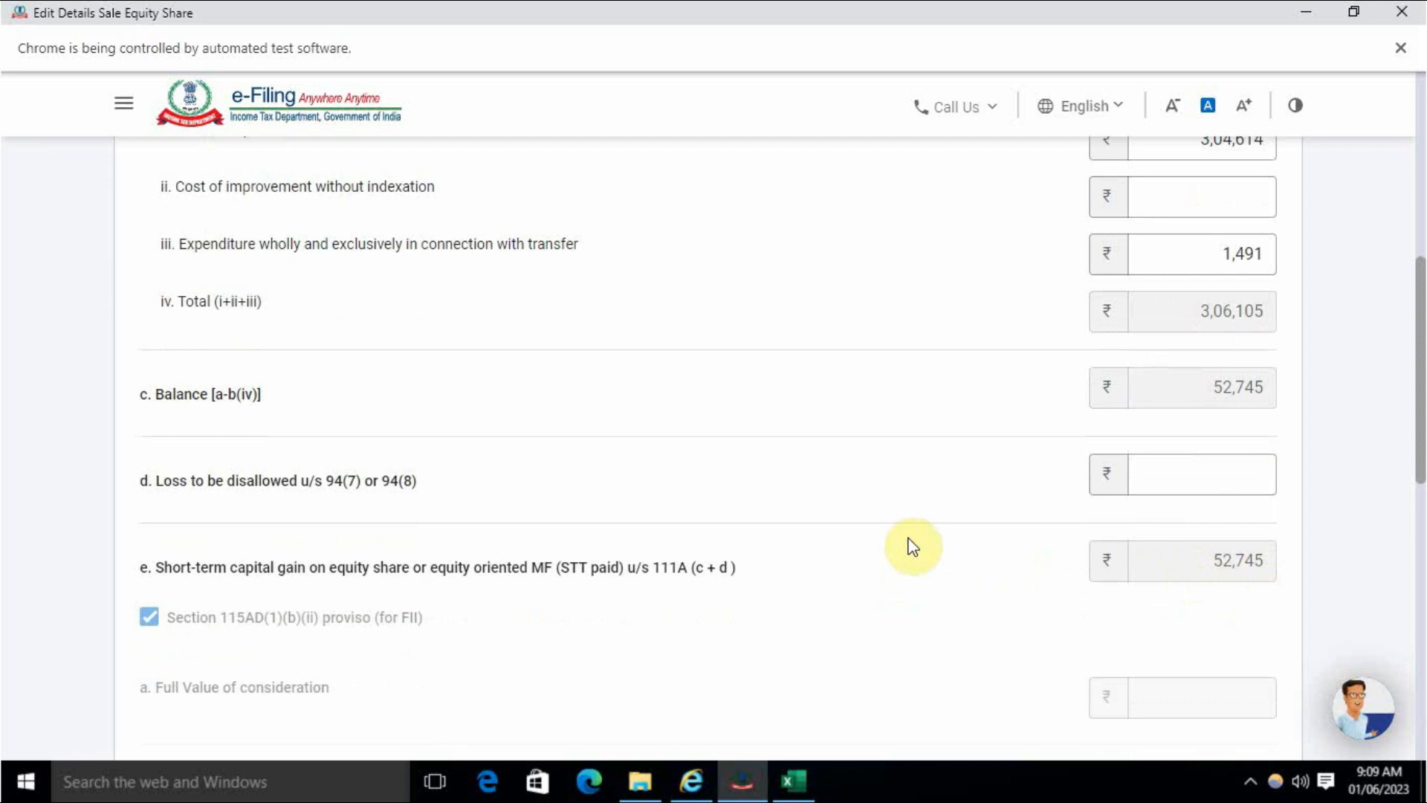
scroll(913, 547, down, 10)
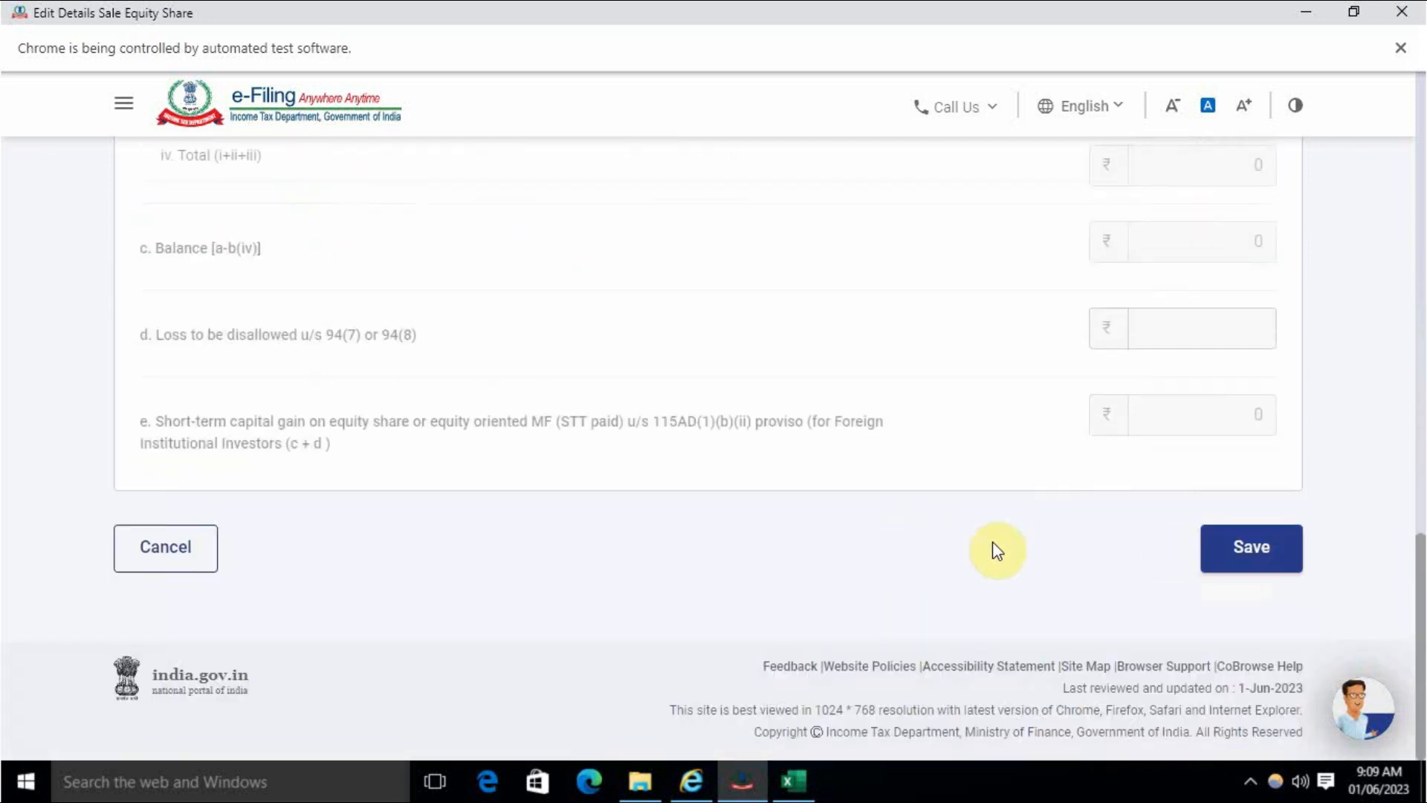
- Save the 111A sale details, leaving a ₹52,745 short-term gain and ₹0 long-term
click(1252, 556)
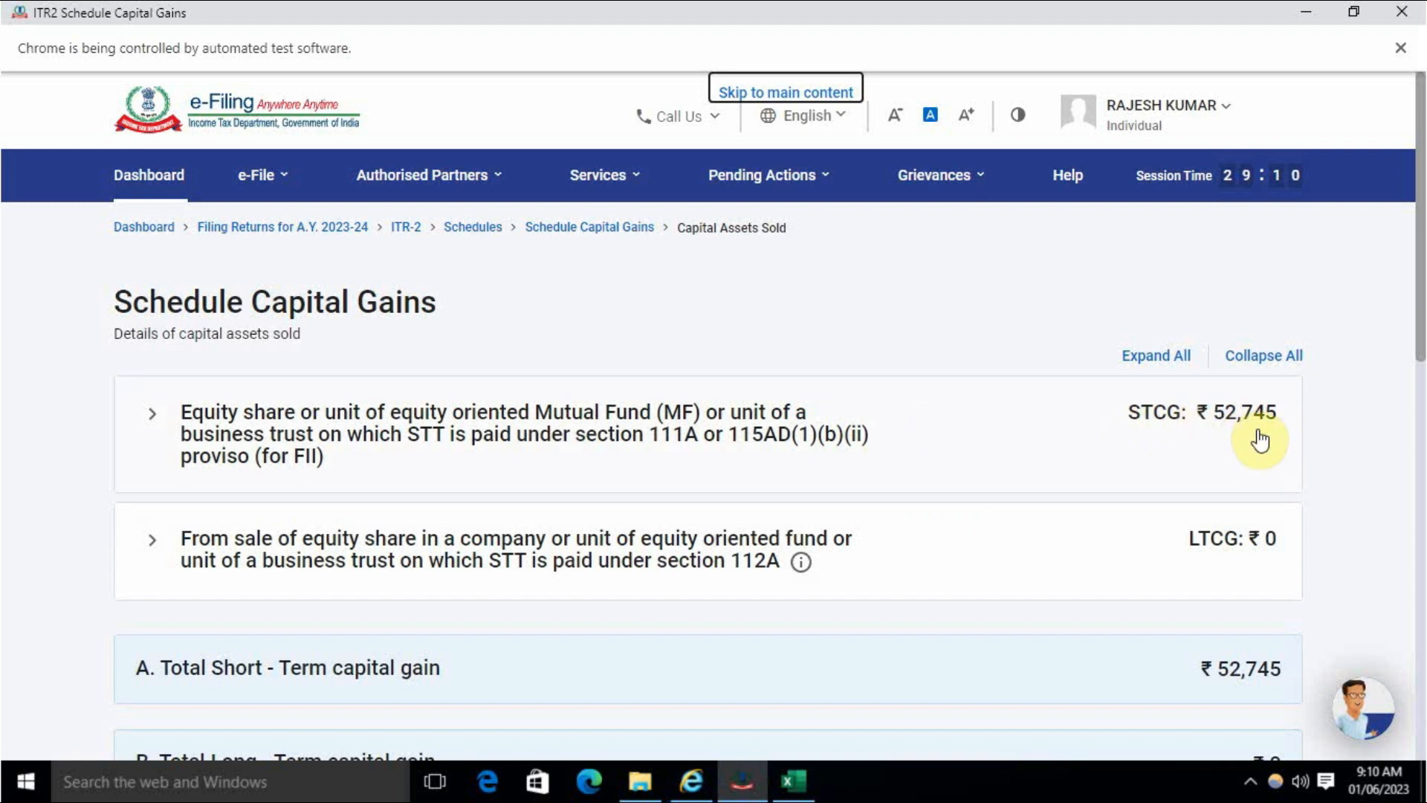
- In Excel, enter a formula in M68 taking L68 less the C26 charges, giving 52745.86
click(793, 780)
scroll(918, 592, down, 5)
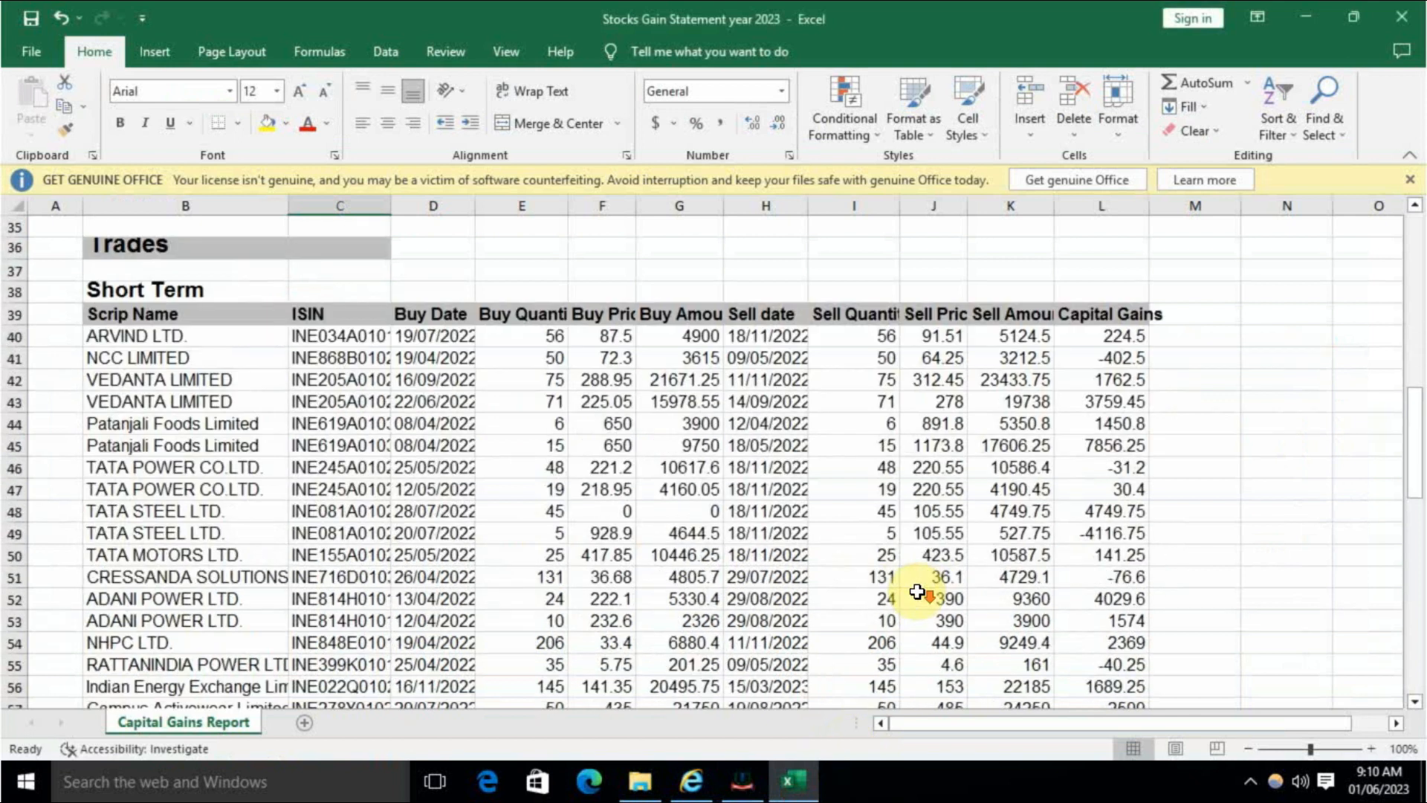
scroll(918, 592, down, 6)
click(1112, 556)
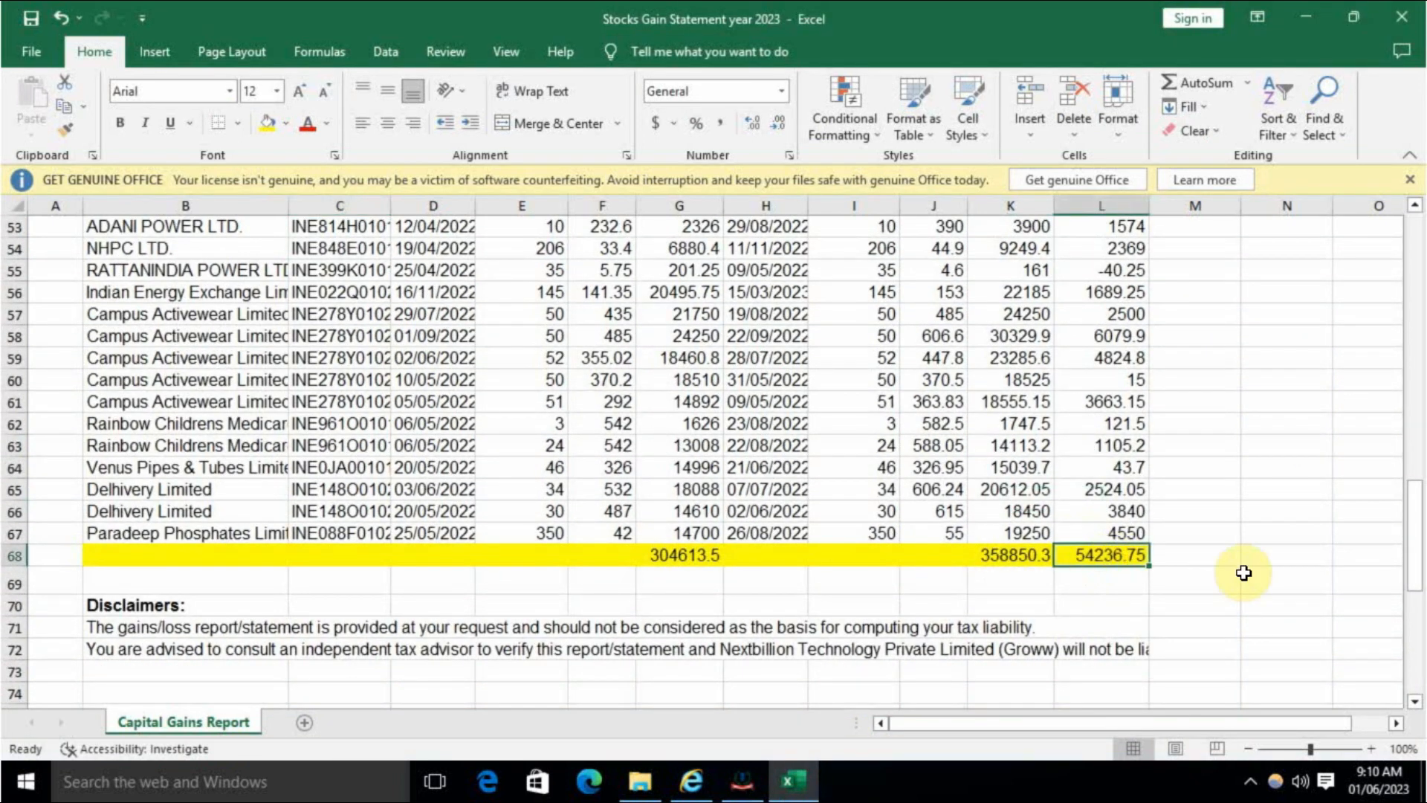
key(Right)
text(+)
key(Left)
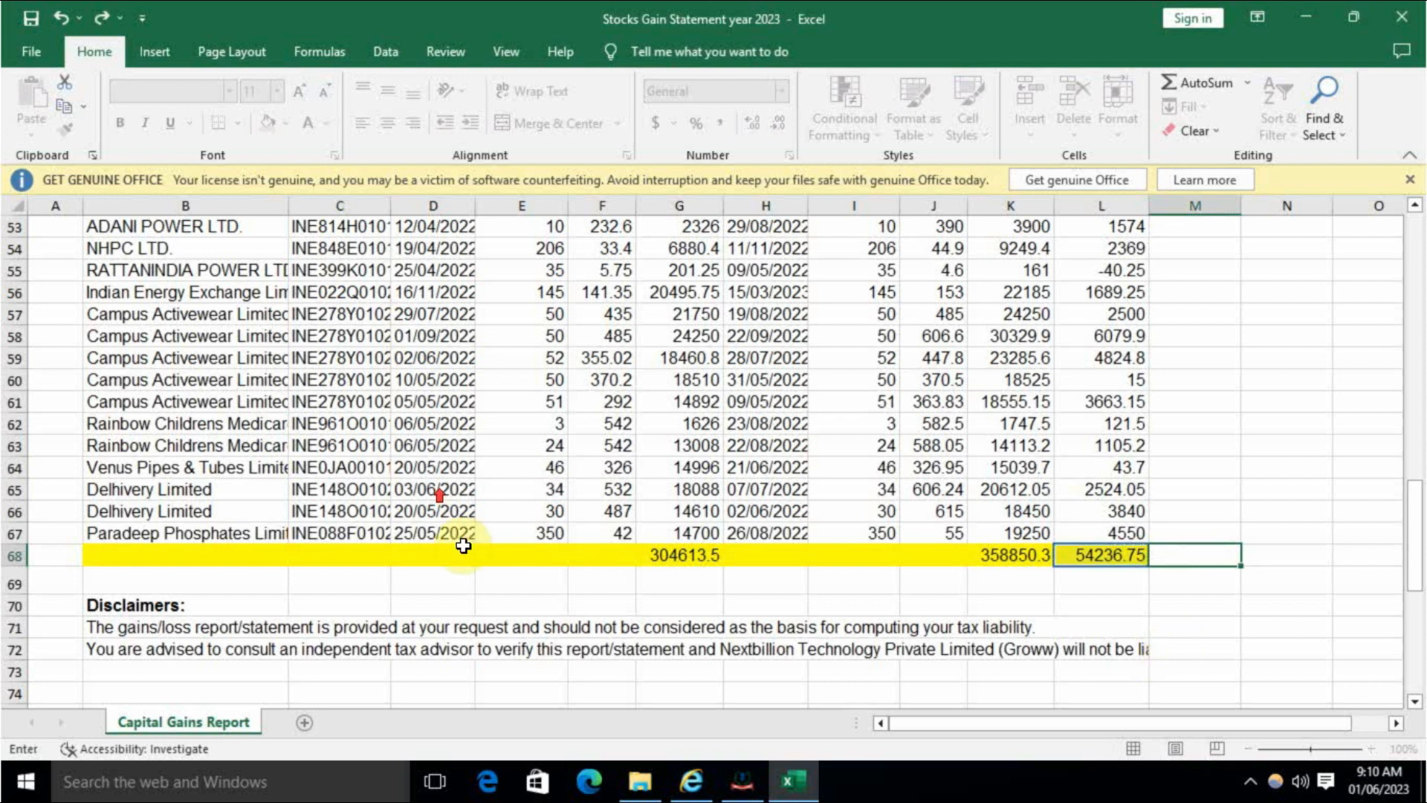
scroll(463, 546, up, 11)
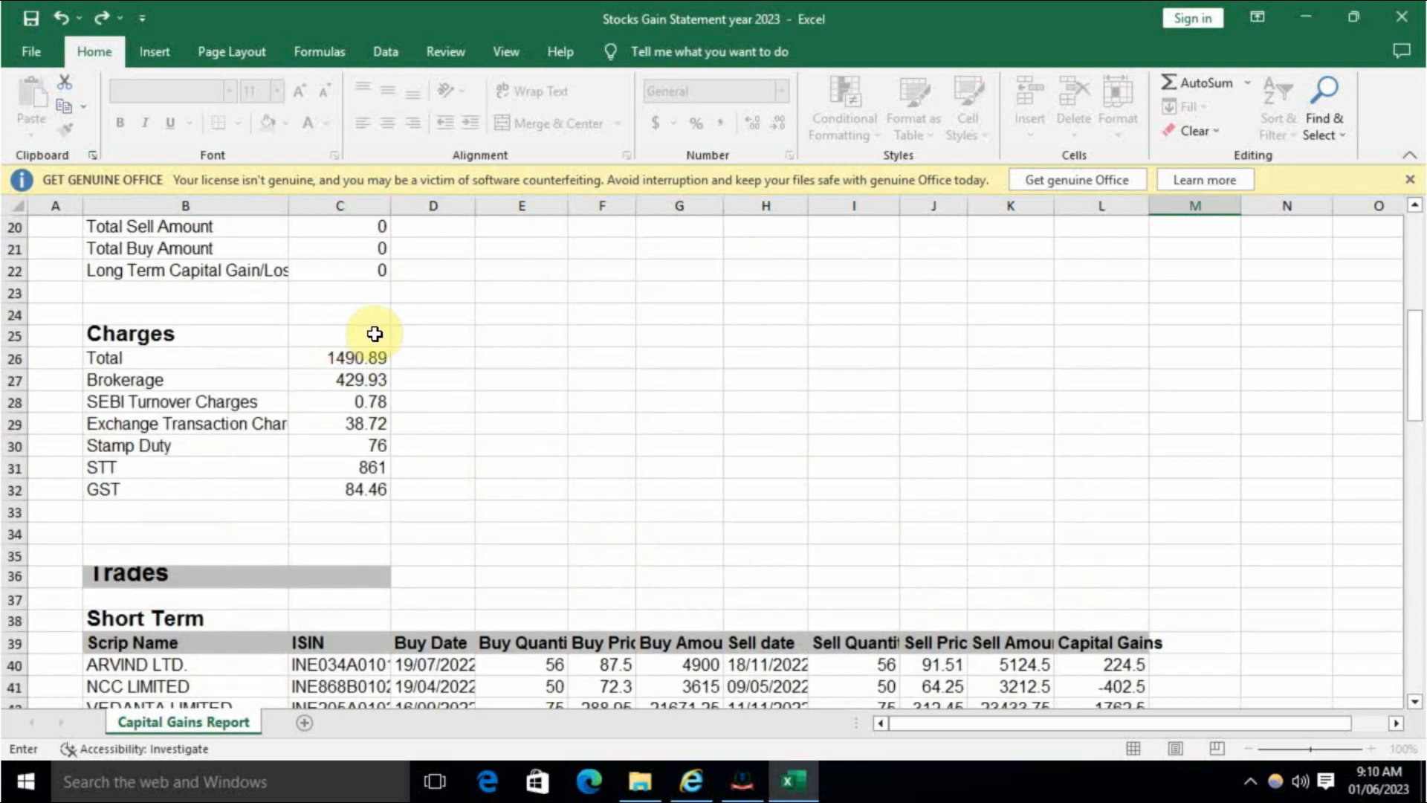
click(373, 334)
key(Return)
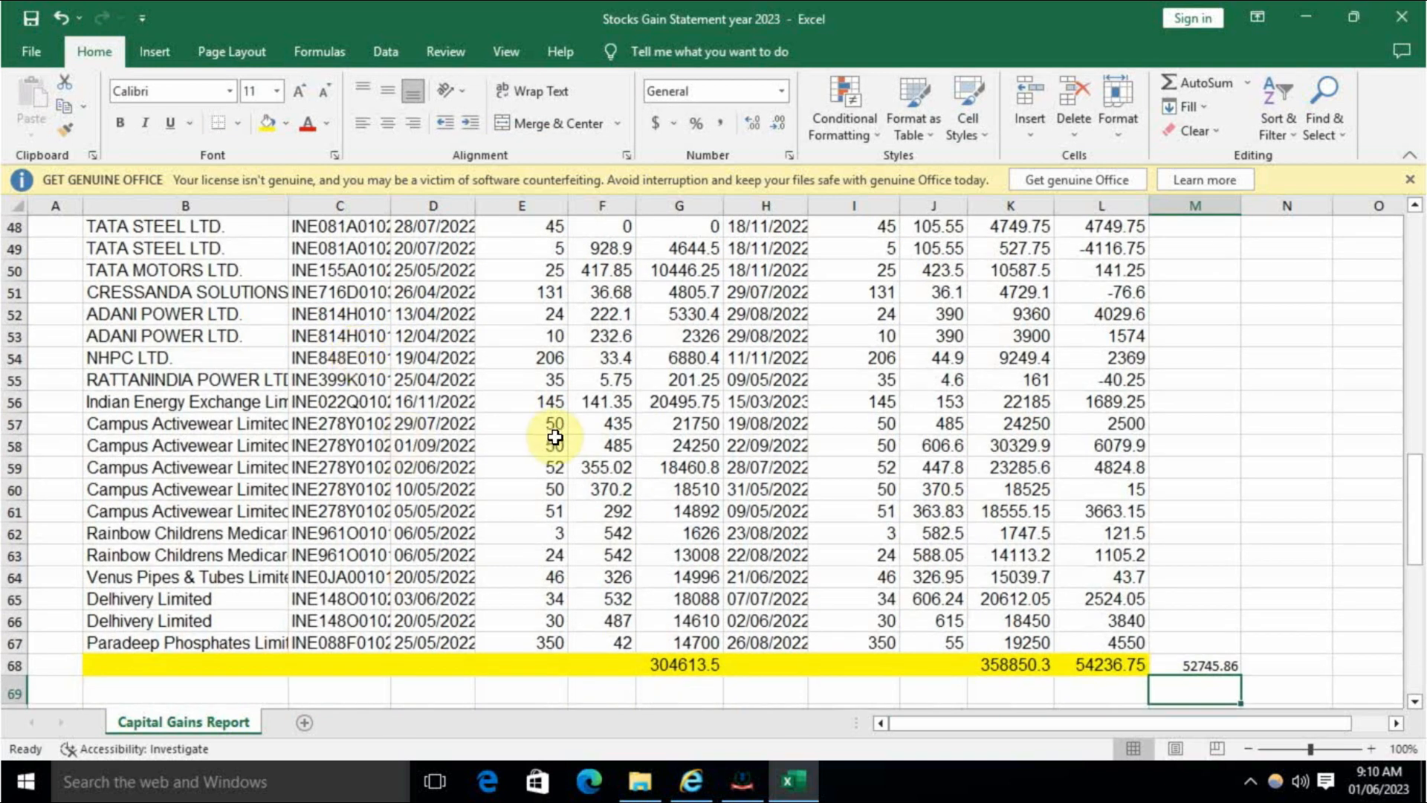
click(742, 780)
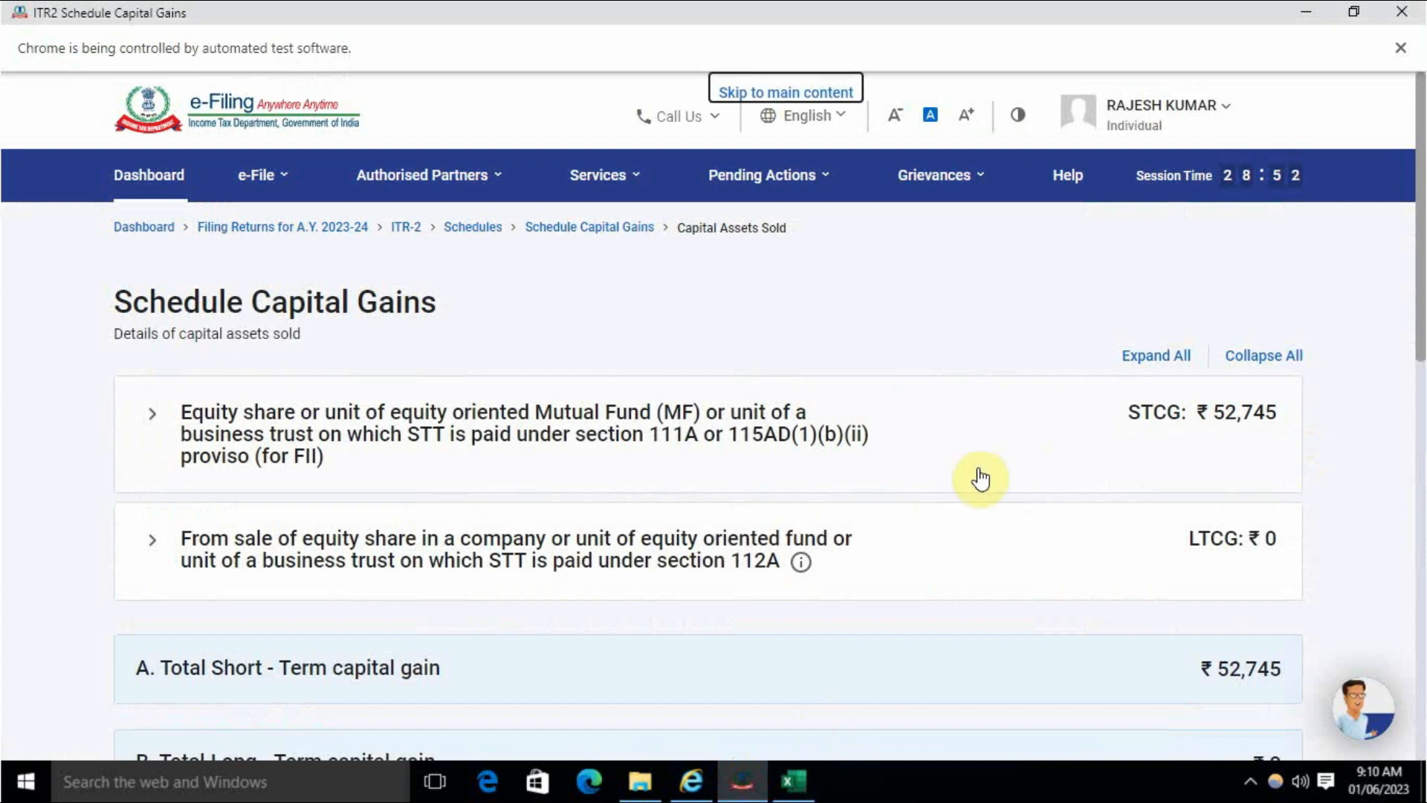
- Check the ₹52,745 short-term and ₹0 long-term totals in Schedule Capital Gains, then confirm it
scroll(956, 471, down, 2)
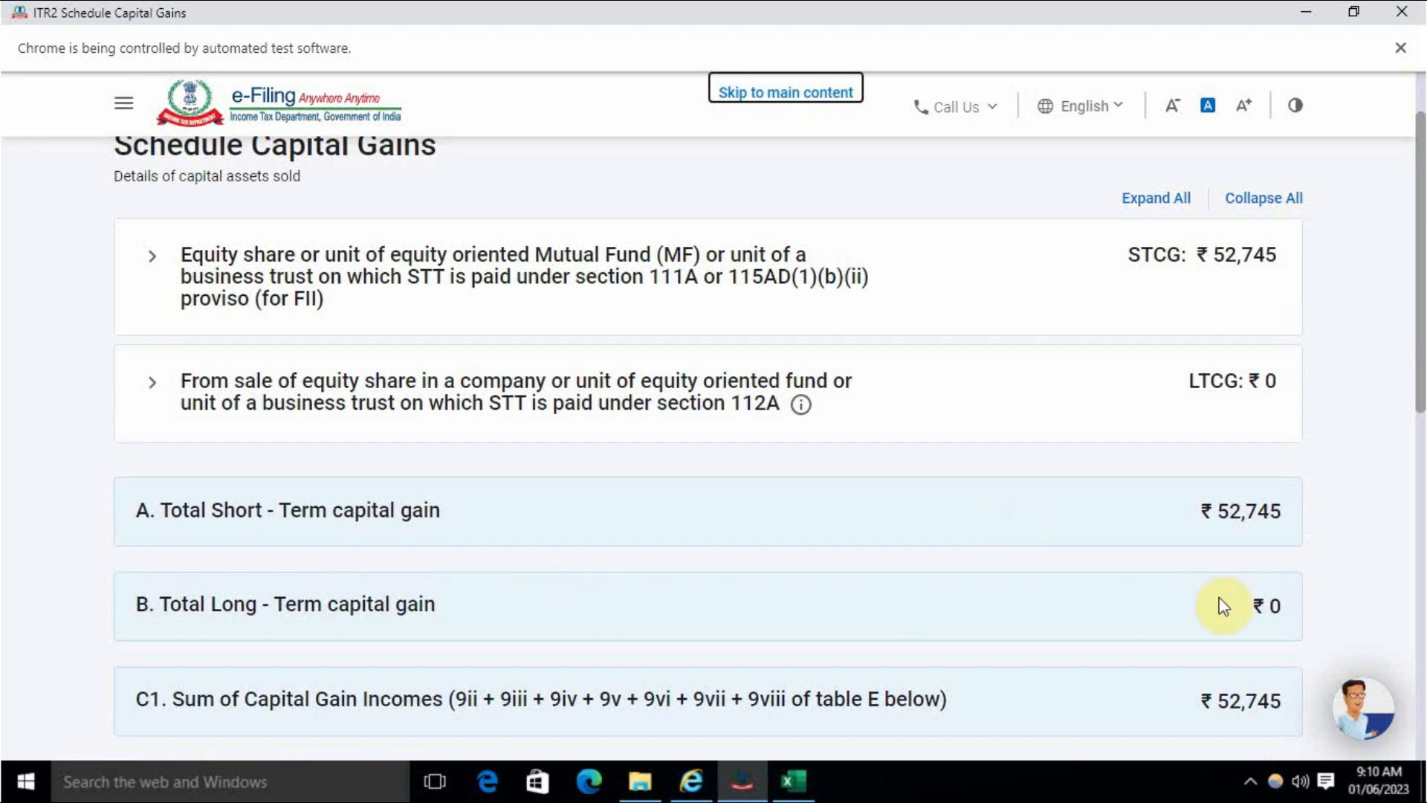
scroll(831, 567, down, 5)
scroll(836, 562, up, 1)
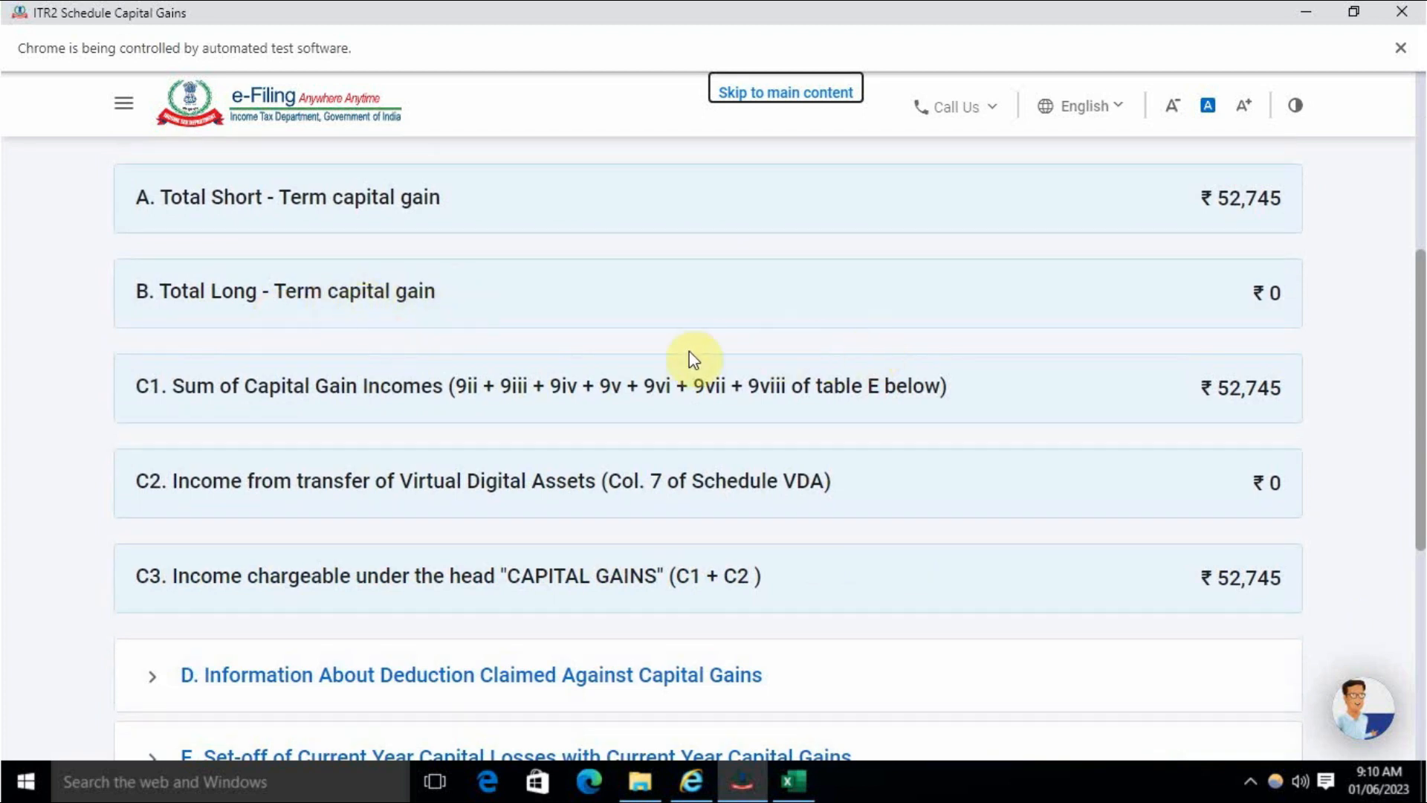
scroll(689, 353, up, 1)
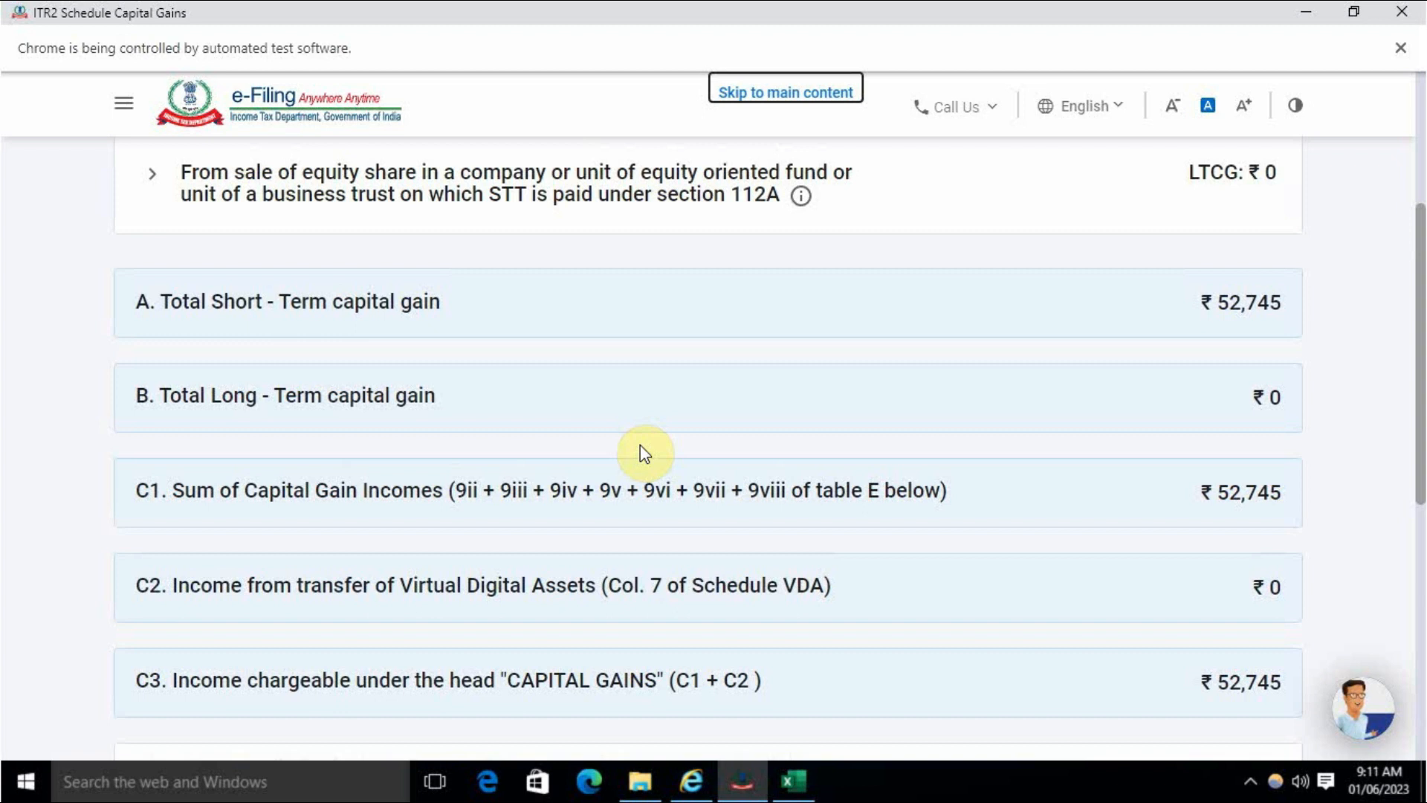
scroll(701, 434, down, 3)
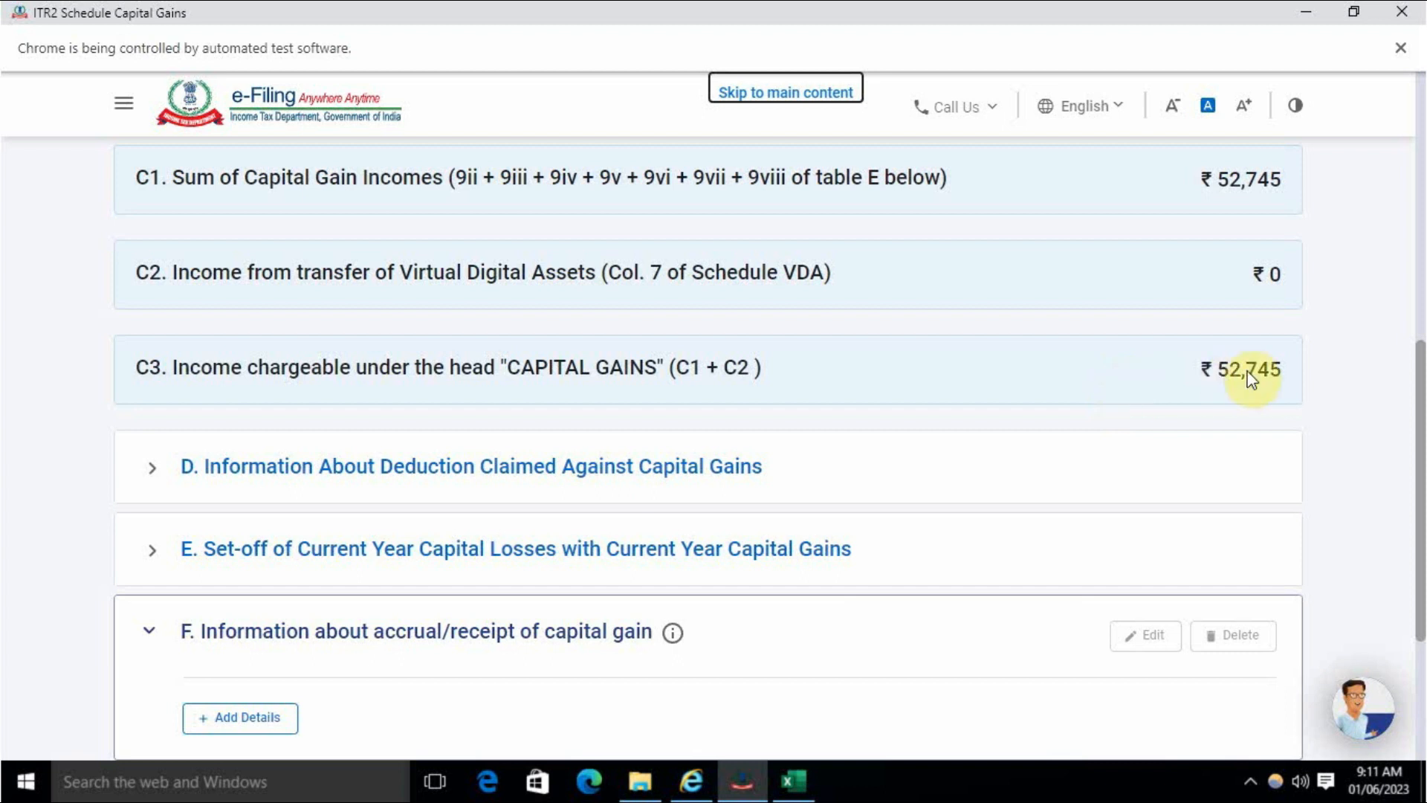
scroll(1215, 418, down, 3)
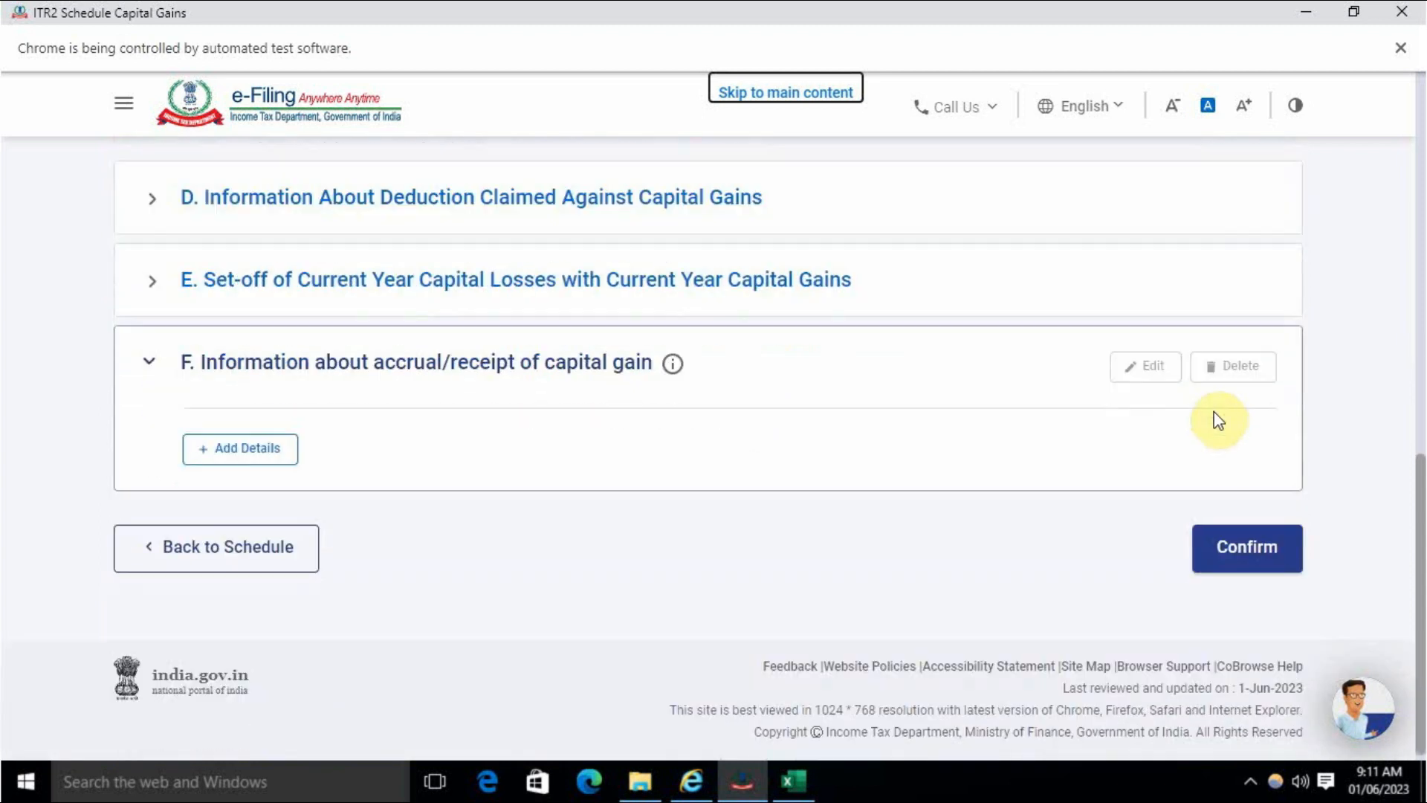
click(1256, 552)
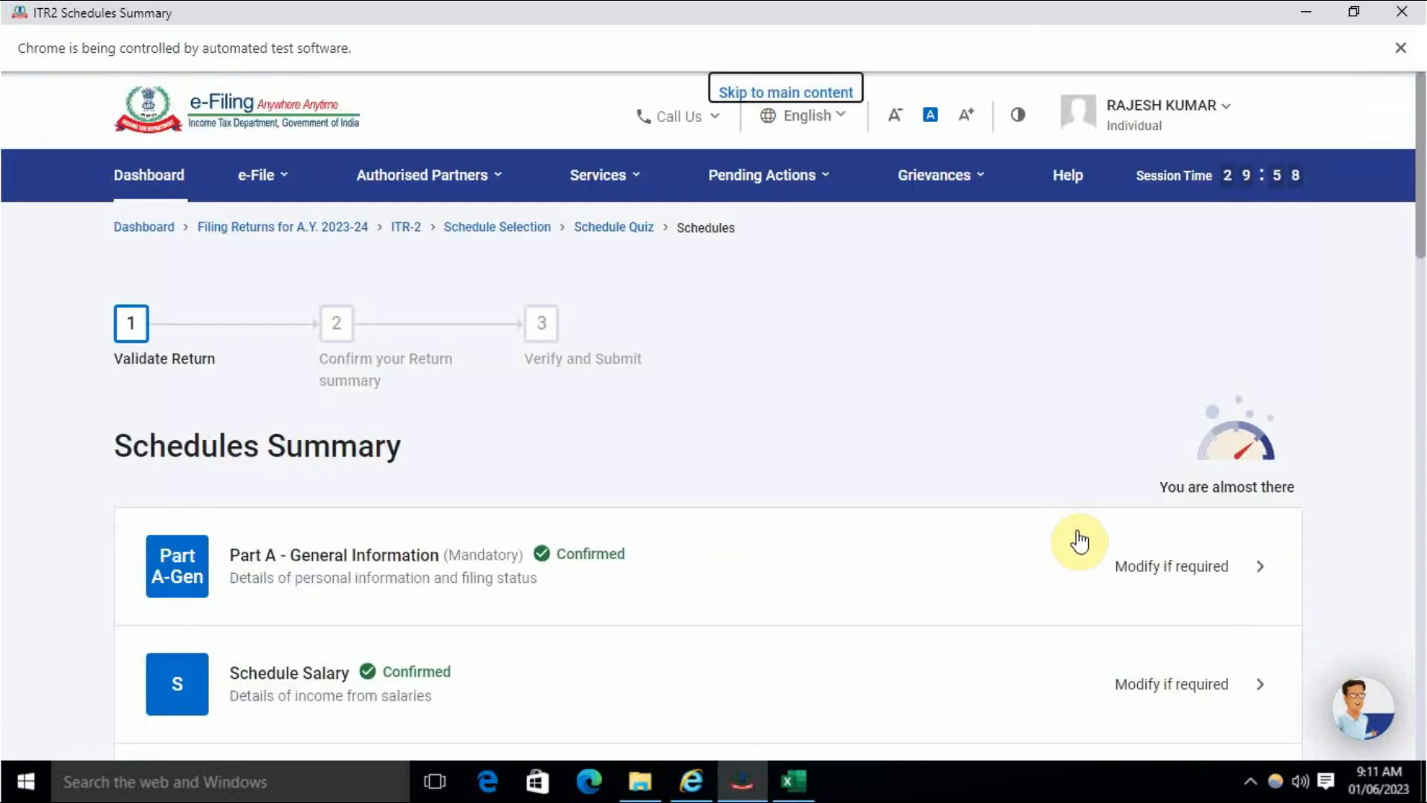
- Confirm Schedule 112A without adding any entries
scroll(1076, 539, down, 5)
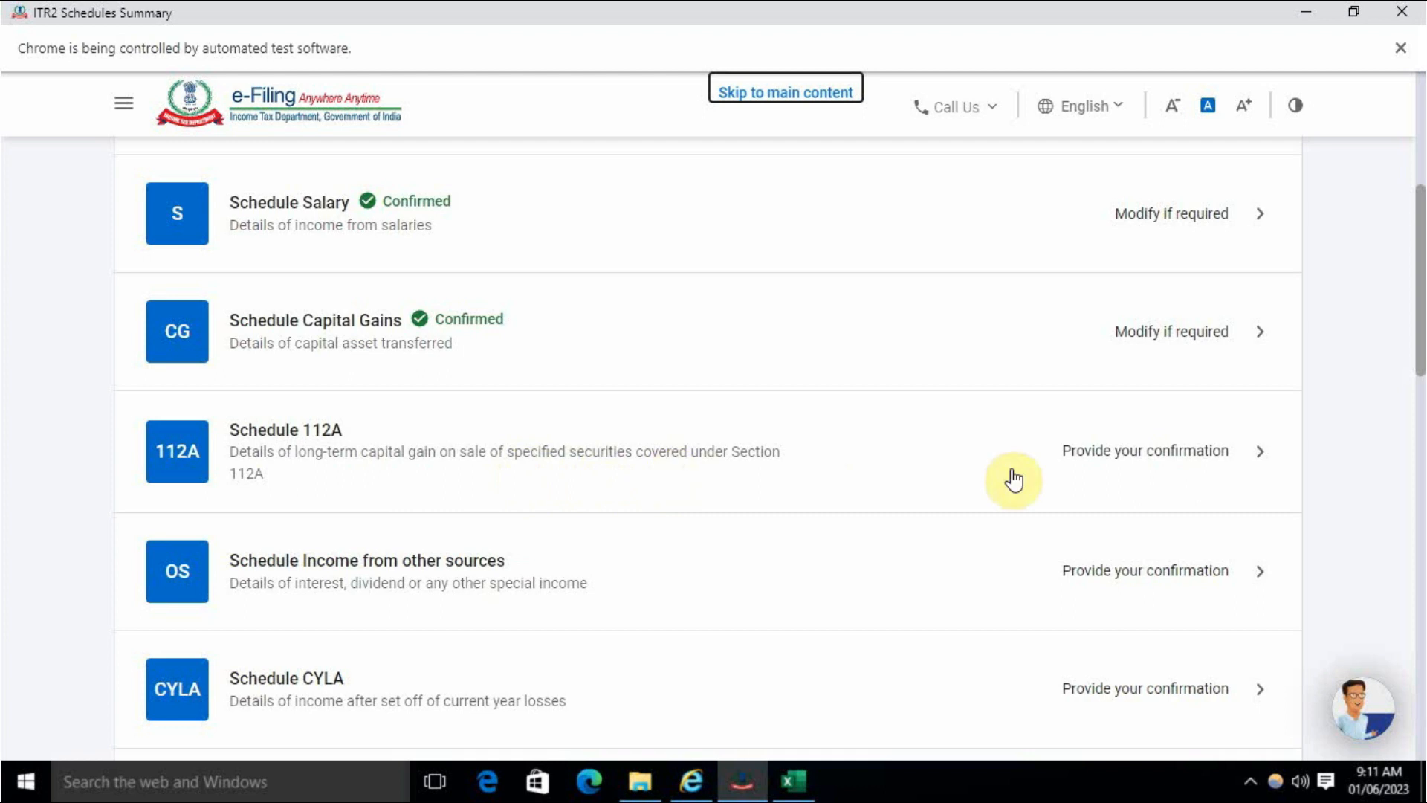
click(1071, 458)
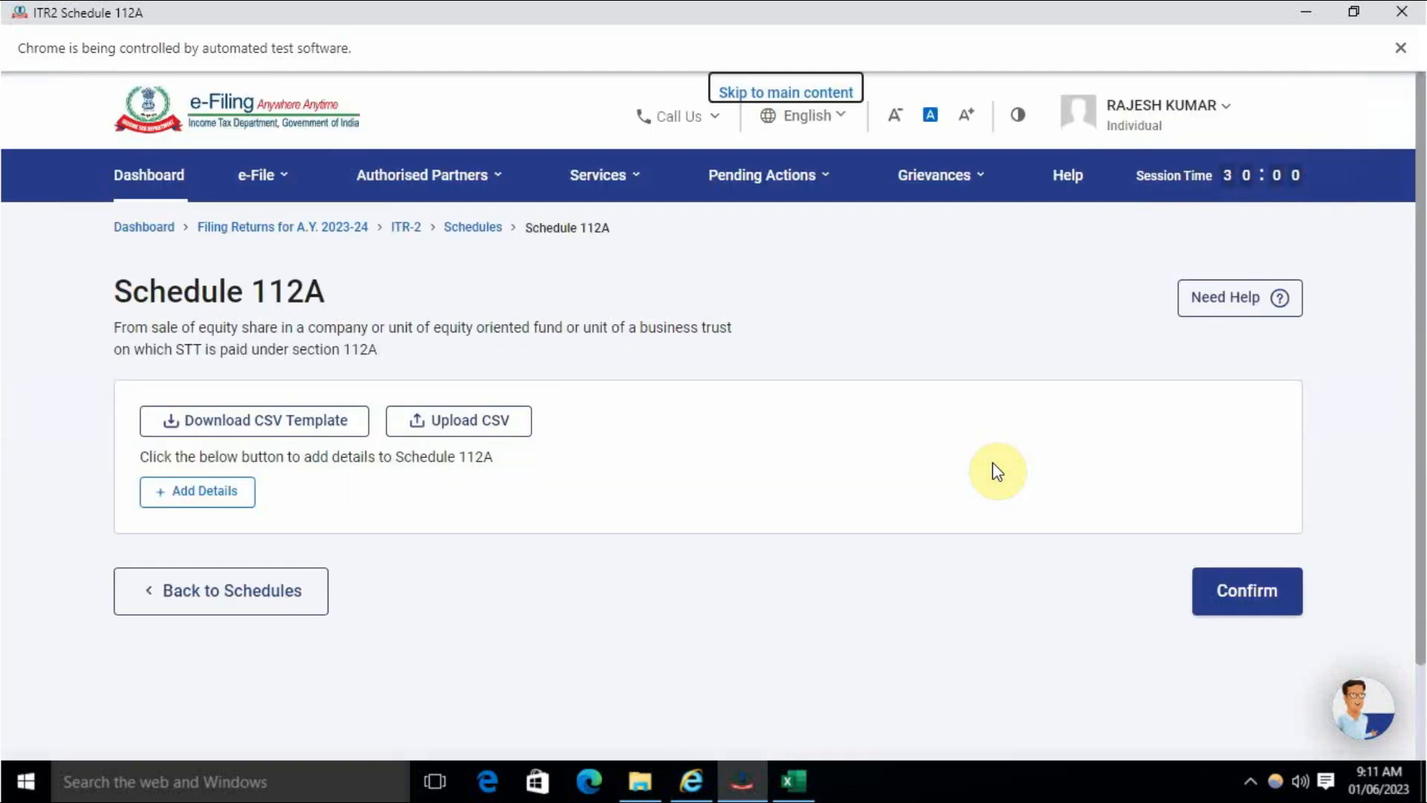
click(1253, 595)
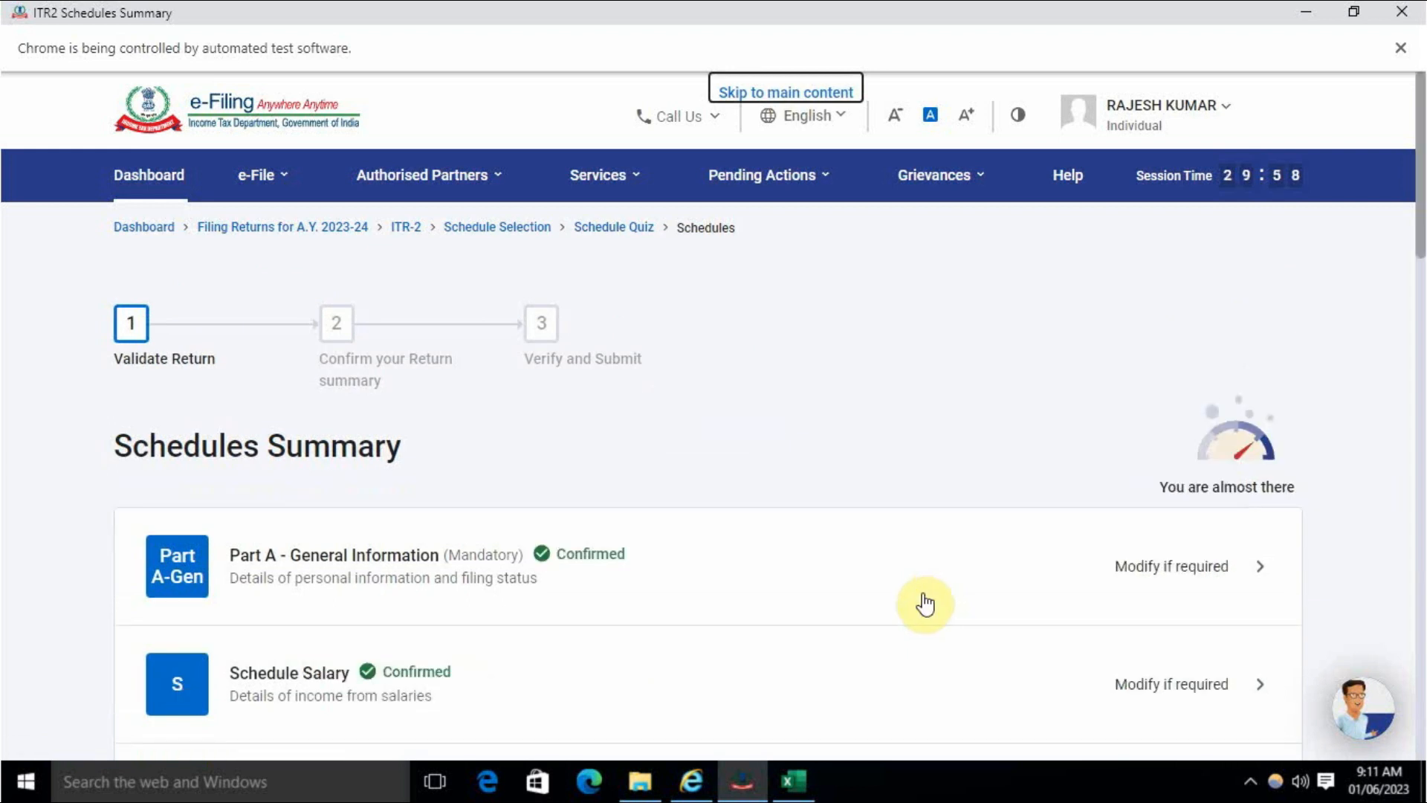
scroll(922, 592, down, 7)
scroll(916, 592, down, 2)
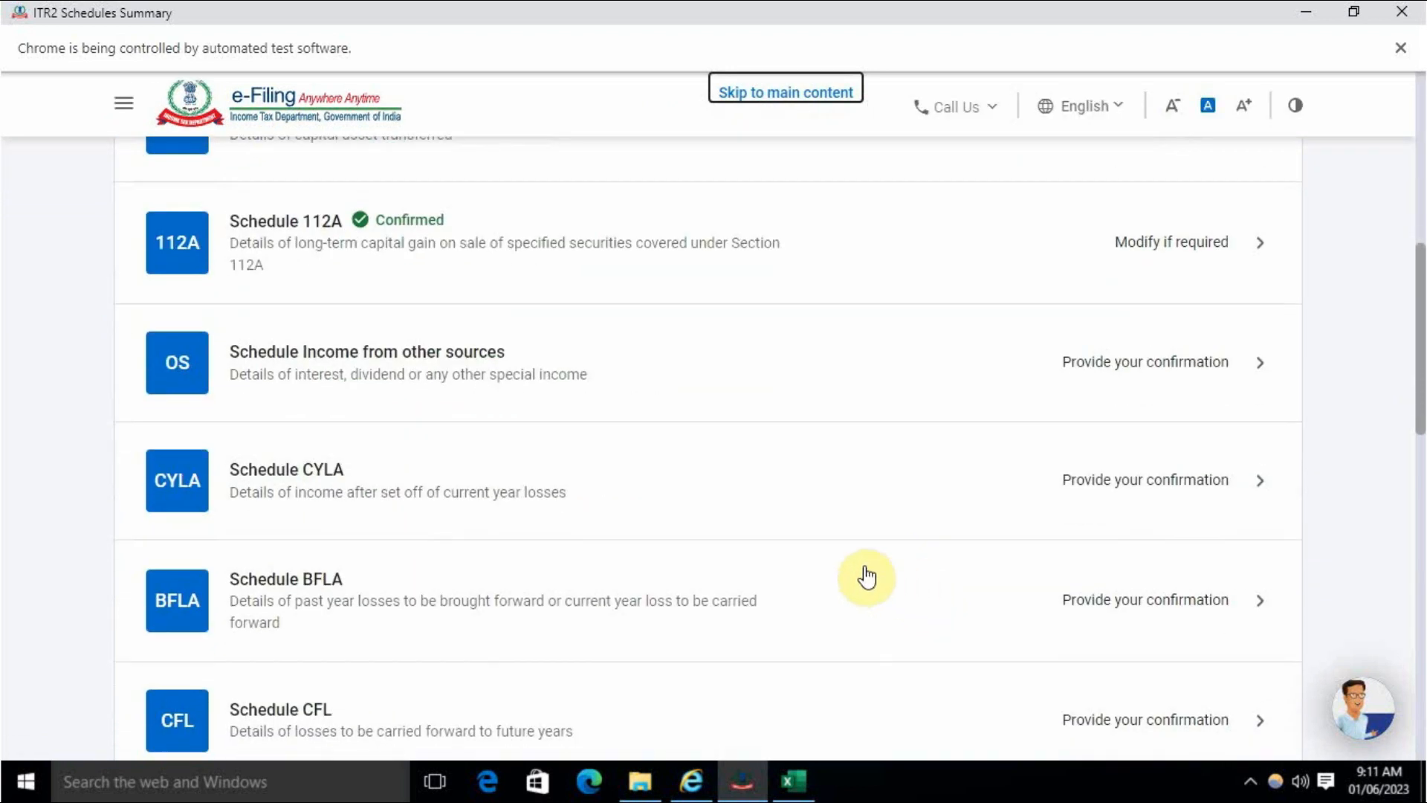
- Open Schedule Other Sources and look over its income lines, all still at ₹0
click(1144, 369)
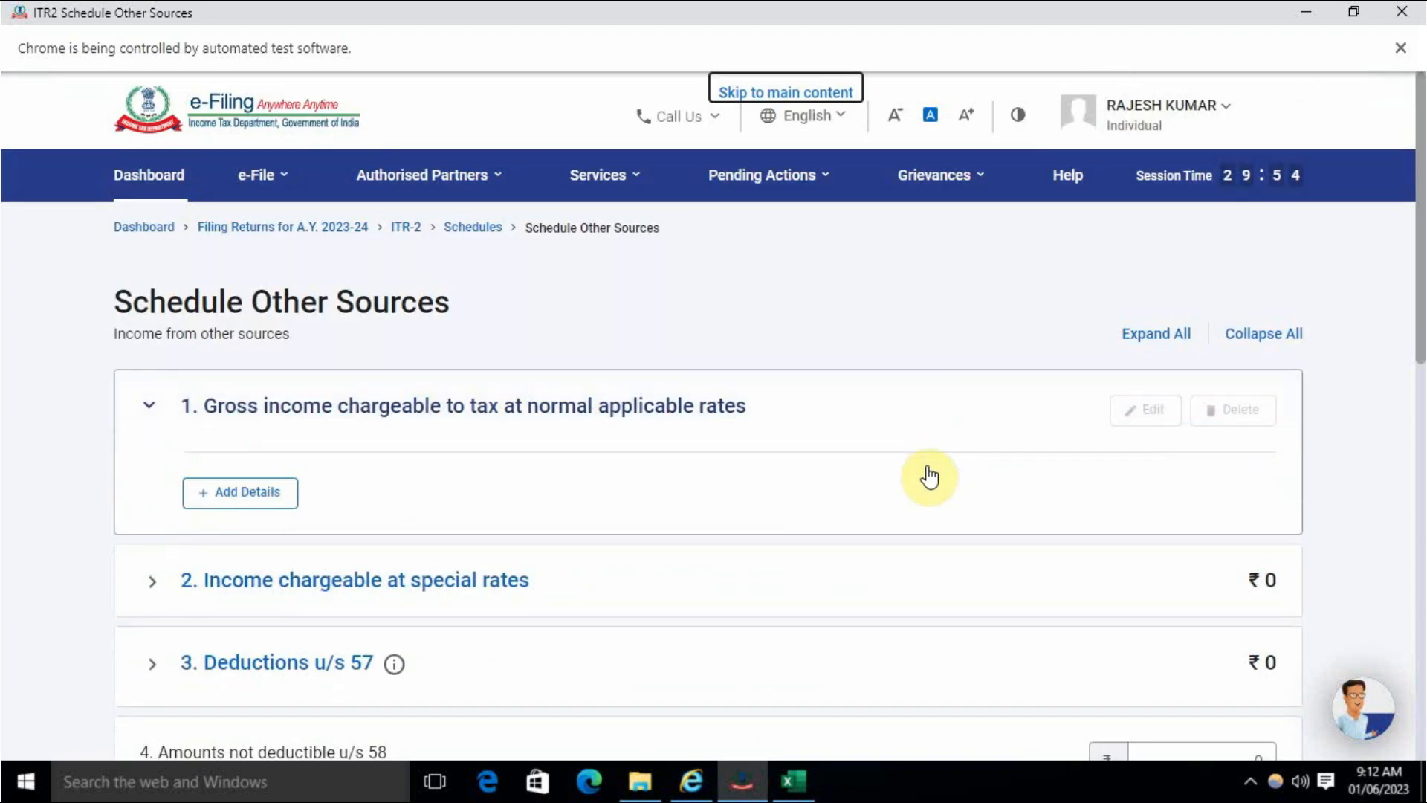
scroll(929, 475, down, 2)
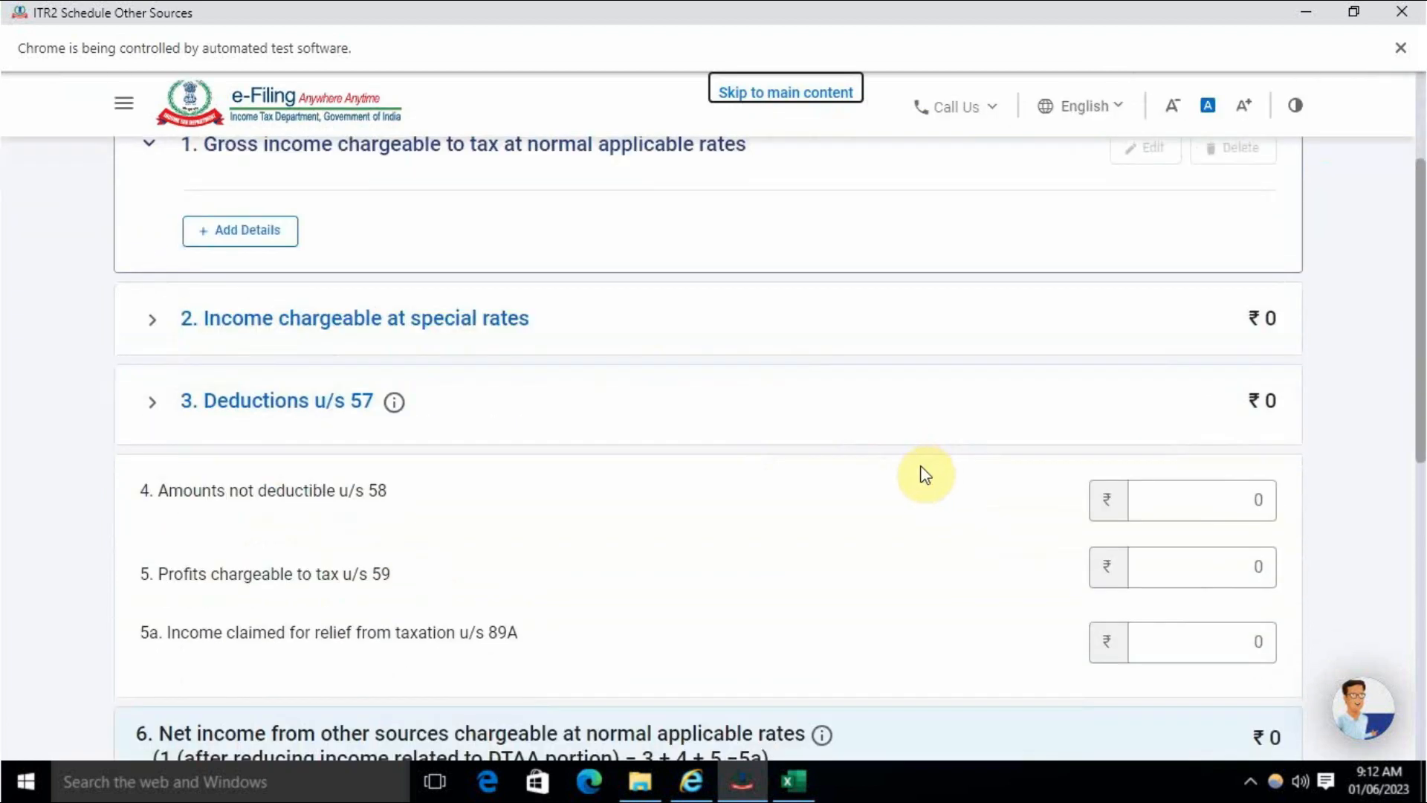
scroll(773, 468, down, 5)
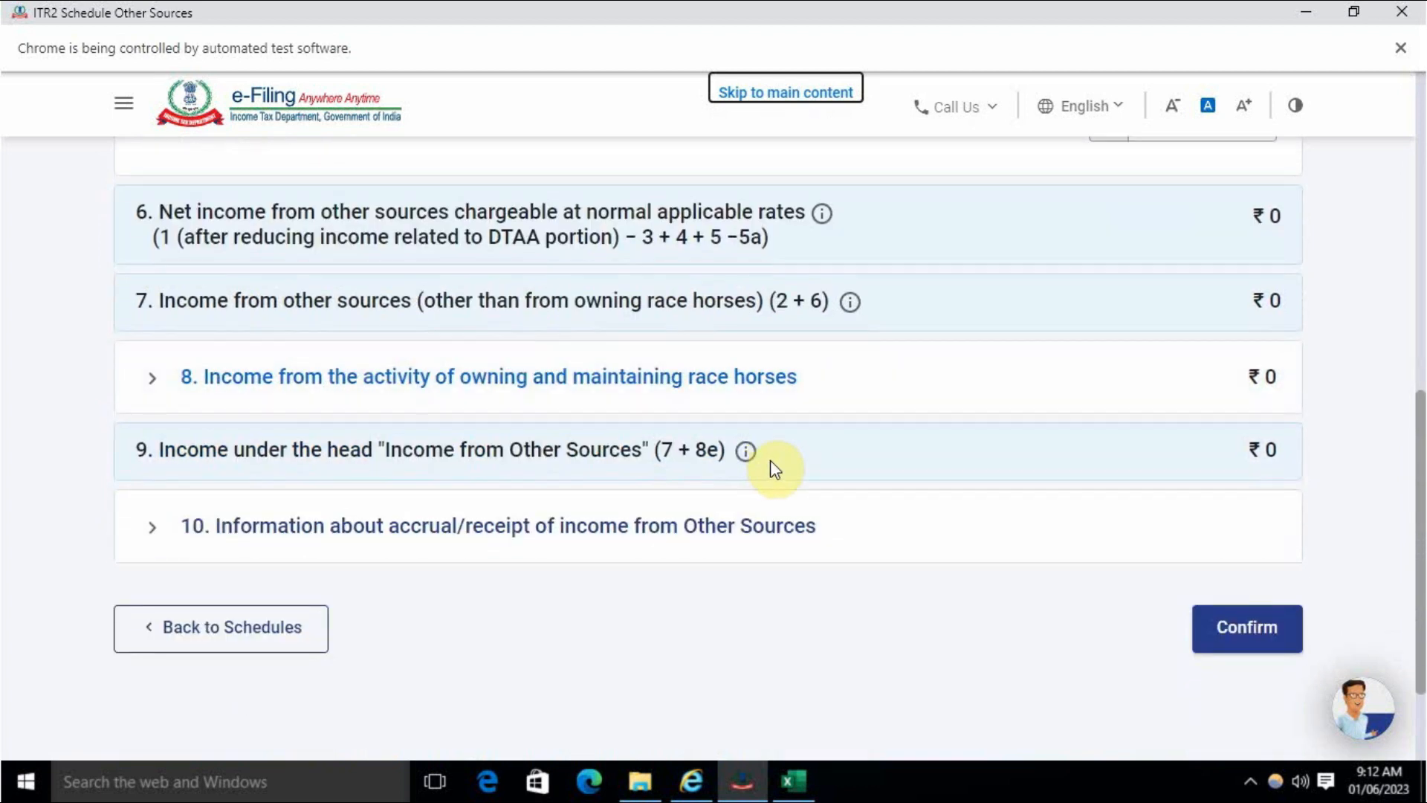
scroll(773, 468, up, 7)
scroll(779, 510, up, 2)
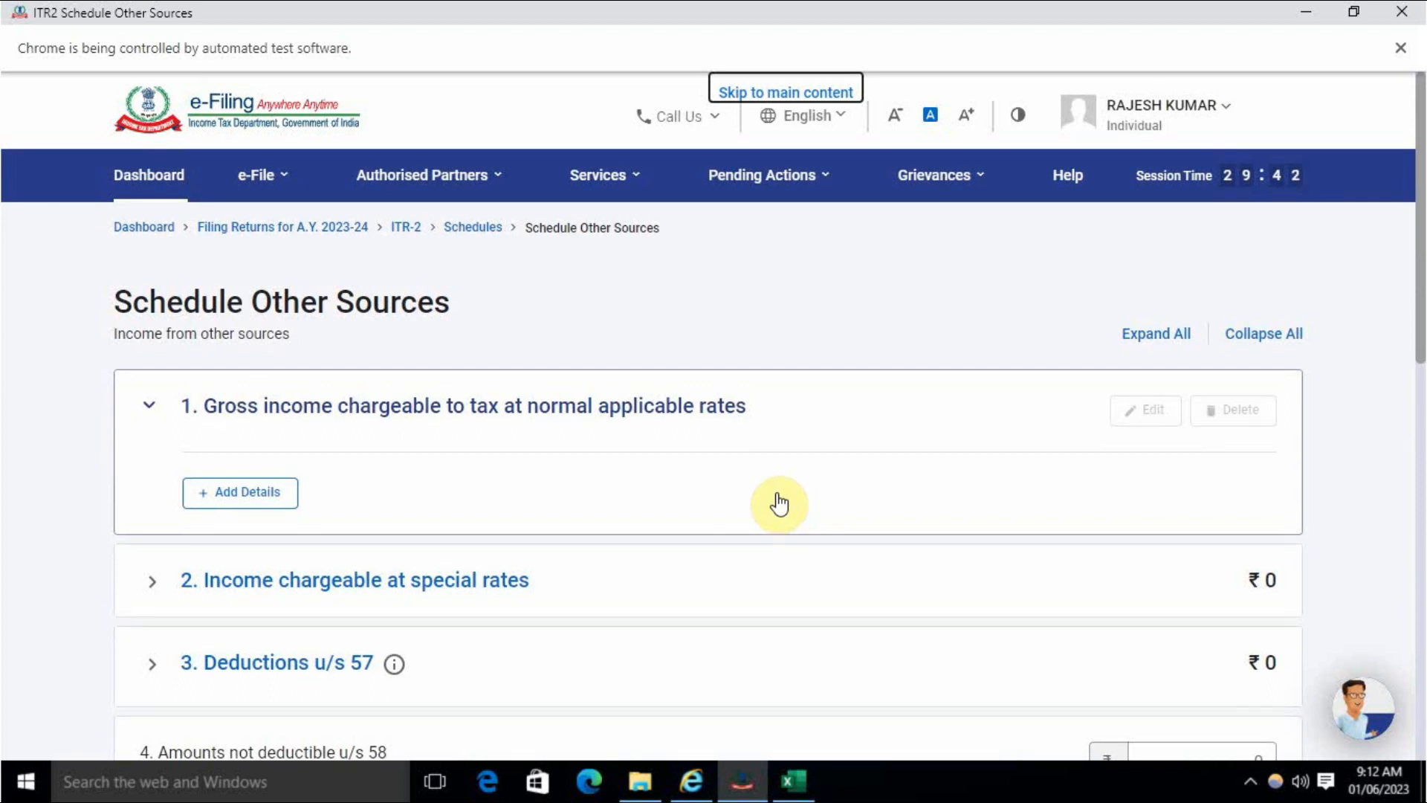
scroll(648, 492, down, 3)
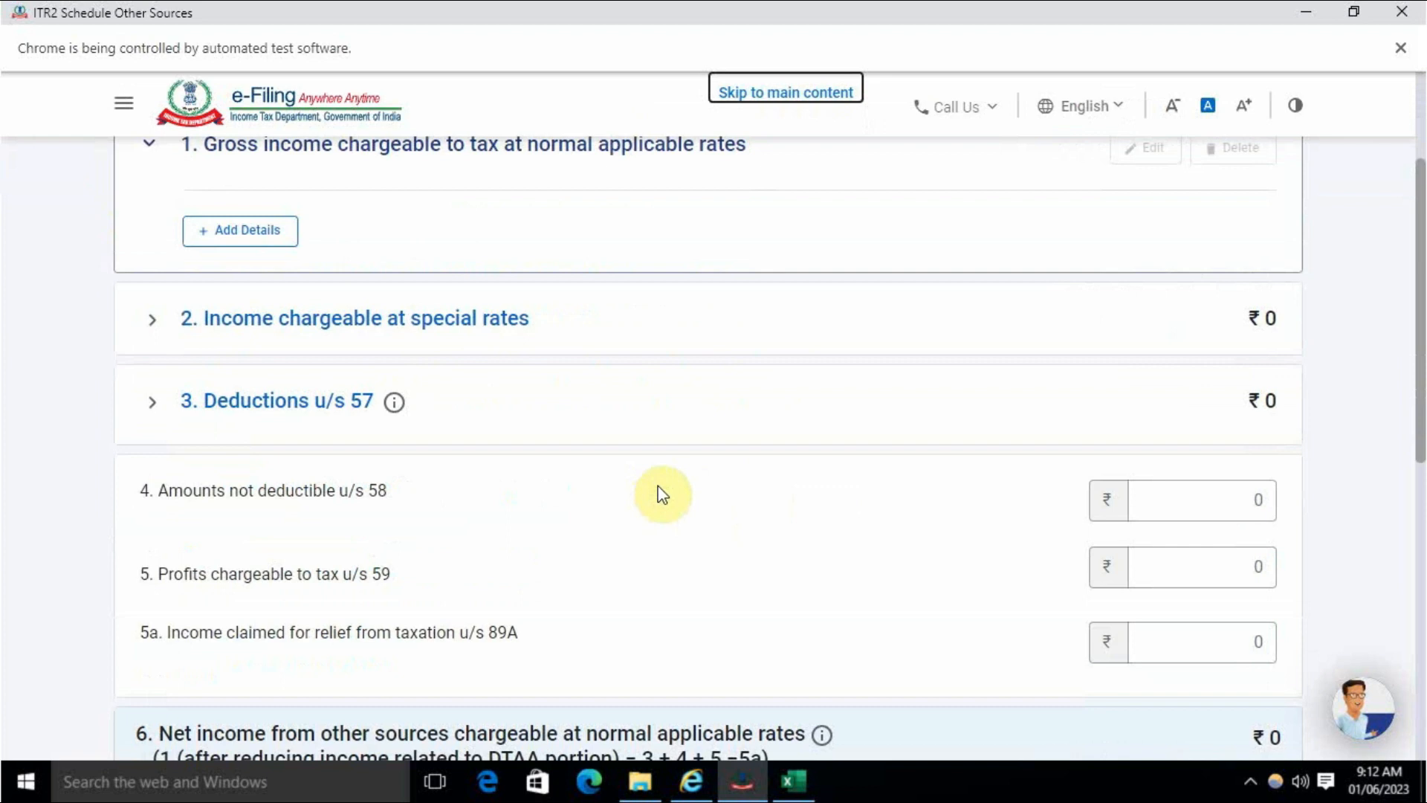
scroll(567, 484, up, 3)
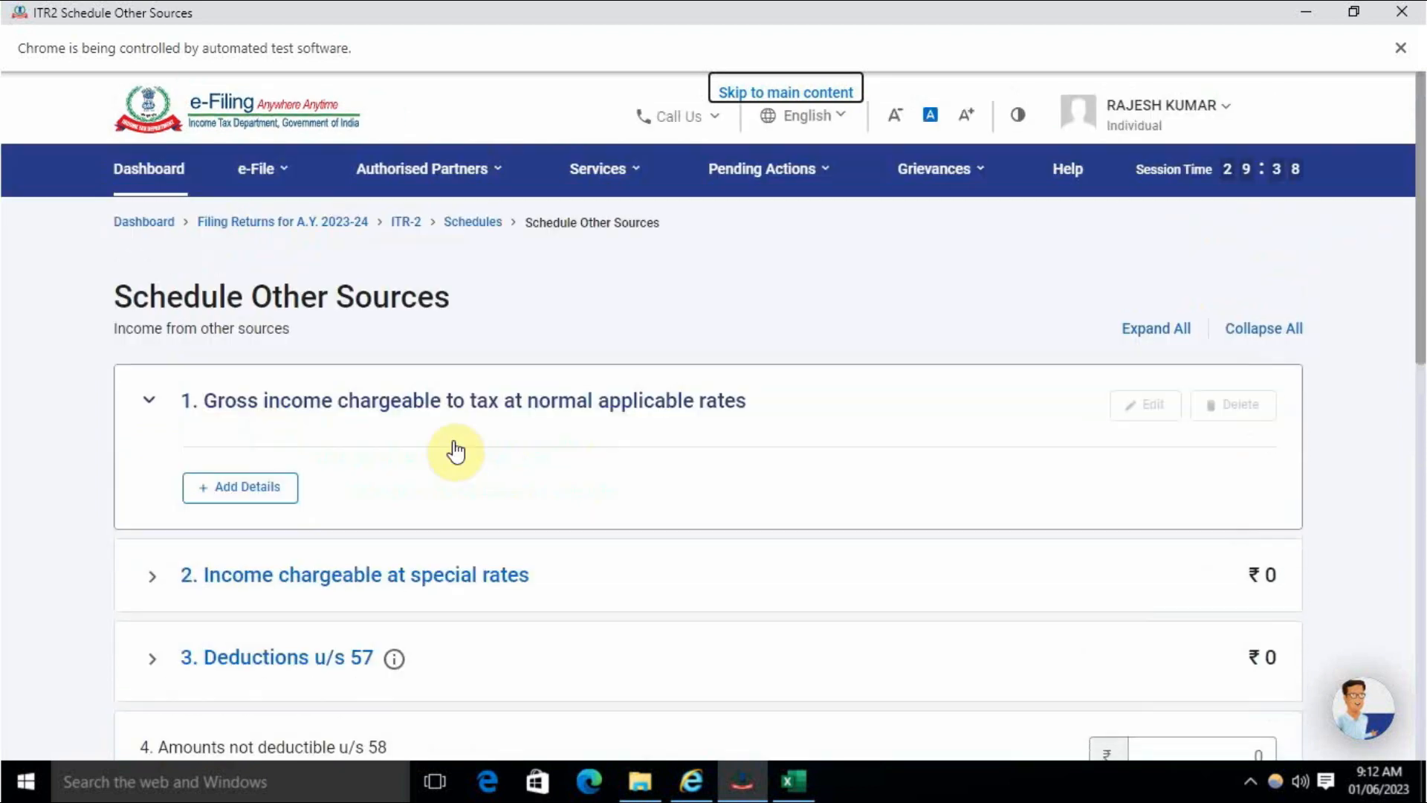
- Add a ₹165 'Dividends, Gross' entry at normal rates, then start another income entry
click(249, 493)
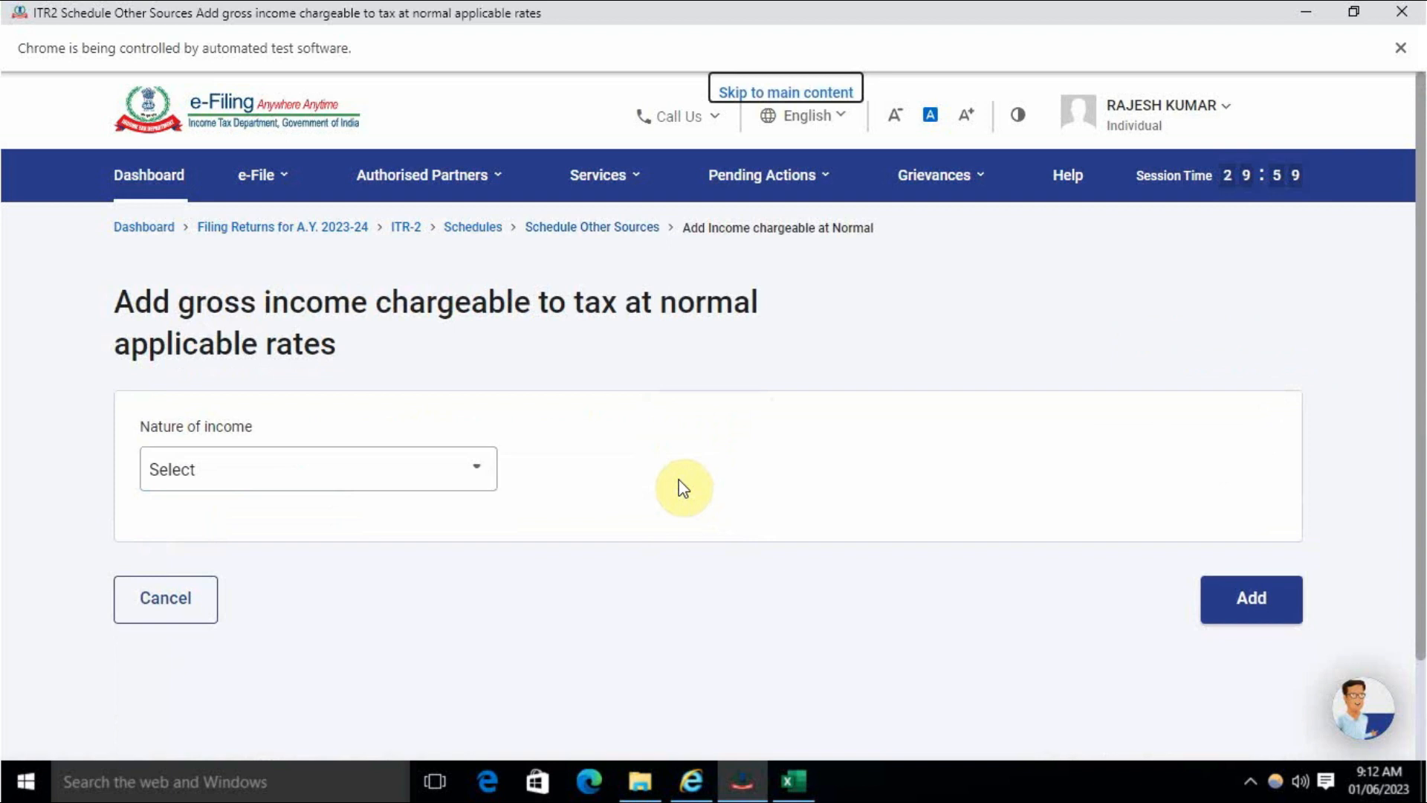
click(352, 479)
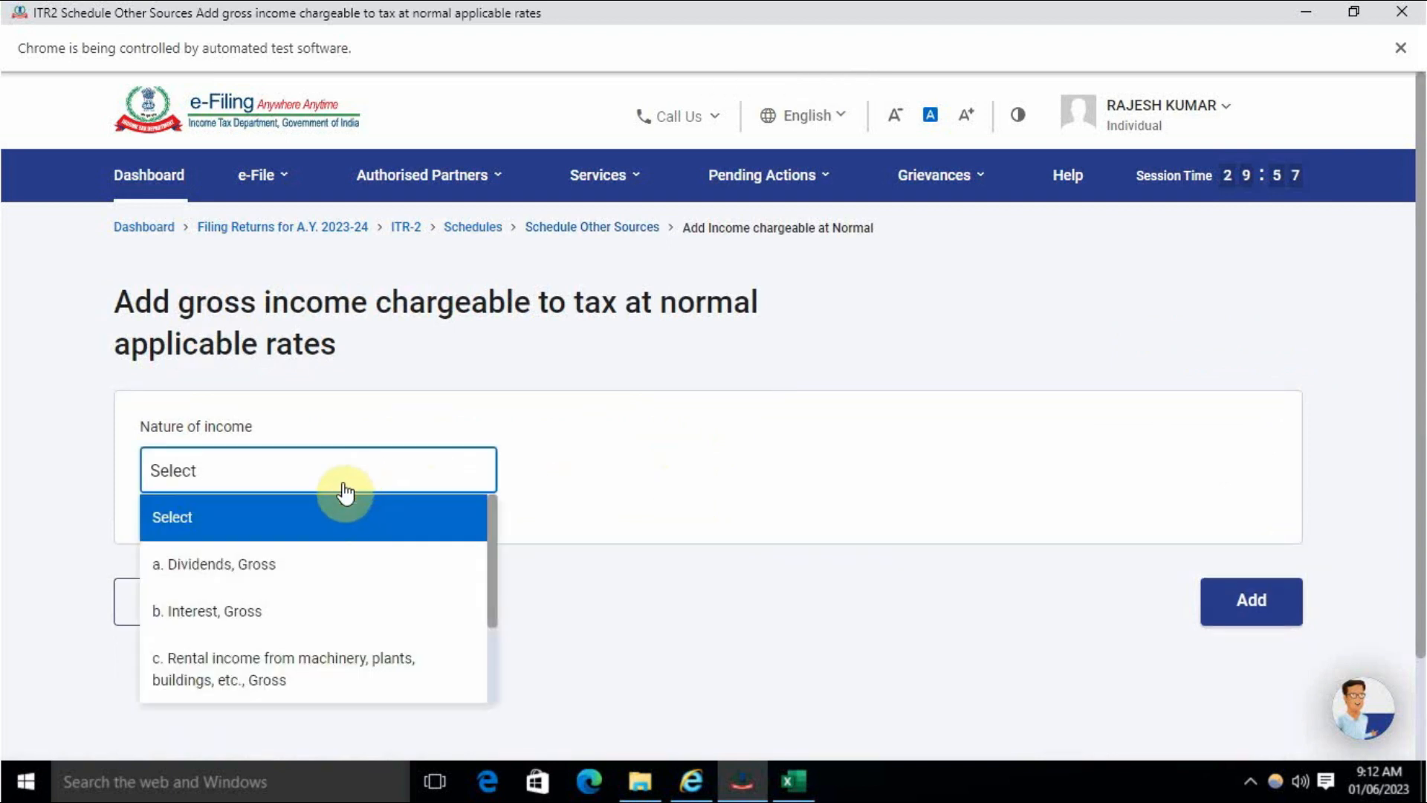
click(312, 591)
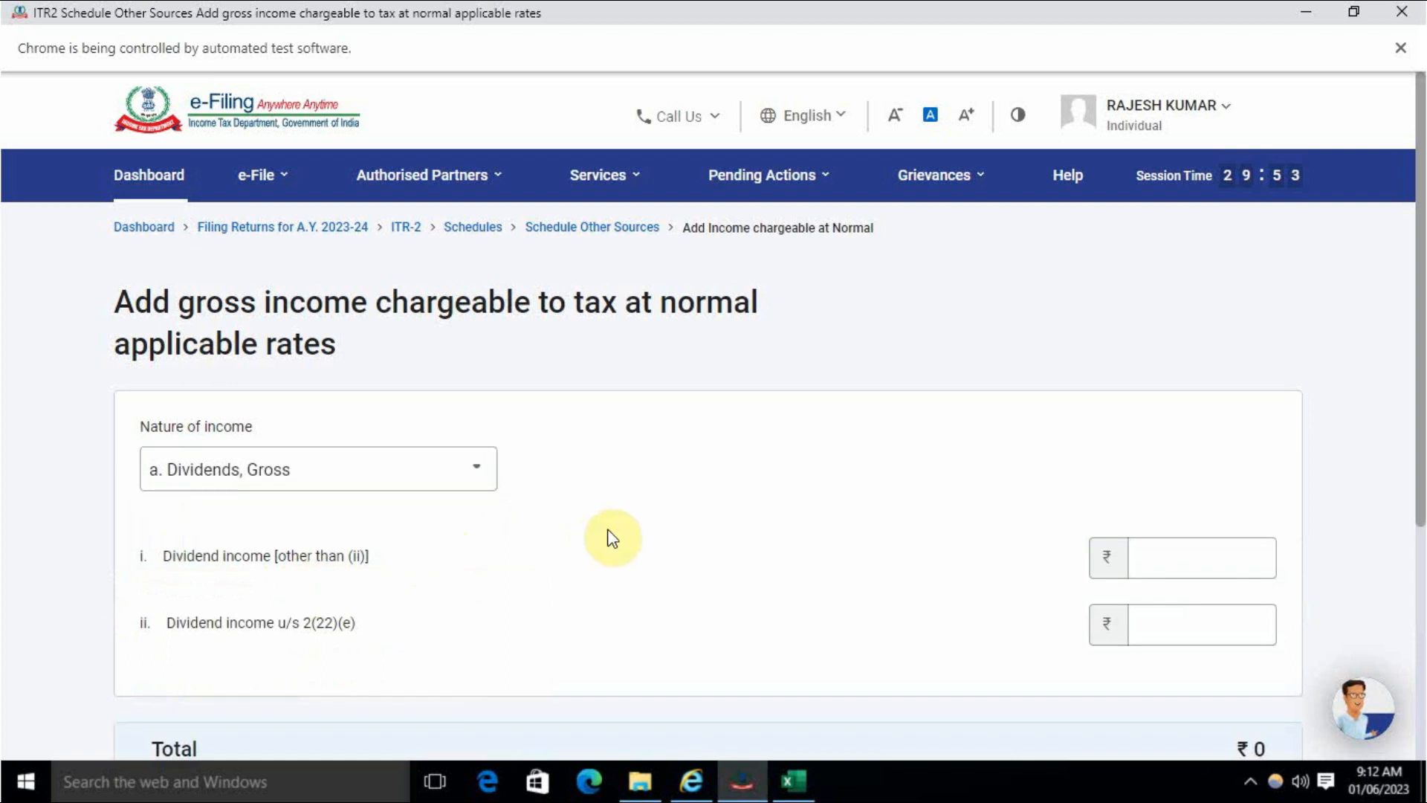
click(1179, 561)
text(165)
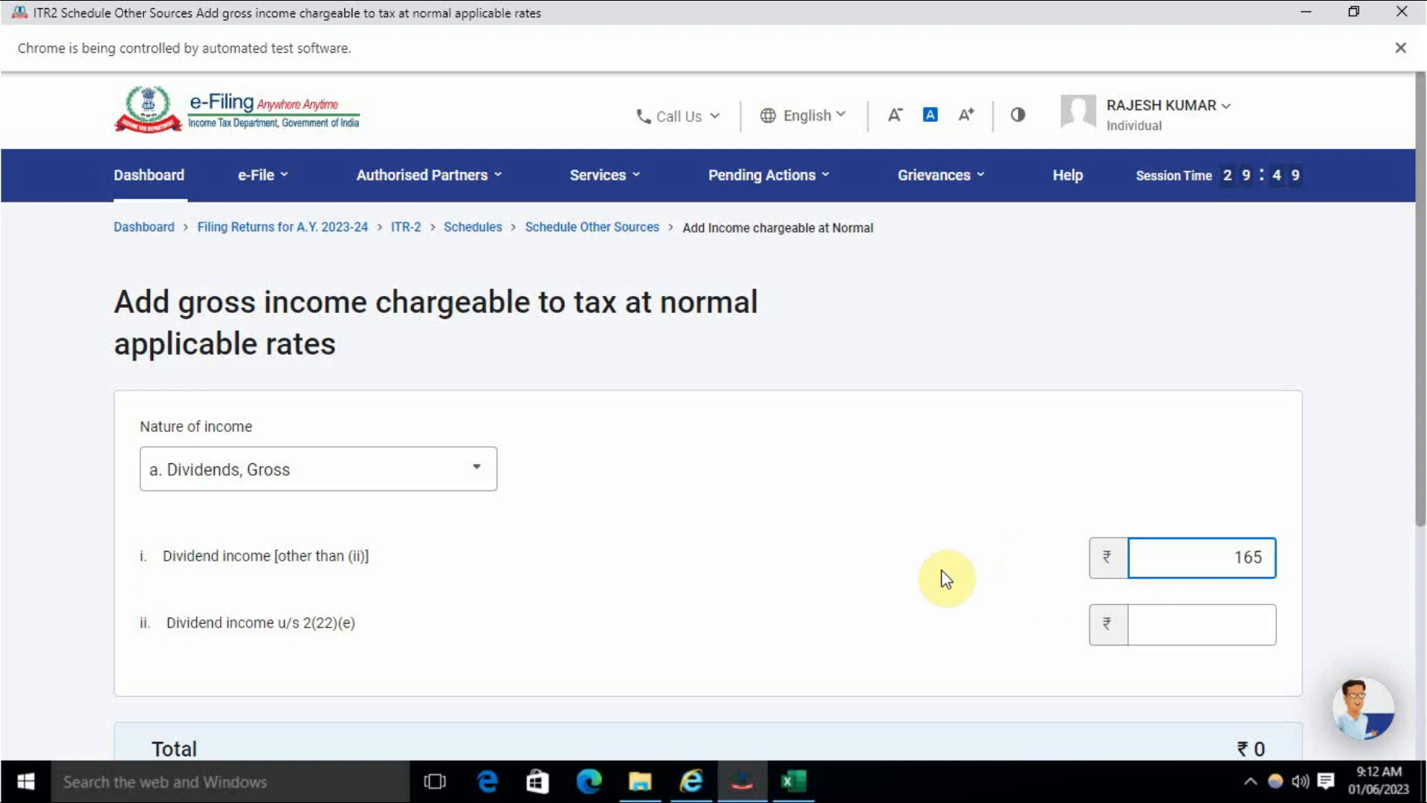
scroll(944, 572, down, 3)
click(1257, 578)
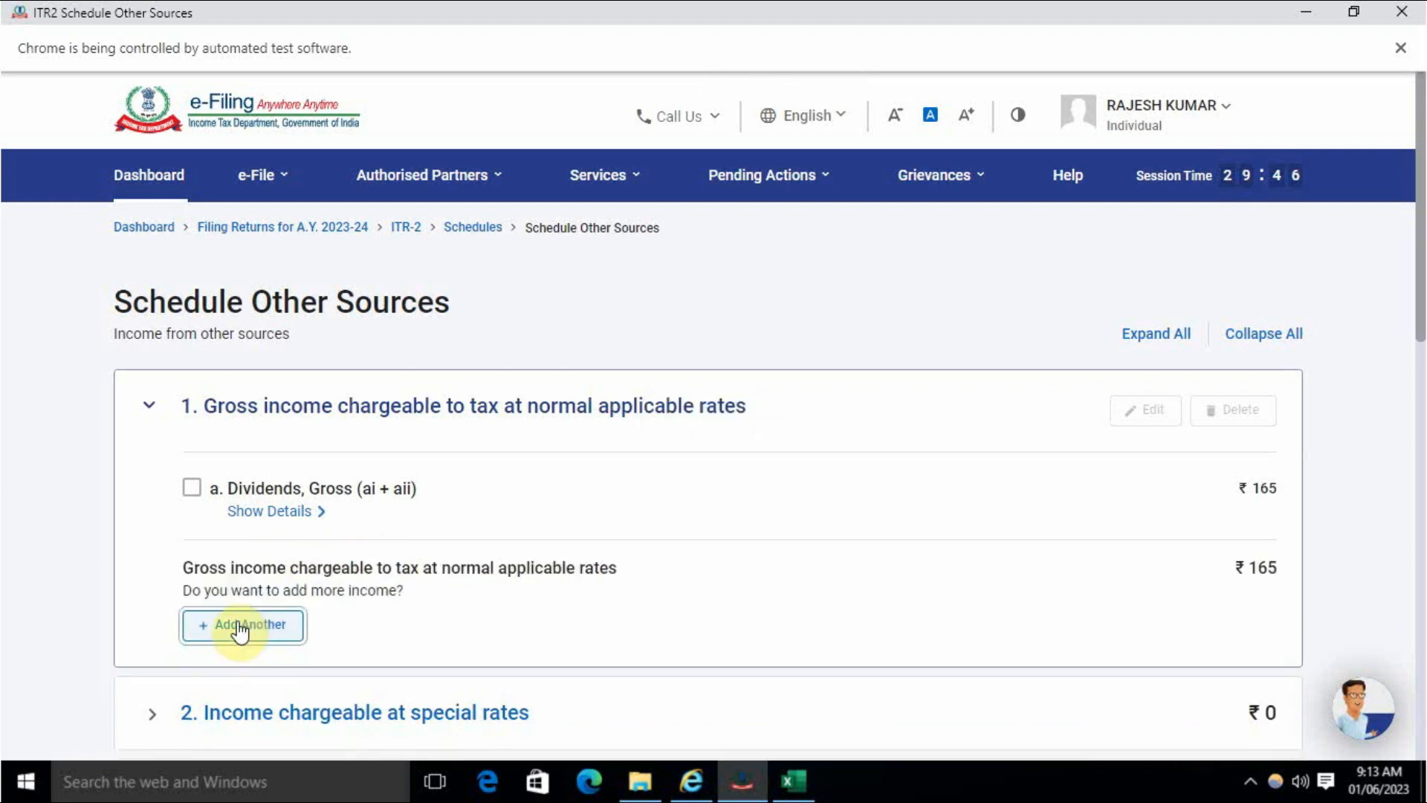
click(283, 468)
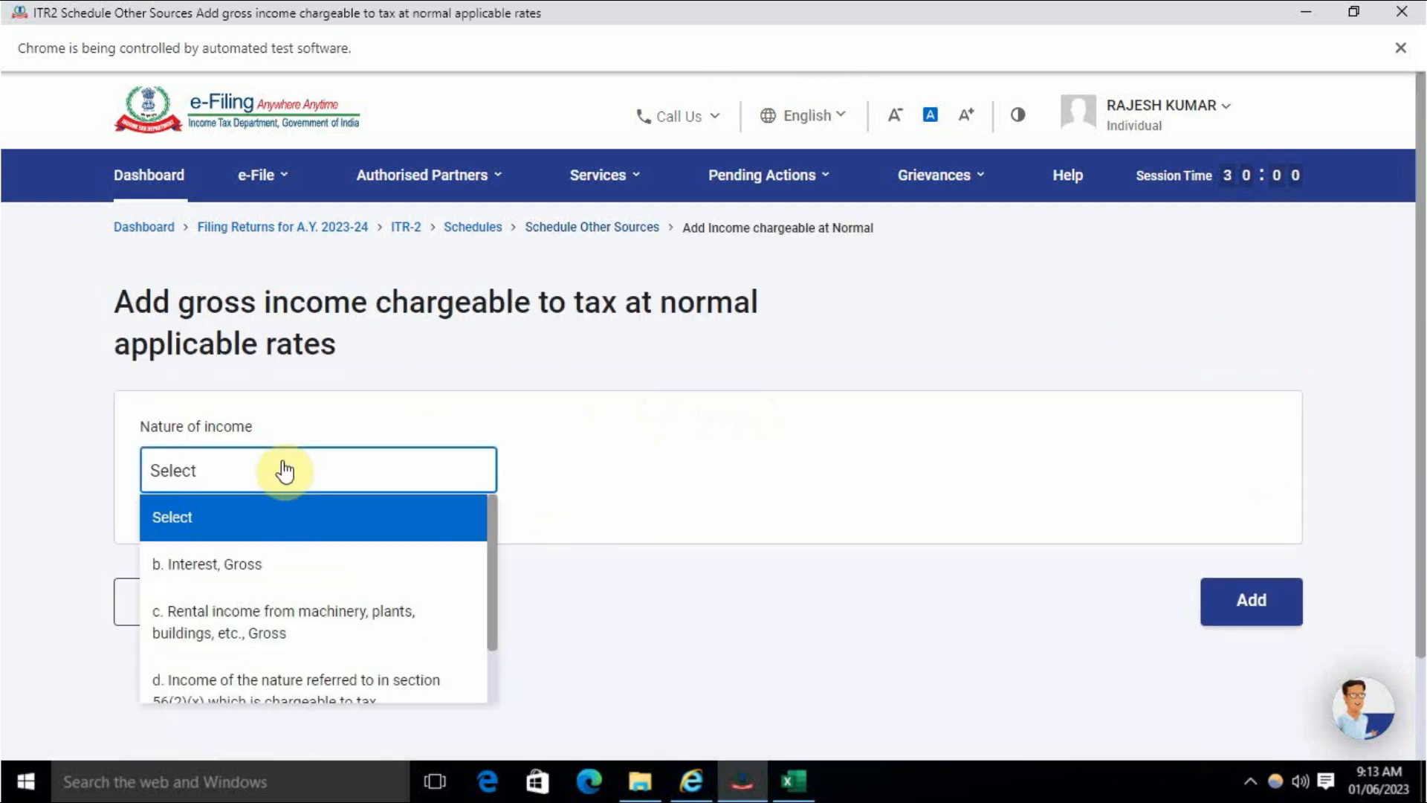
scroll(298, 576, down, 1)
- Set the new entry to any other income, described 'other income', with amount 110000
click(308, 681)
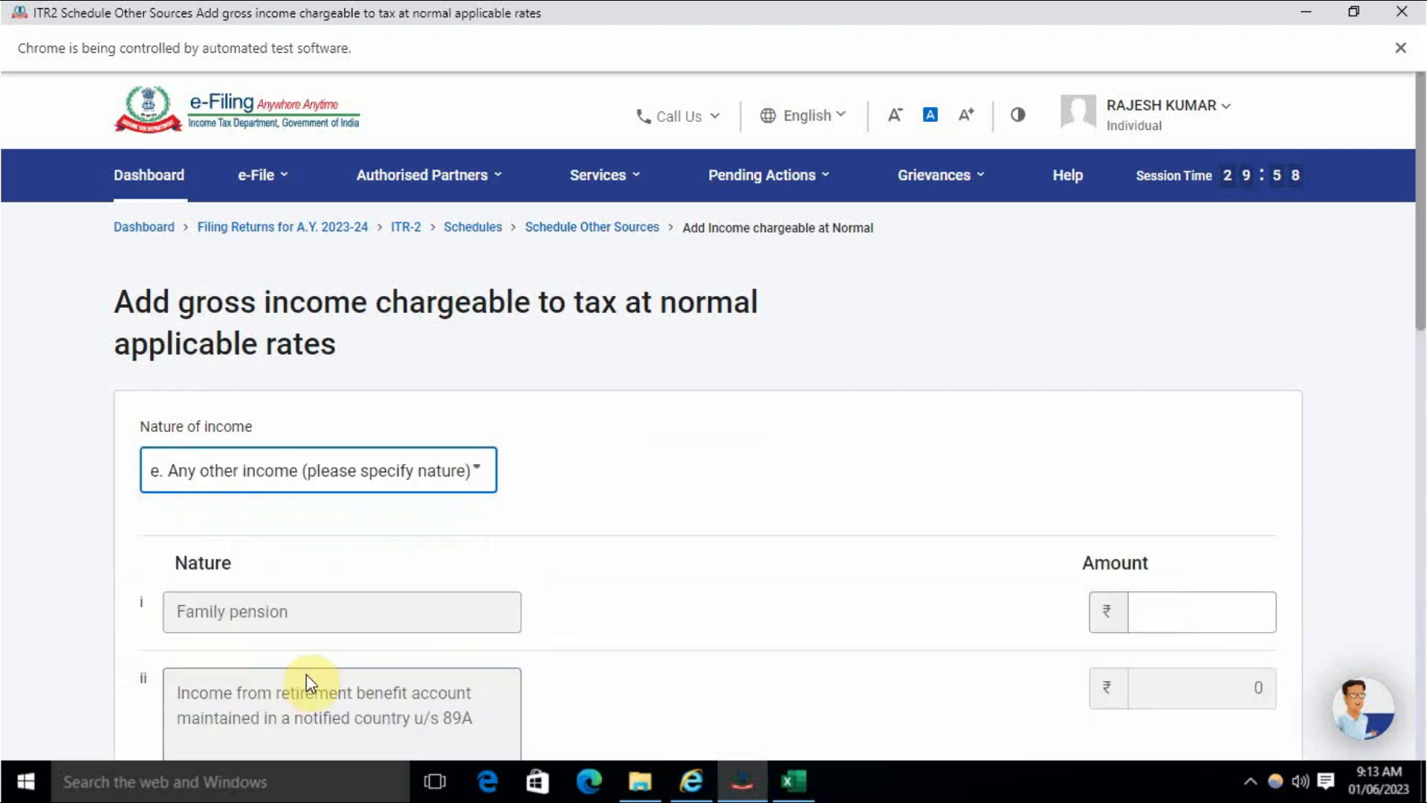
scroll(623, 472, down, 6)
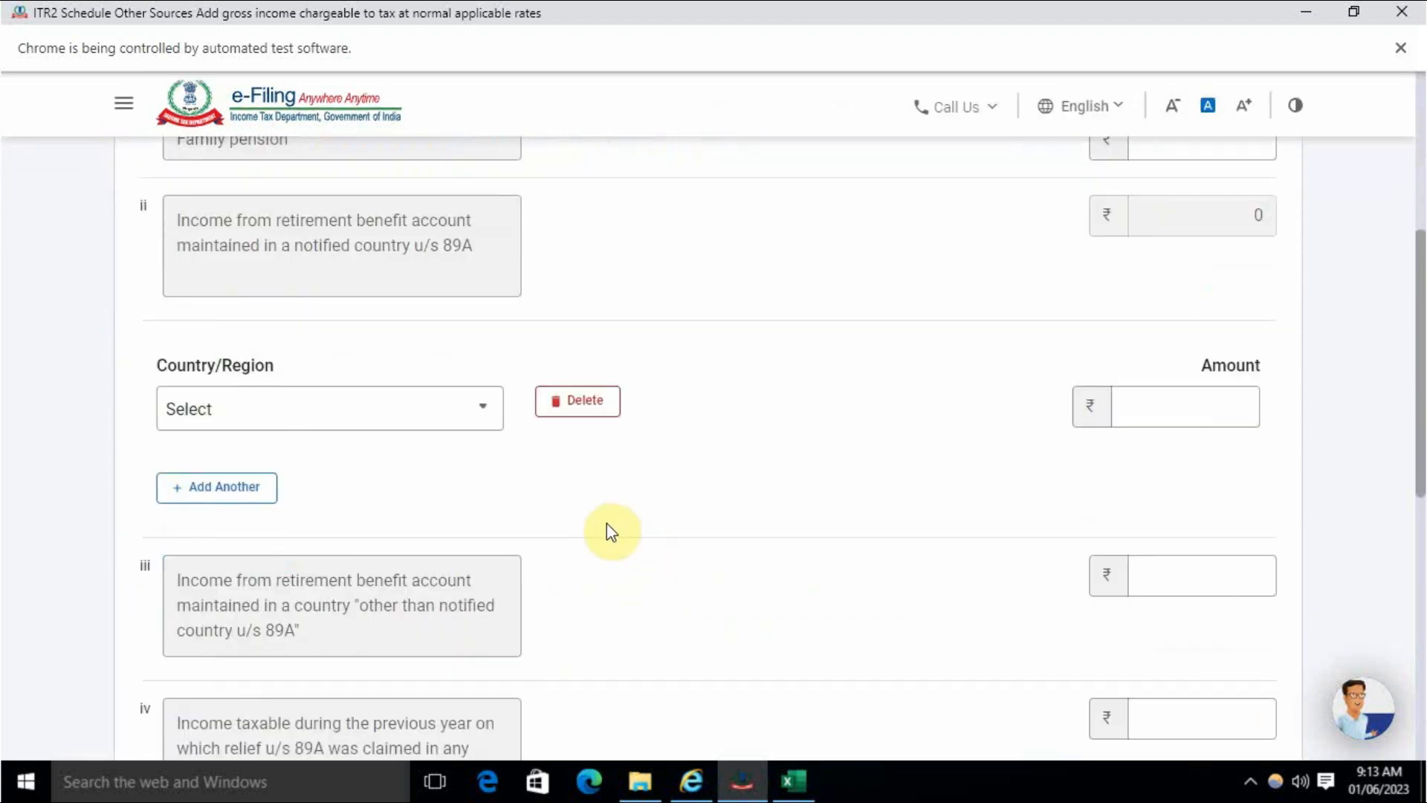
scroll(609, 530, down, 7)
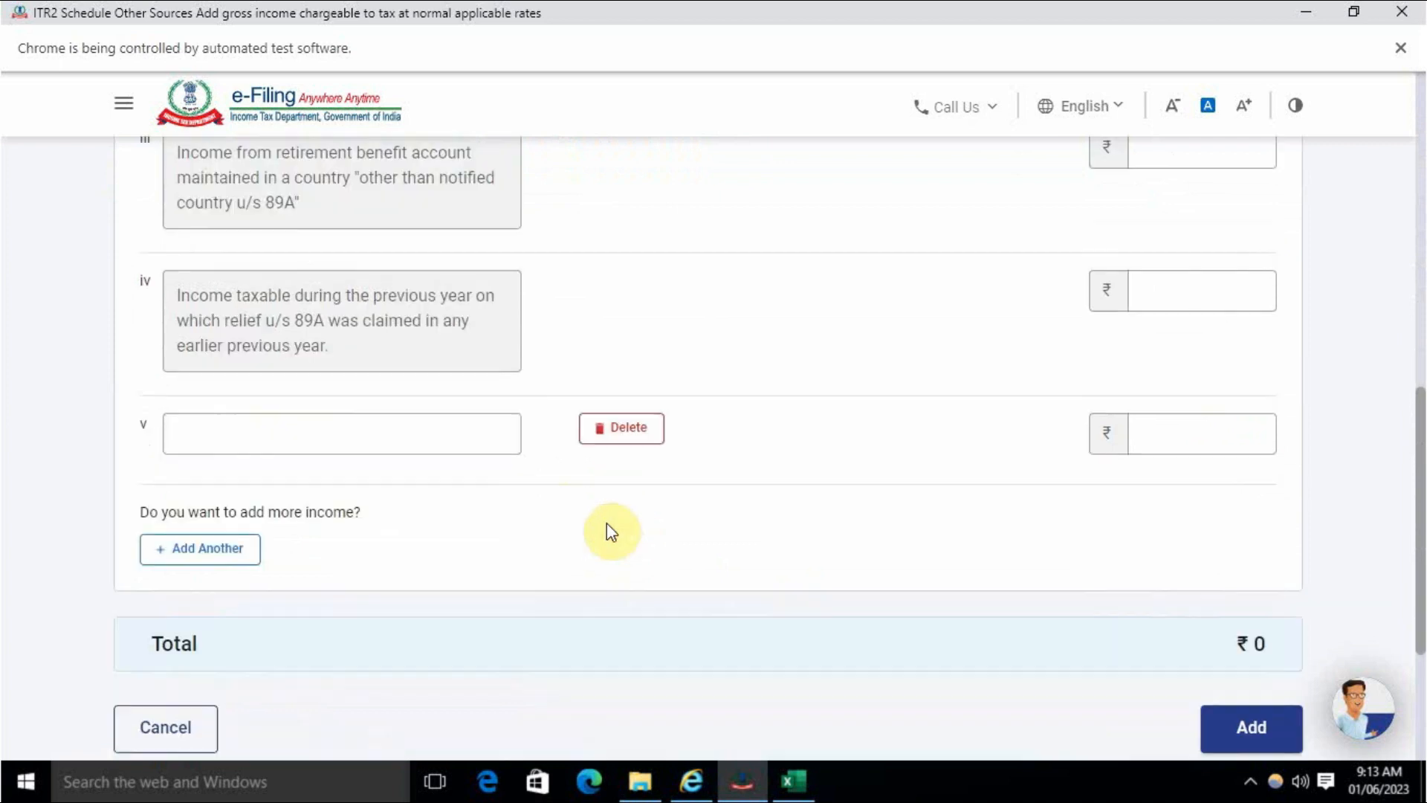
click(286, 338)
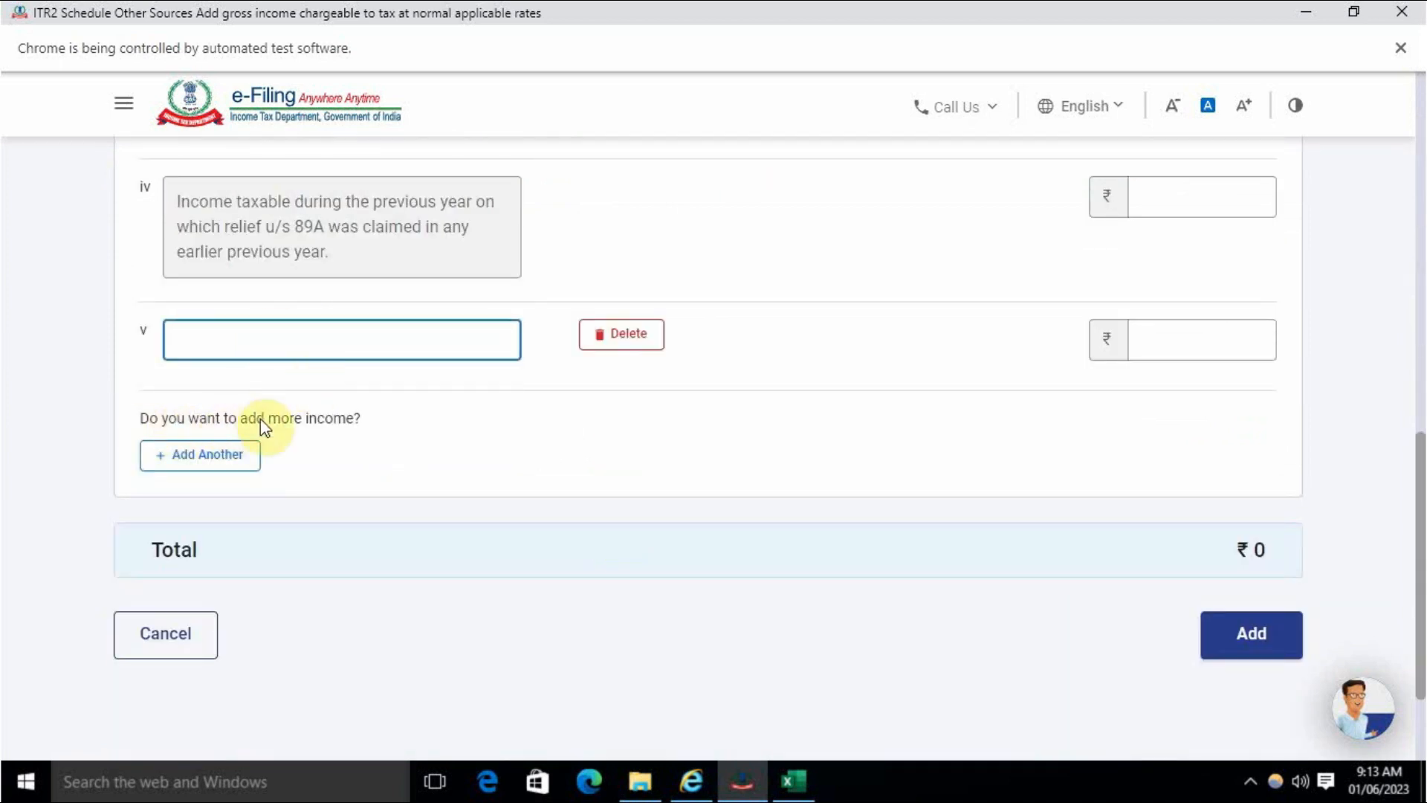
text(other income)
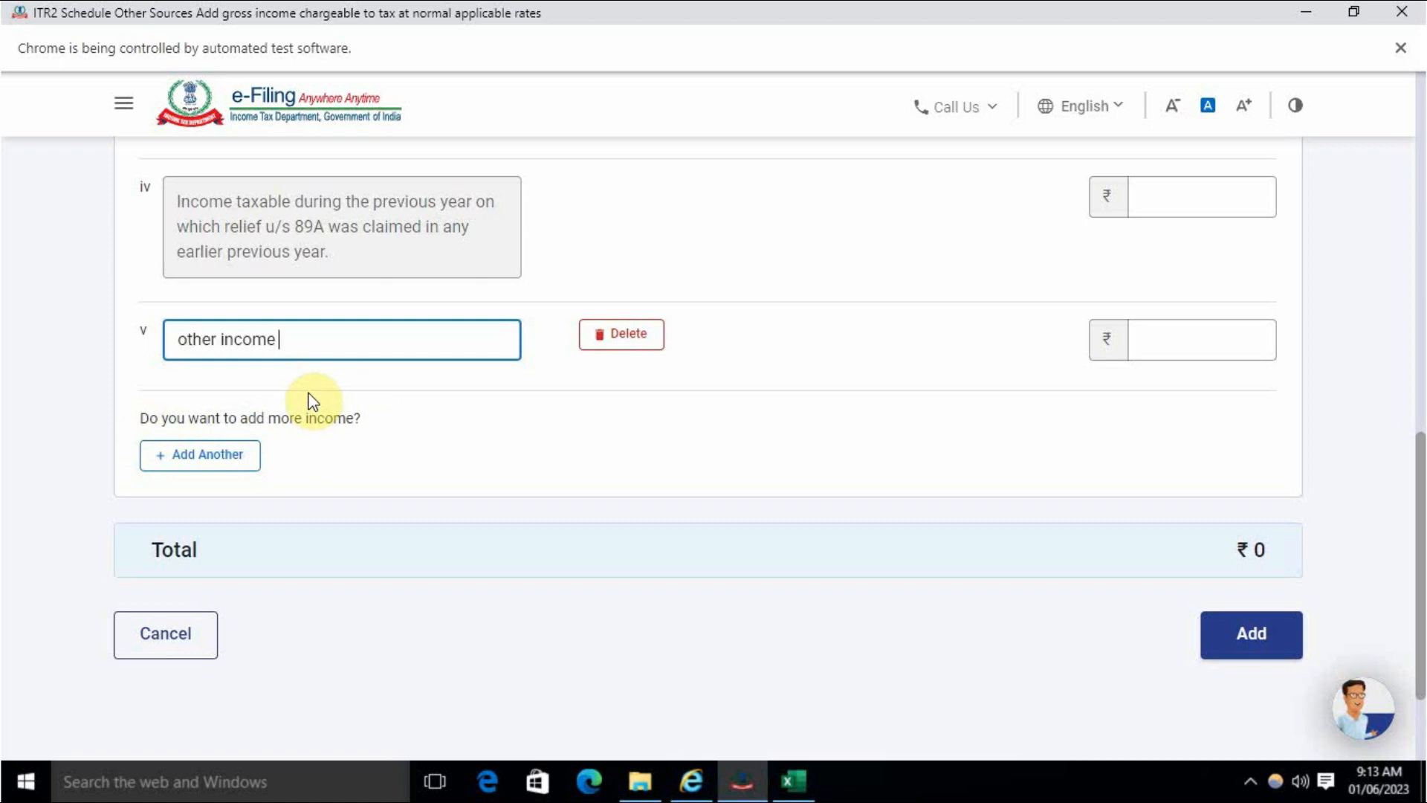
click(1188, 340)
text(110000)
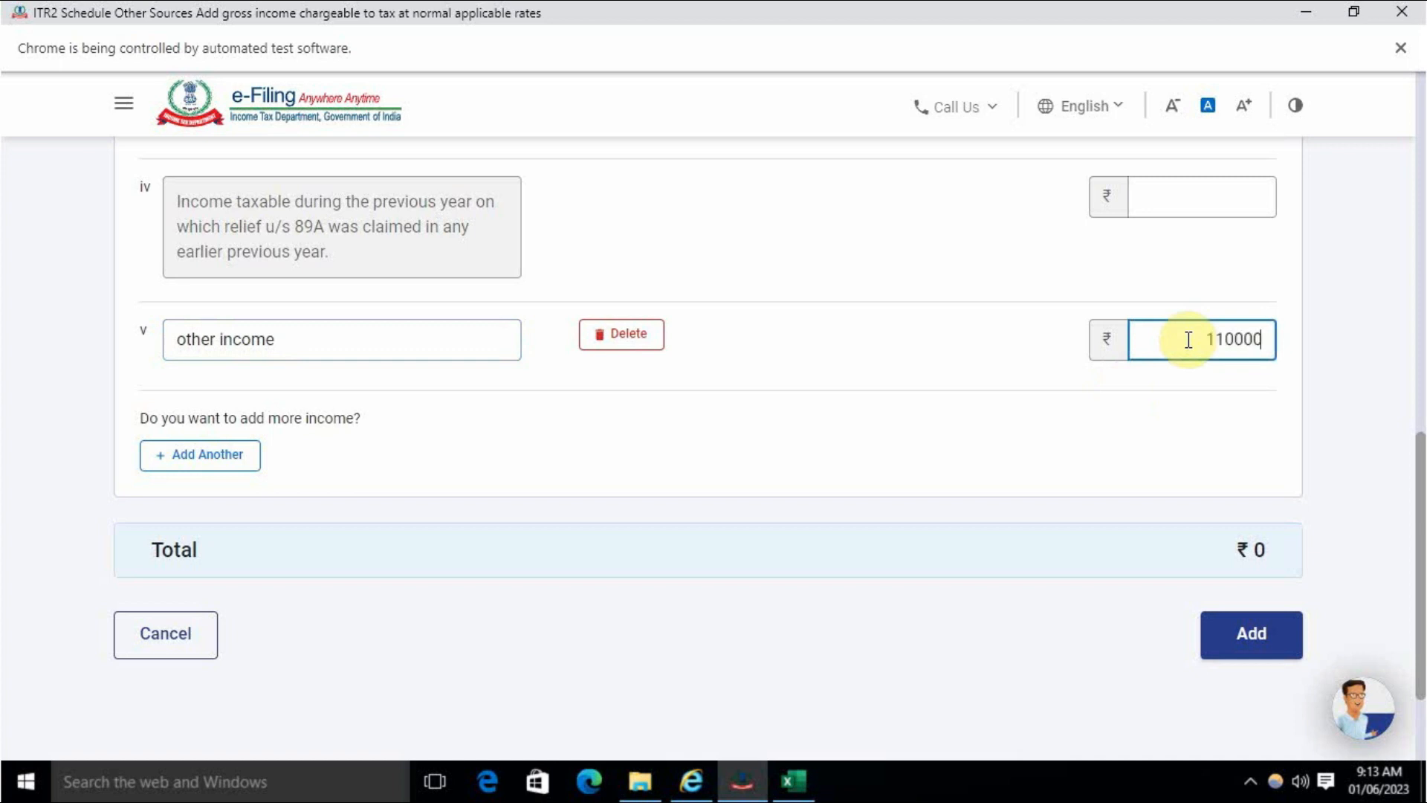
click(1029, 421)
- Delete the empty Country/Region row and save the ₹1,10,000 other income entry
scroll(1041, 461, up, 5)
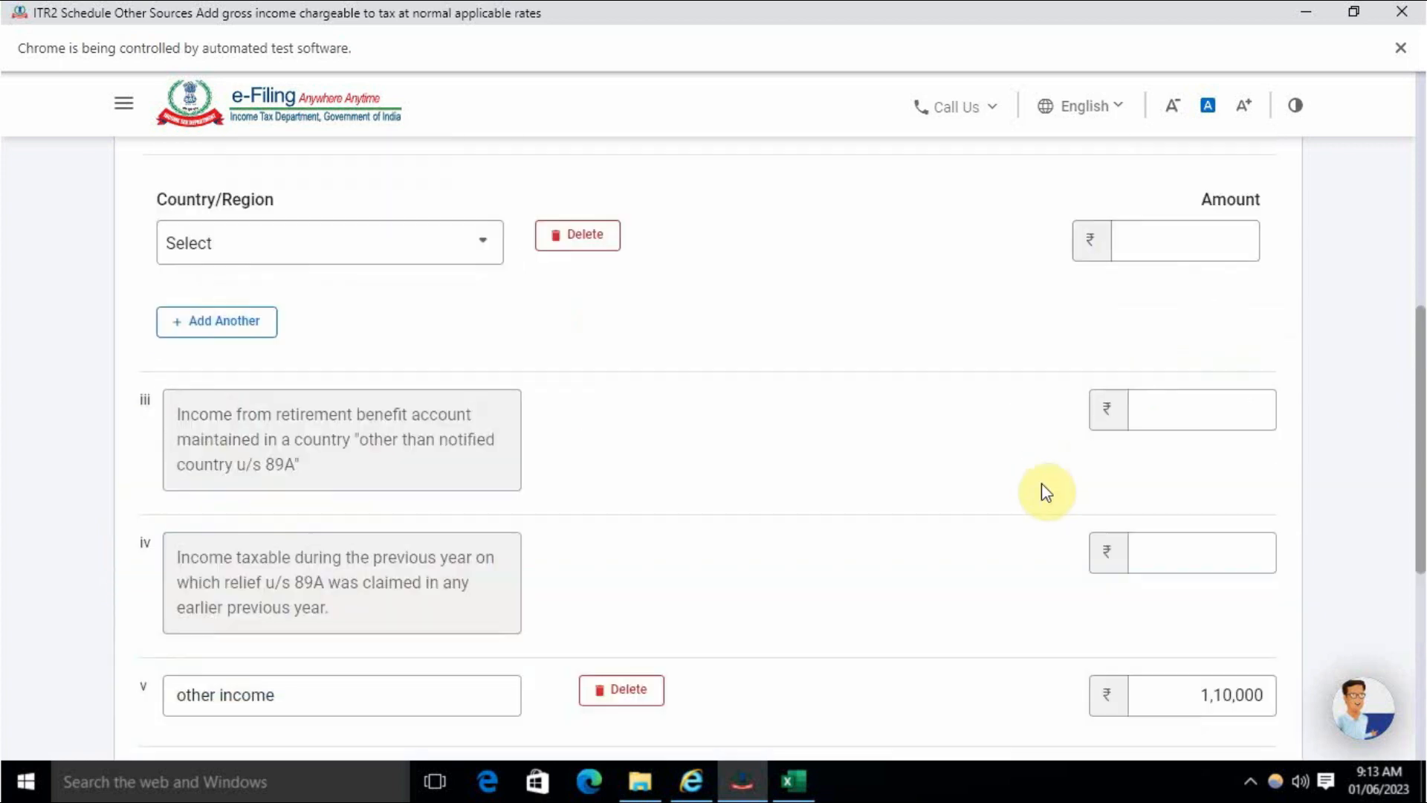
scroll(1042, 484, up, 5)
scroll(1043, 483, down, 6)
scroll(1044, 483, up, 3)
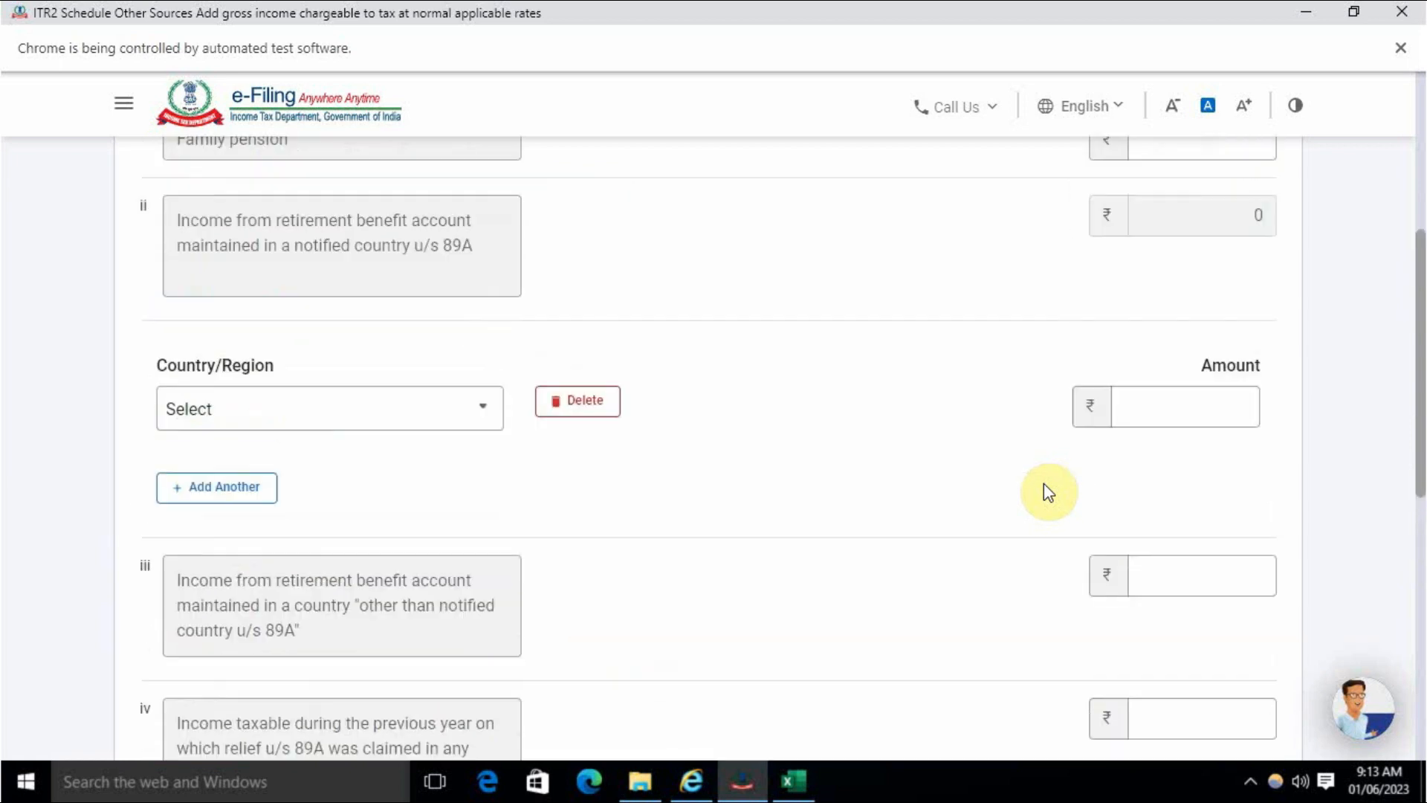
click(595, 401)
click(867, 499)
scroll(871, 501, up, 4)
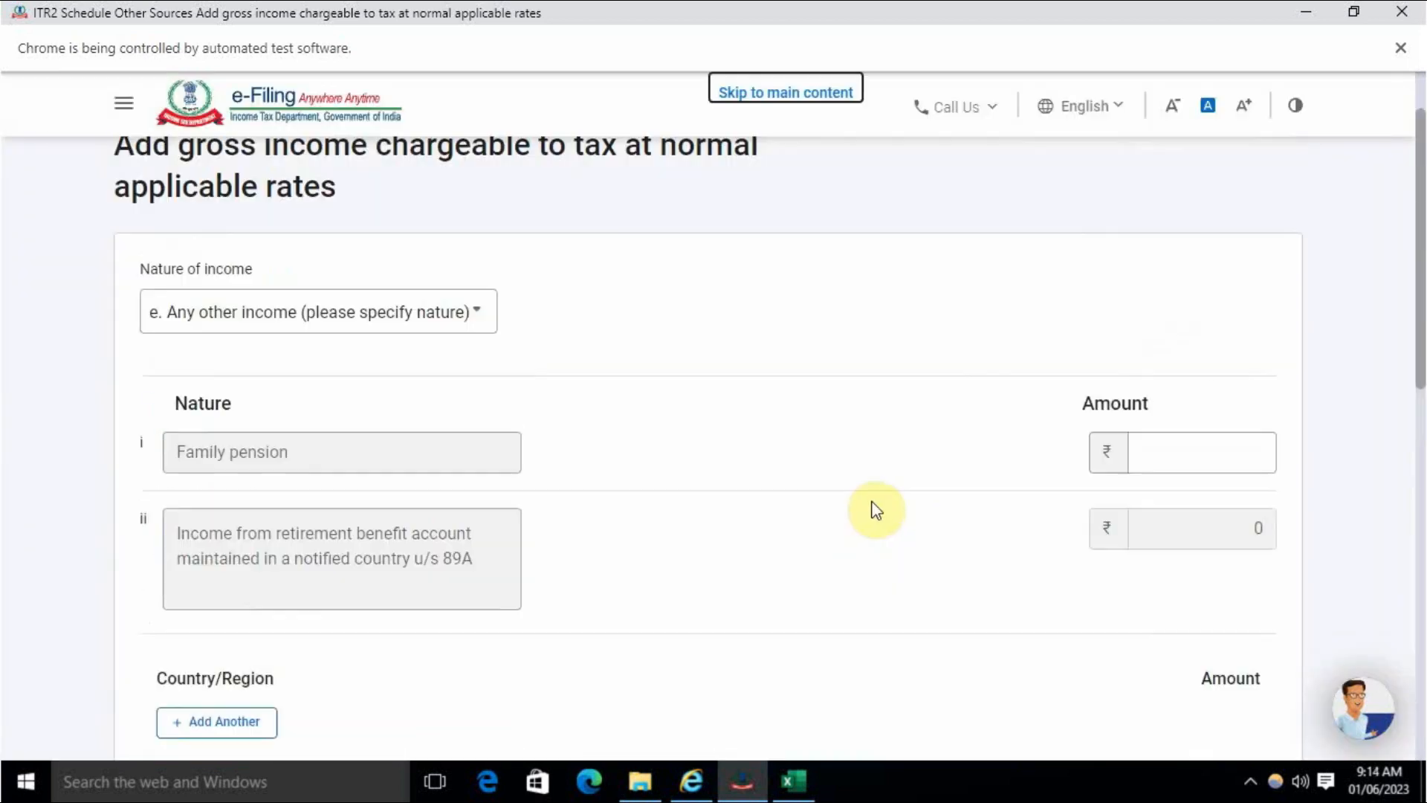
scroll(873, 505, down, 12)
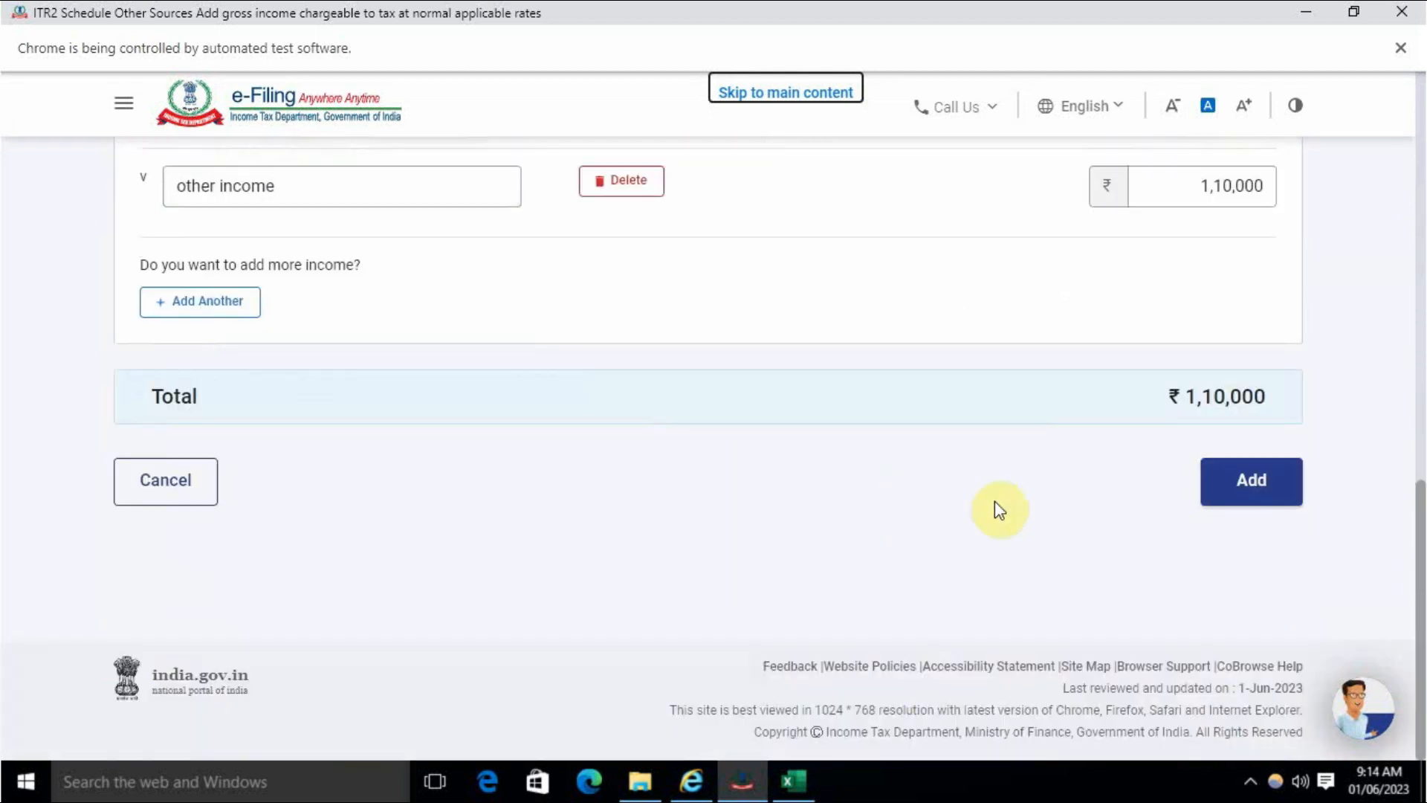
click(1243, 492)
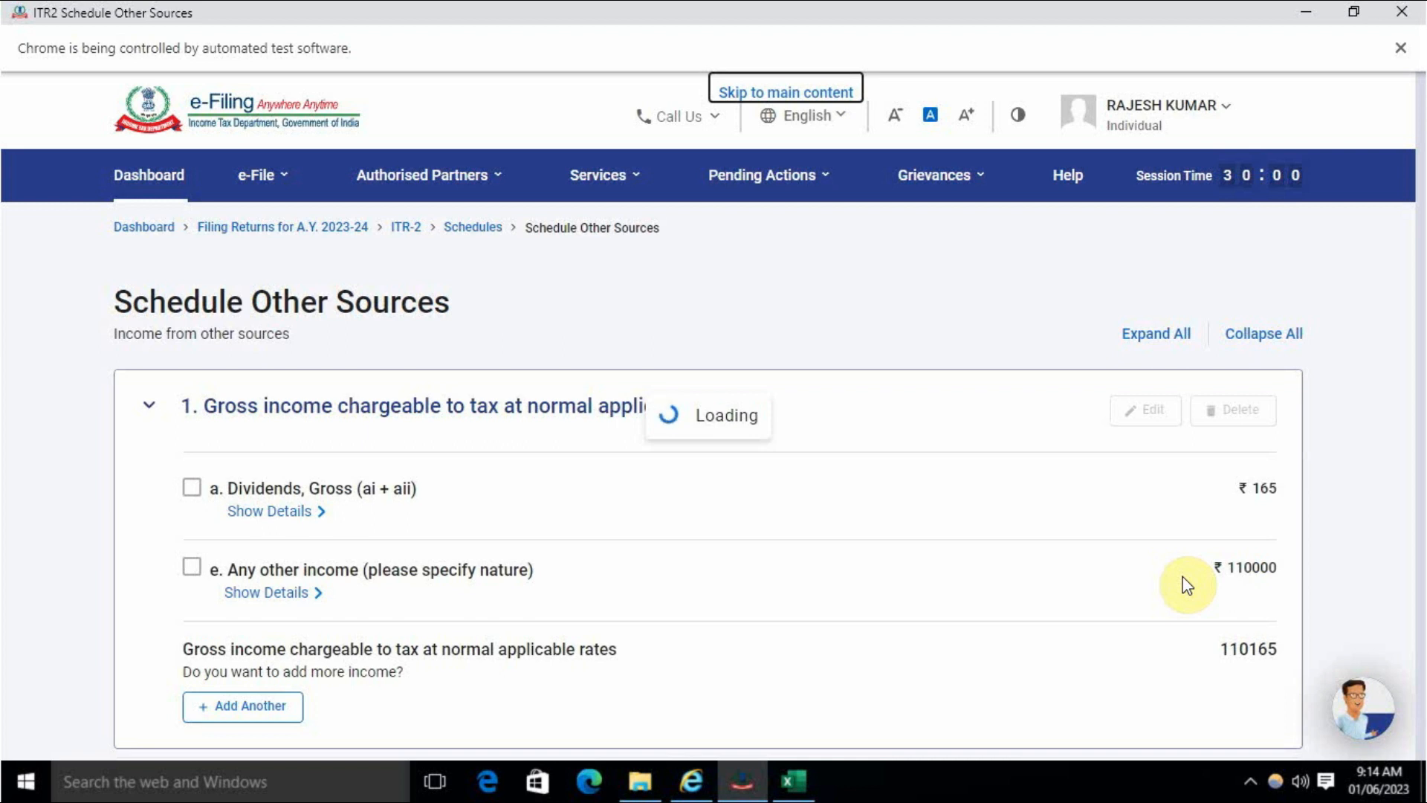
- Confirm the Schedule Other Sources figures
scroll(1155, 328, down, 10)
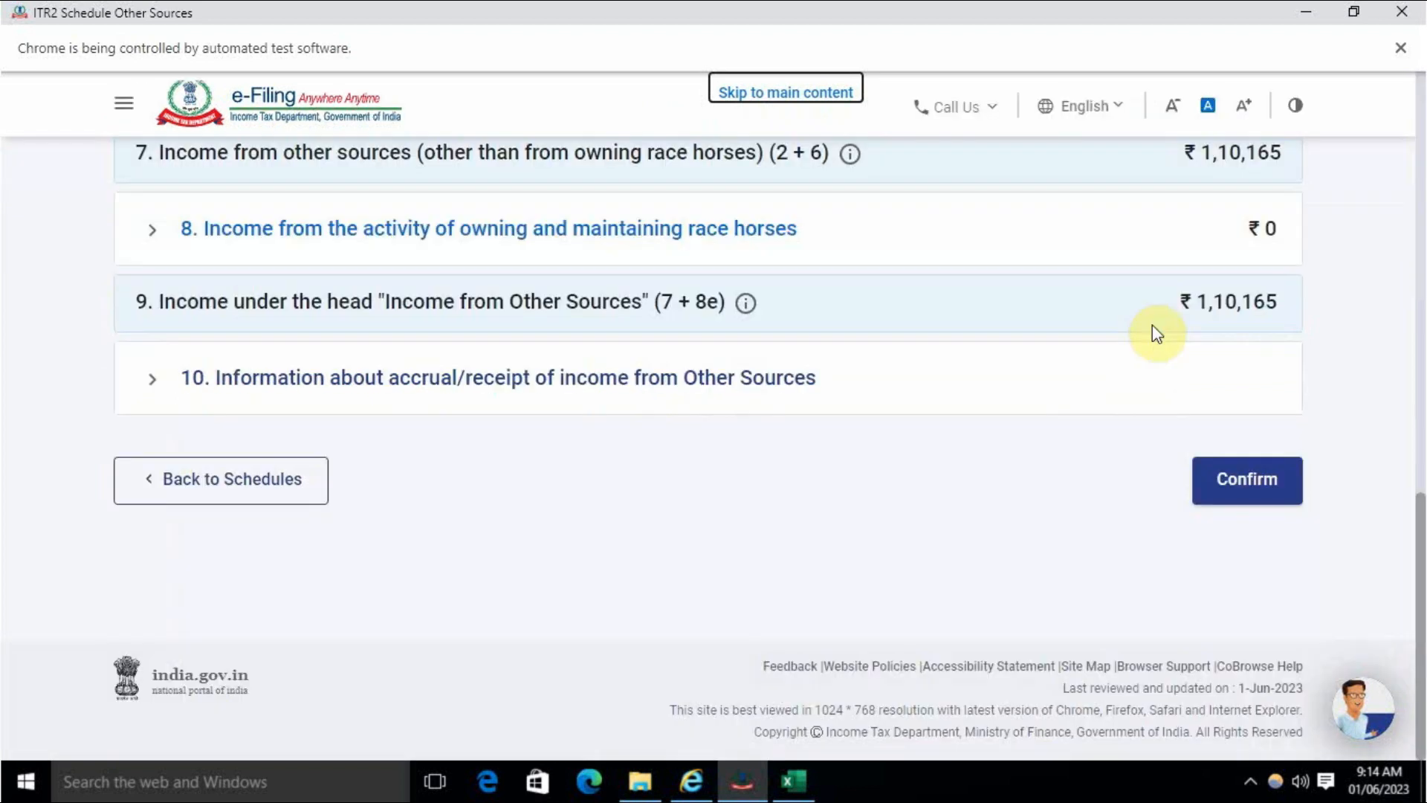
click(1227, 492)
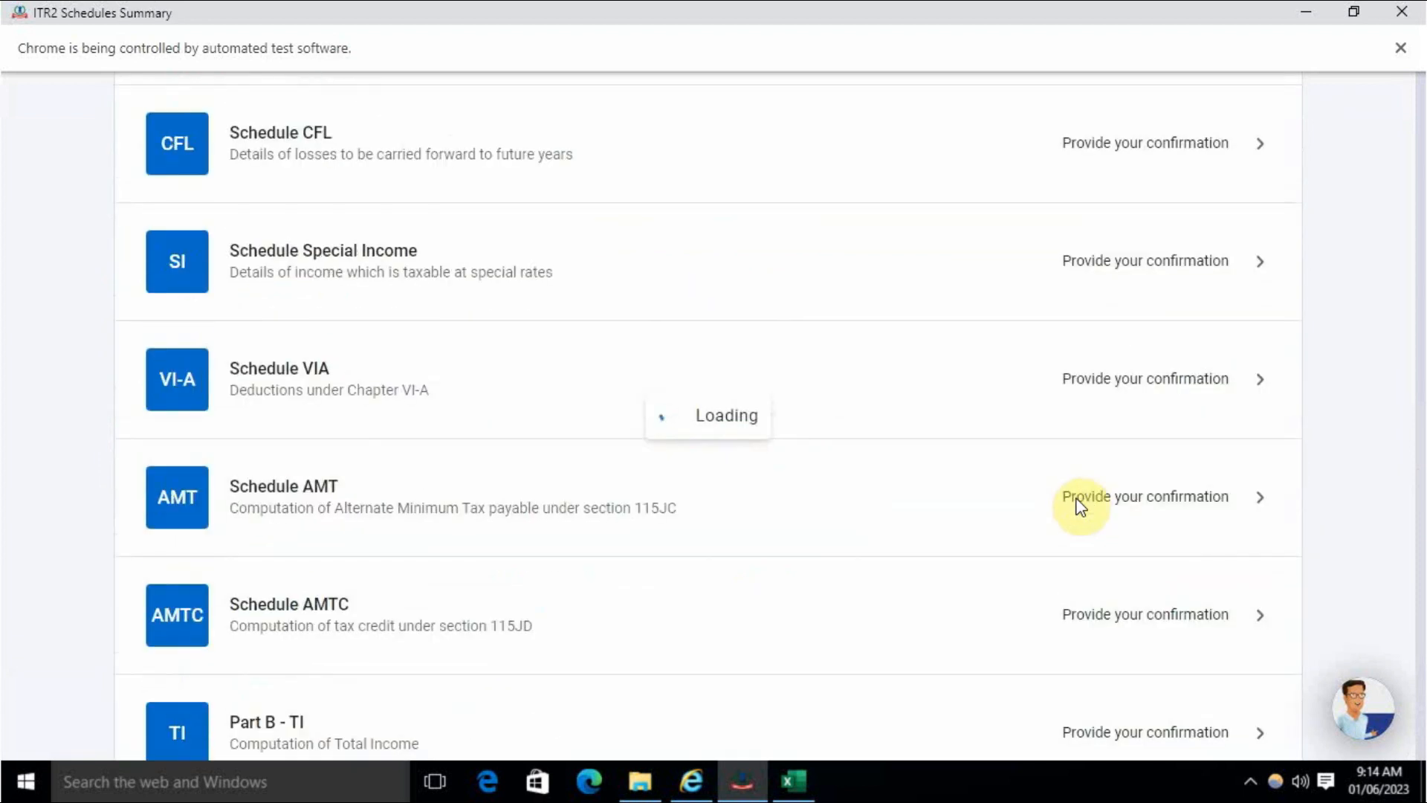
scroll(965, 513, down, 10)
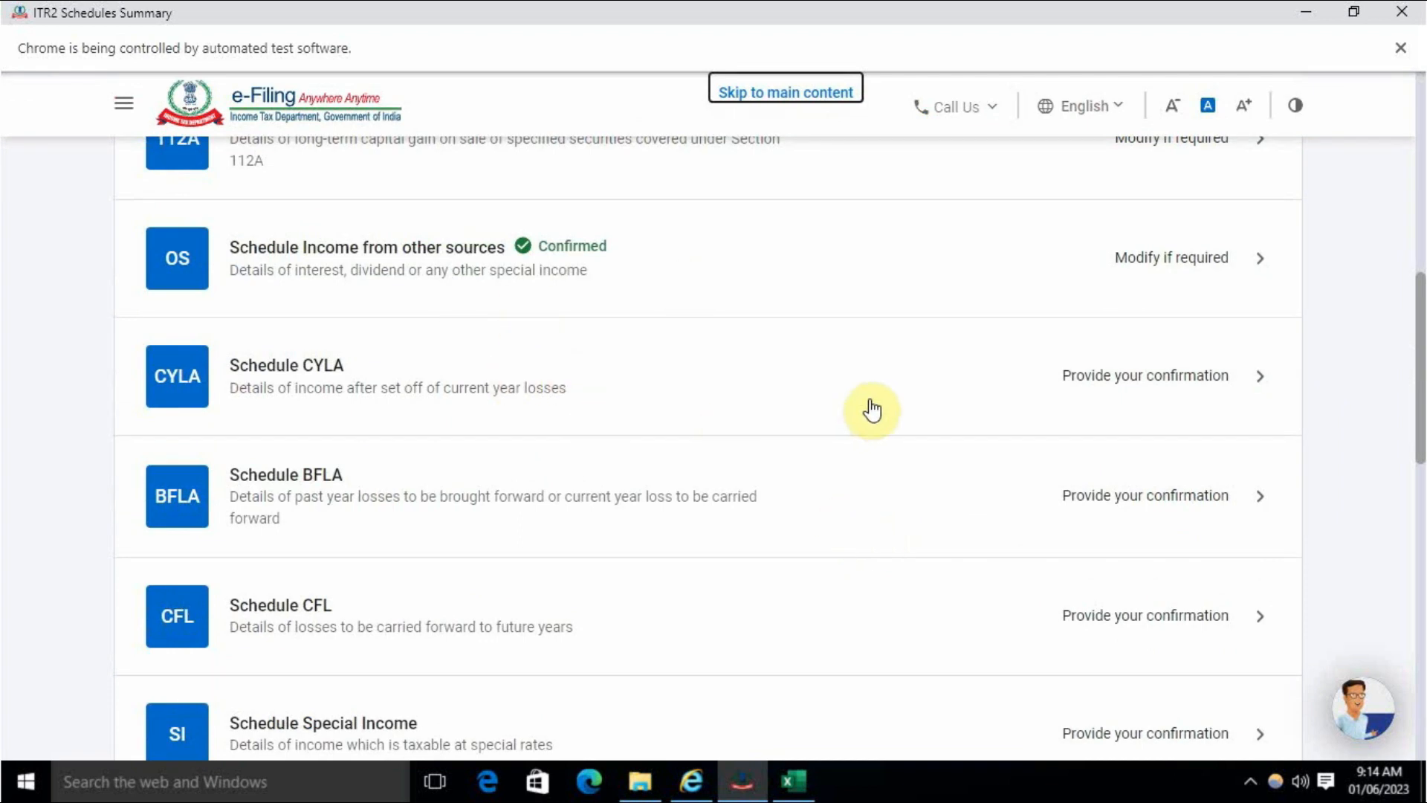
- Review Schedule CYLA, showing ₹1,10,165 other-sources income and no losses, and confirm it
click(1152, 376)
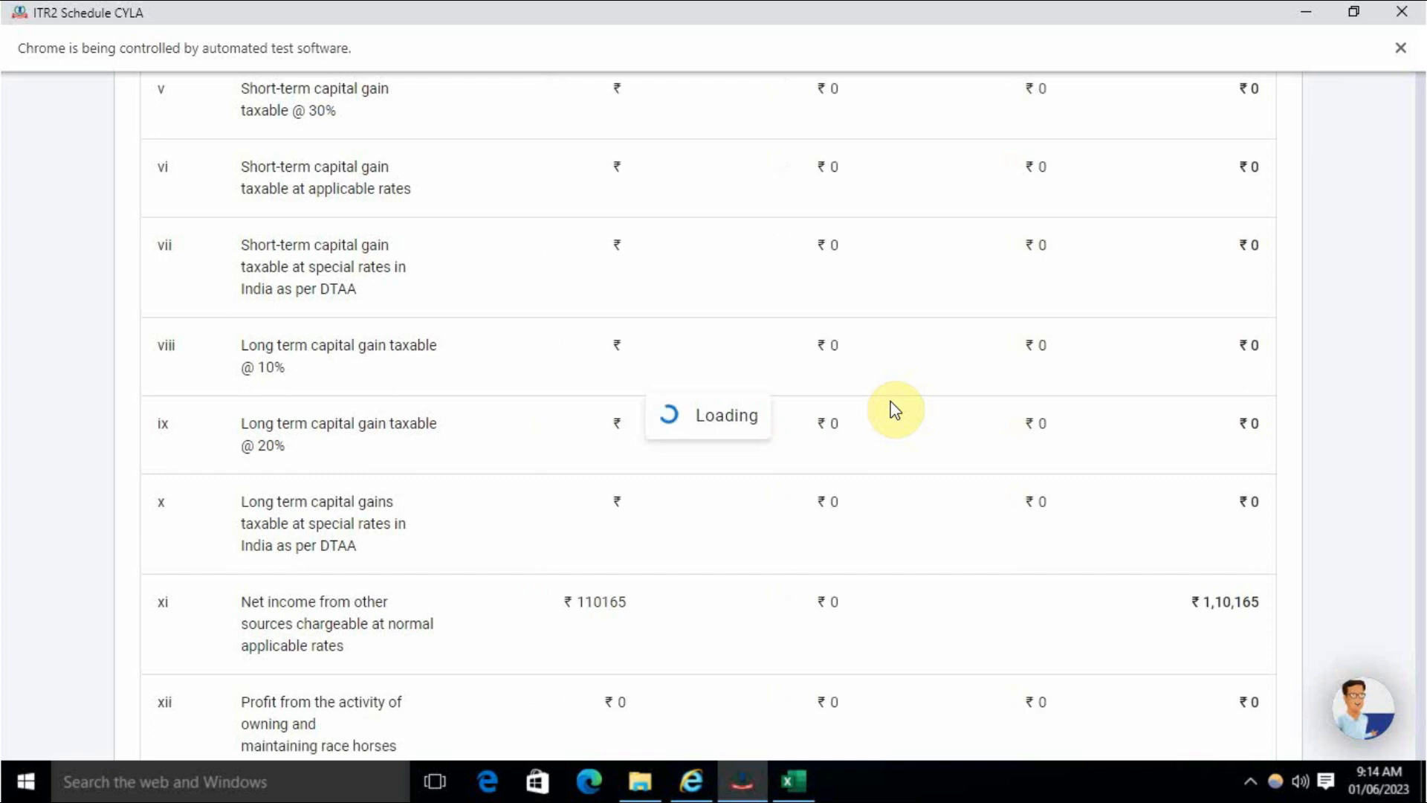
scroll(894, 411, down, 10)
scroll(936, 409, down, 4)
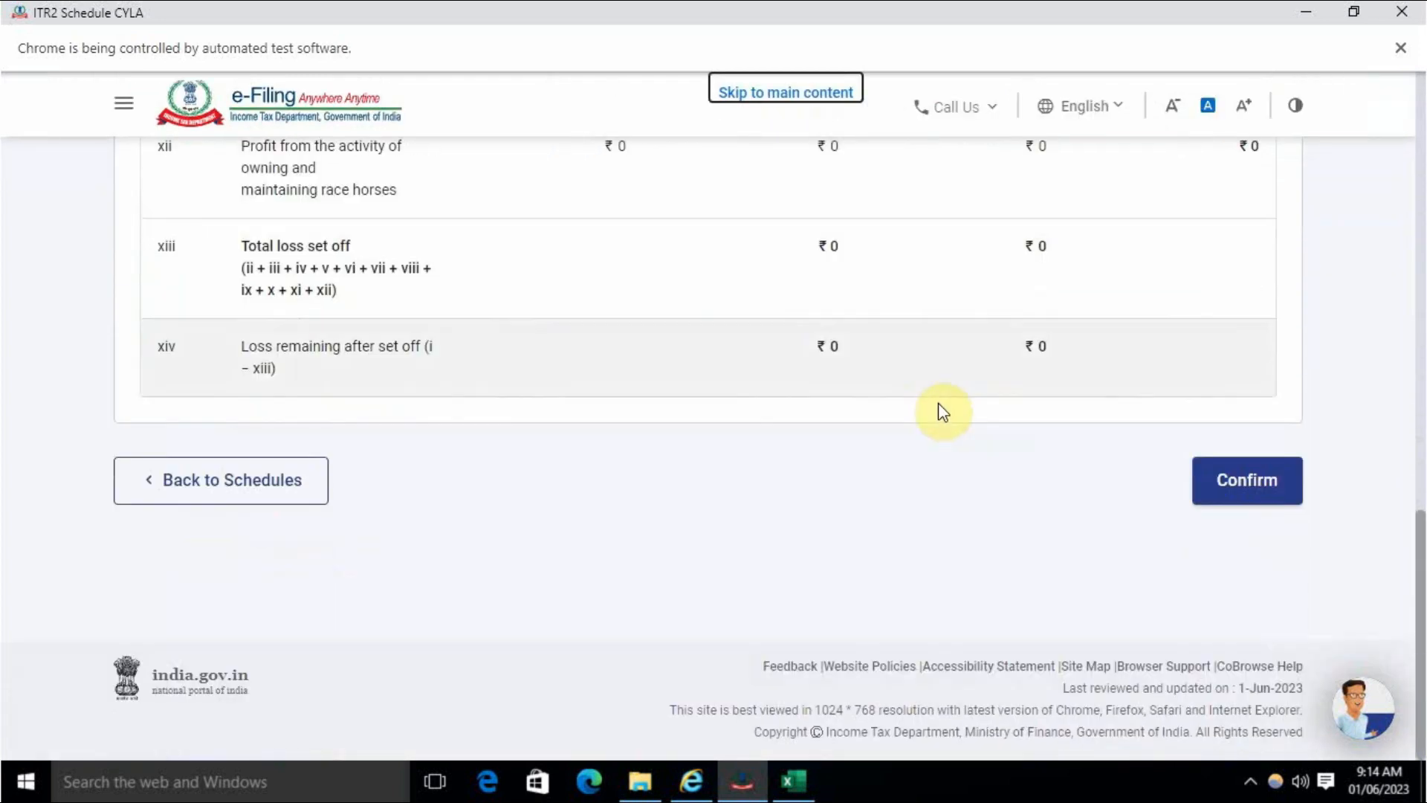
click(1256, 483)
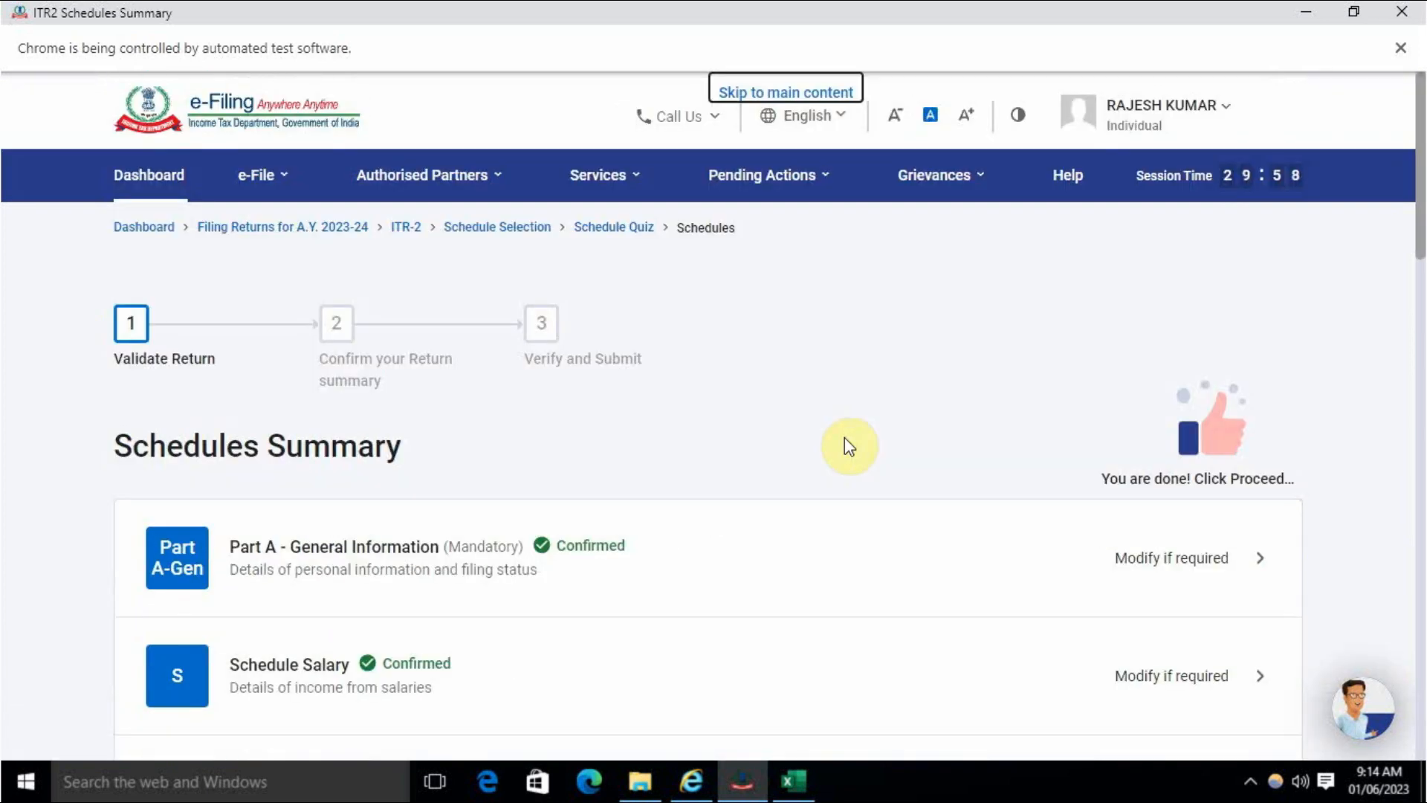
scroll(848, 445, down, 12)
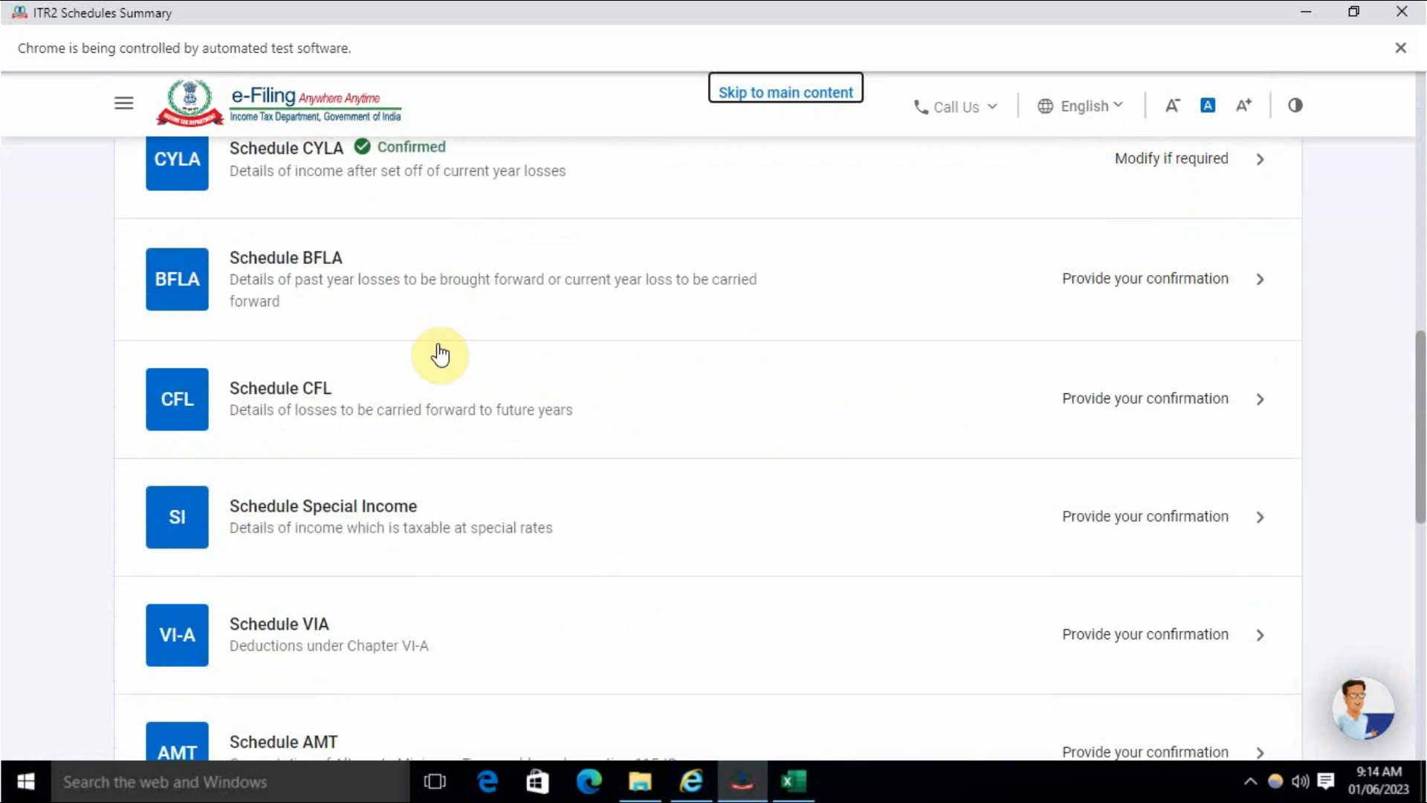
- Compute the set off in Schedule BFLA and continue to confirm it
click(1173, 287)
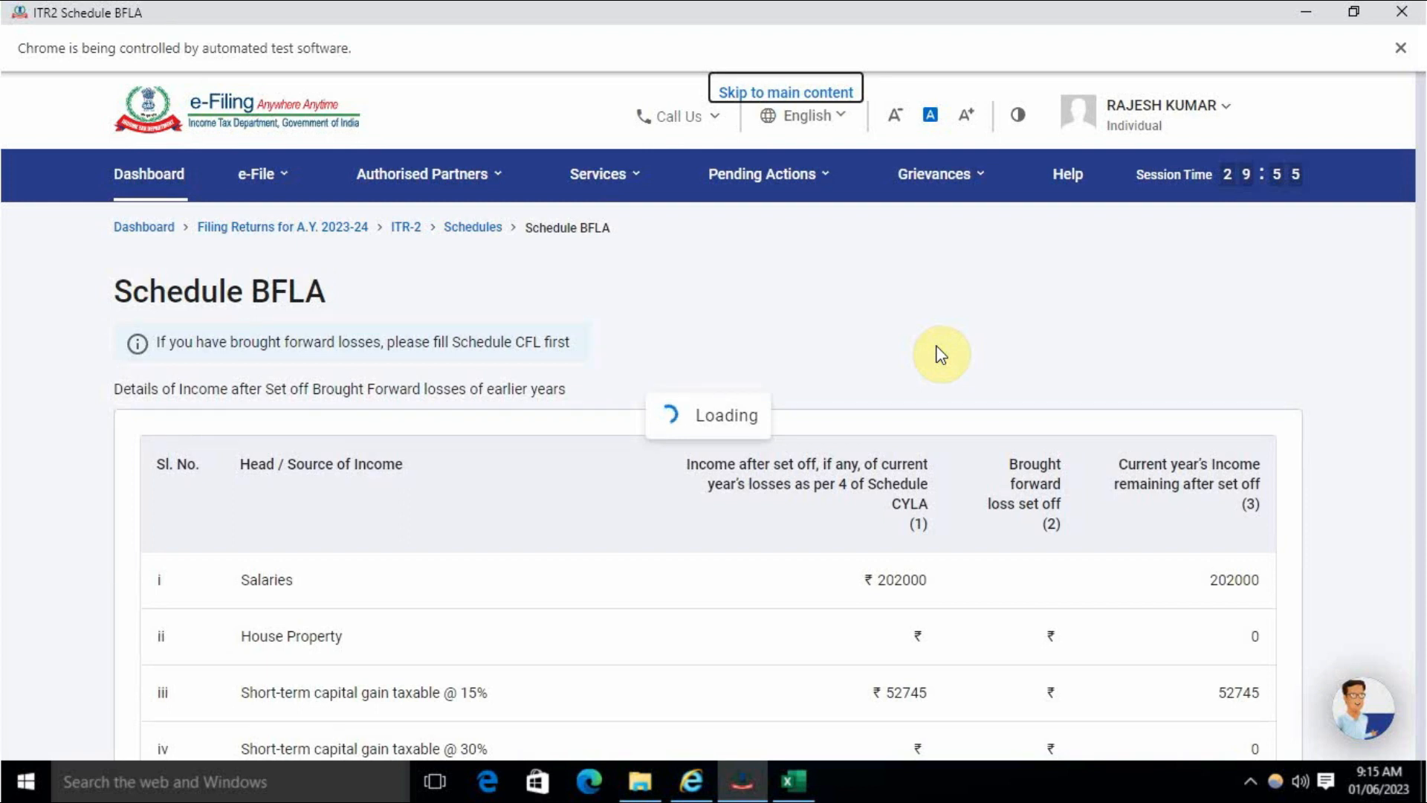
scroll(941, 355, down, 15)
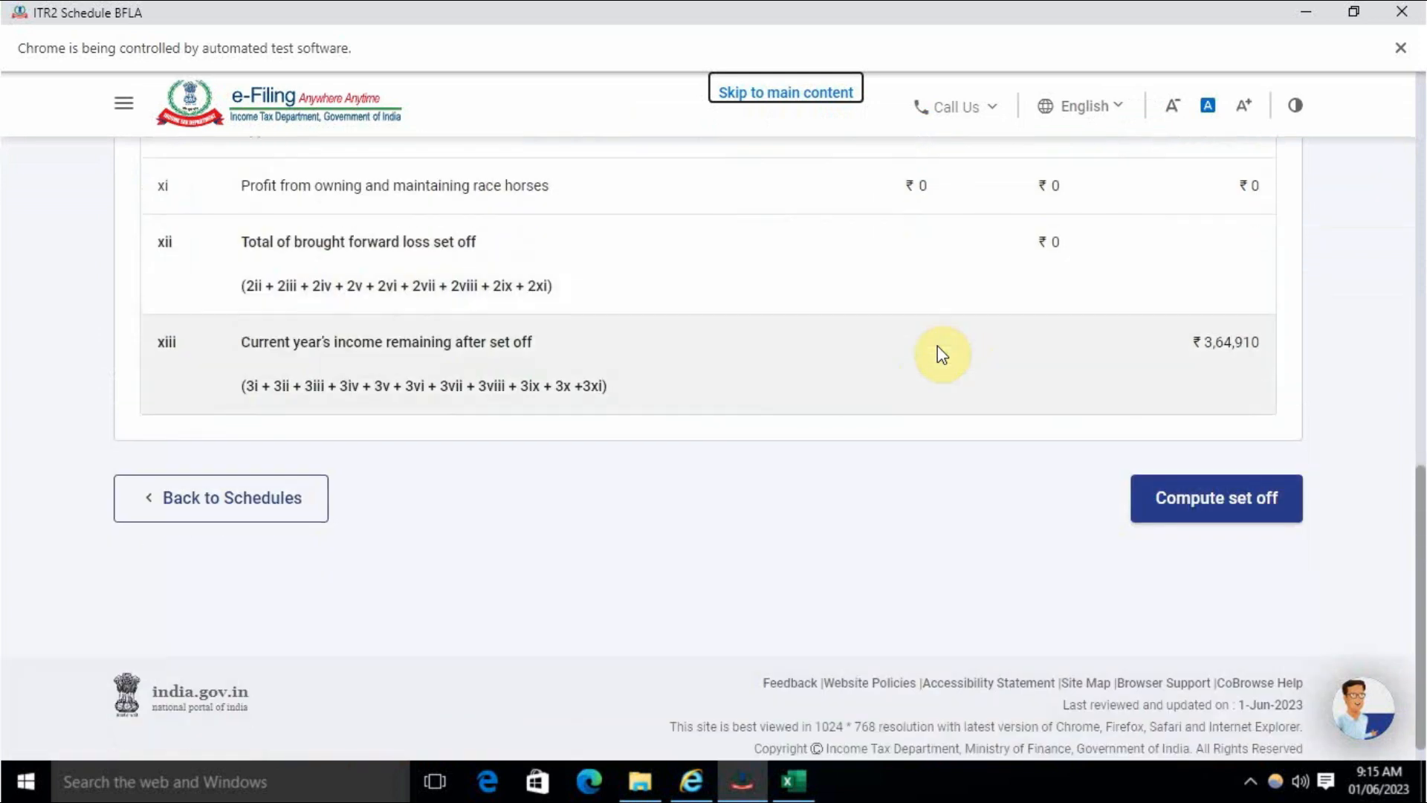
click(1214, 488)
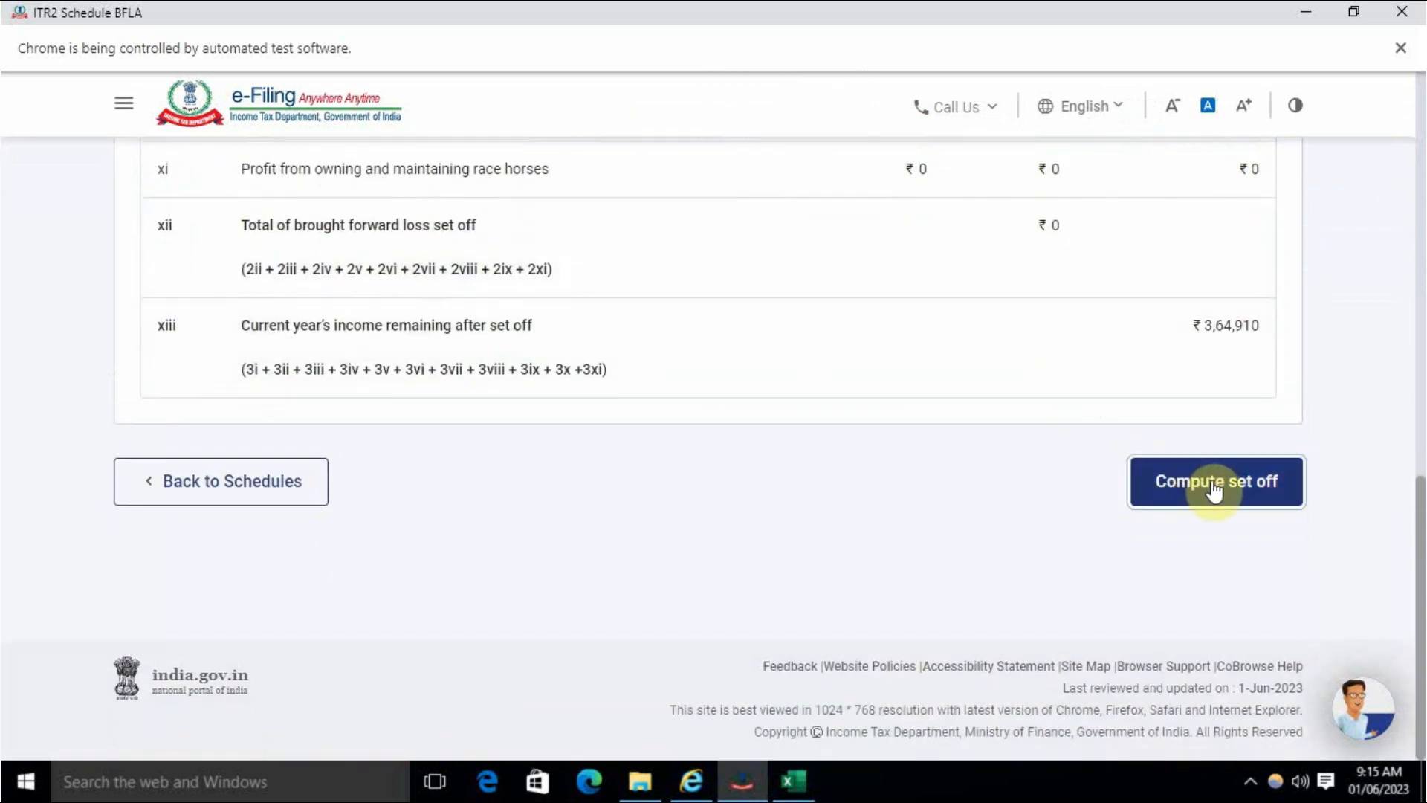
click(948, 479)
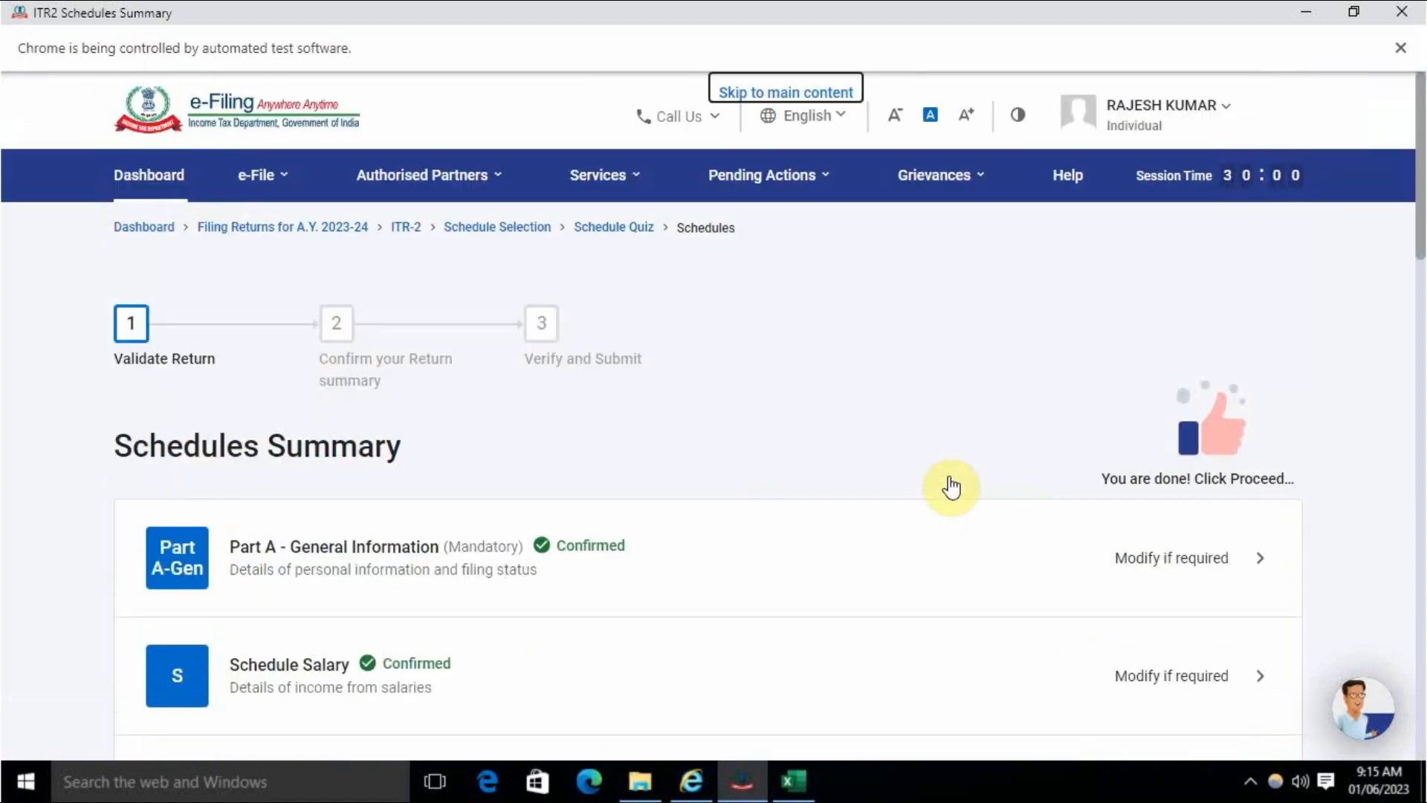
scroll(954, 485, down, 15)
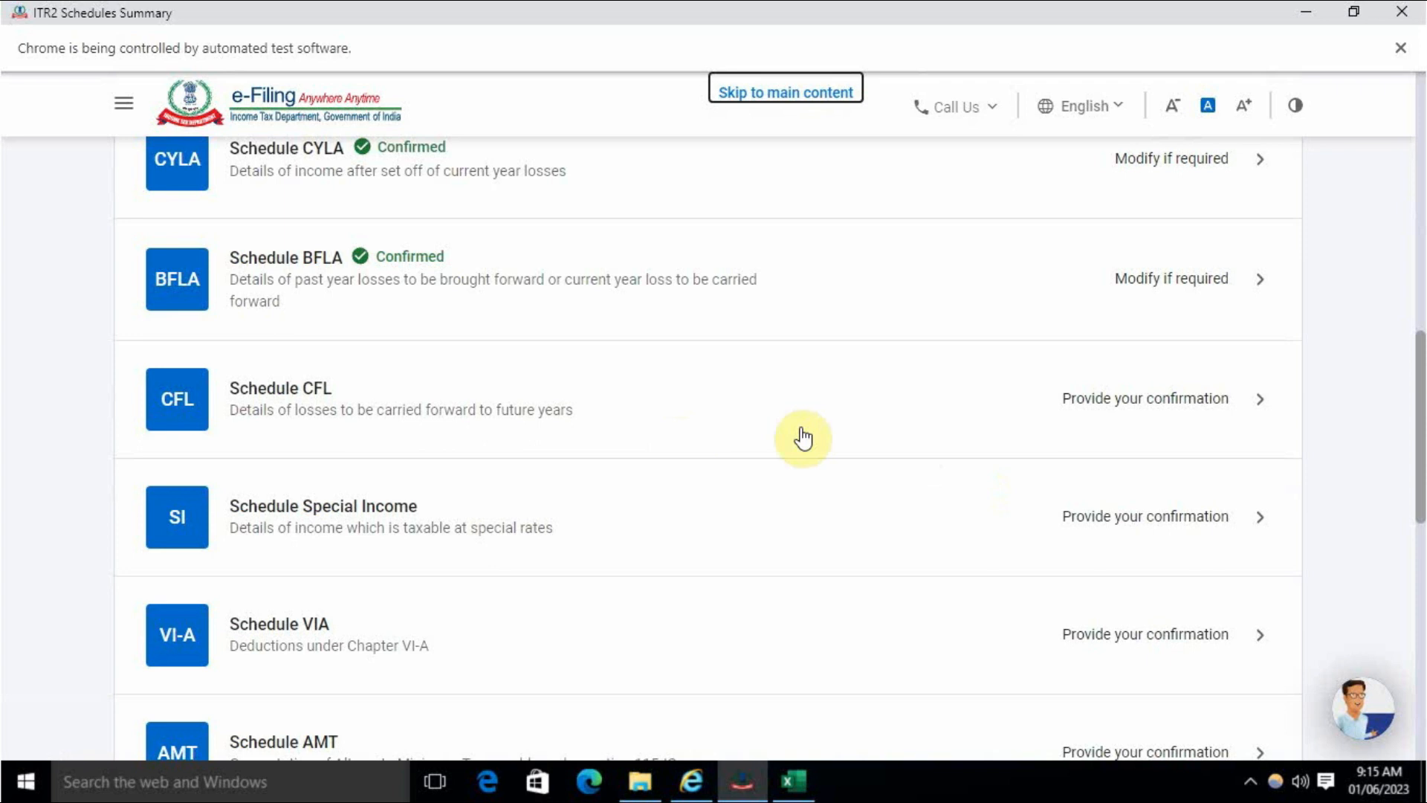
- Compute the set off in Schedule CFL, confirming it with no losses carried forward
click(1179, 404)
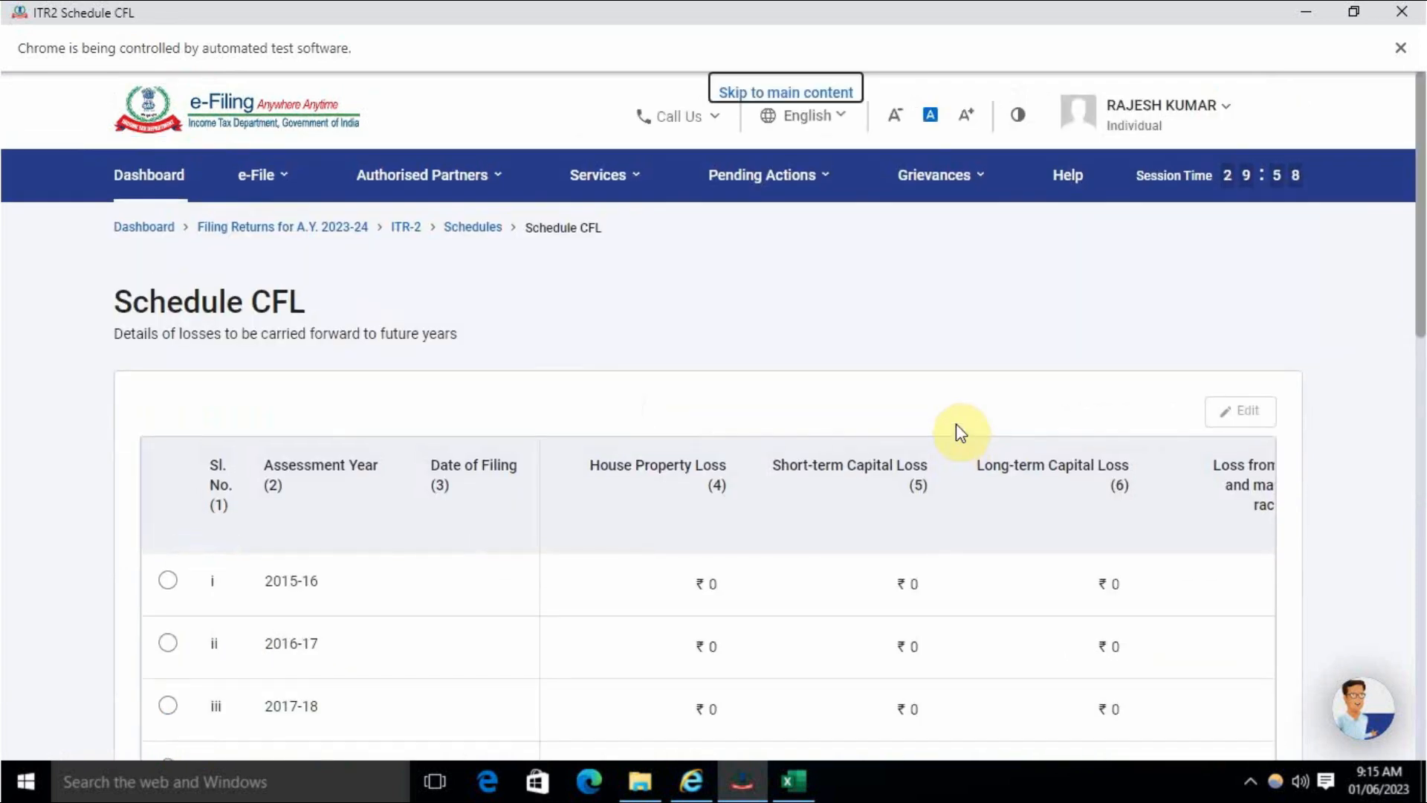
scroll(957, 427, down, 15)
click(1155, 504)
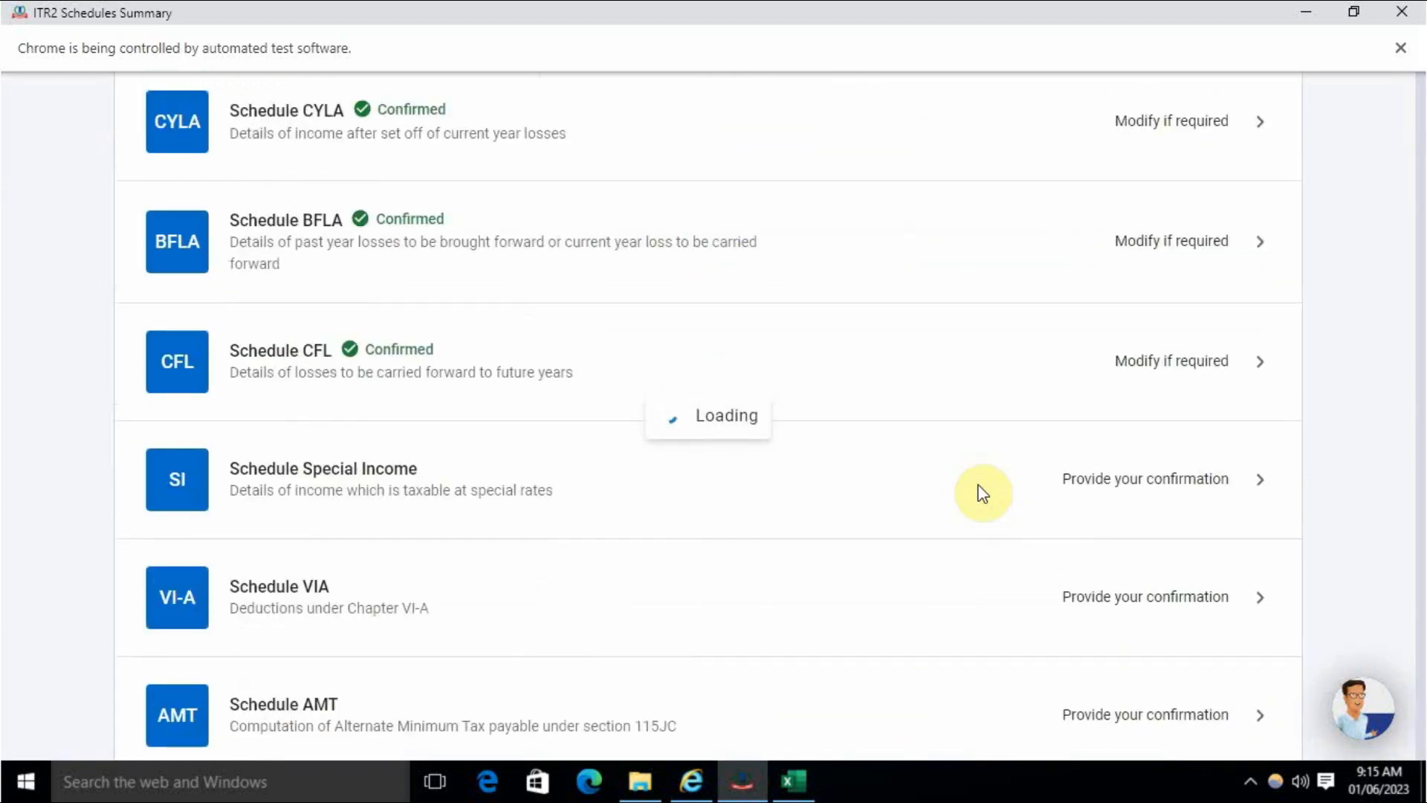
scroll(979, 495, down, 8)
scroll(976, 497, down, 4)
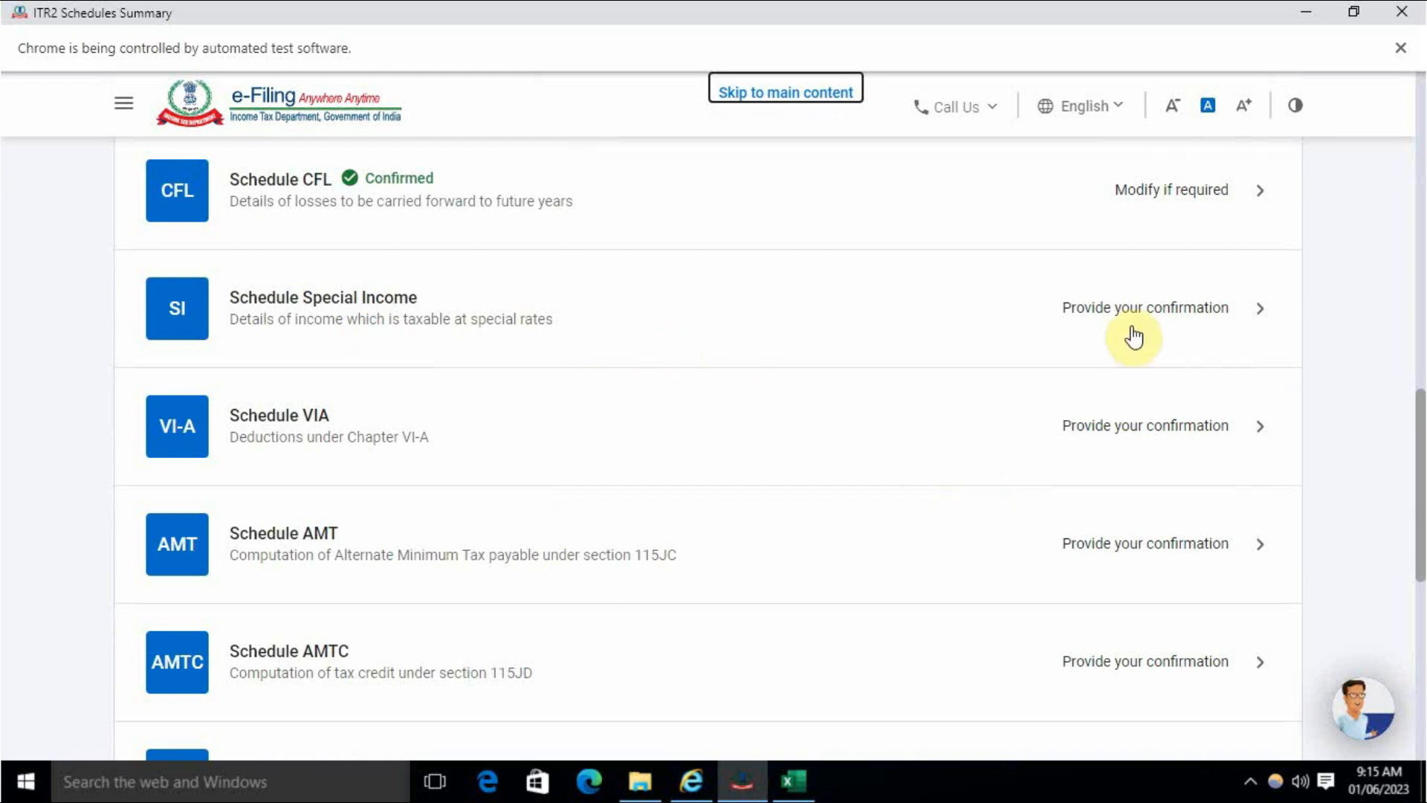
- Review Schedule Special Income's ₹52,745 taxed at 15% under section 111A and confirm it
click(1130, 317)
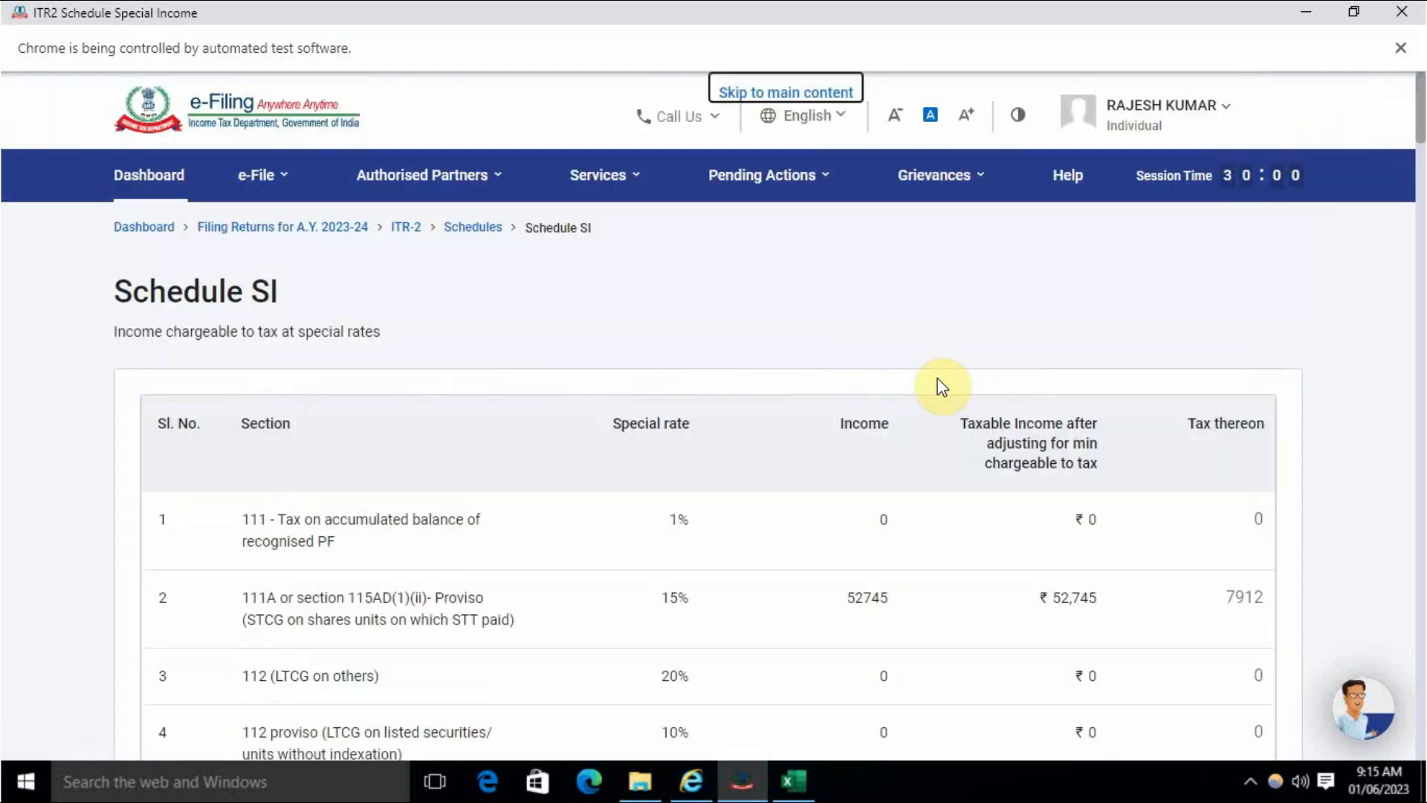
scroll(941, 385, down, 20)
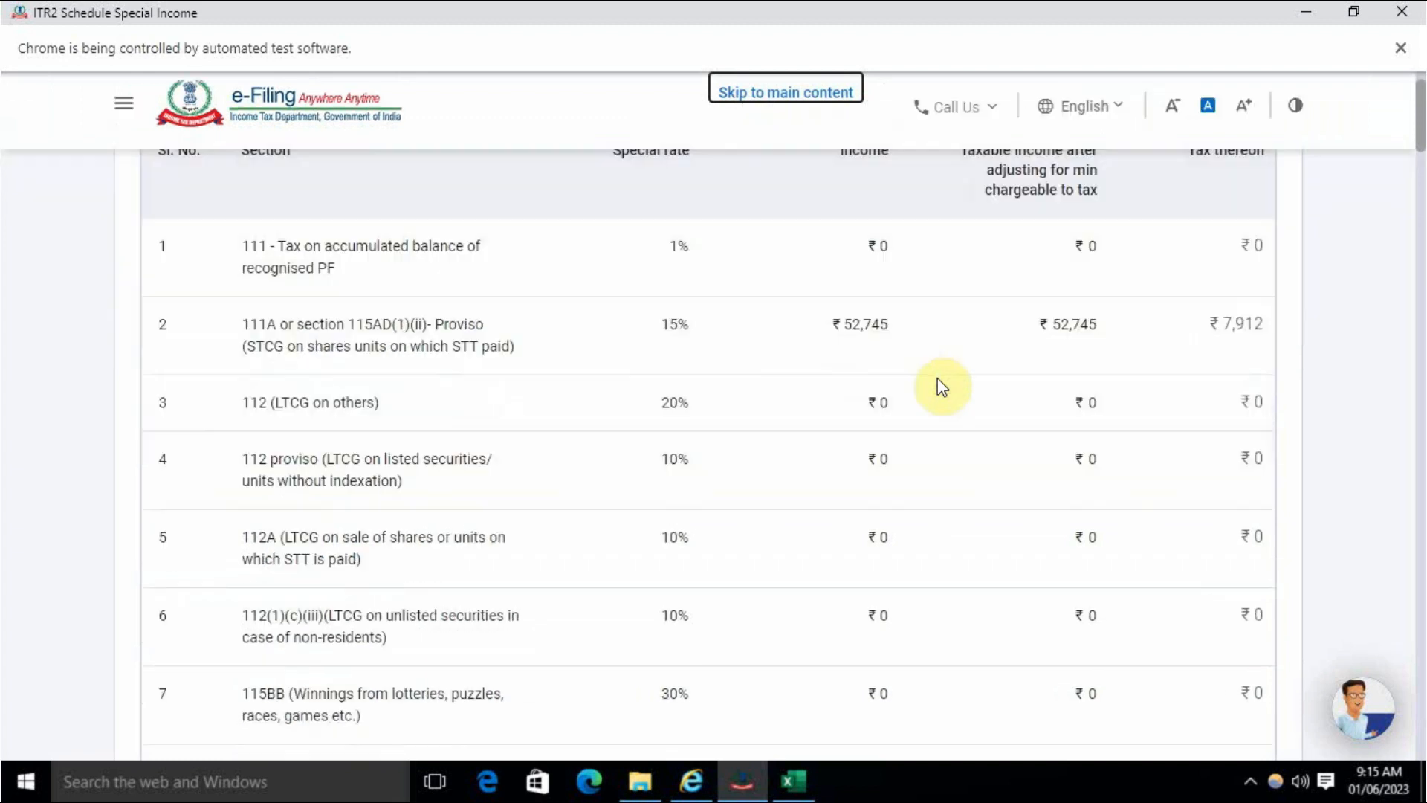
scroll(1056, 469, down, 20)
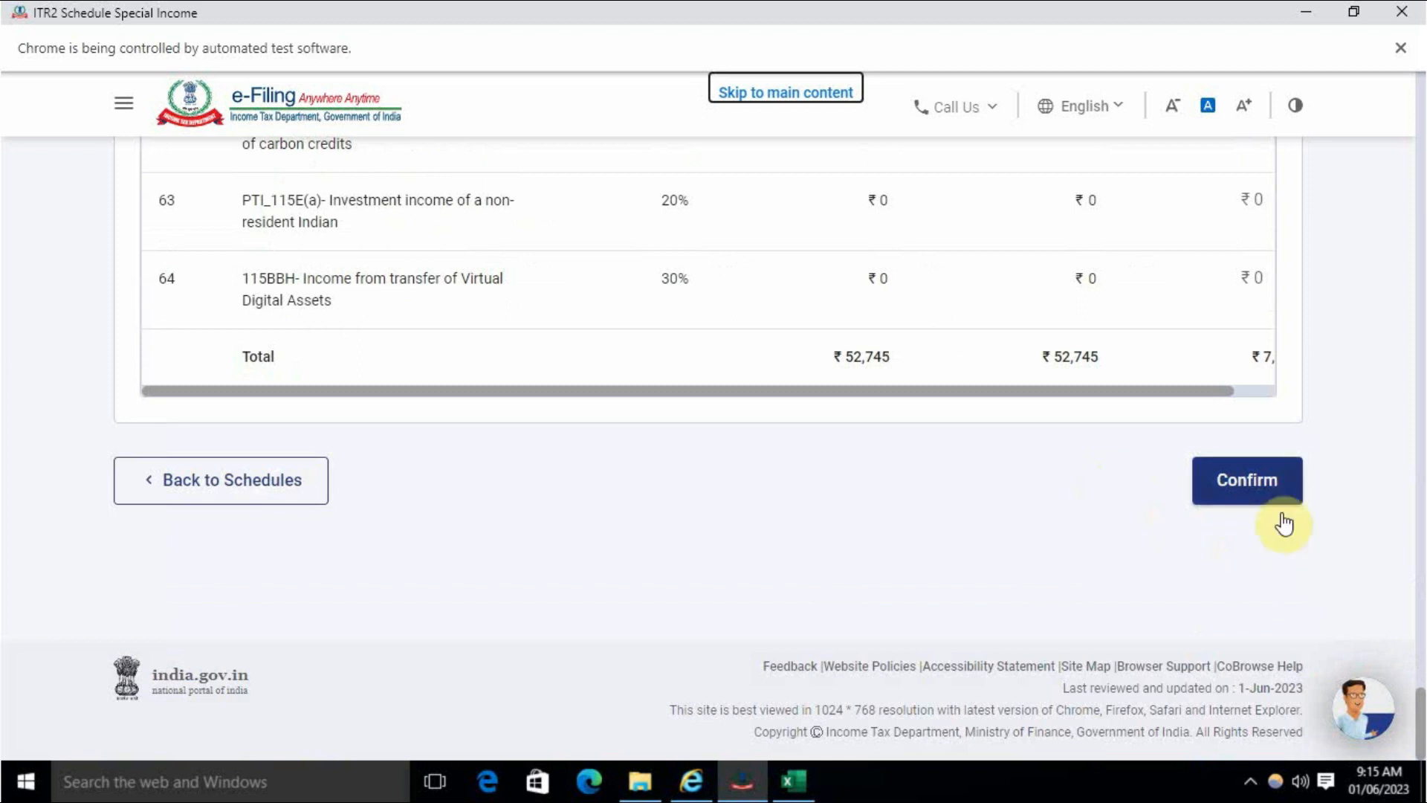
click(1239, 493)
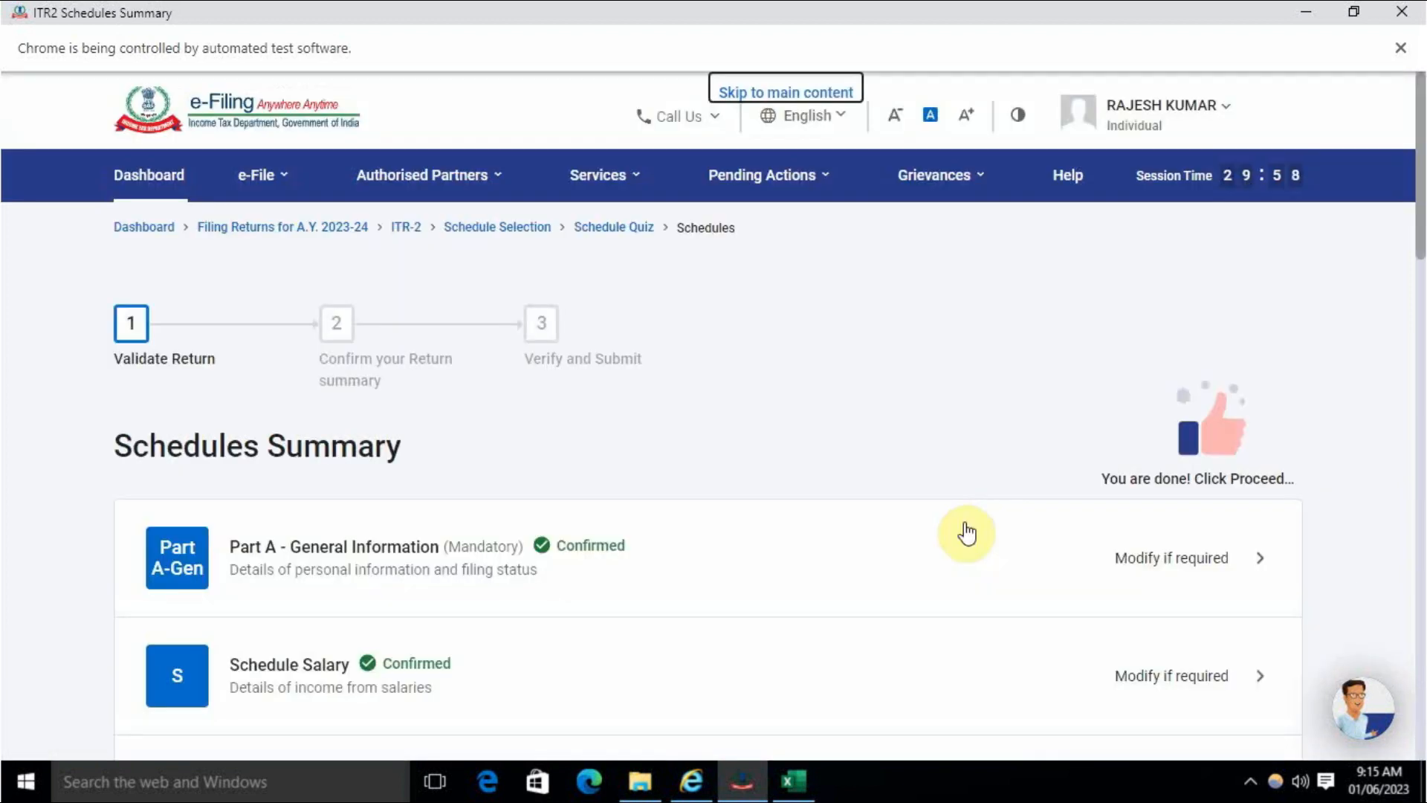
scroll(967, 533, down, 18)
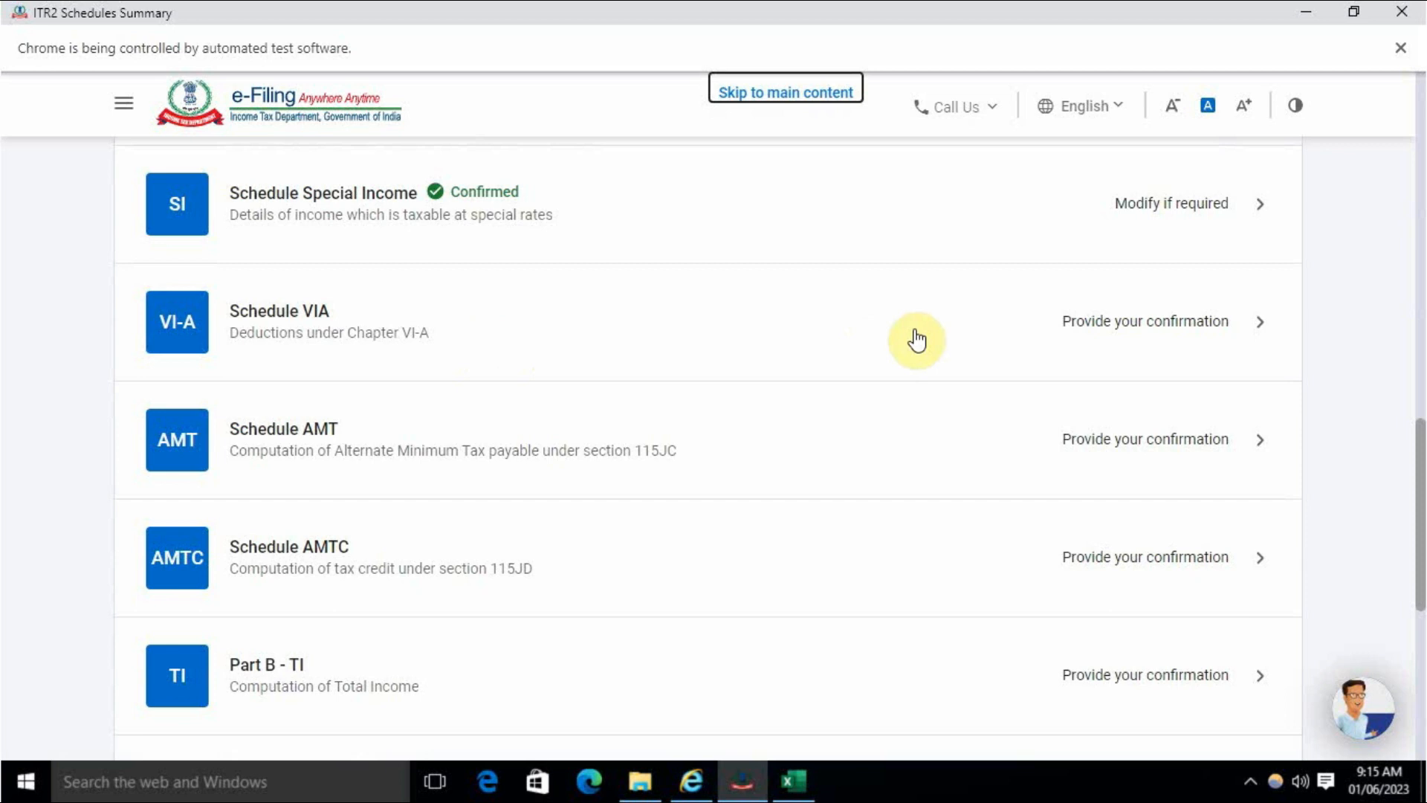
- Review and confirm the Schedule VI-A deductions
click(1041, 322)
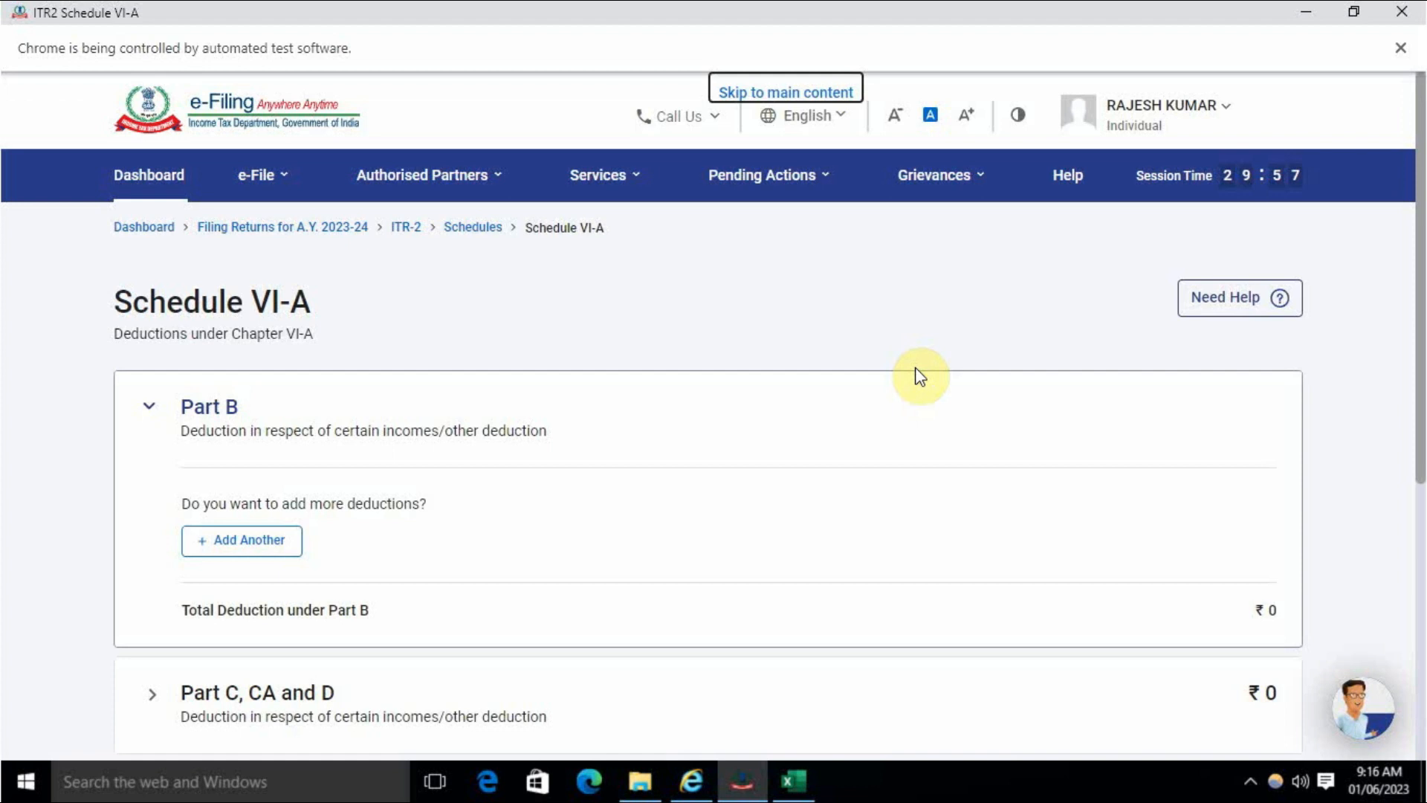
scroll(920, 377, down, 3)
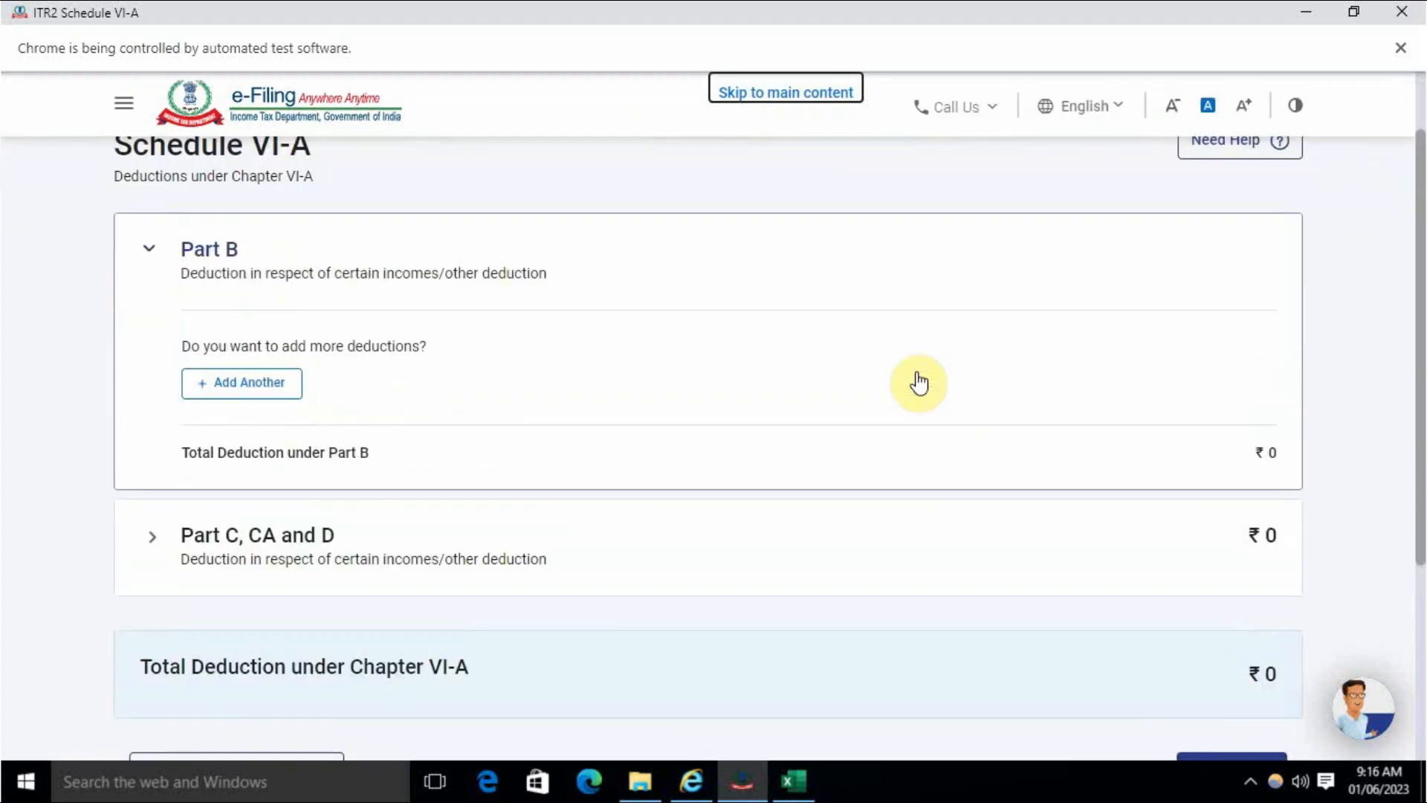
scroll(920, 383, down, 4)
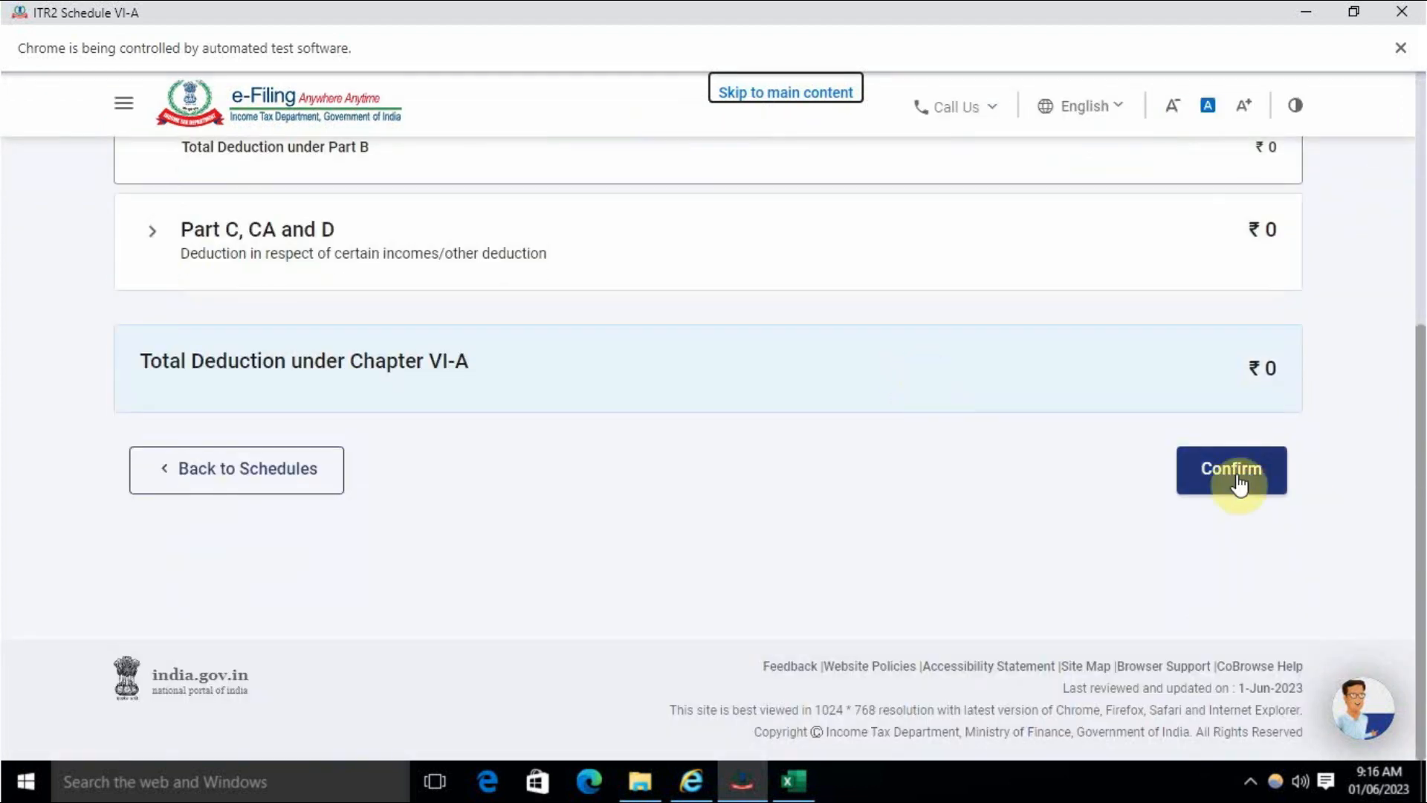
click(1238, 485)
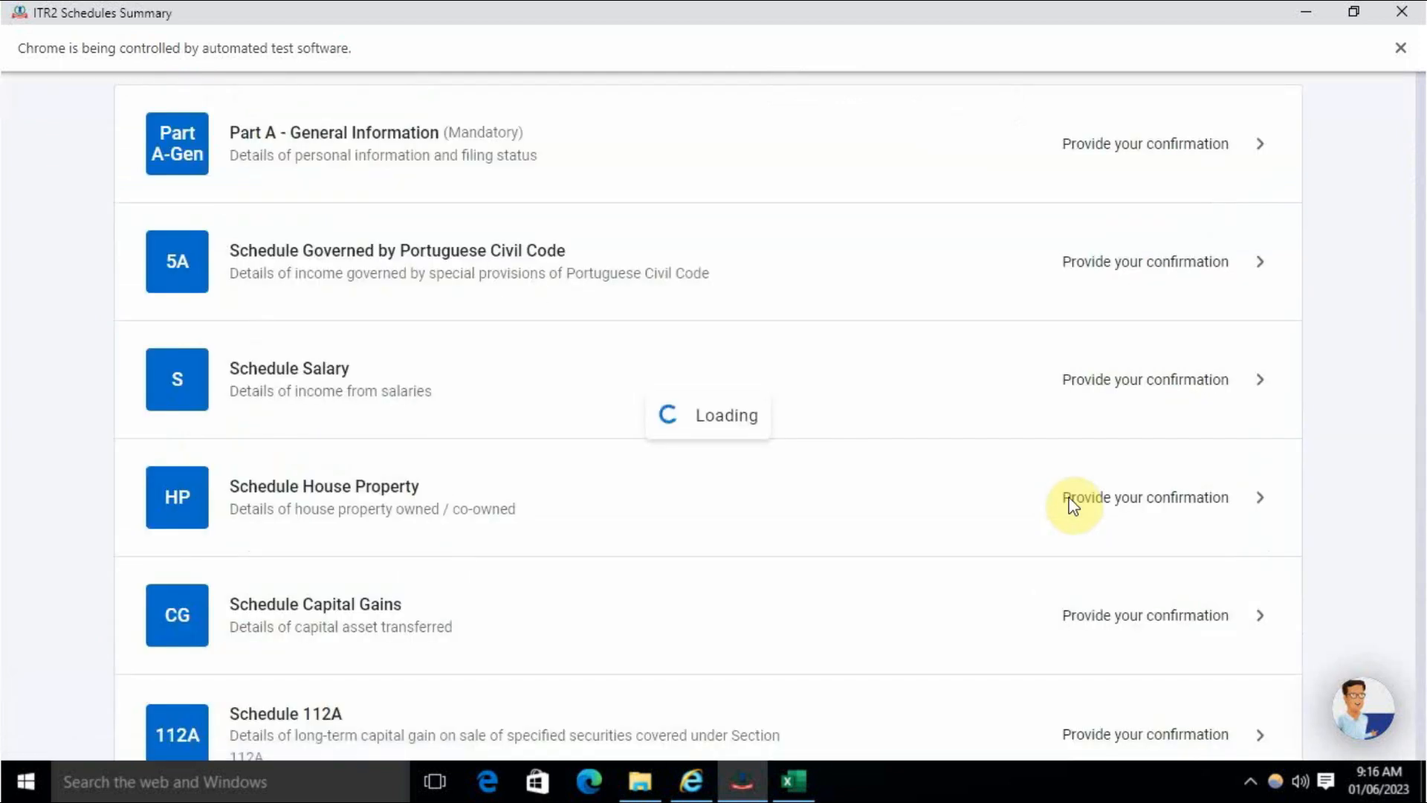
- Review and confirm the Schedule AMT figures
scroll(1073, 506, down, 12)
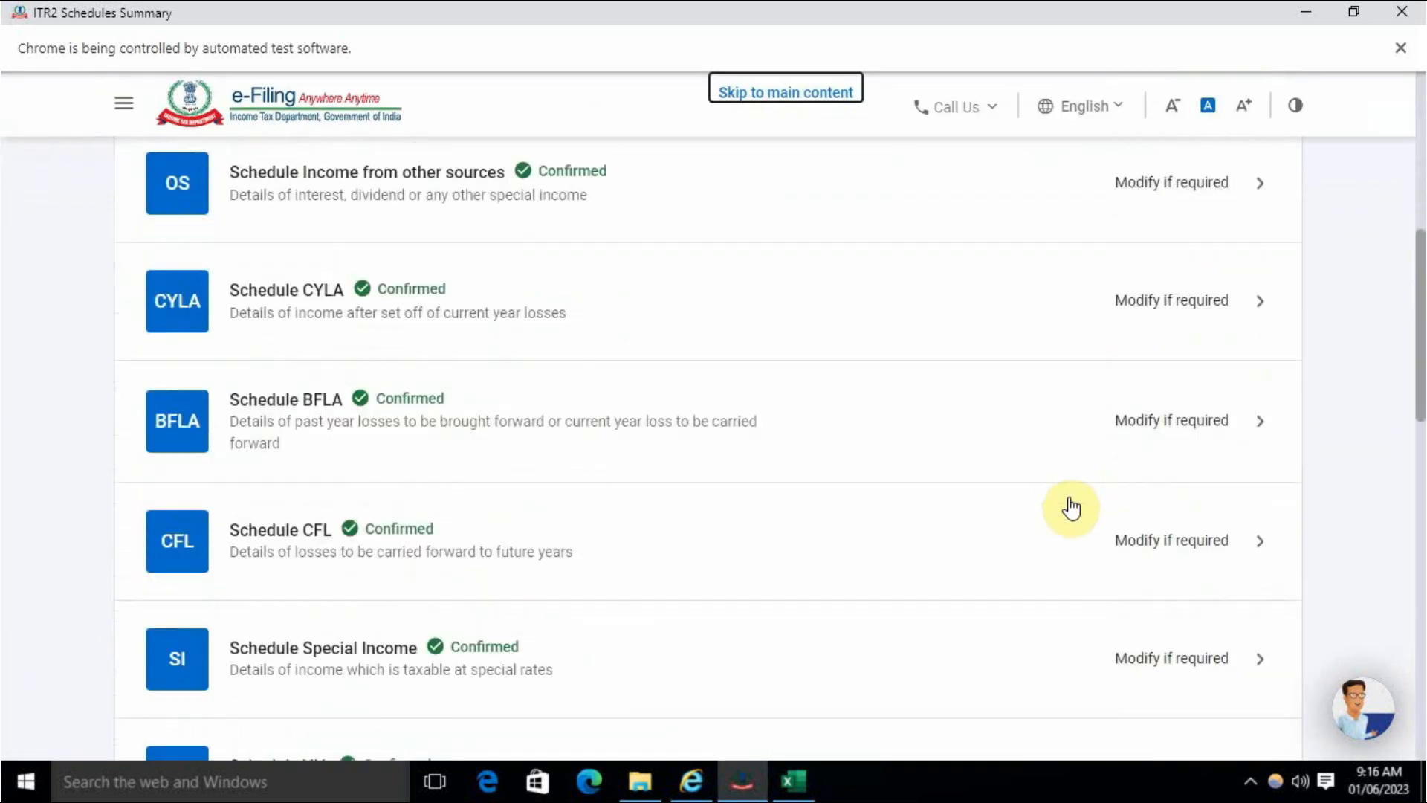
scroll(1071, 507, down, 7)
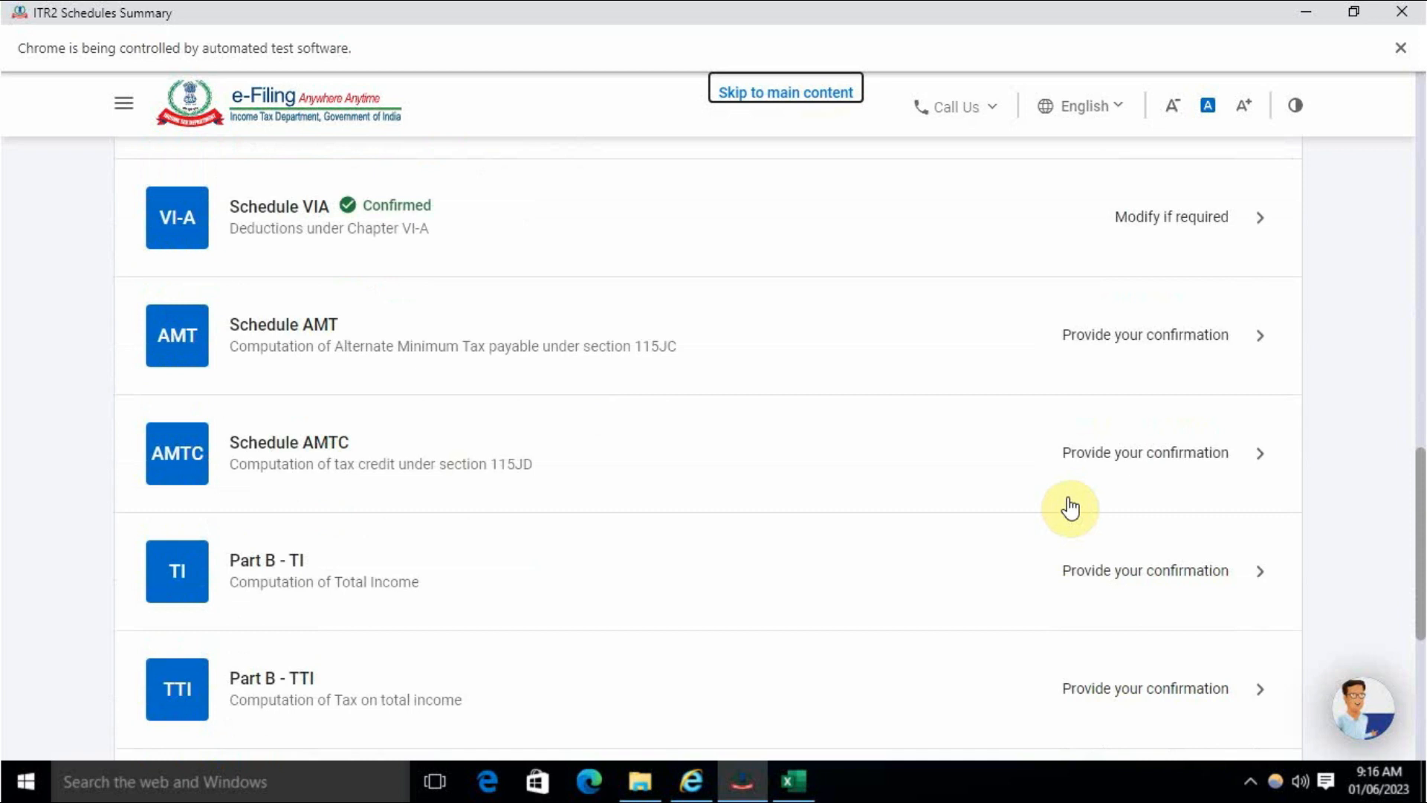
scroll(1067, 503, up, 1)
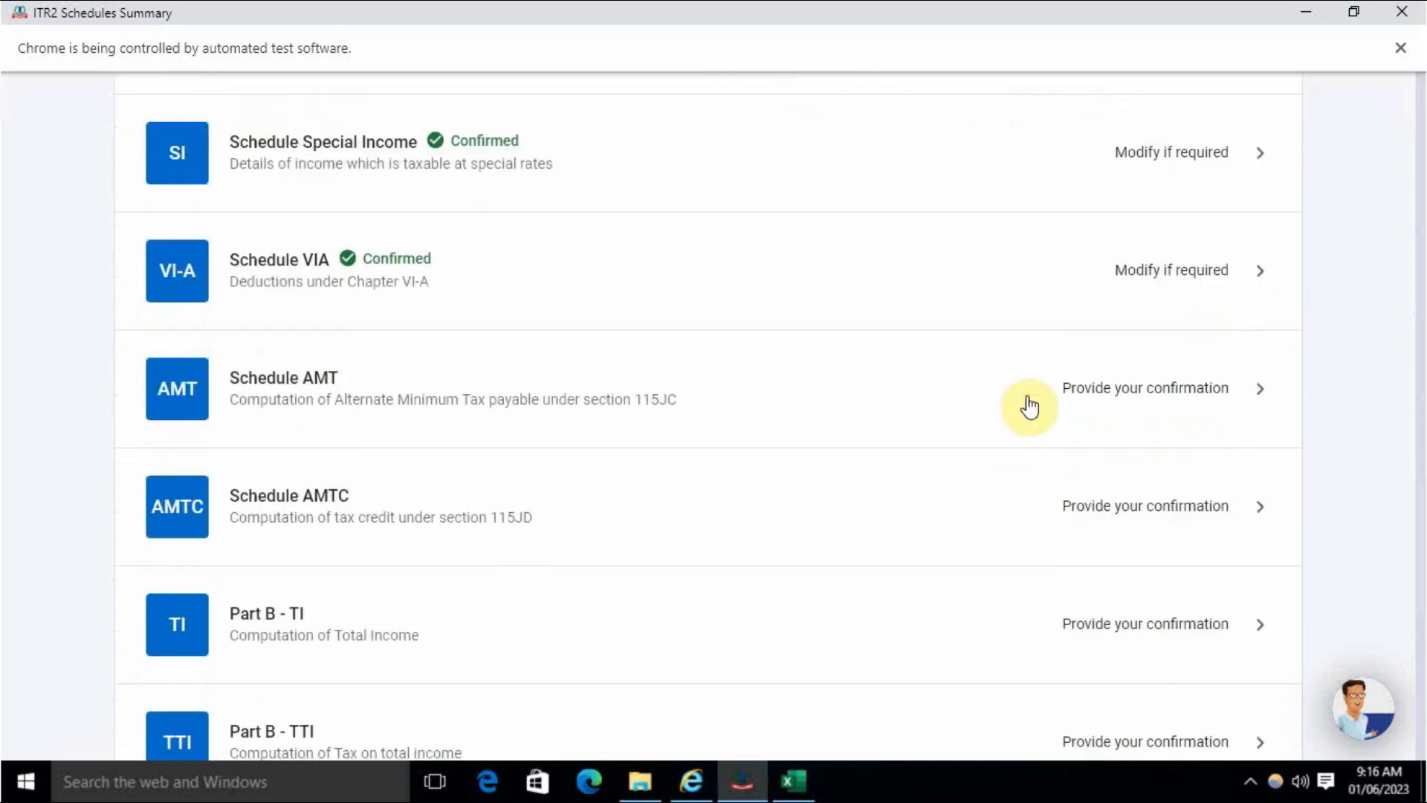
click(1026, 405)
scroll(967, 439, down, 4)
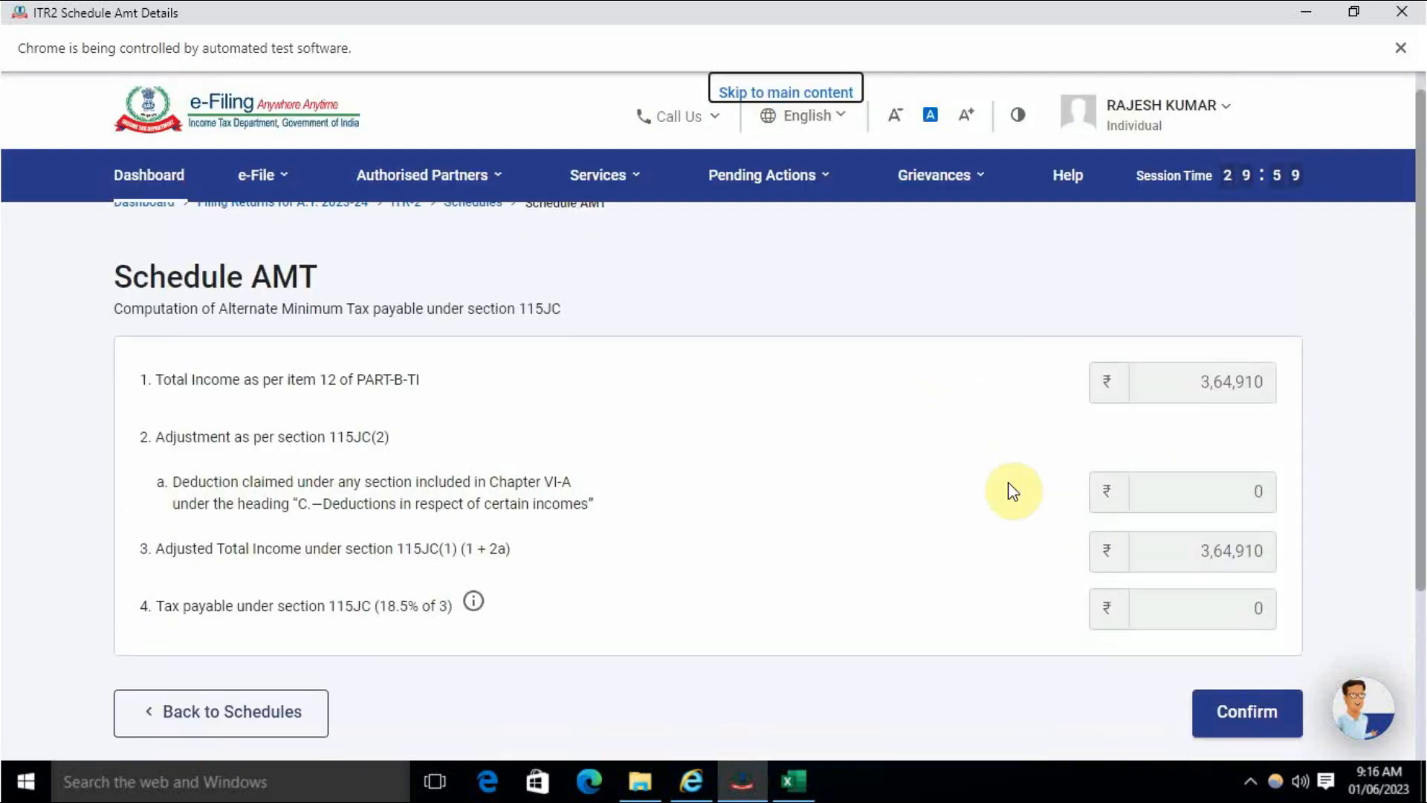
click(1237, 486)
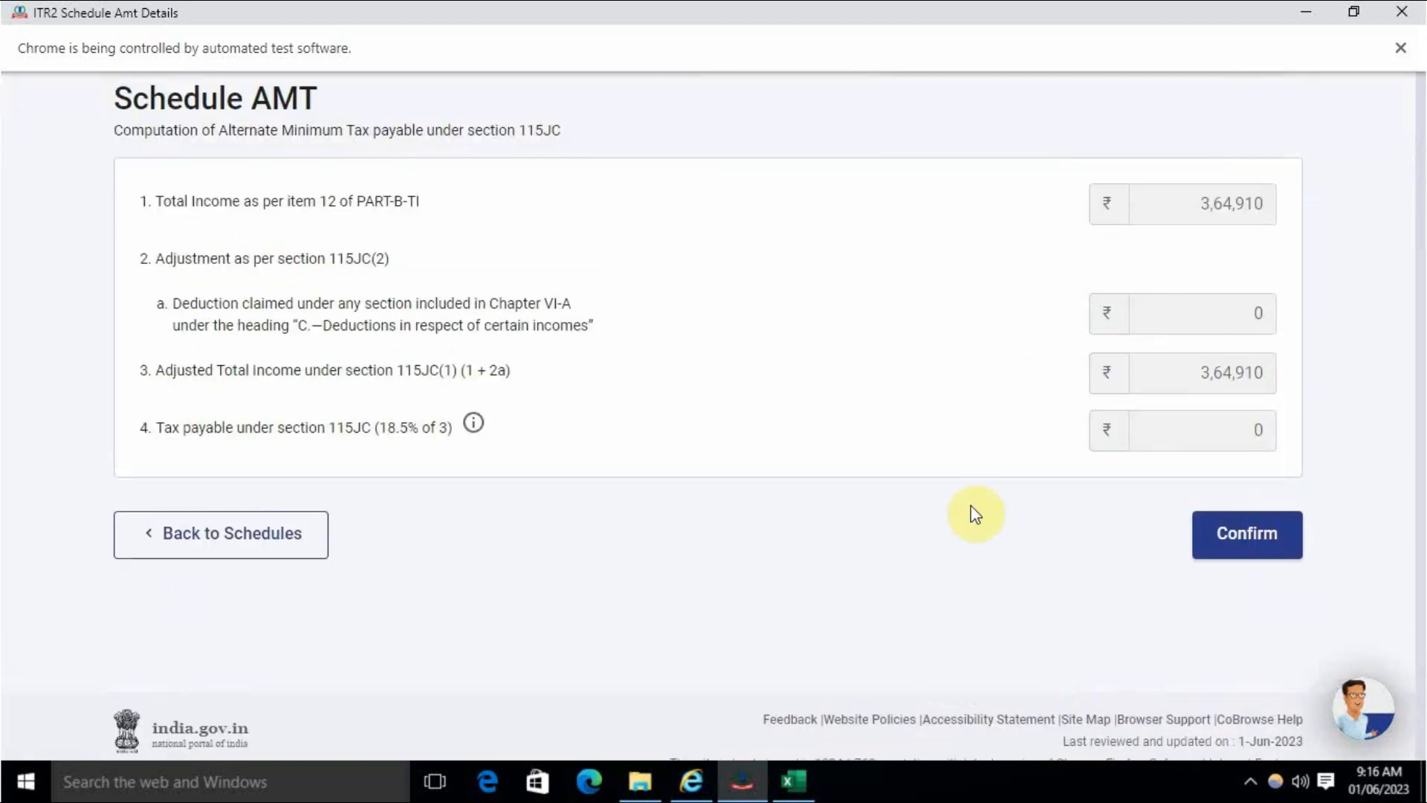
- Confirm Schedule AMTC with no tax credit
scroll(973, 516, down, 18)
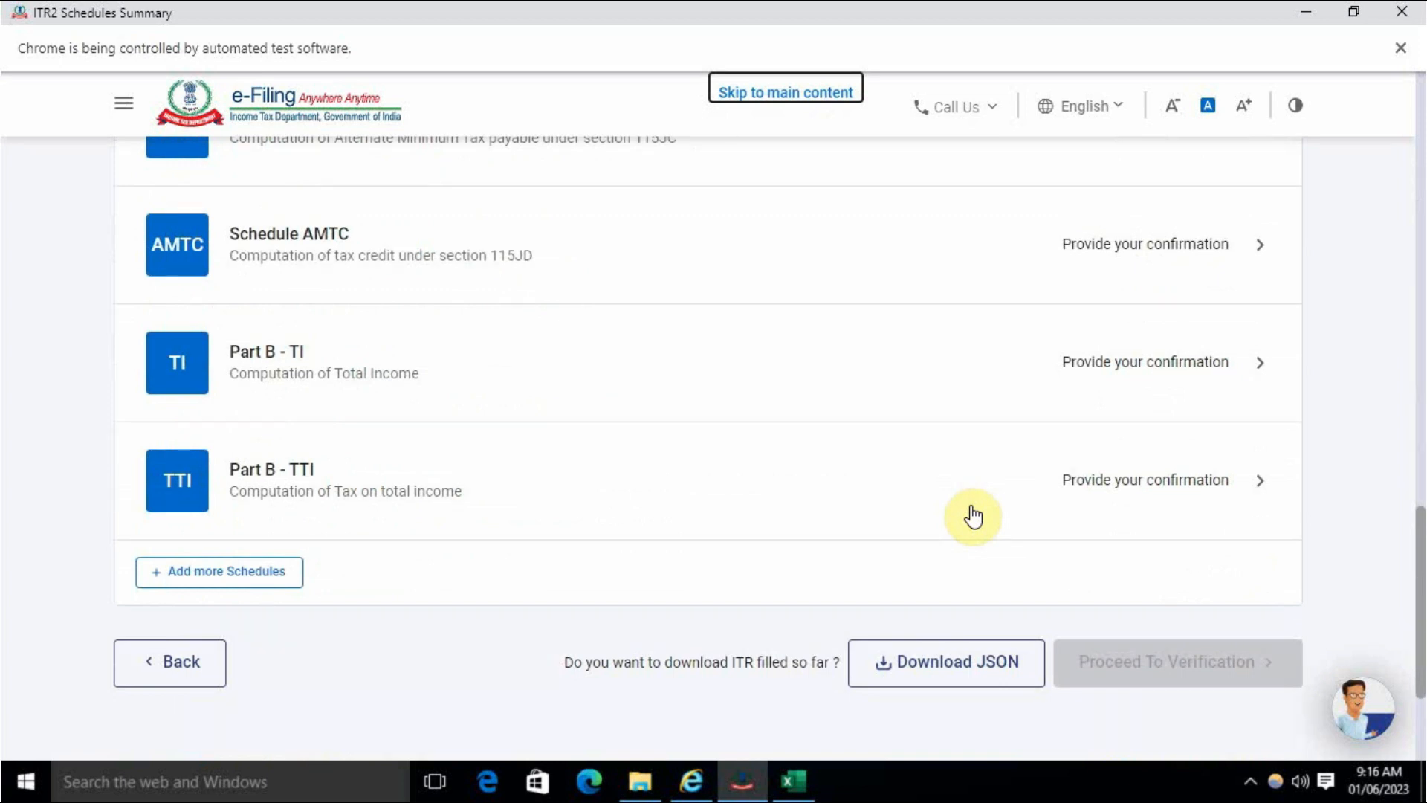
scroll(973, 516, up, 3)
click(1139, 457)
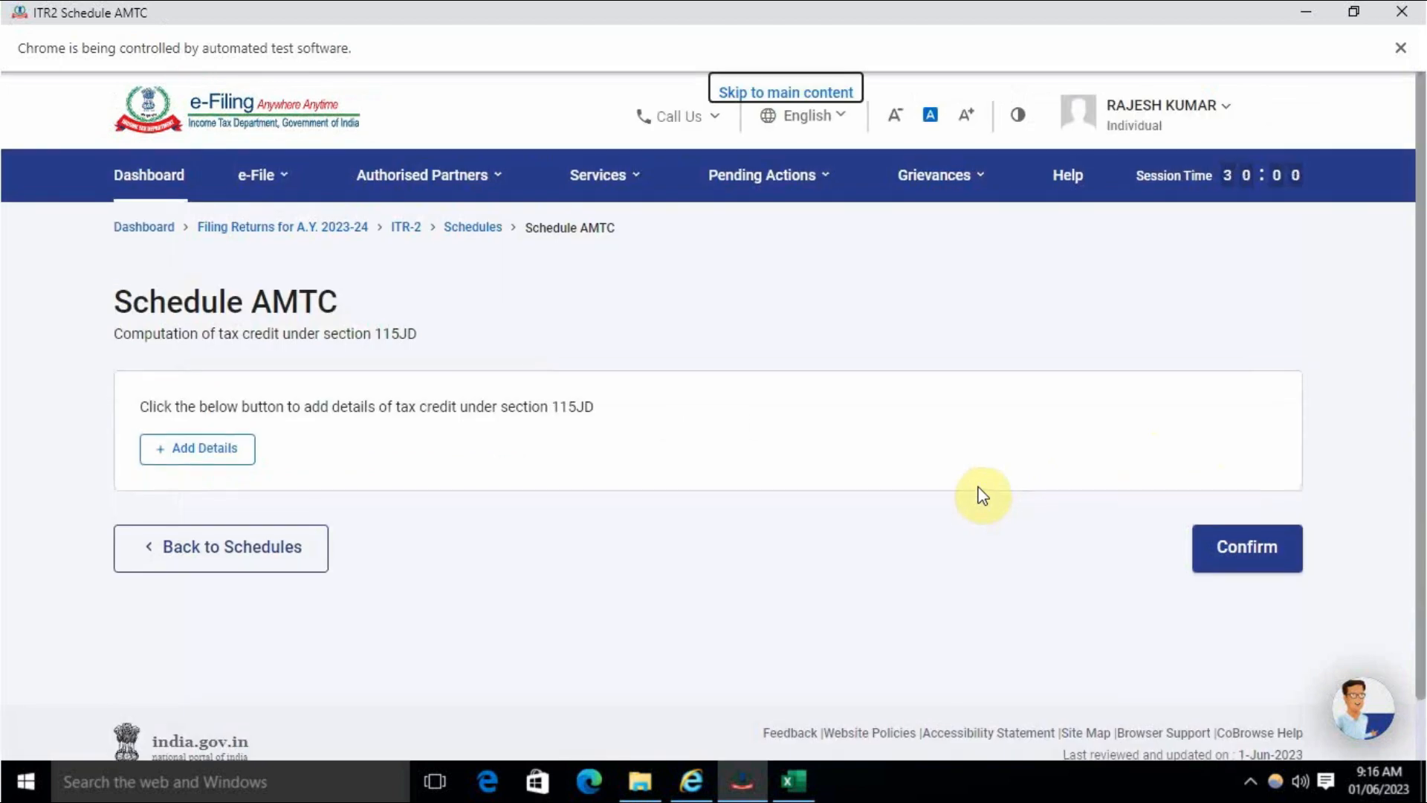
click(1243, 547)
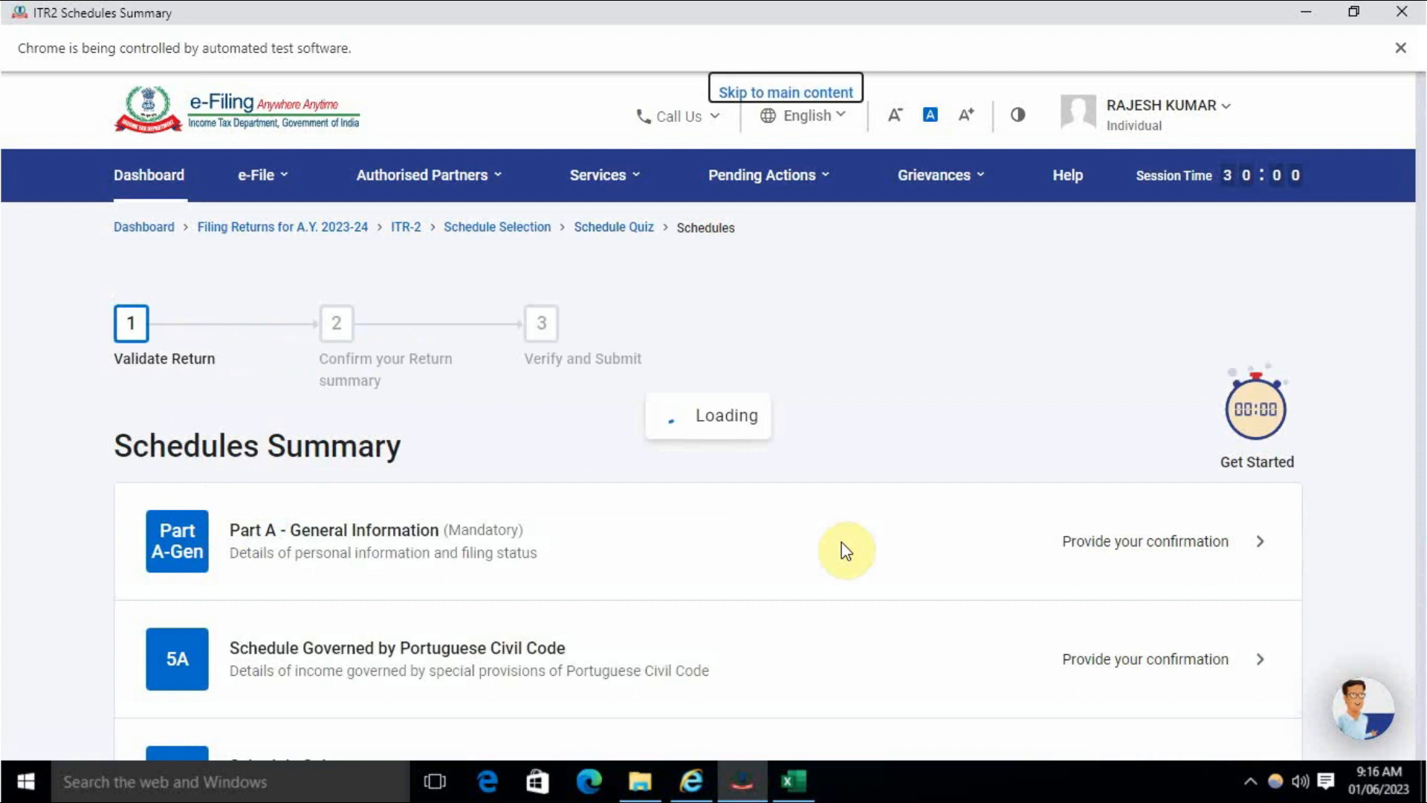
scroll(845, 550, down, 15)
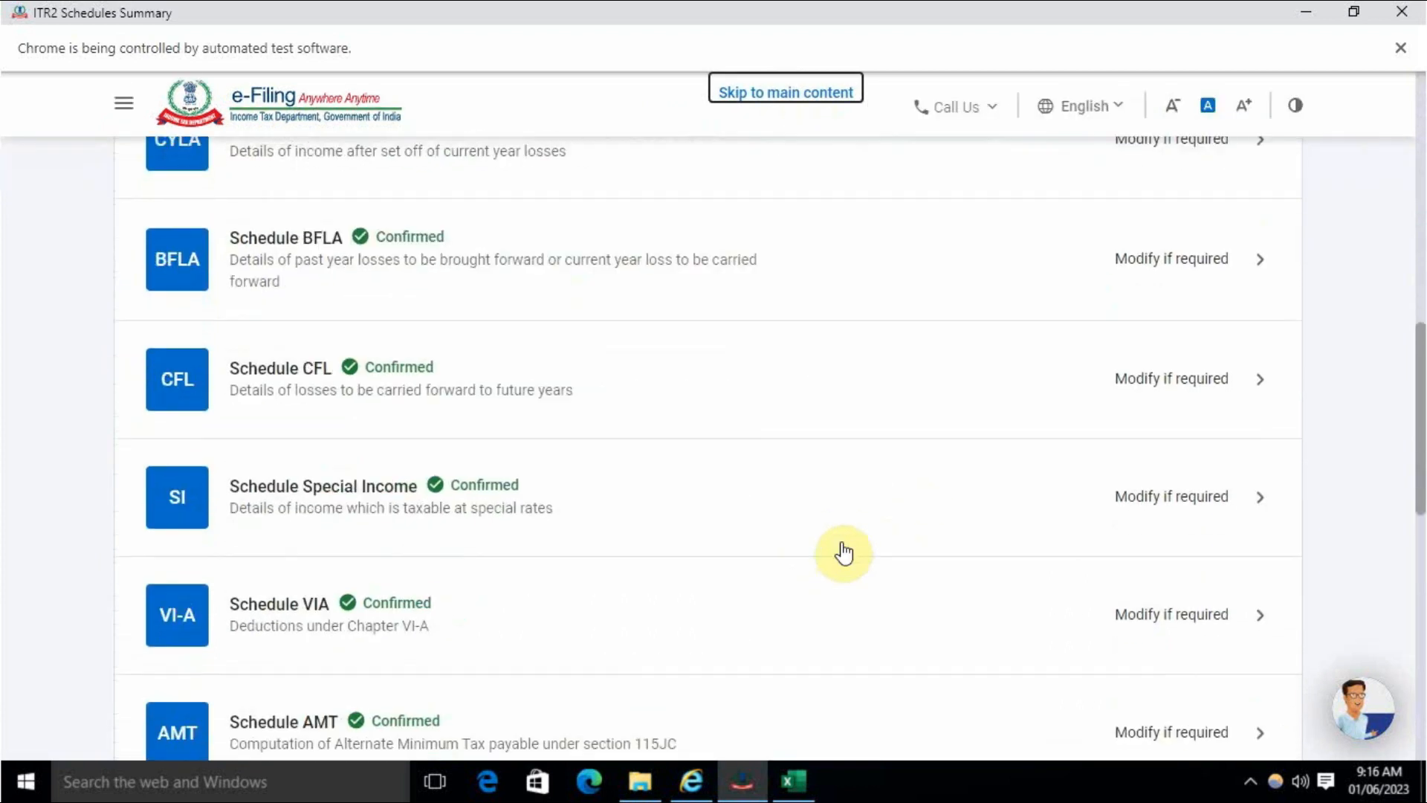
scroll(844, 552, down, 7)
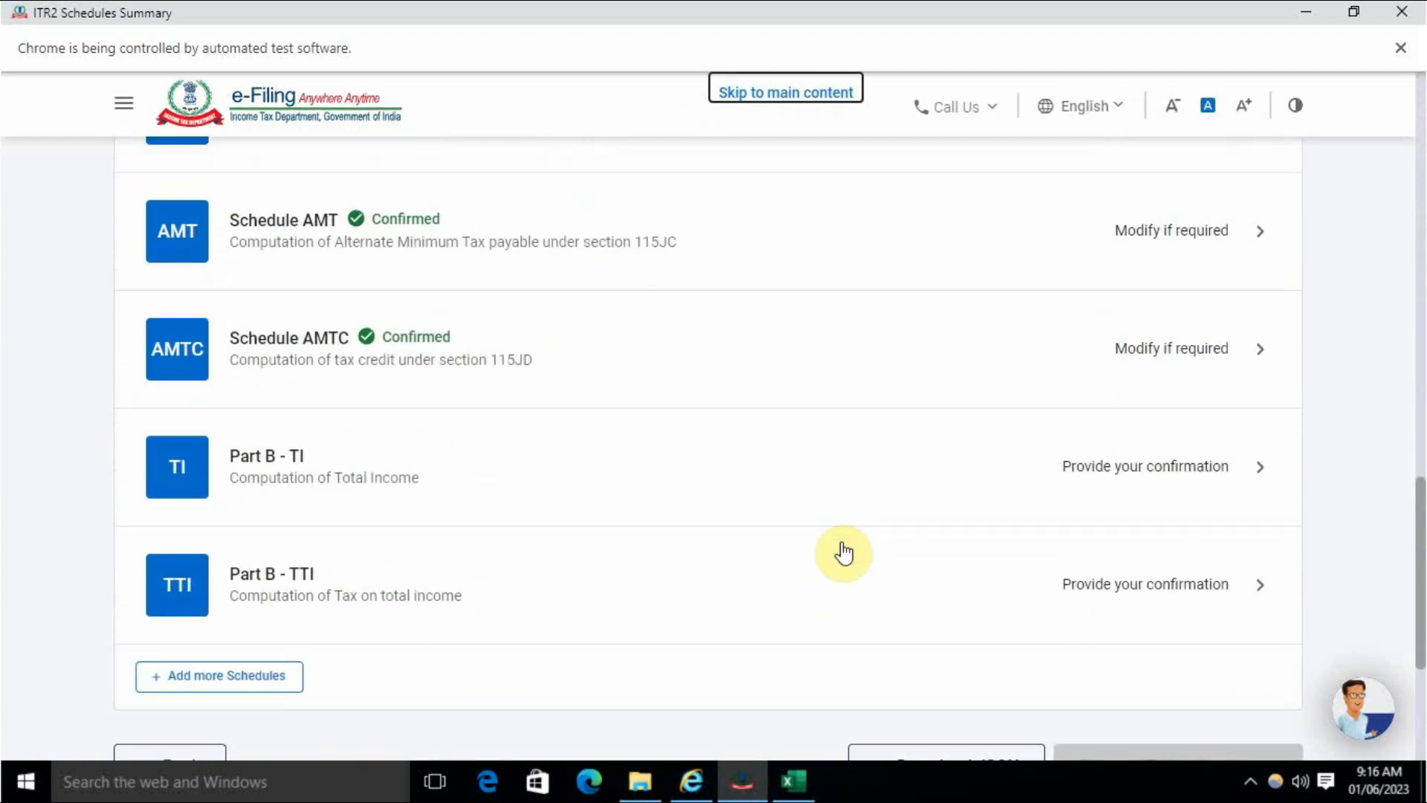
- Review Part B-TI items 1–17 (total income ₹3,64,910), cross-check against CompuTax, and confirm it
click(1119, 478)
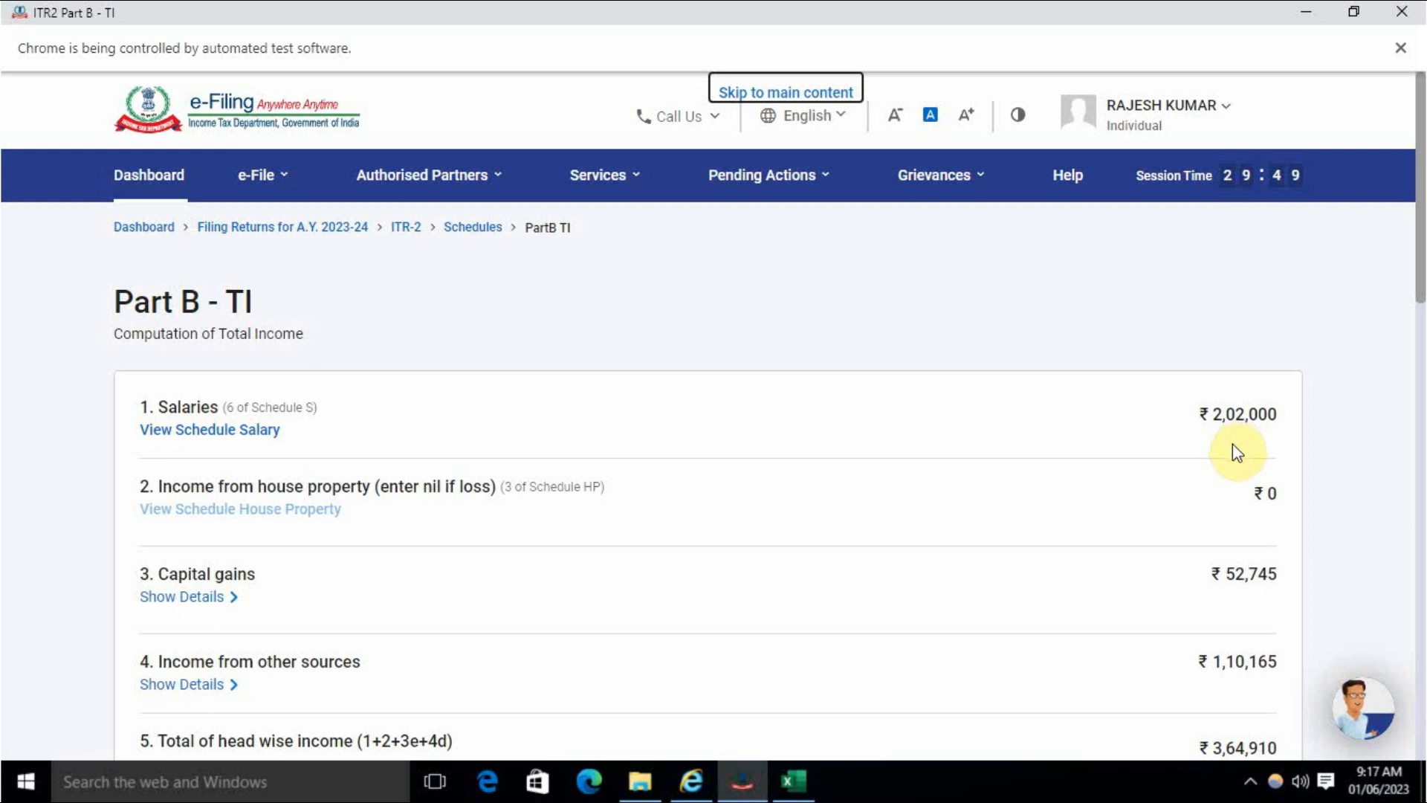
scroll(1233, 444, down, 2)
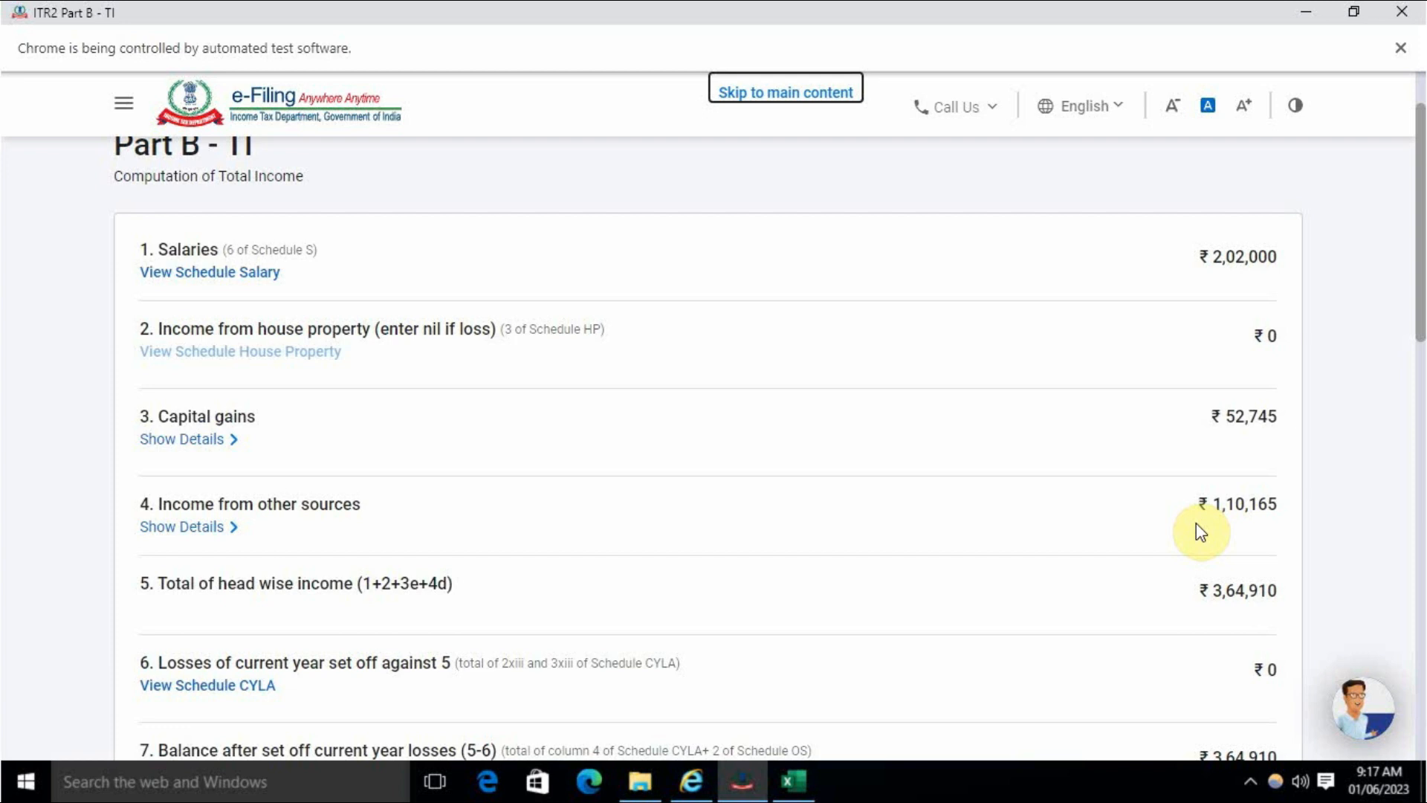
scroll(1200, 531, down, 1)
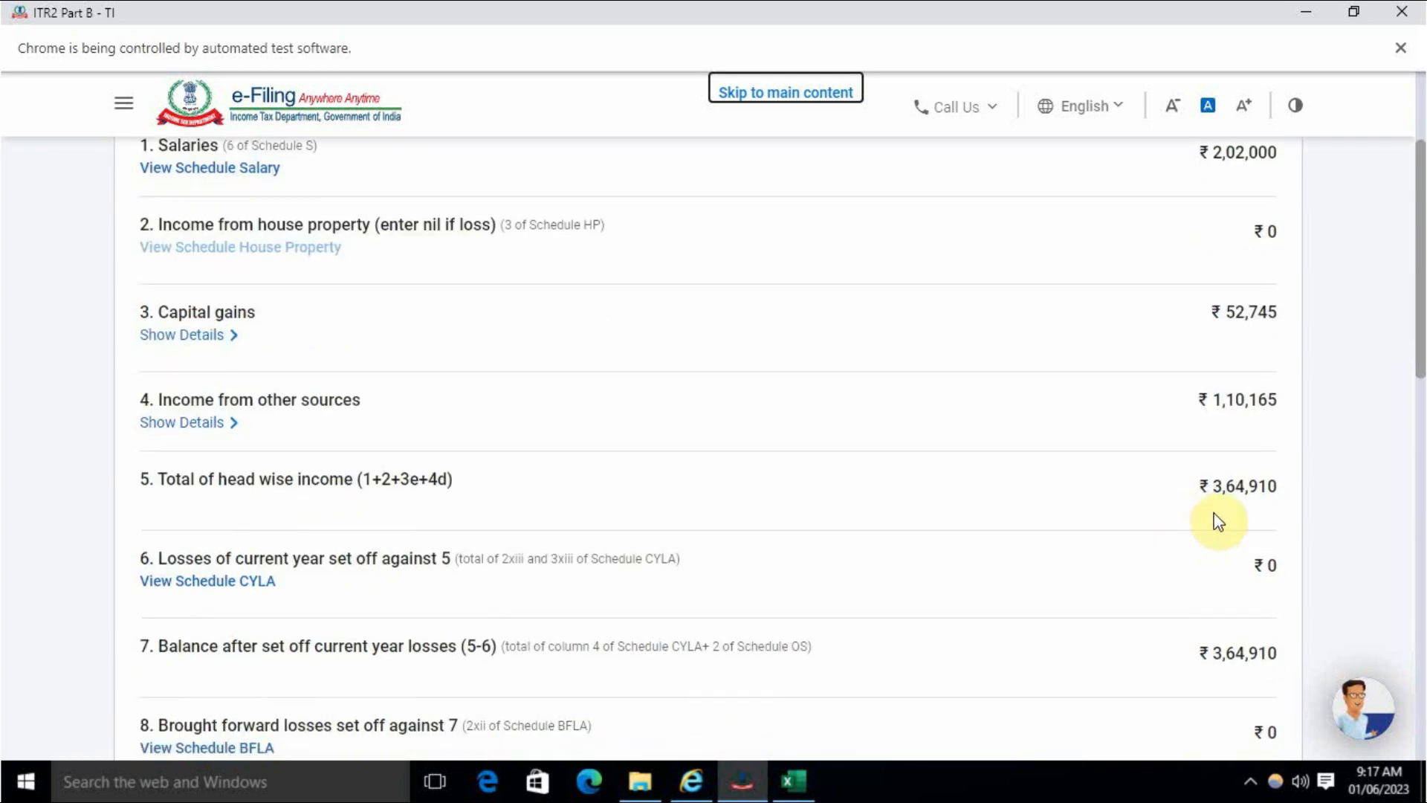
click(692, 781)
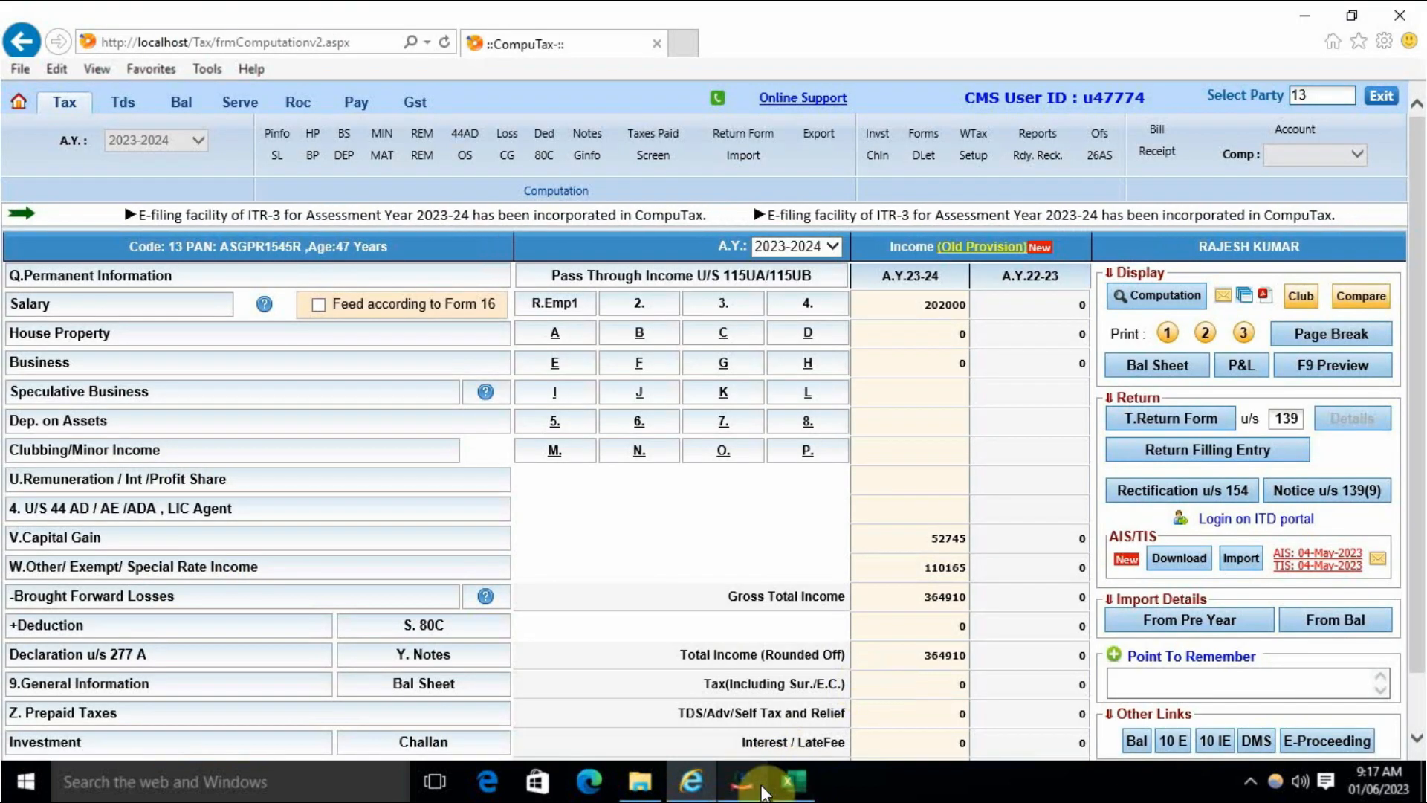
click(755, 785)
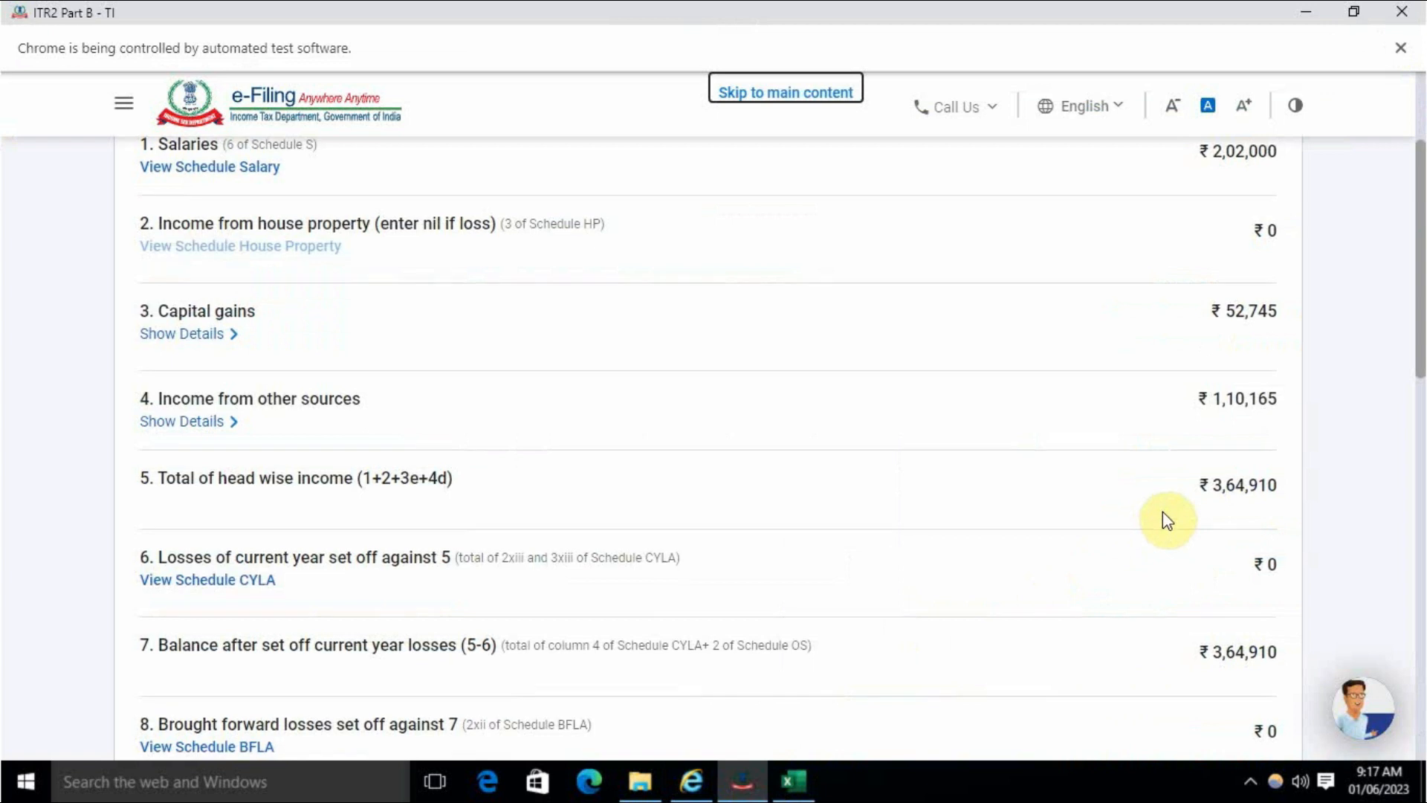
scroll(1166, 522, down, 3)
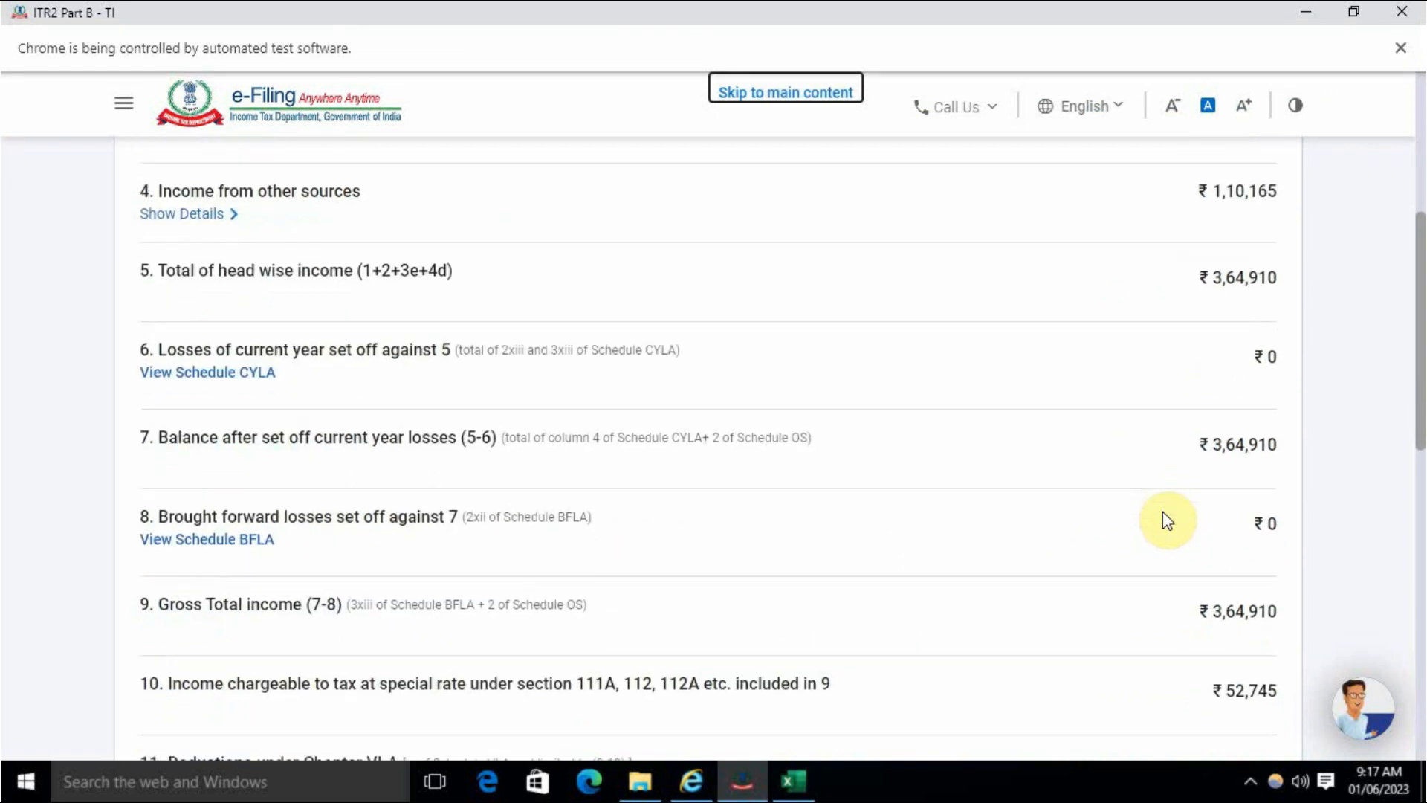
scroll(1163, 510, down, 4)
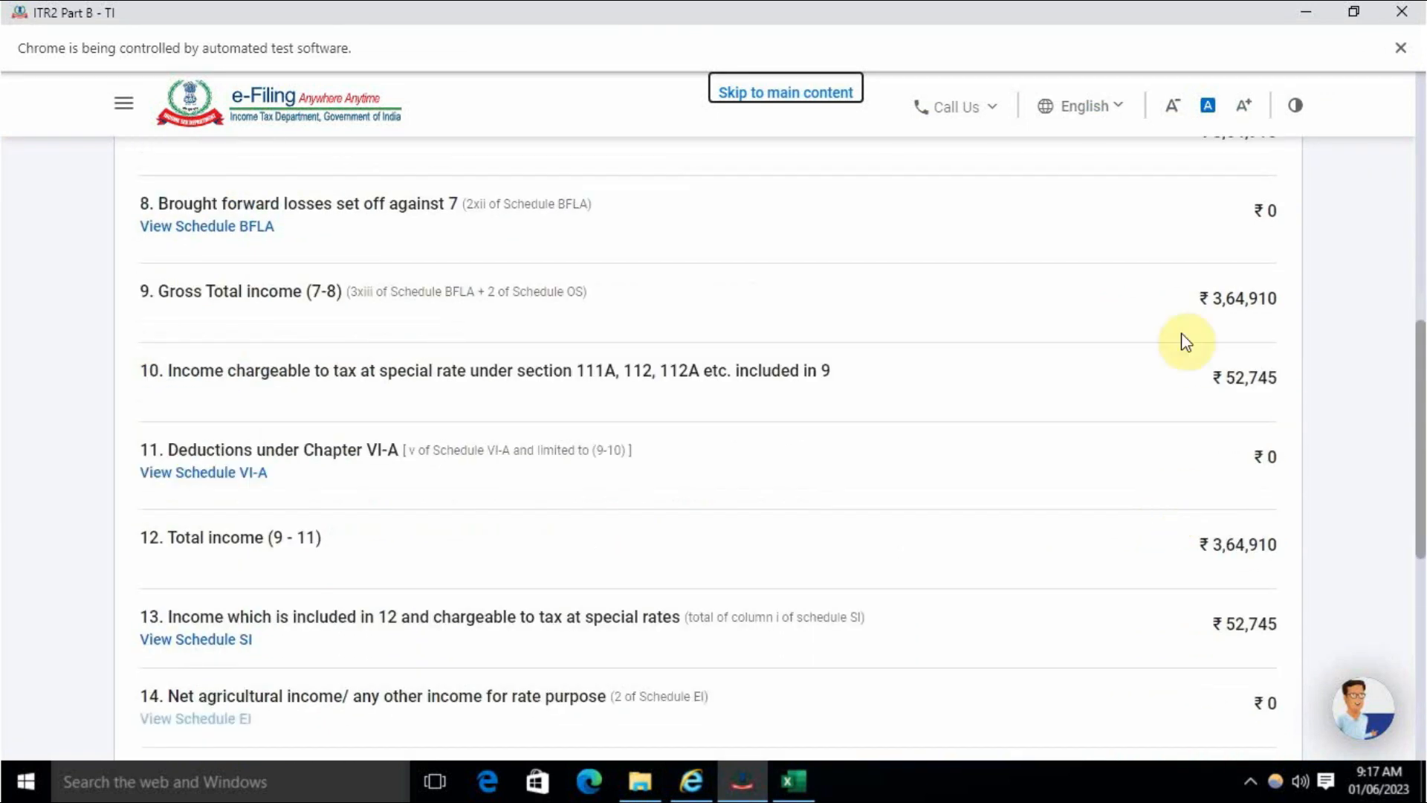
scroll(1160, 470, down, 2)
scroll(1160, 471, down, 5)
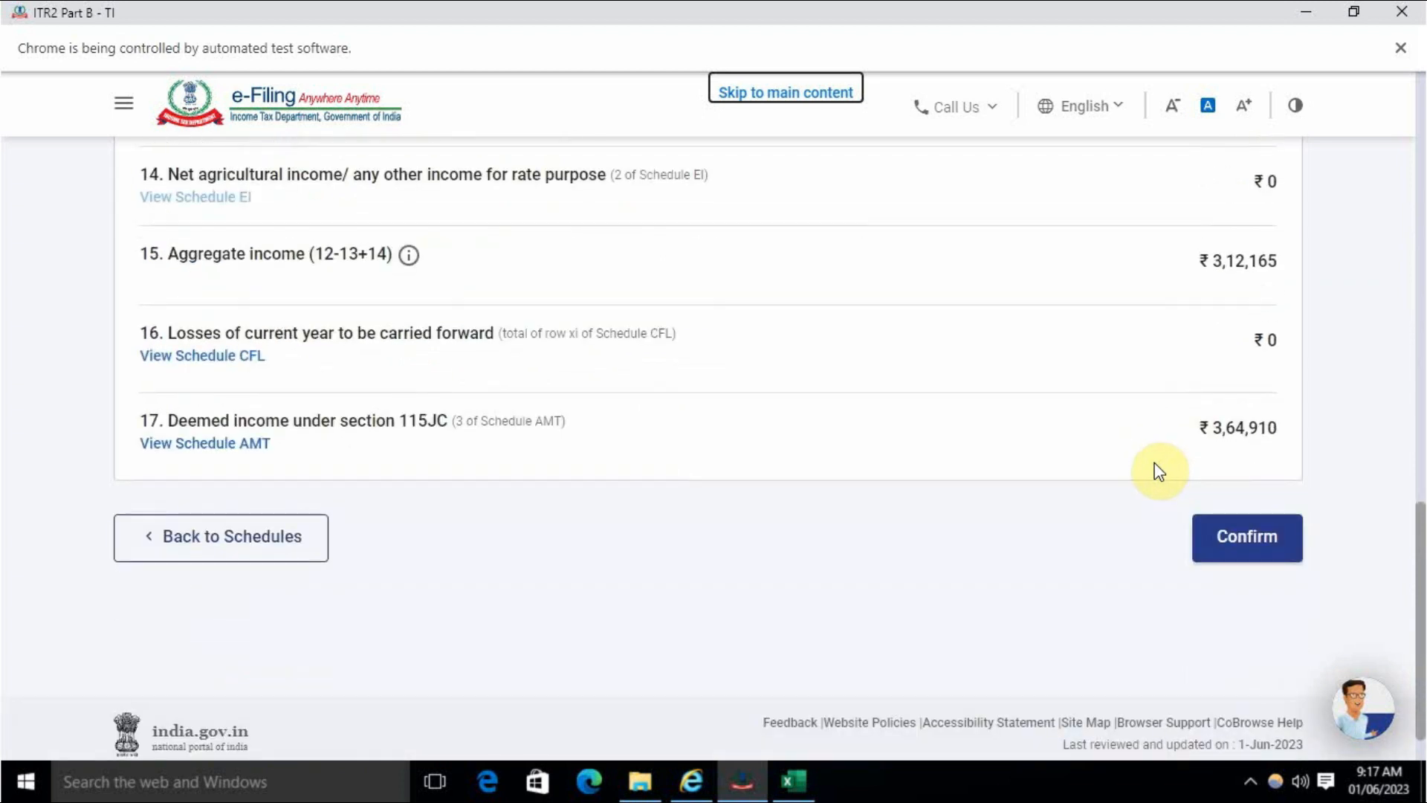
click(1246, 536)
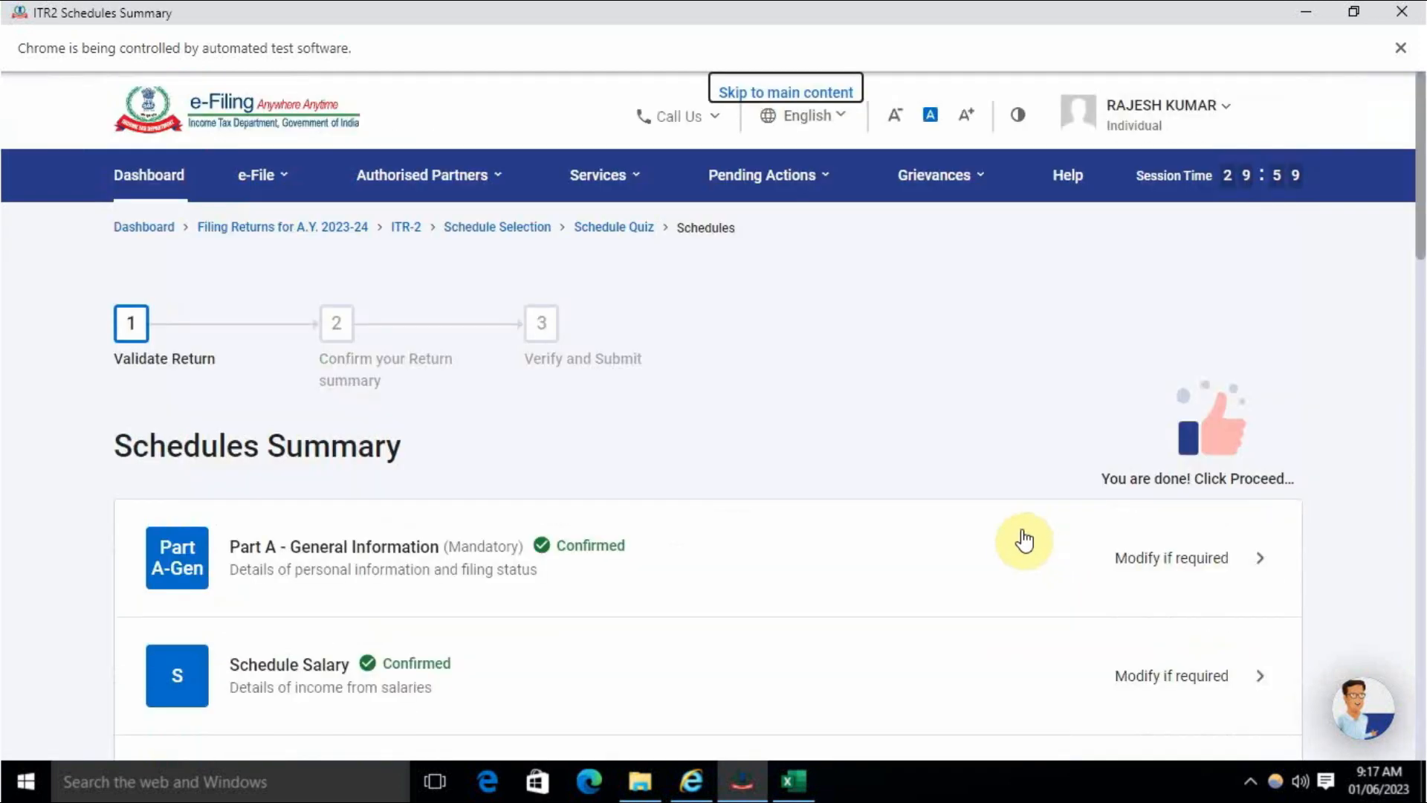
- Open Part B-TTI and check the ₹11,020 tax payable on total income
scroll(887, 531, down, 15)
scroll(889, 528, down, 4)
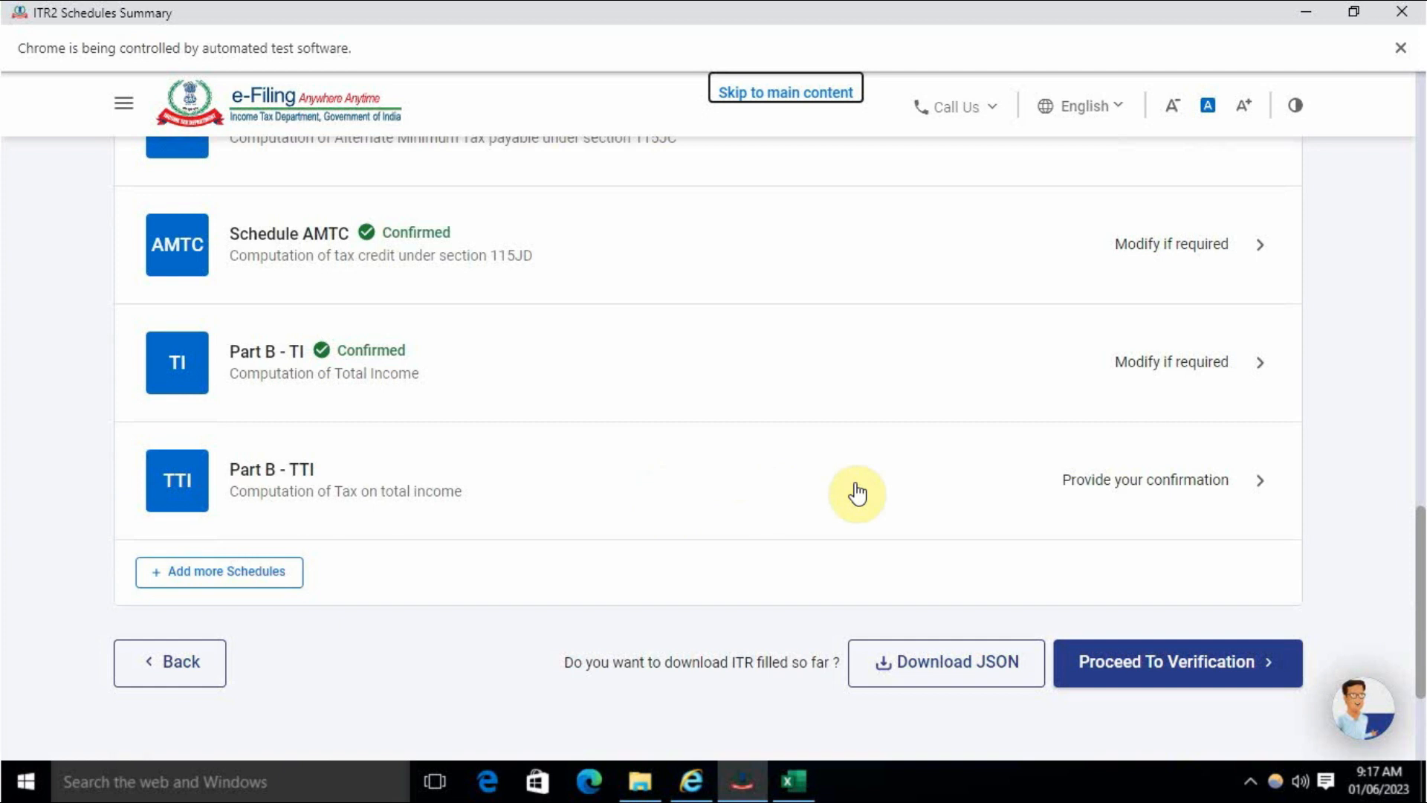
click(1152, 485)
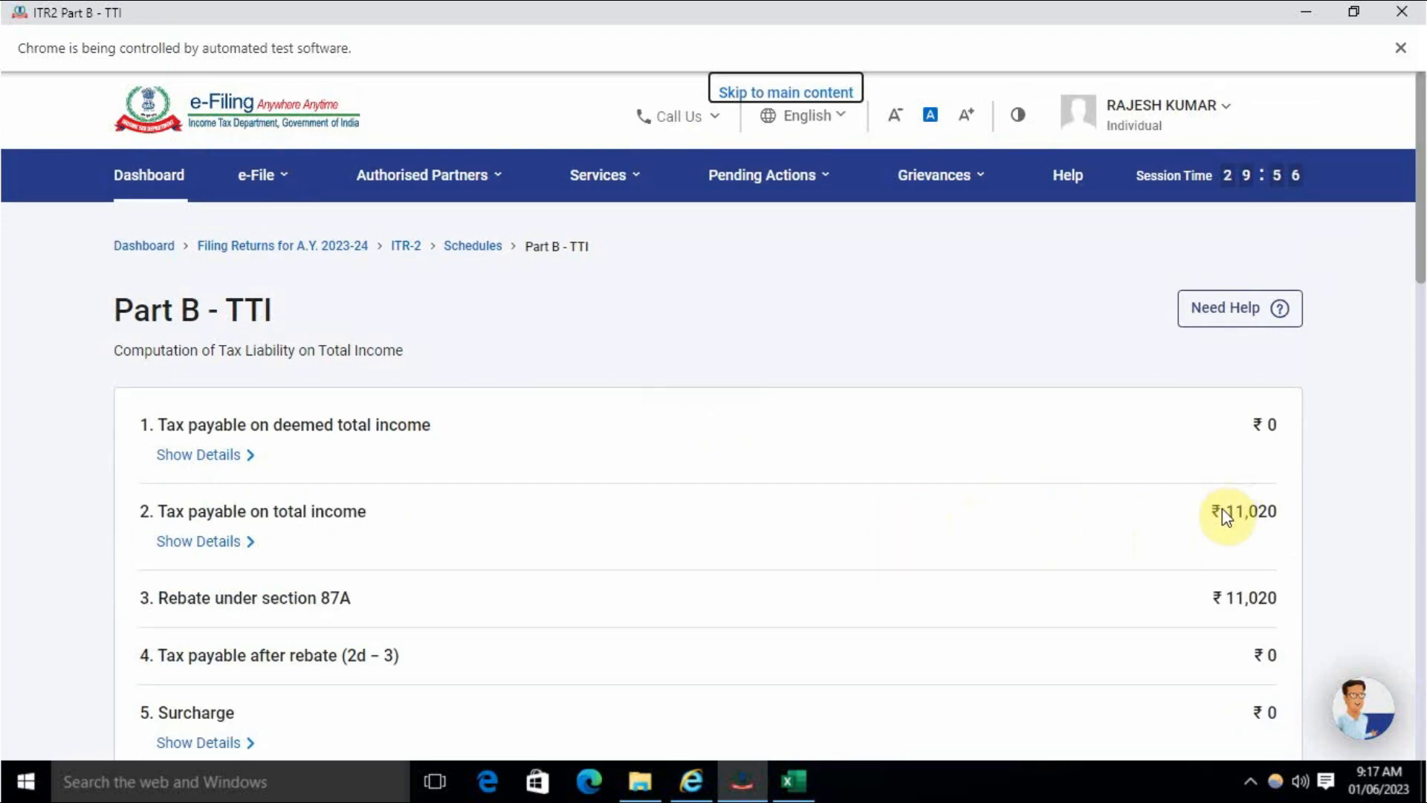
drag(1228, 512, 1269, 512)
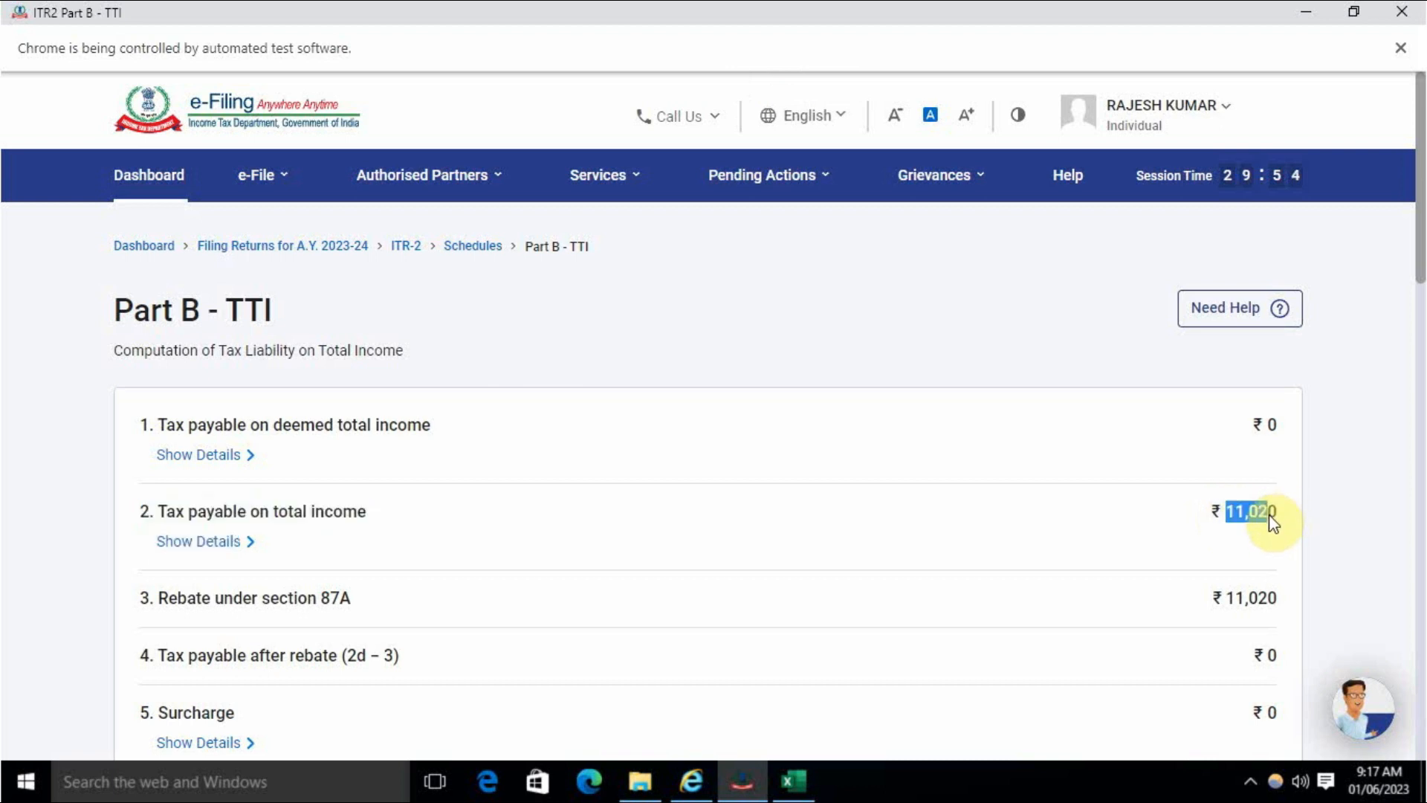
click(1100, 563)
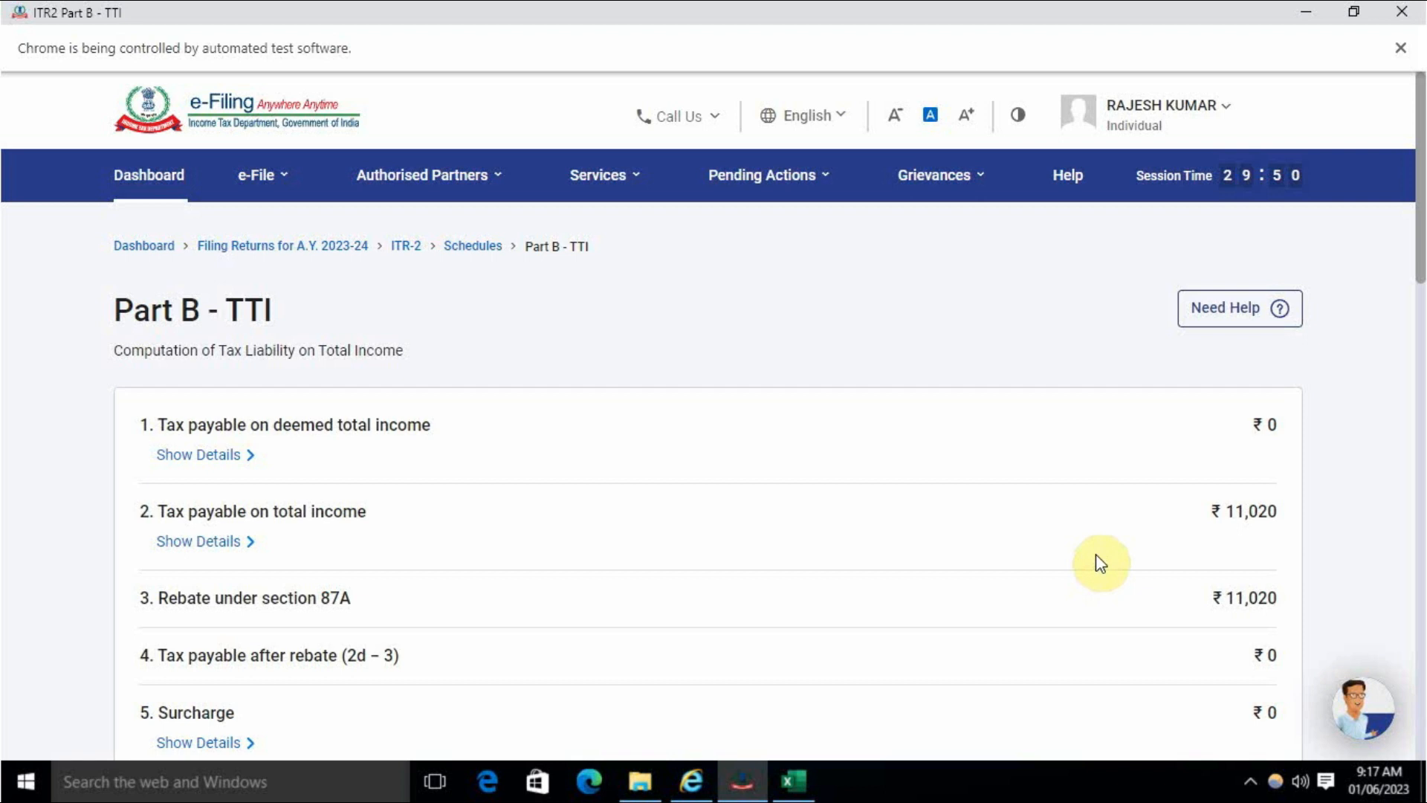
- Expand the tax breakdown showing the full section 87A rebate, leaving ₹0 payable, then preview the return
click(215, 541)
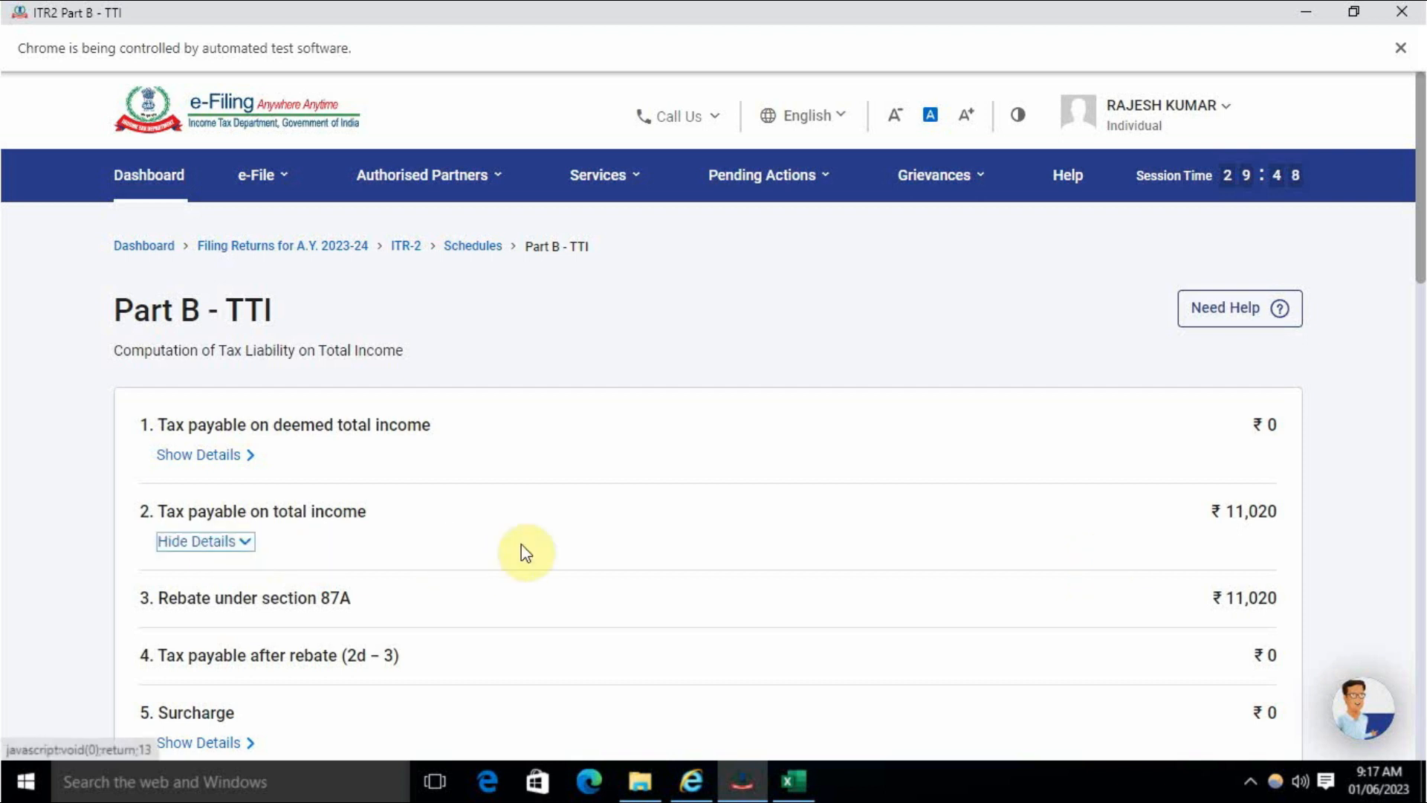
scroll(576, 559, down, 2)
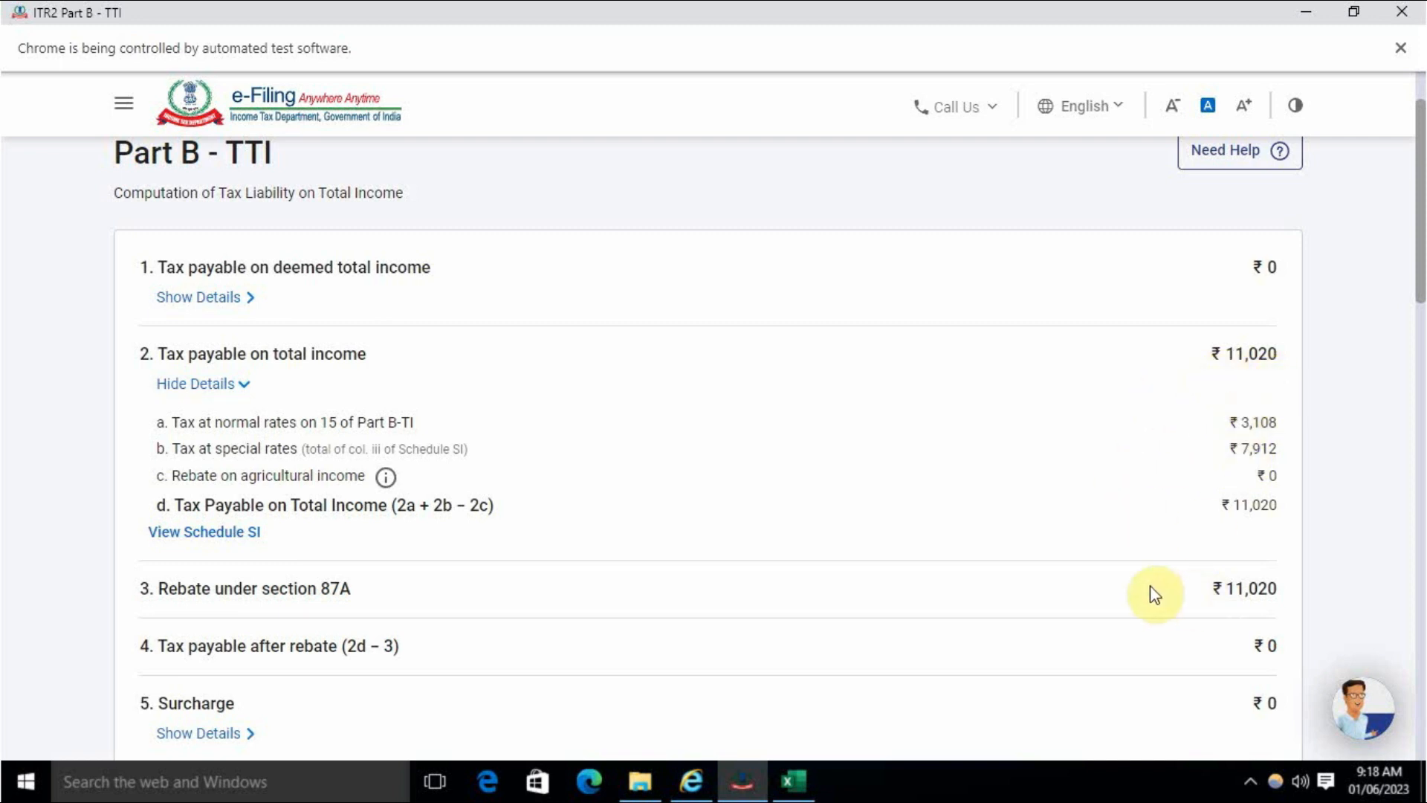
drag(341, 588, 420, 587)
click(420, 586)
scroll(1052, 593, down, 15)
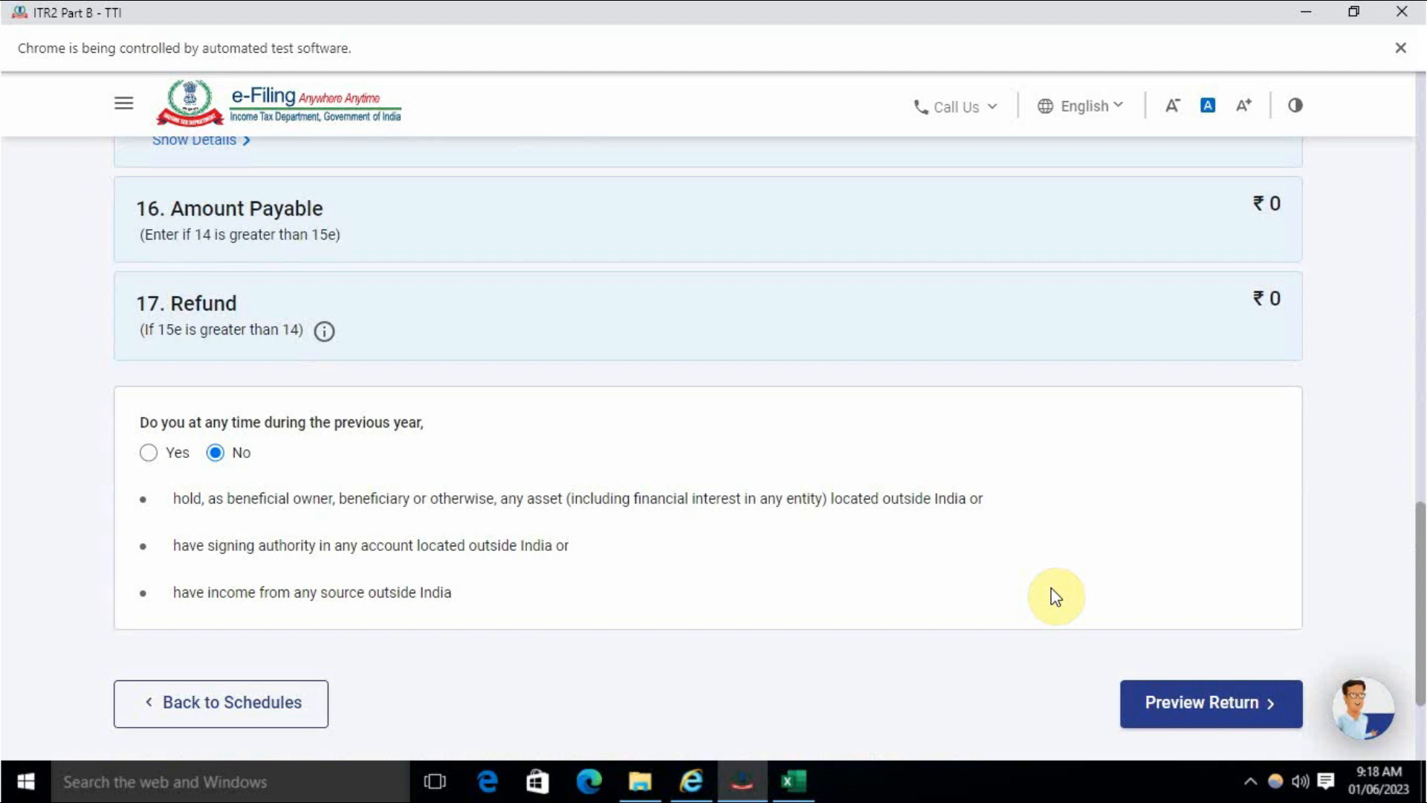
click(1182, 700)
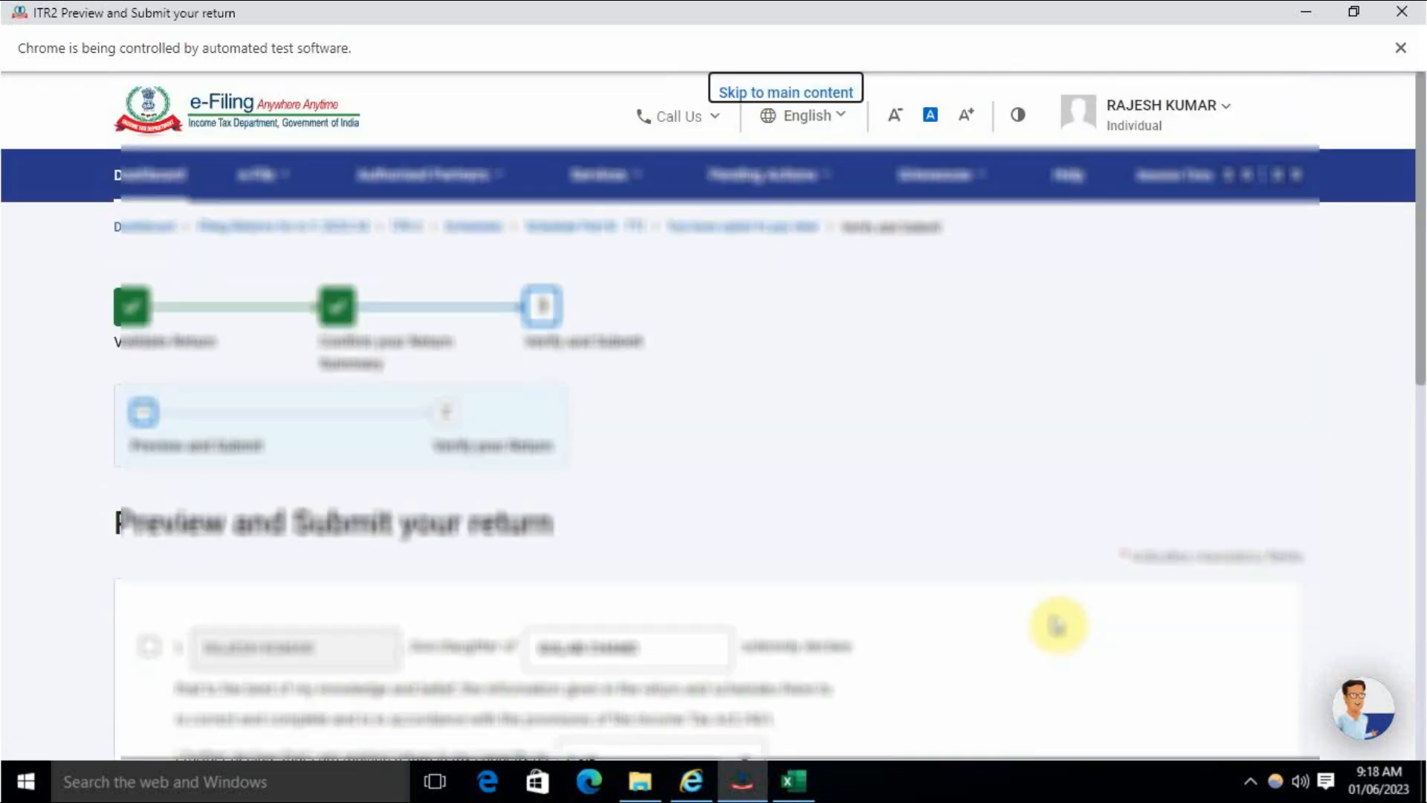
- Tick the return declaration and keep Self as the filing capacity
scroll(803, 527, down, 3)
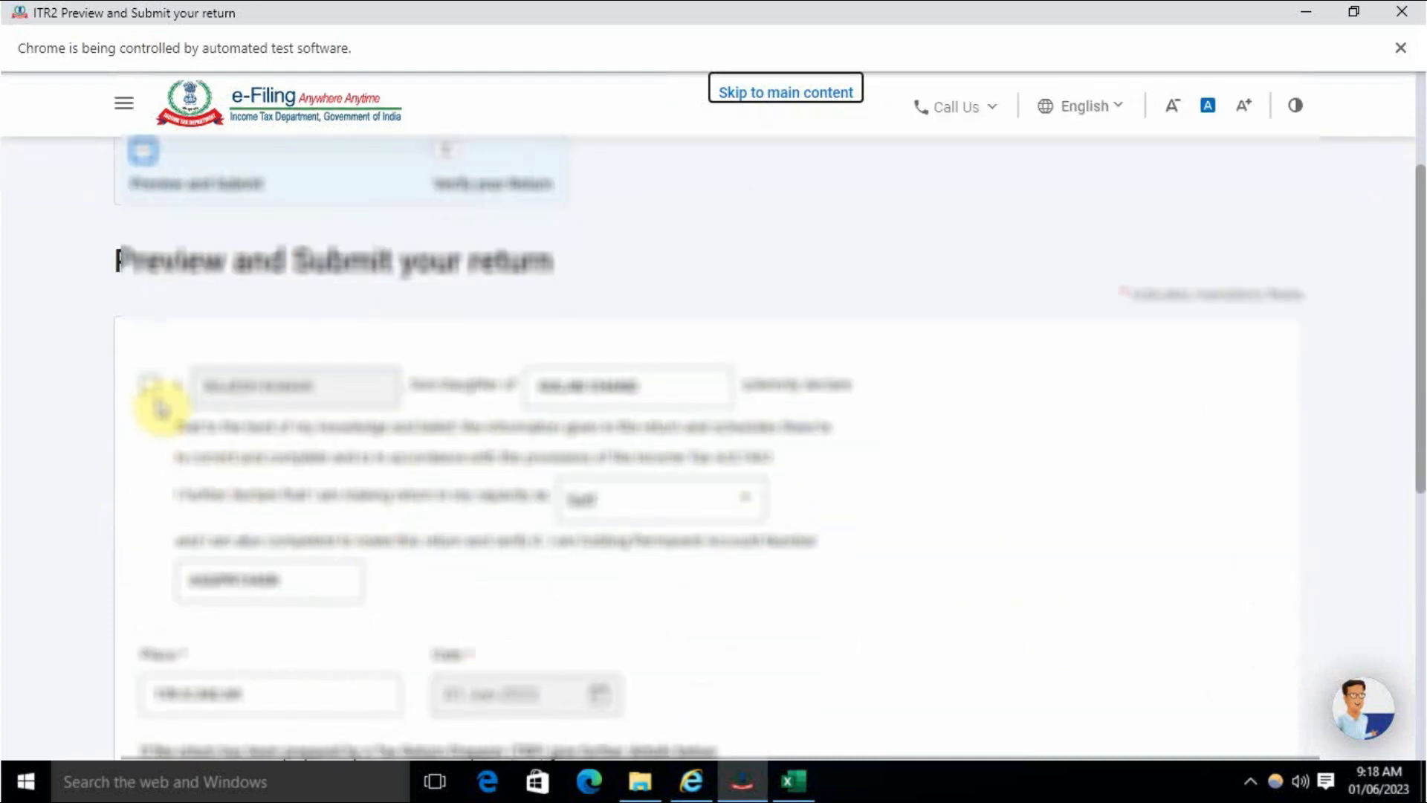
click(153, 398)
click(664, 500)
click(911, 509)
- Proceed to the full ITR-2 preview and run validation, which reports 10 errors
scroll(855, 554, down, 5)
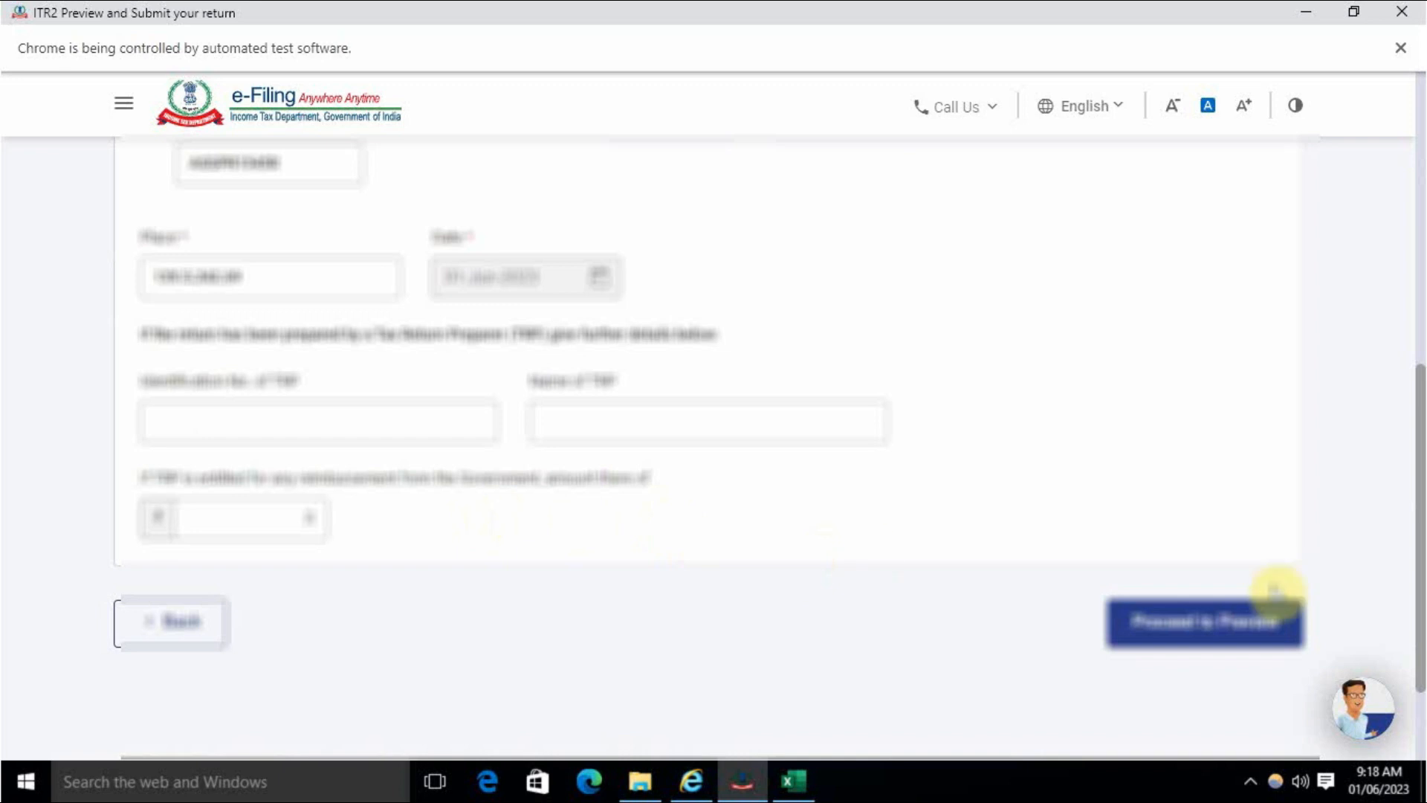
click(1226, 631)
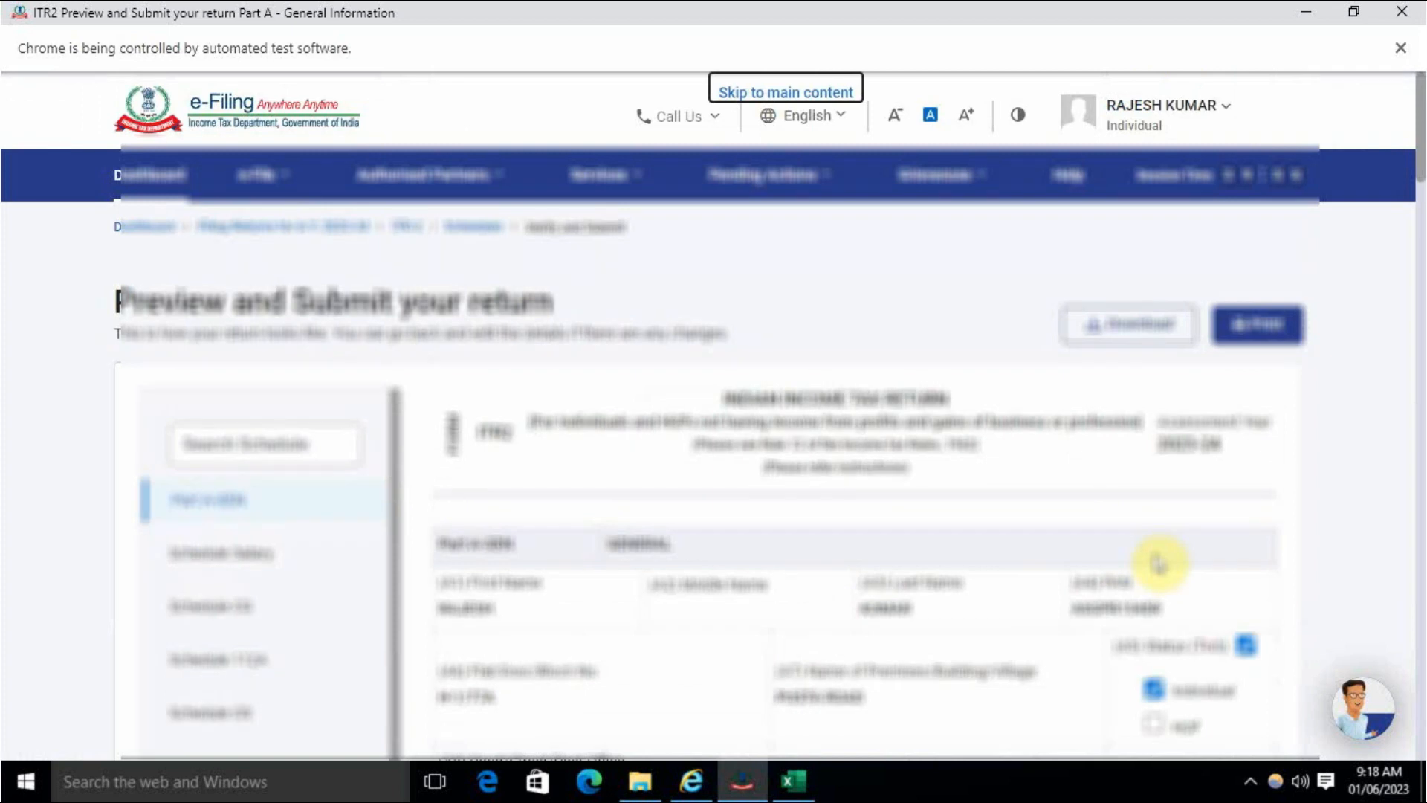
scroll(1410, 252, down, 20)
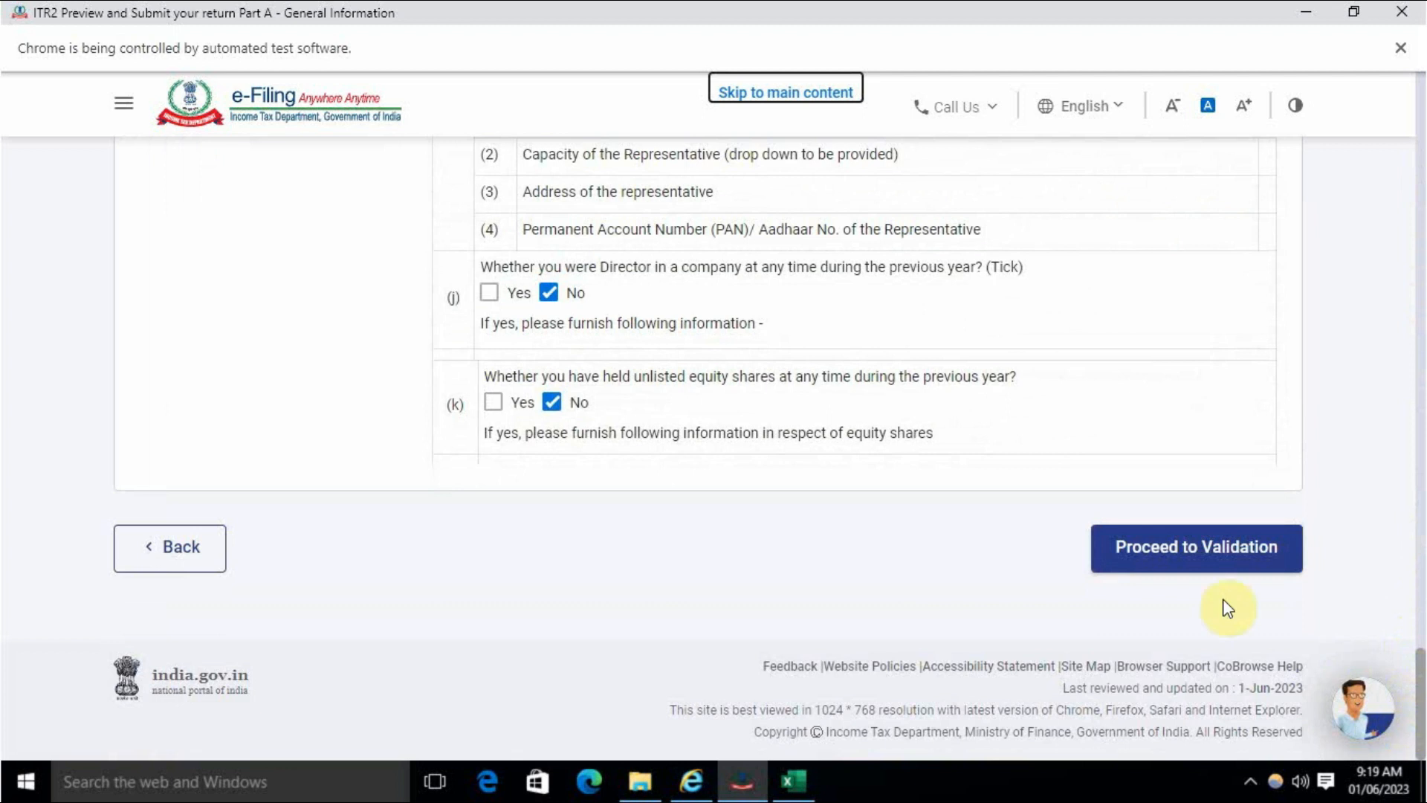
click(1205, 548)
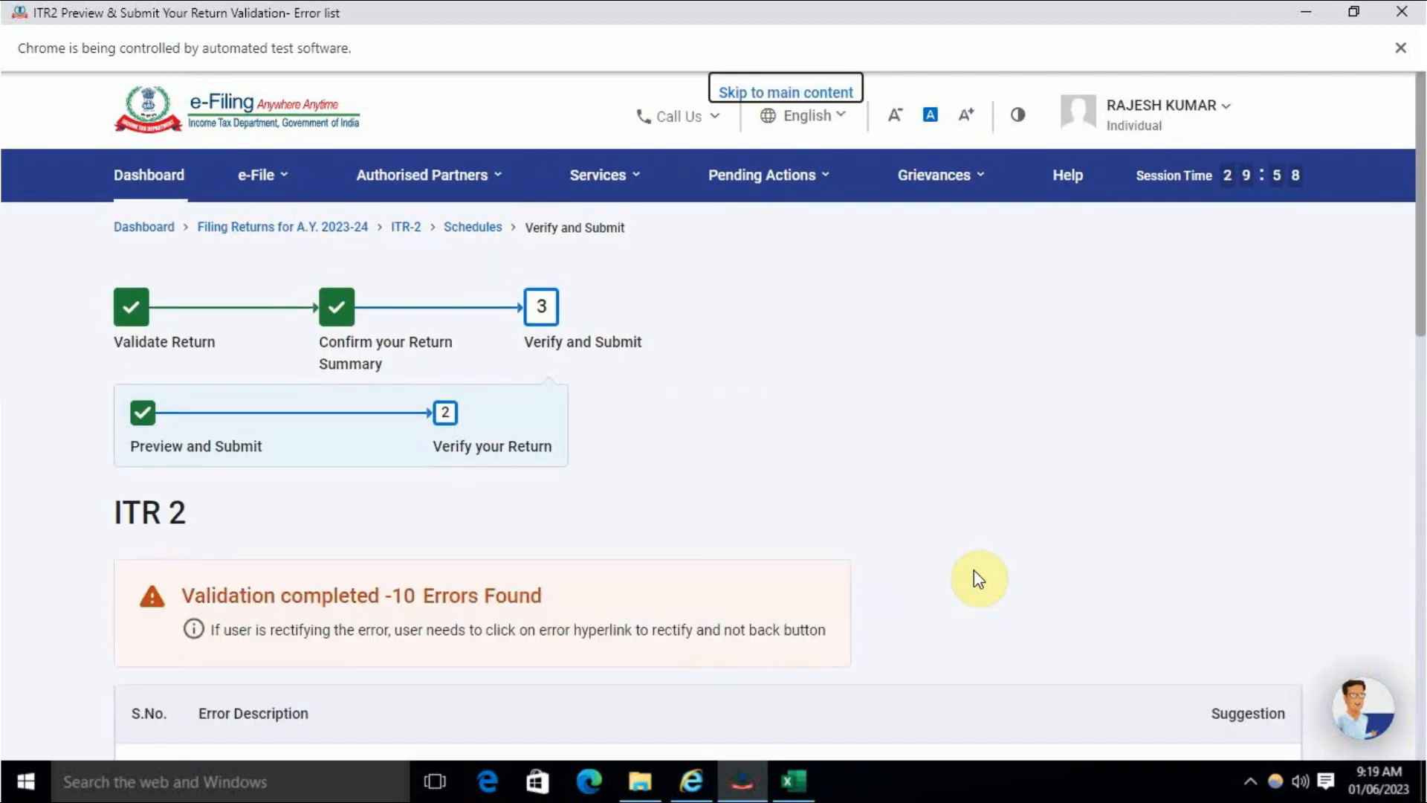
- Scan the 10 validation errors and open error 1, the dividend quarterly-breakup issue, in Schedule Other Sources
scroll(974, 573, down, 3)
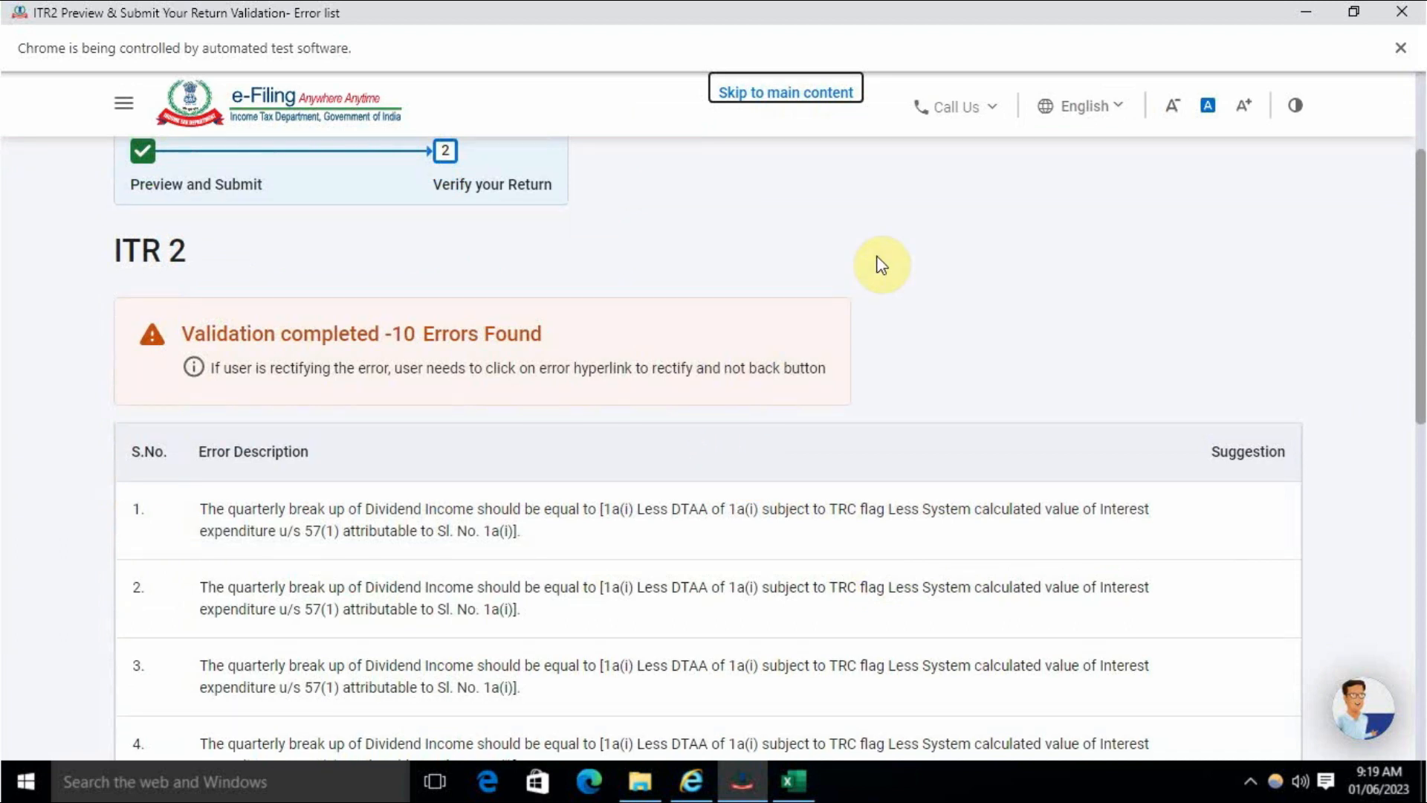
scroll(892, 298, down, 8)
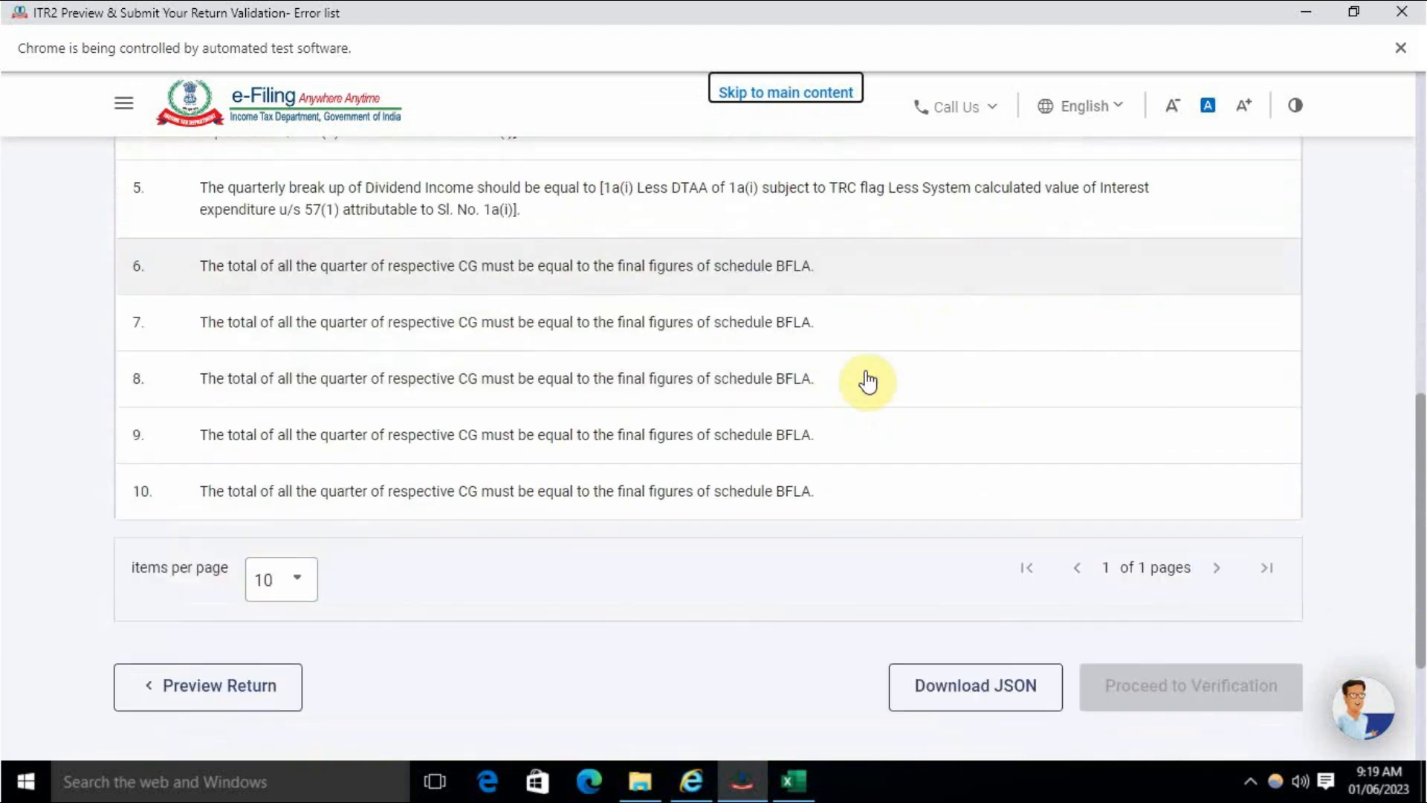
scroll(868, 381, down, 2)
scroll(855, 402, up, 8)
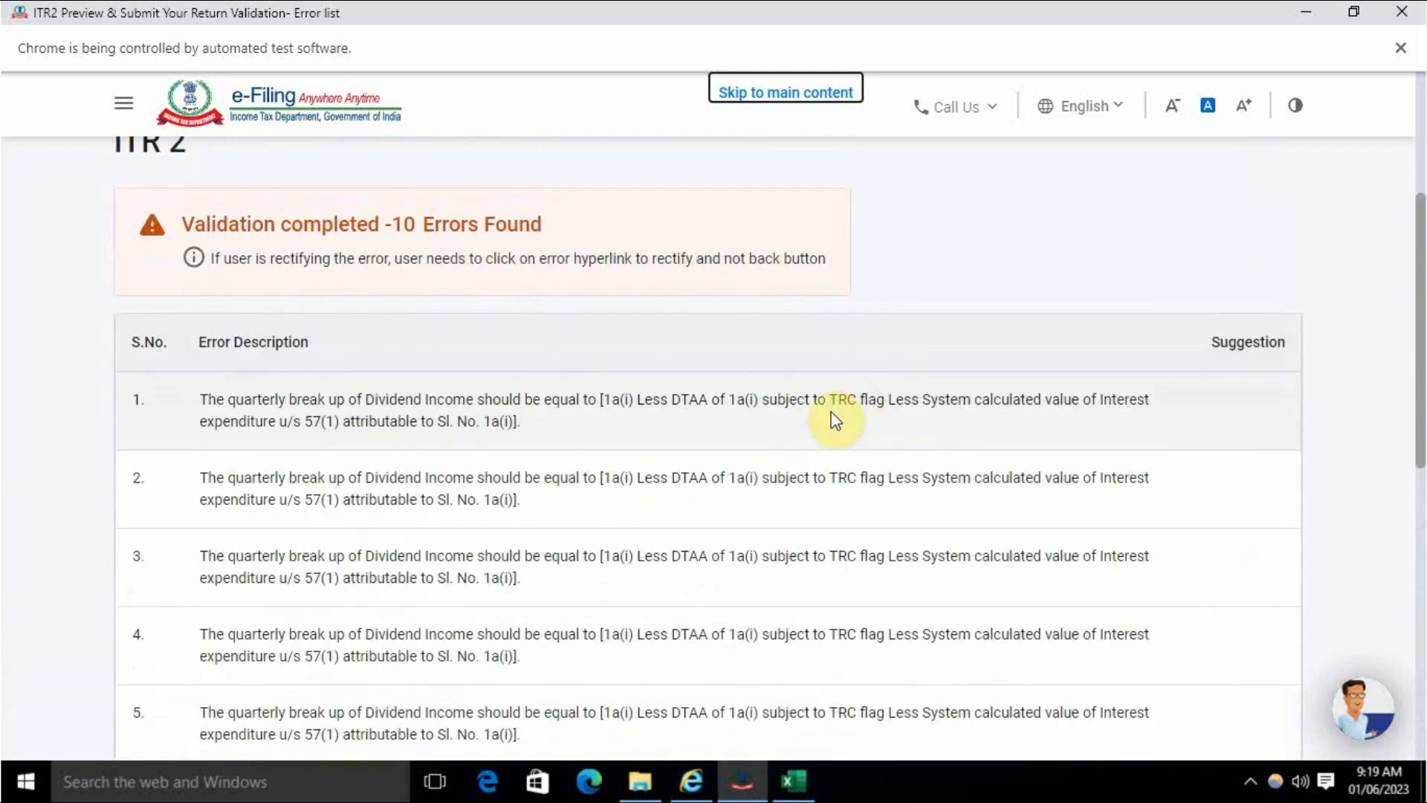
scroll(817, 461, down, 10)
scroll(806, 497, up, 6)
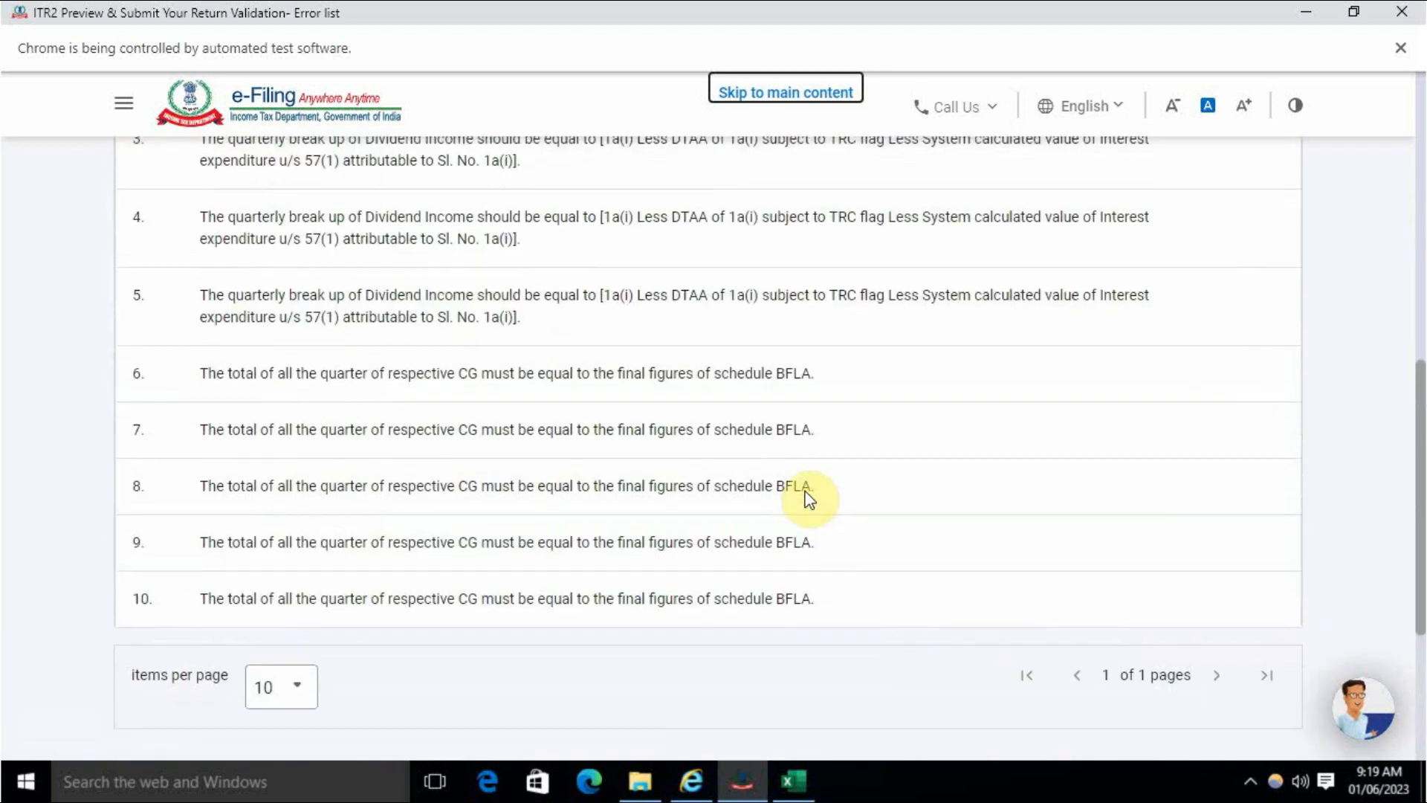
scroll(808, 500, up, 6)
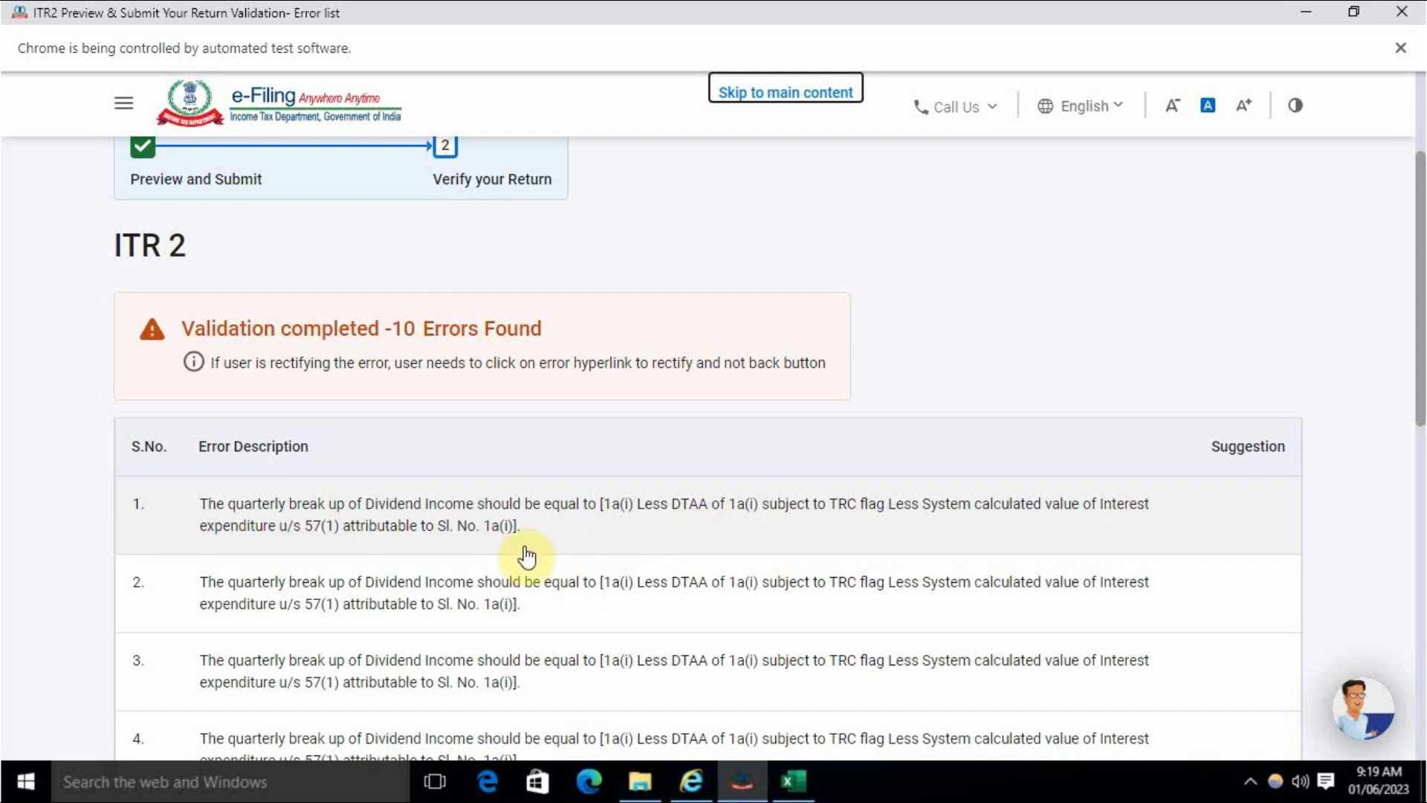
click(739, 535)
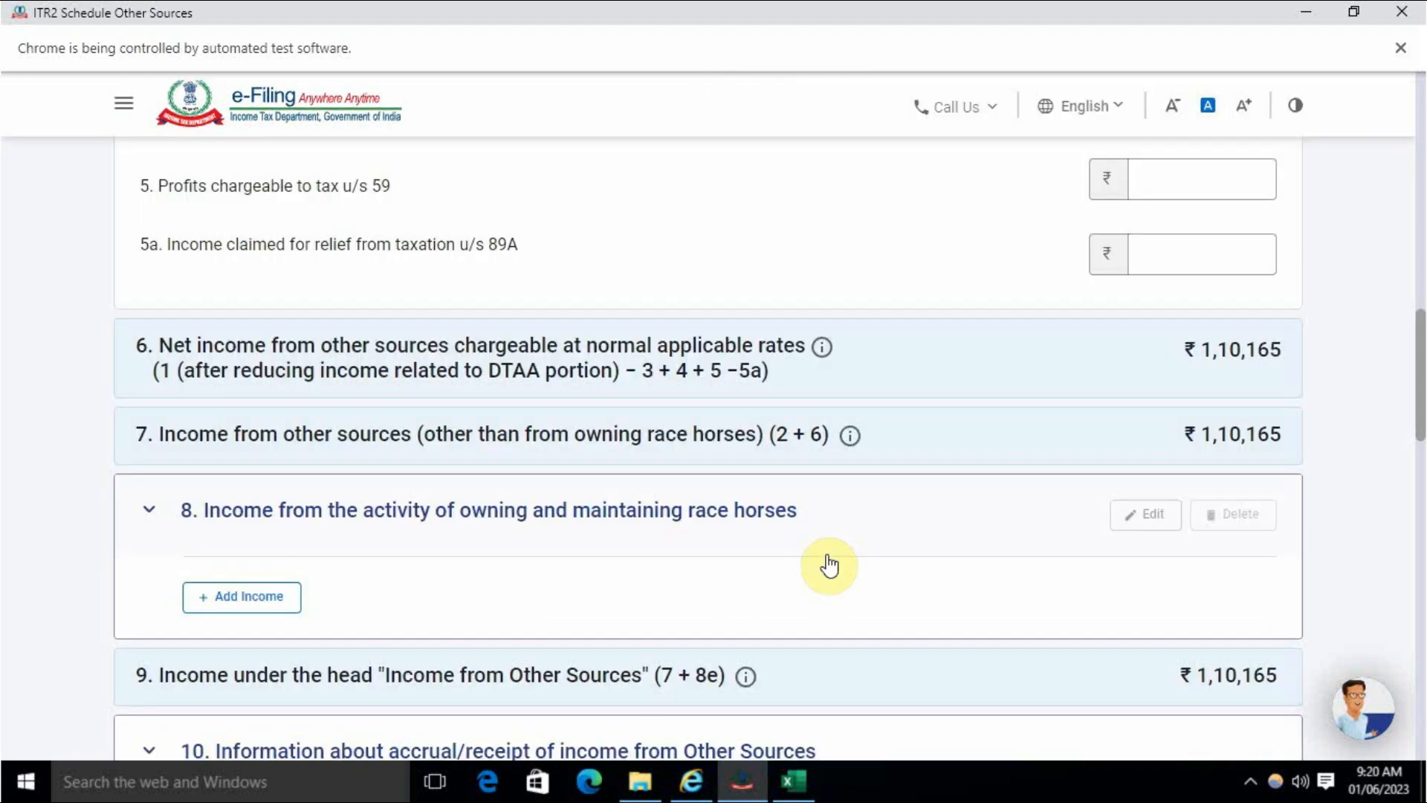
- Enter 165 in row 2's 'From 16/12 to 15/3' dividend field in section 10
scroll(829, 565, down, 6)
scroll(502, 677, up, 2)
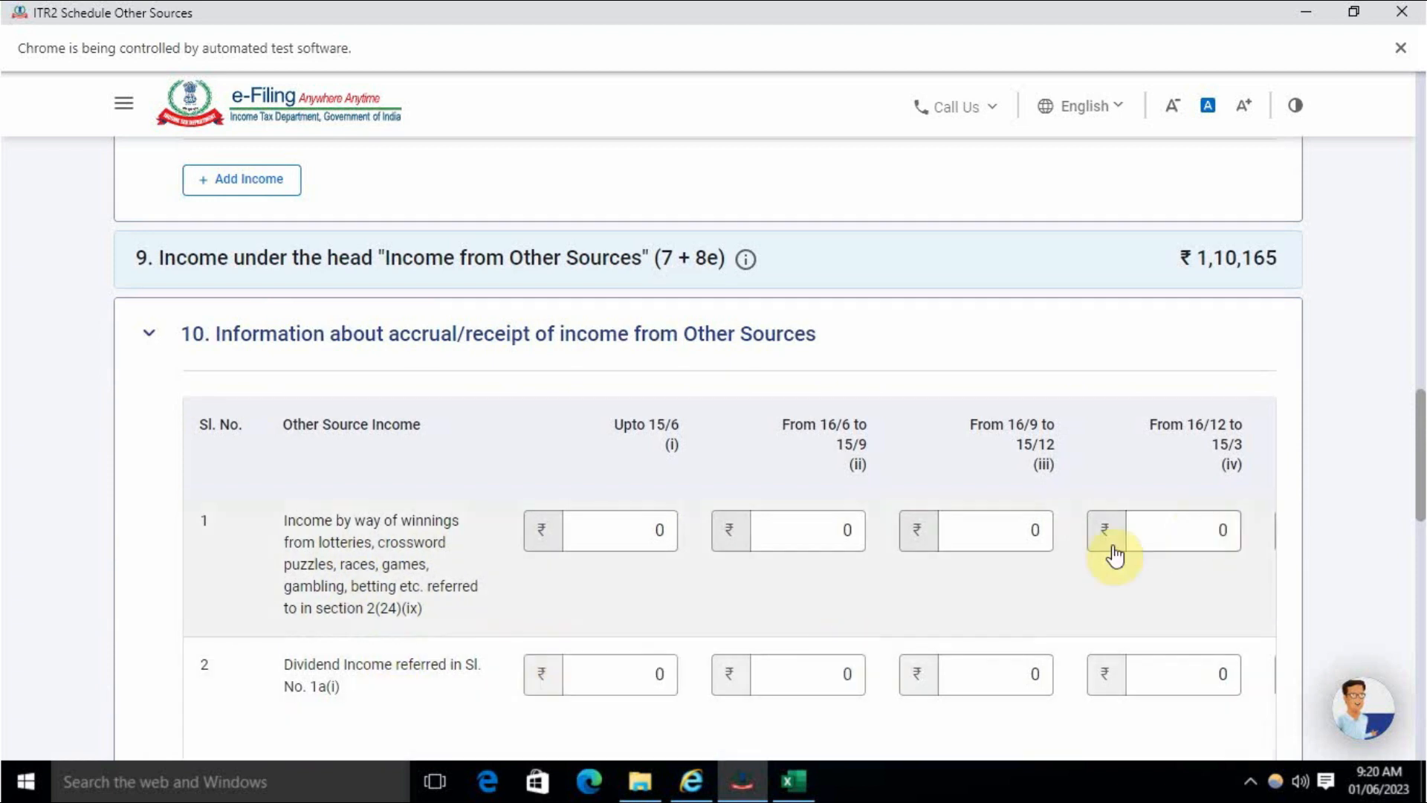
click(1024, 666)
scroll(971, 583, up, 15)
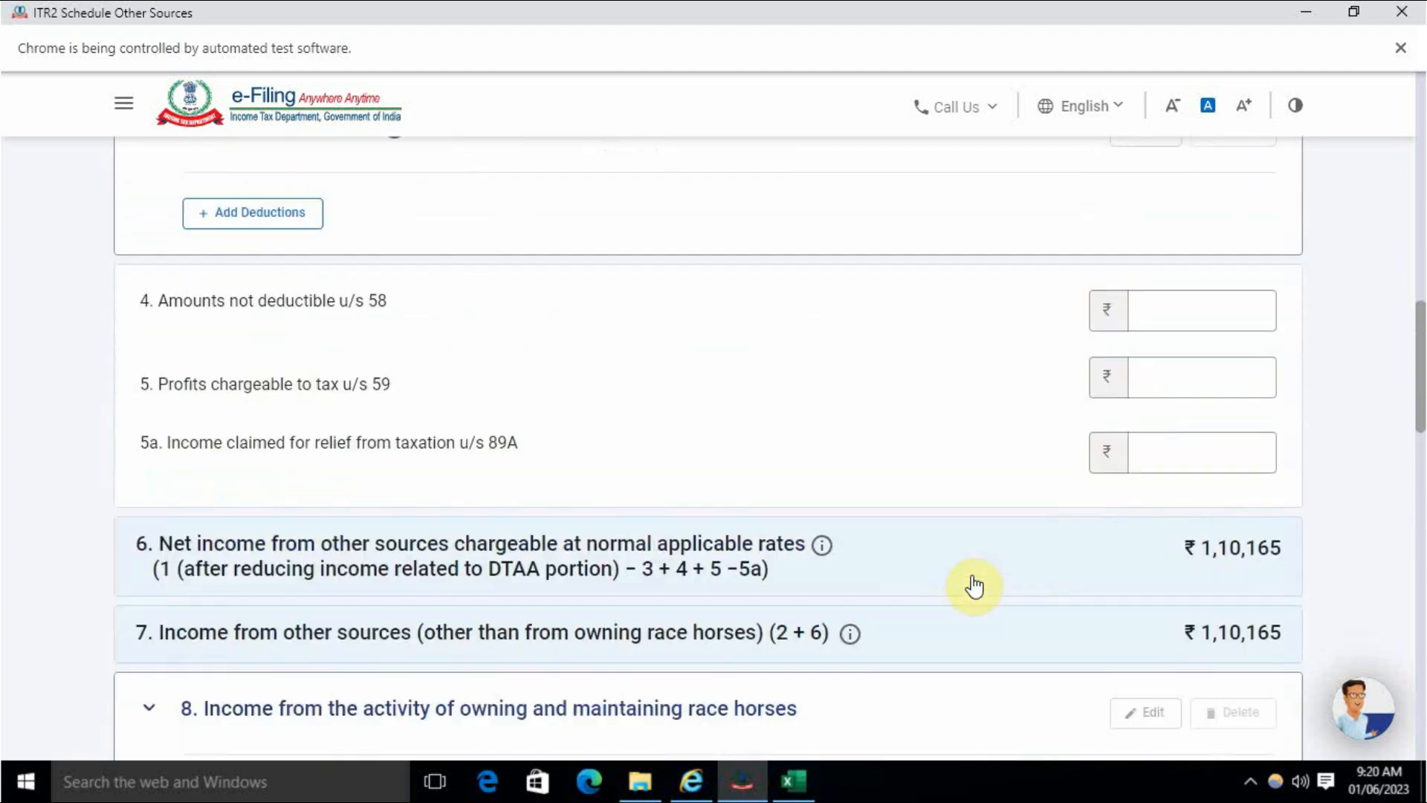
scroll(974, 585, up, 5)
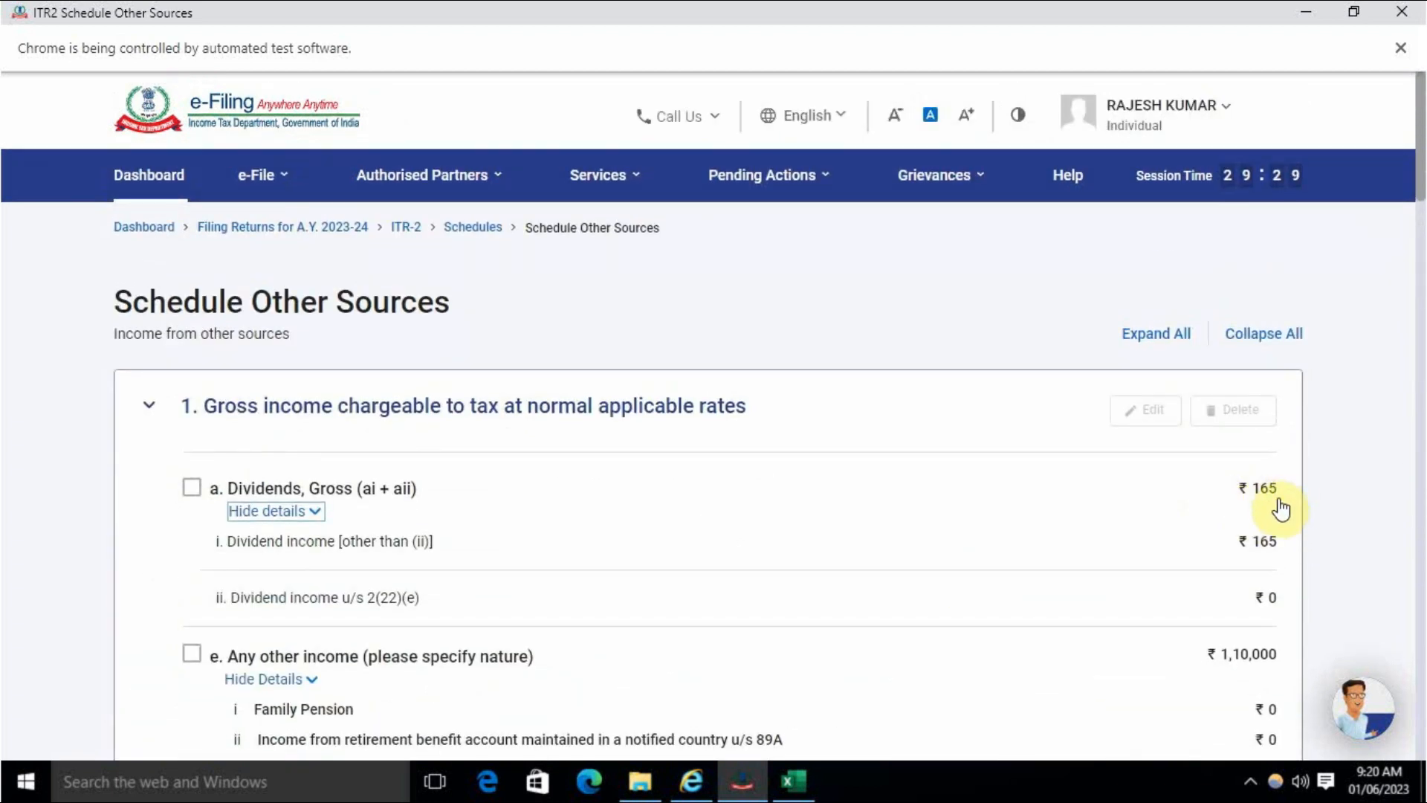
scroll(1147, 510, down, 15)
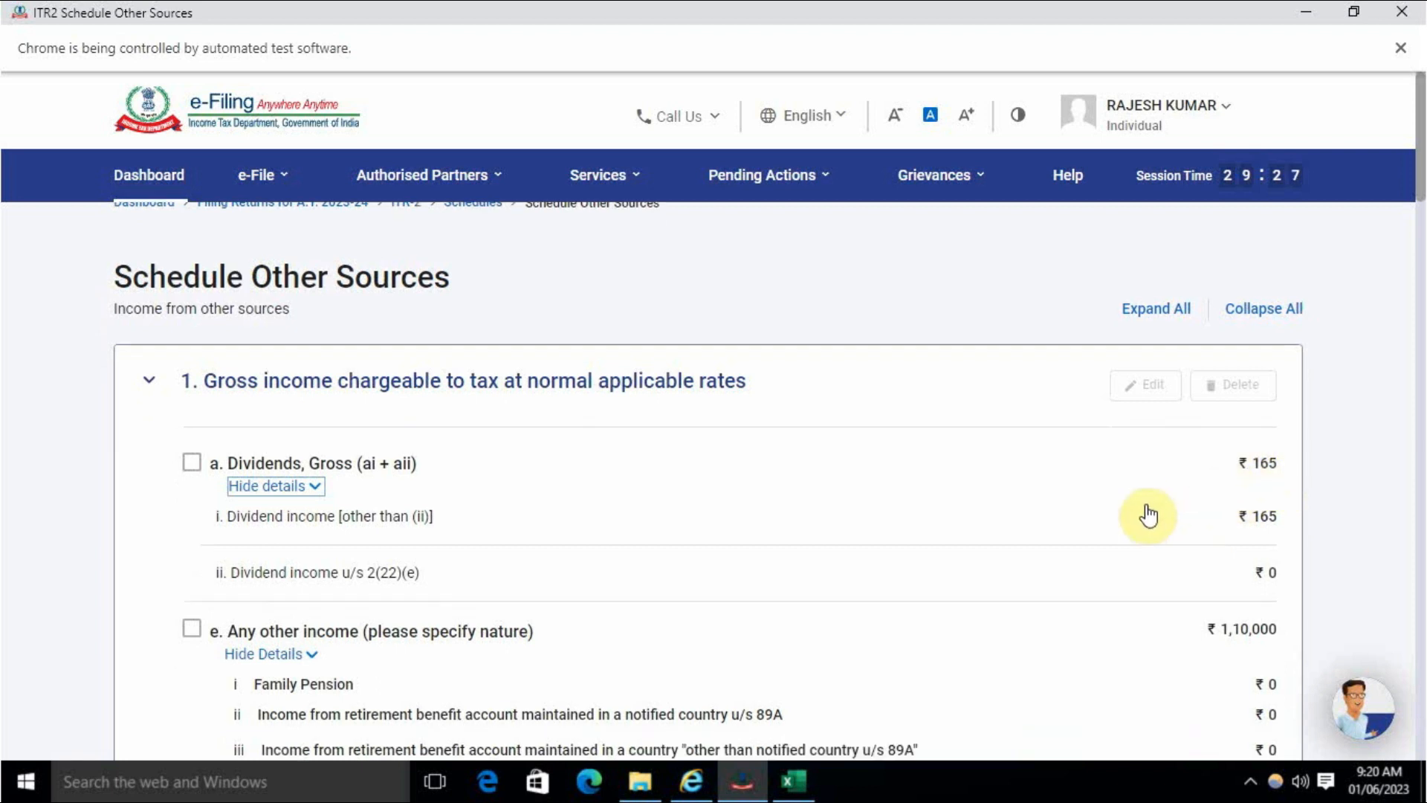
scroll(1155, 508, down, 7)
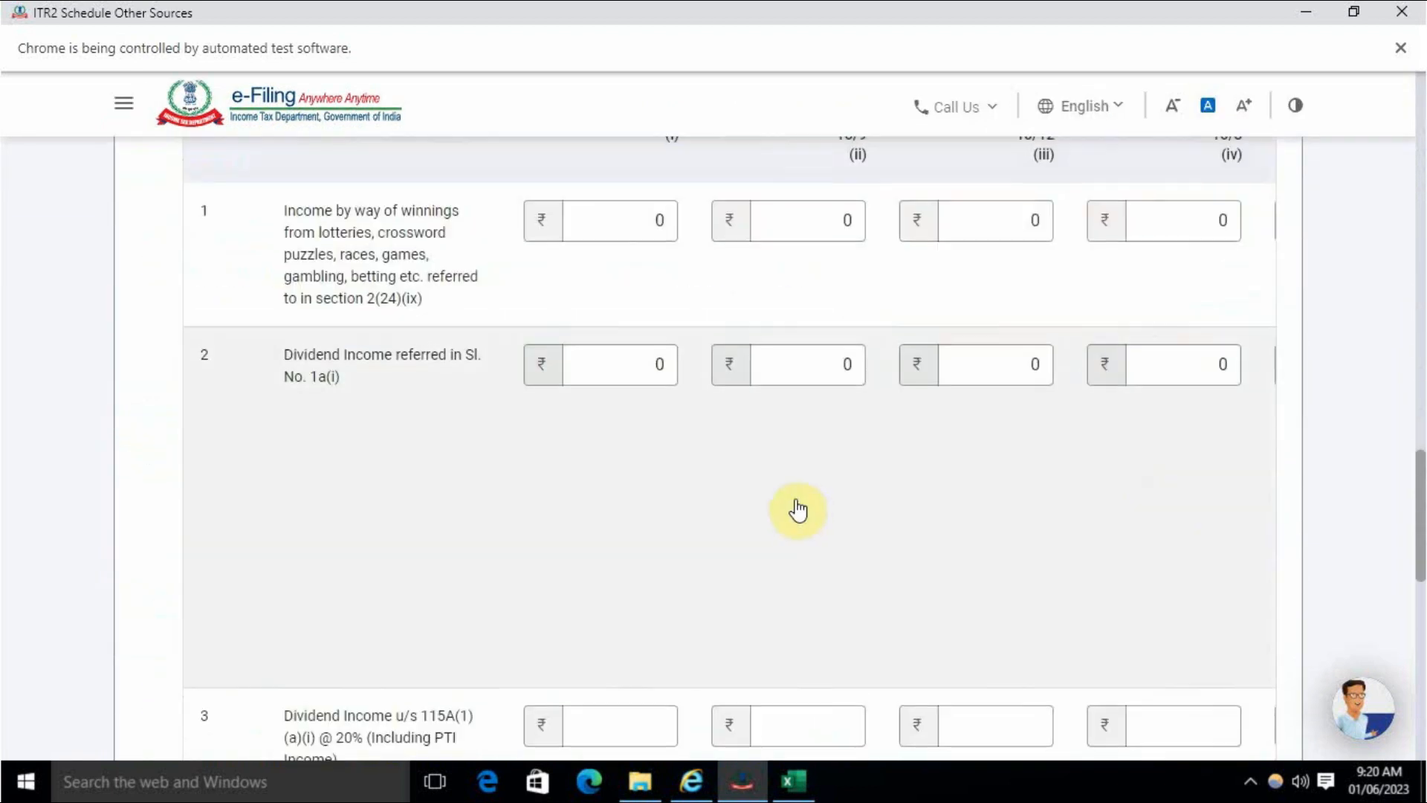
scroll(810, 510, up, 3)
scroll(713, 626, down, 1)
click(1167, 569)
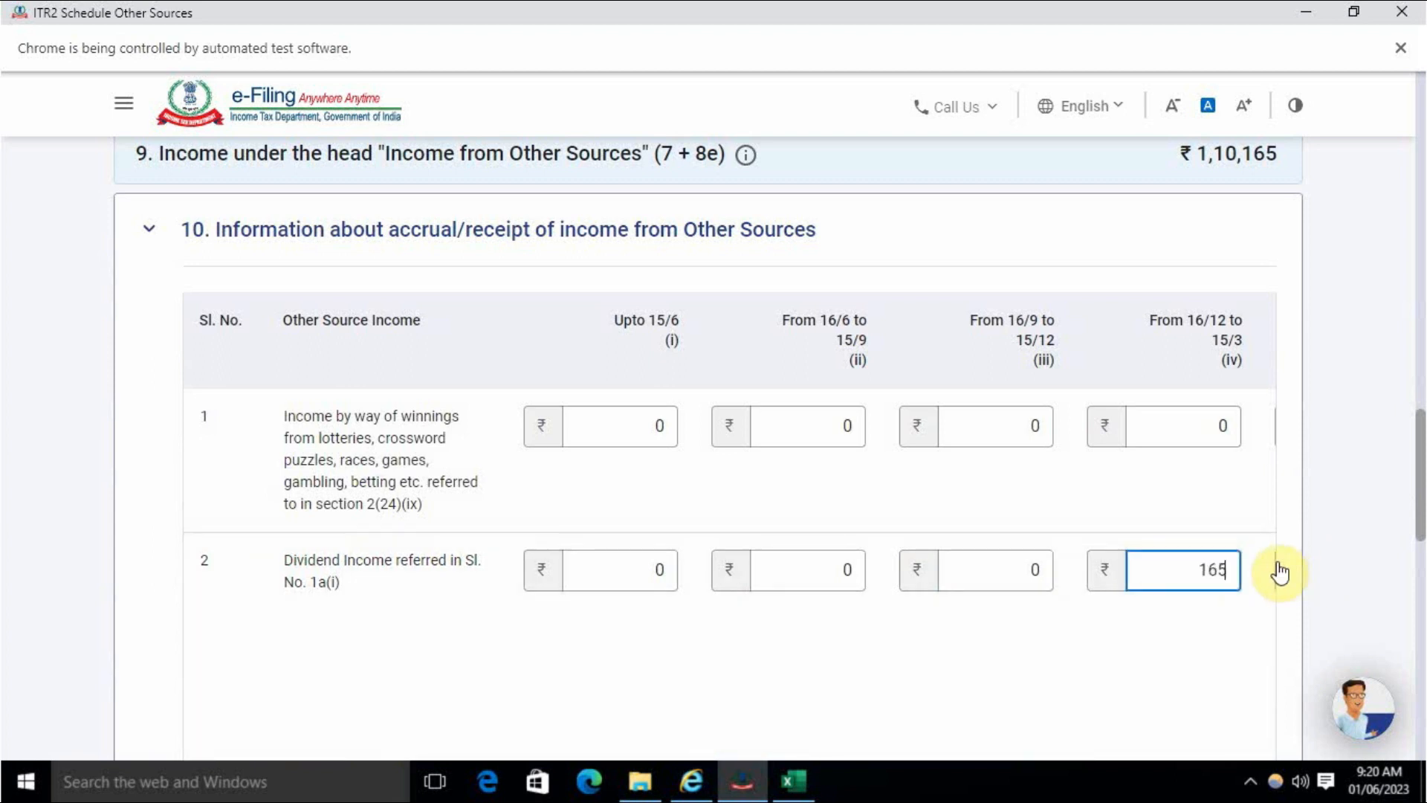
- Review the updated Schedule Other Sources and confirm it
scroll(1074, 586, down, 6)
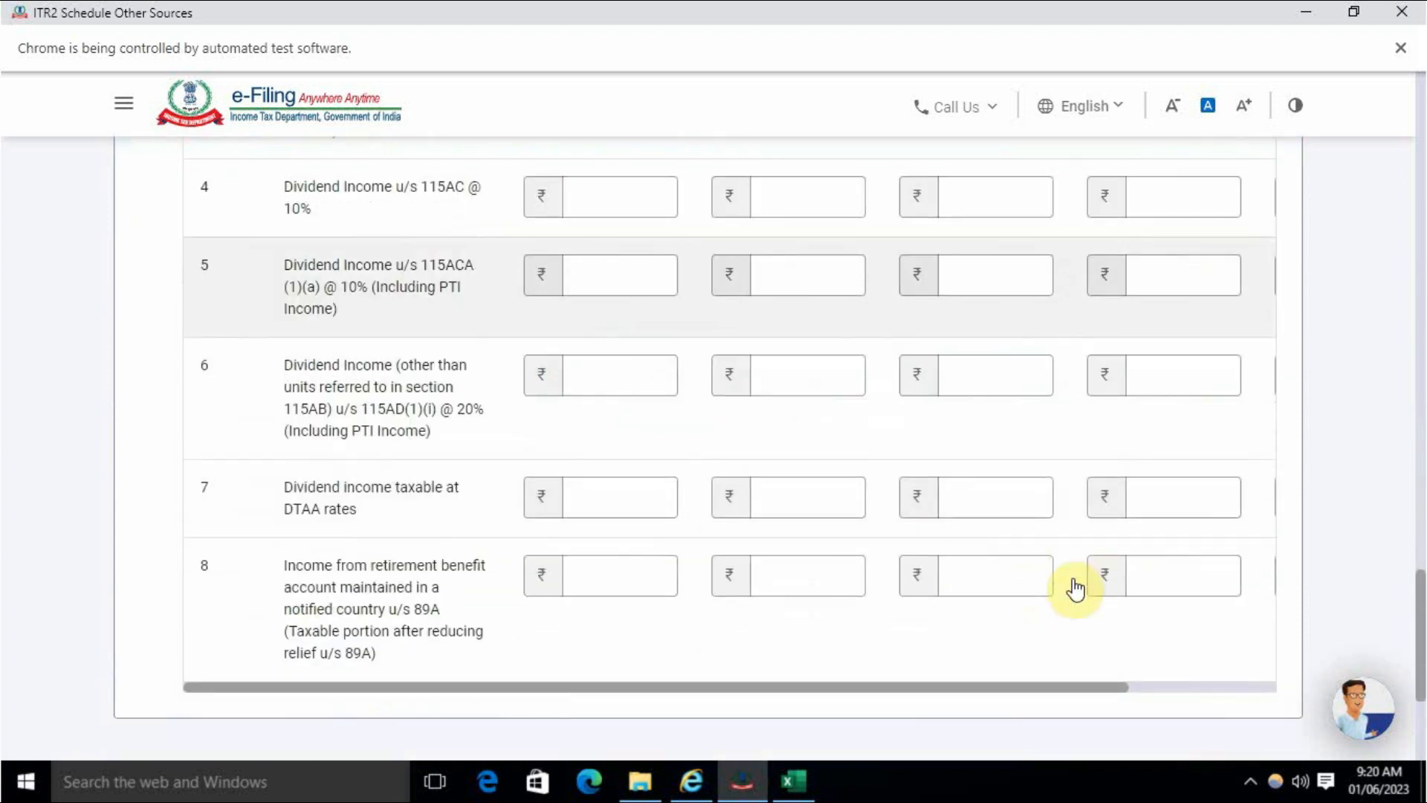
scroll(1075, 589, up, 3)
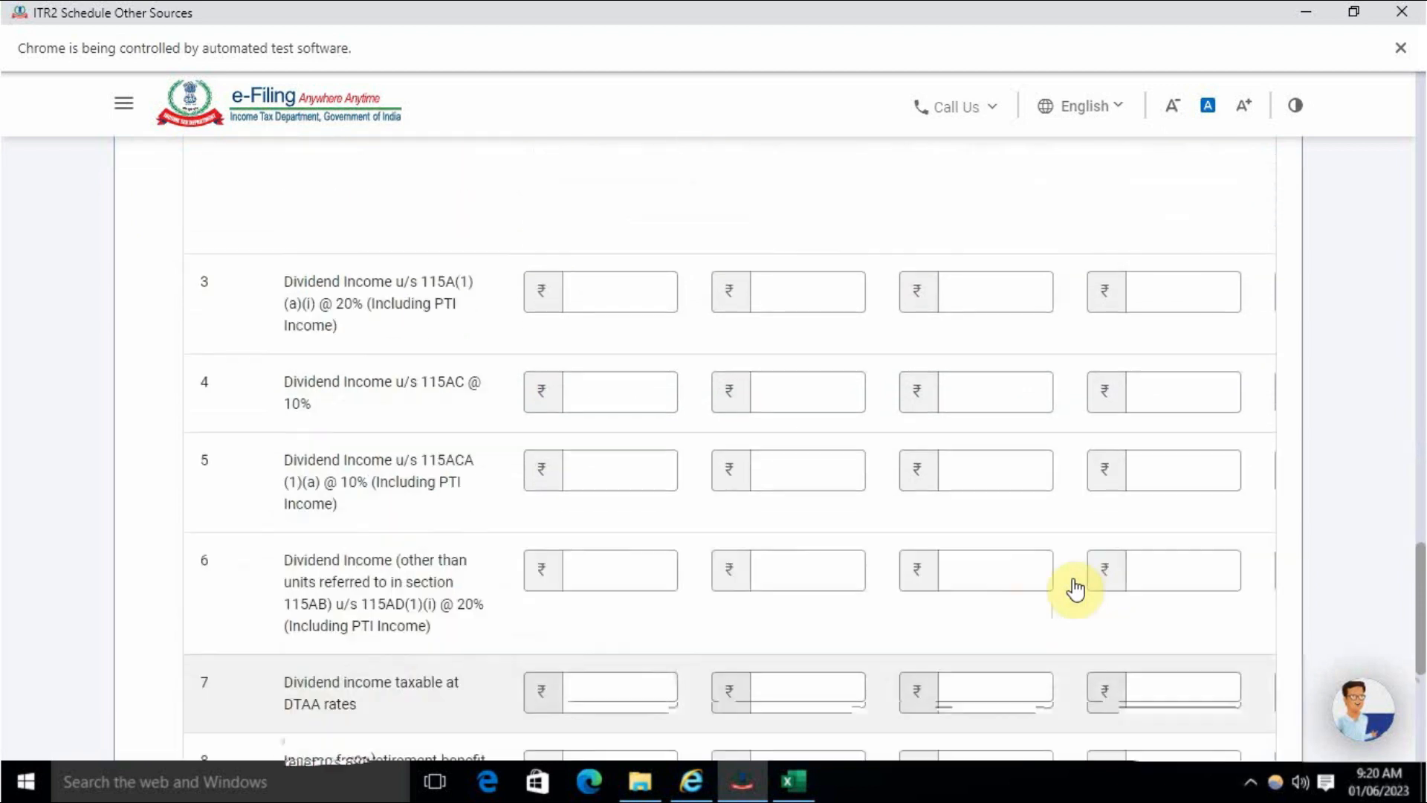
scroll(1075, 589, down, 4)
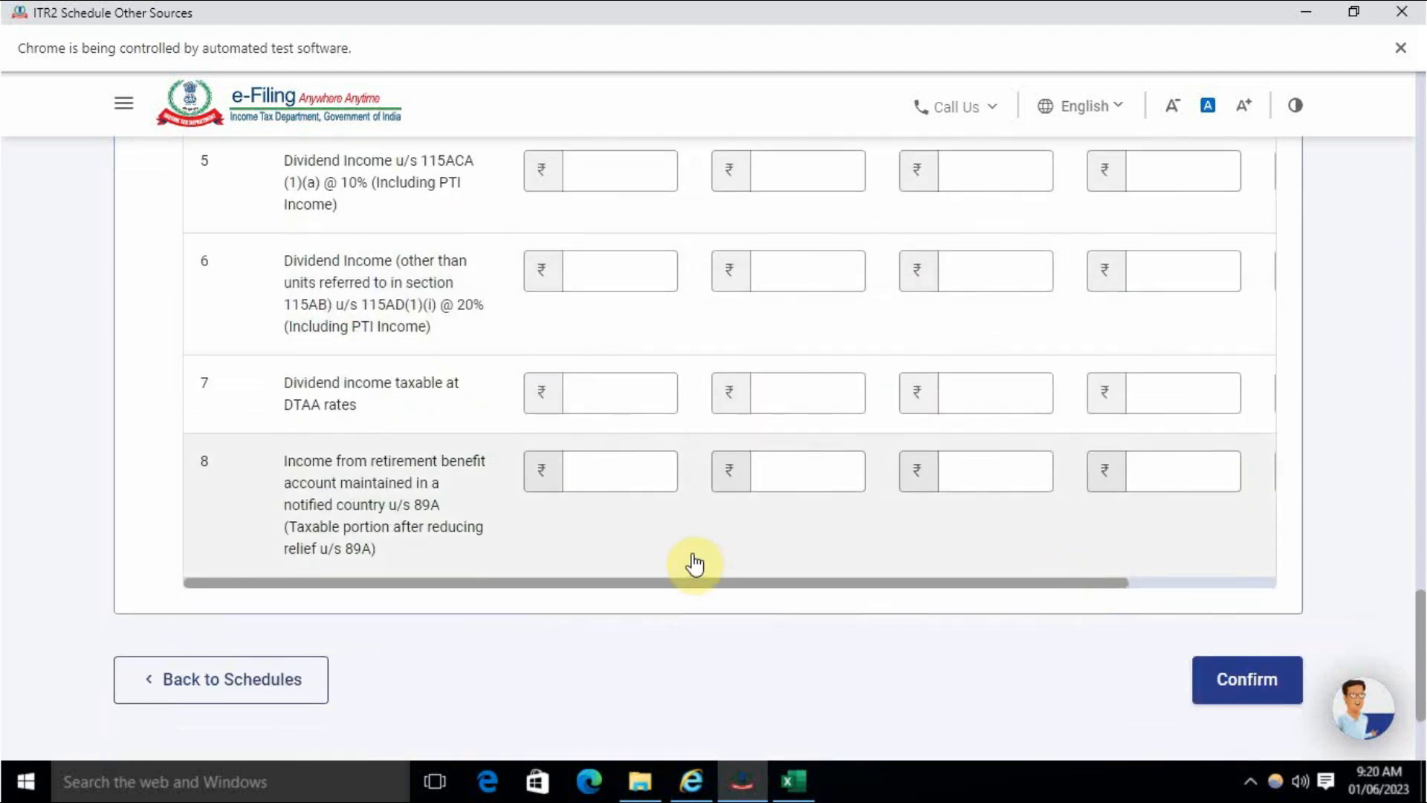
scroll(694, 567, up, 5)
scroll(697, 569, up, 6)
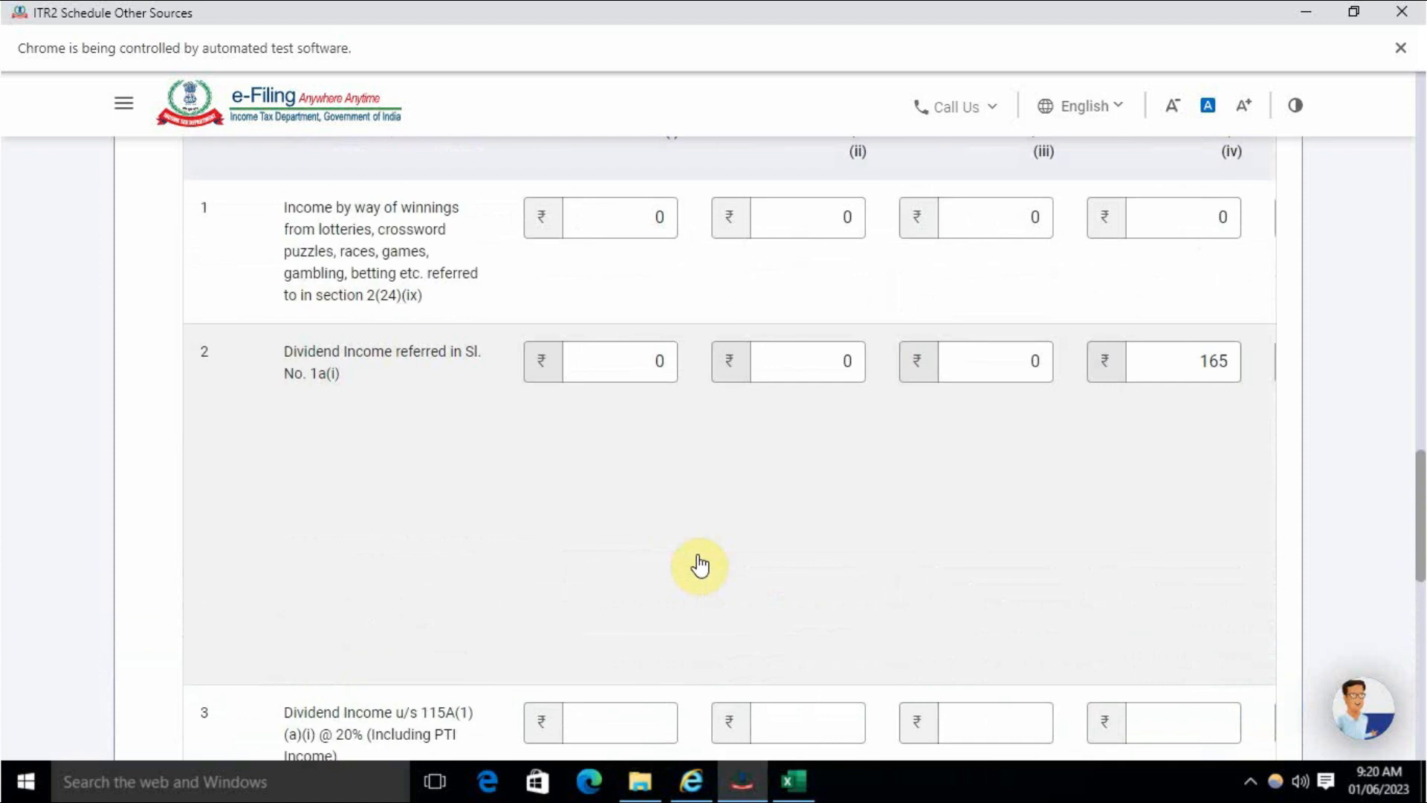
scroll(700, 565, up, 4)
scroll(699, 561, down, 14)
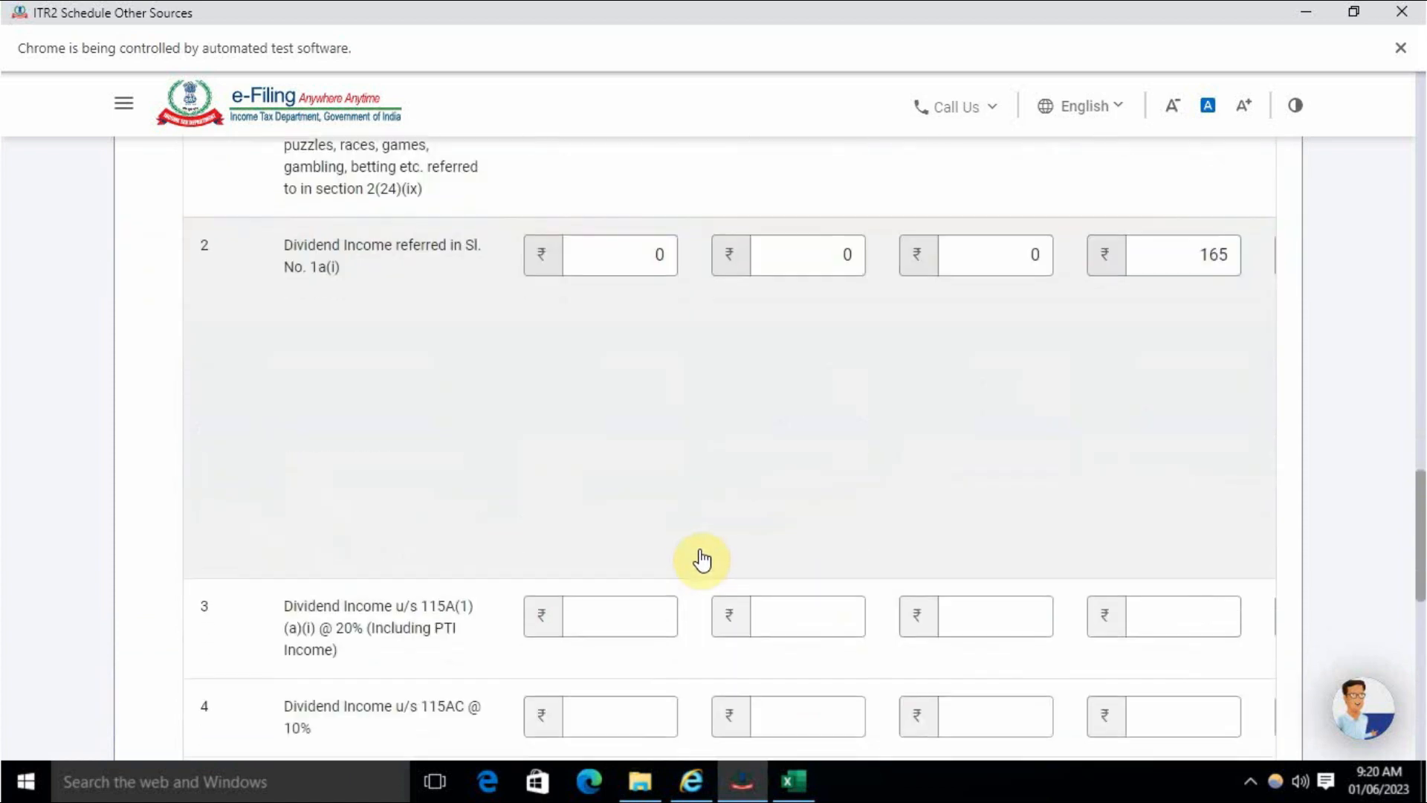
scroll(706, 556, down, 3)
click(1272, 487)
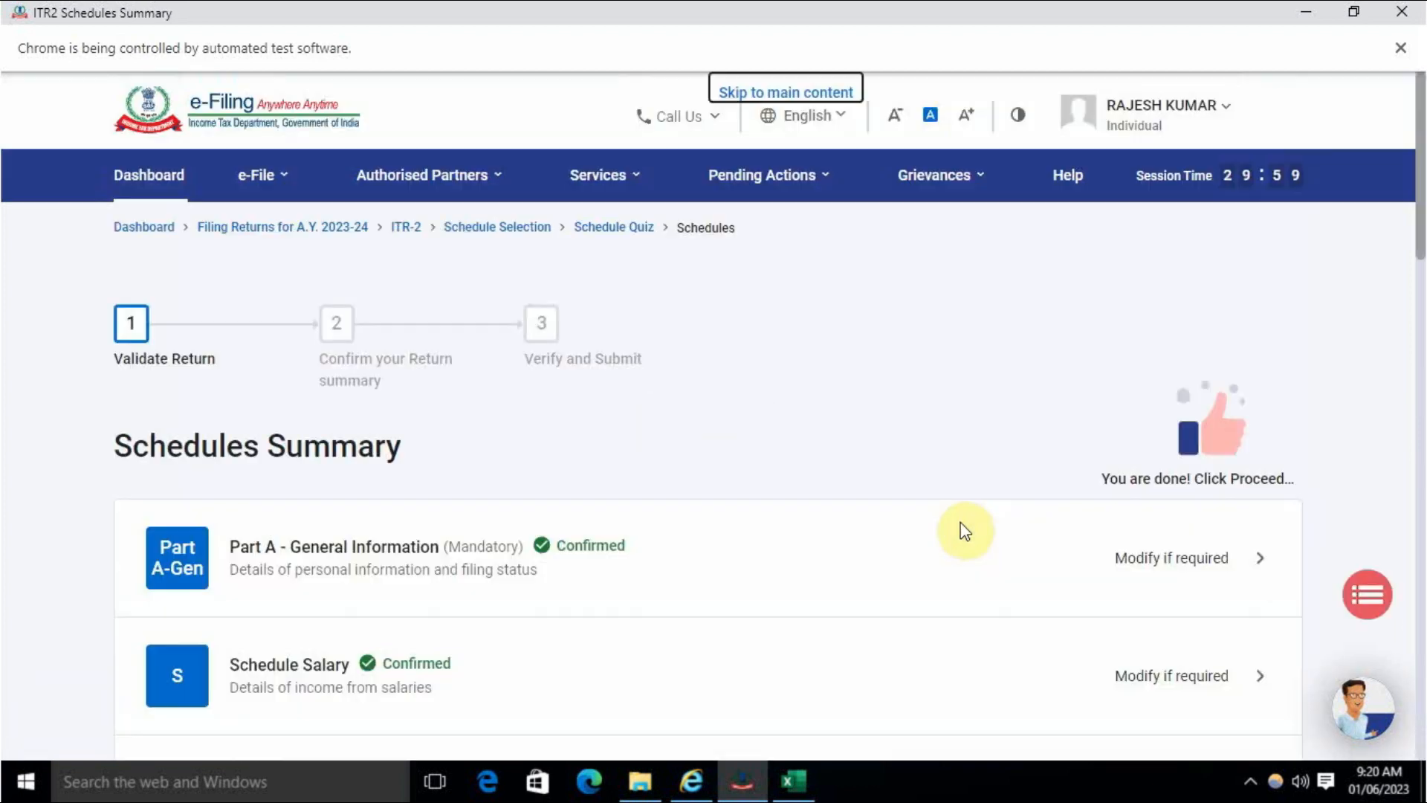
- Revalidate the return via verification and preview, then open Schedule Capital Gains from the first BFLA error
scroll(1038, 499, down, 14)
scroll(1398, 437, down, 5)
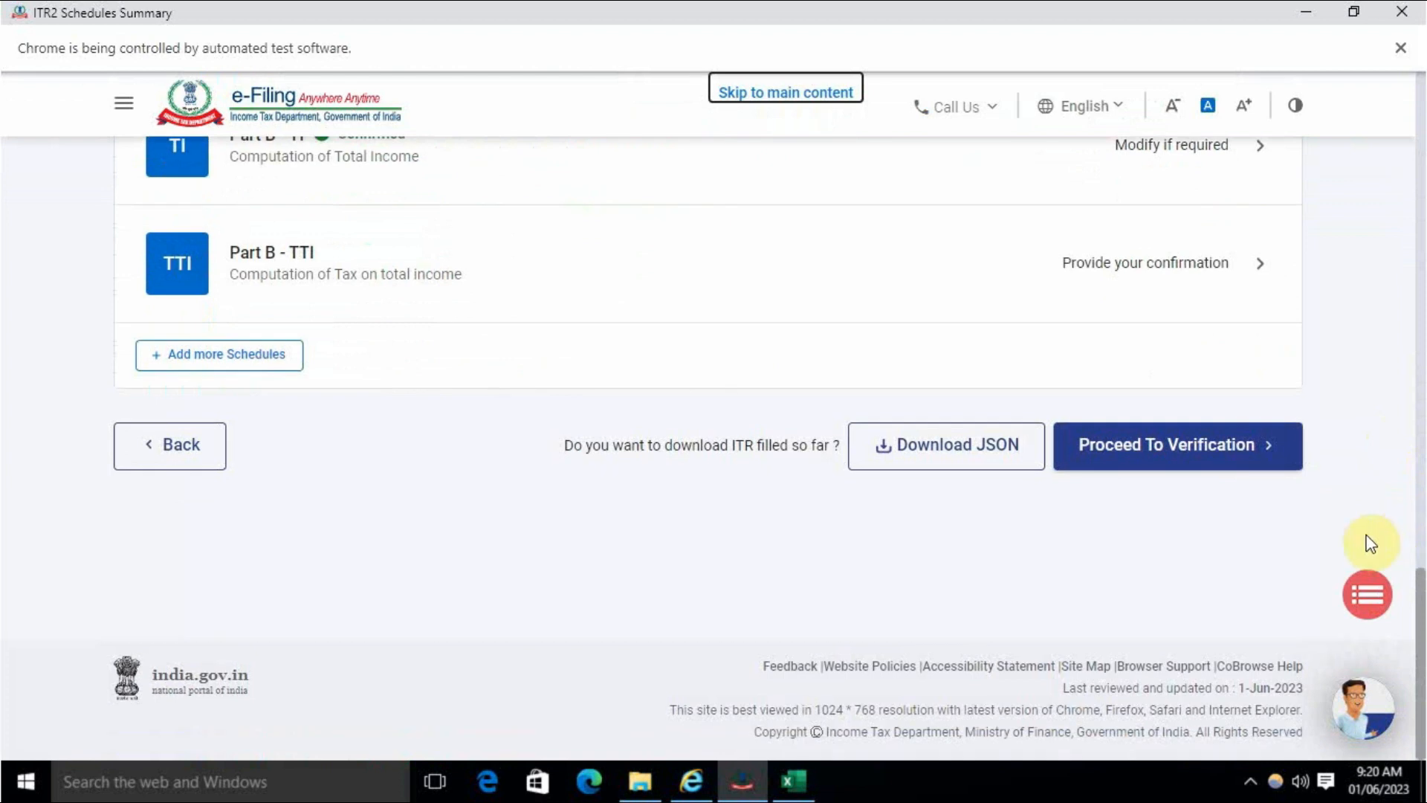
click(1195, 446)
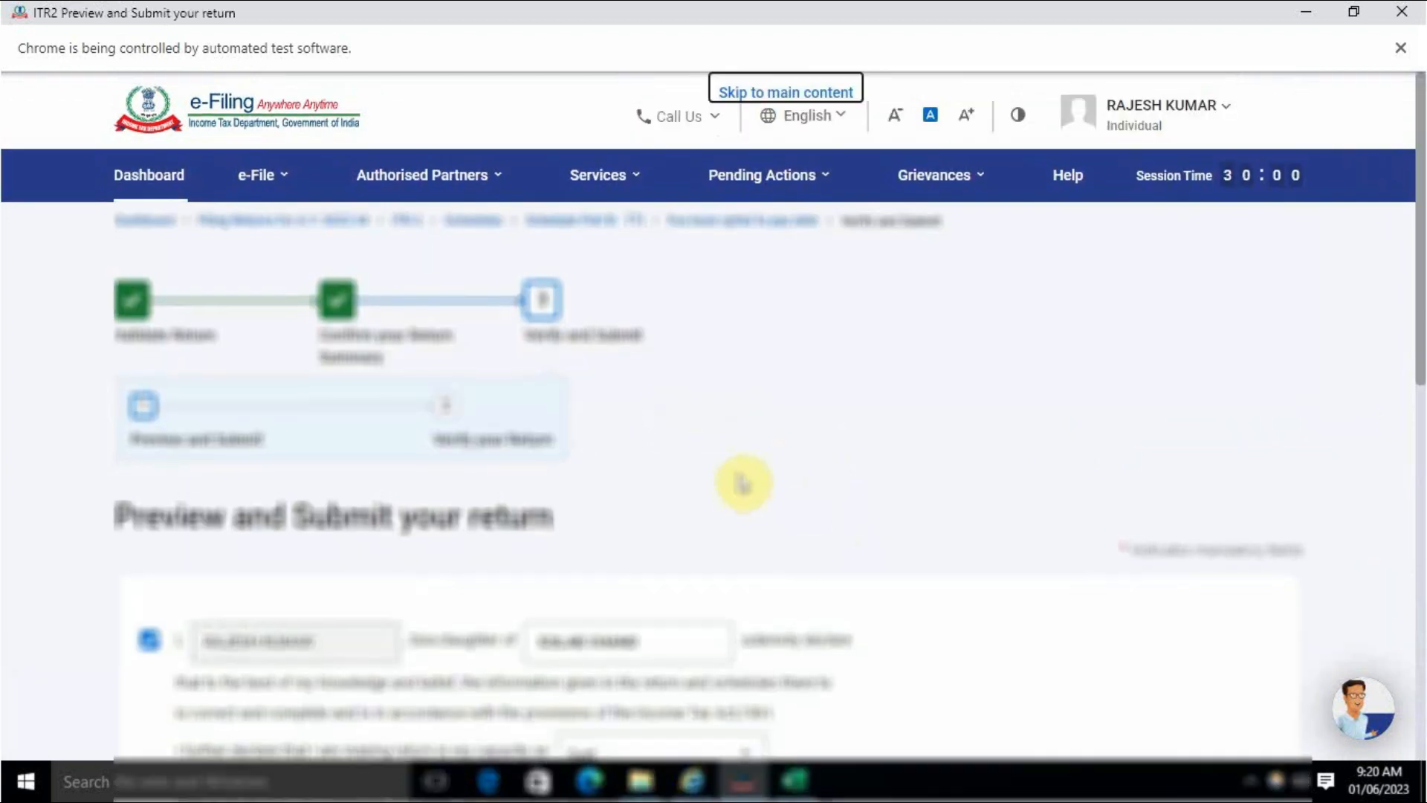
scroll(743, 484, down, 15)
click(1099, 481)
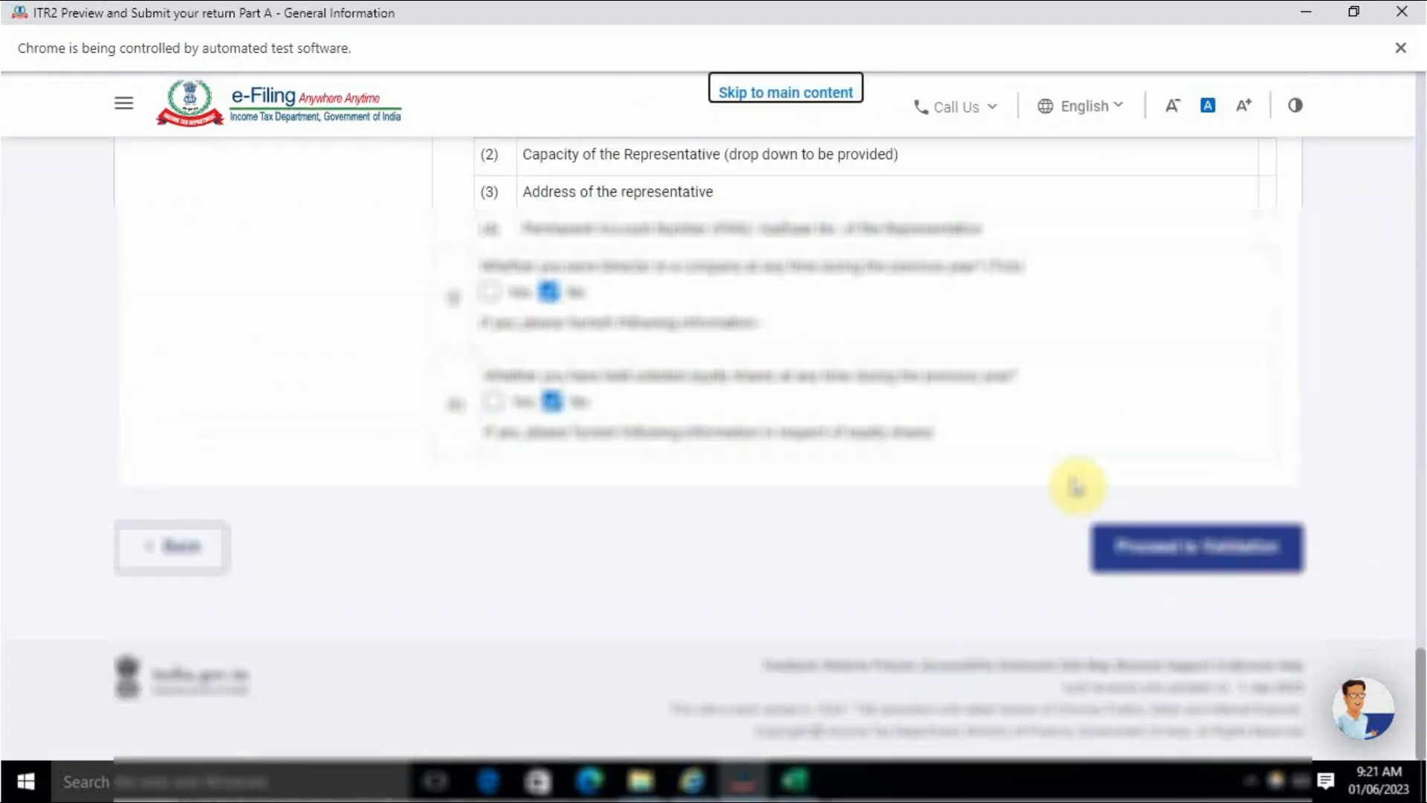
click(1242, 557)
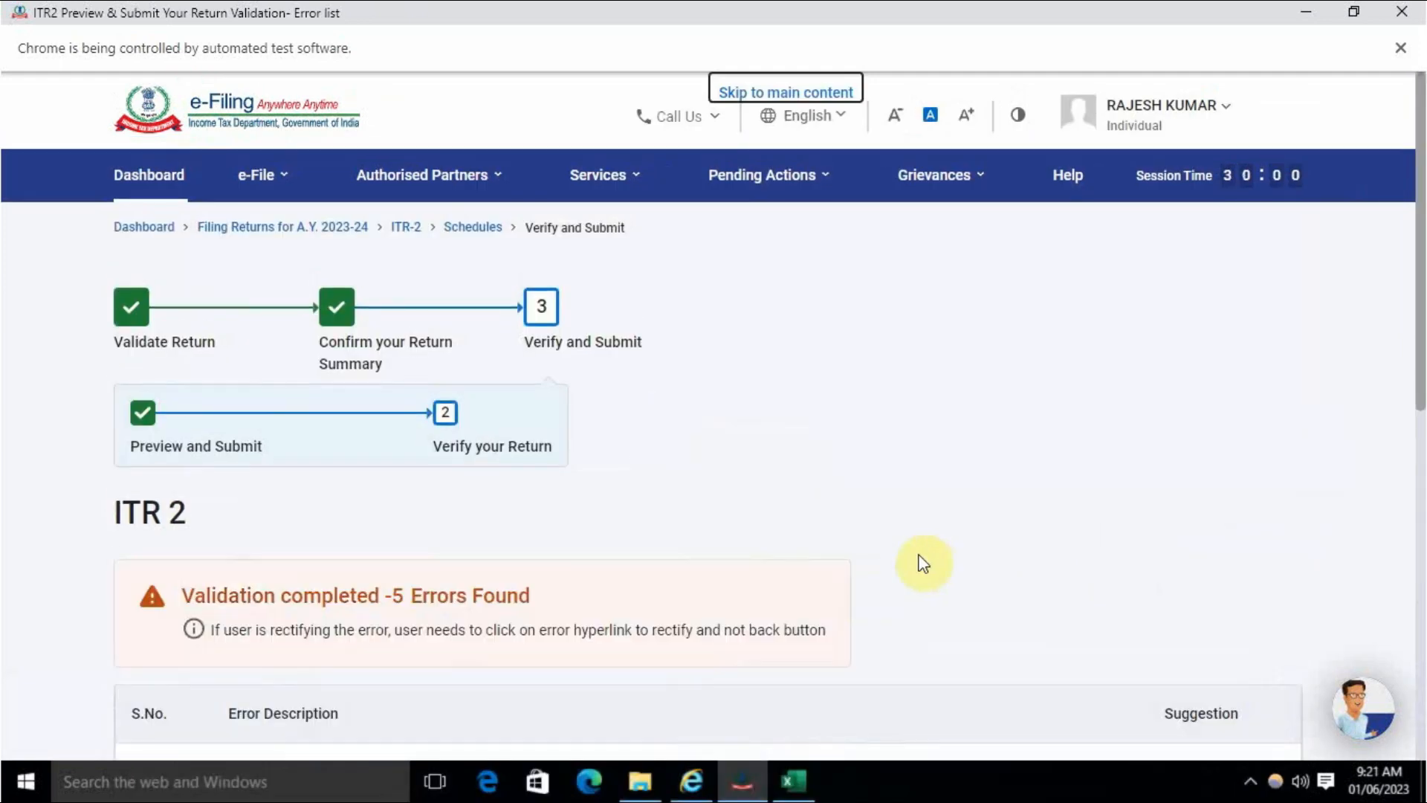
scroll(796, 554, down, 3)
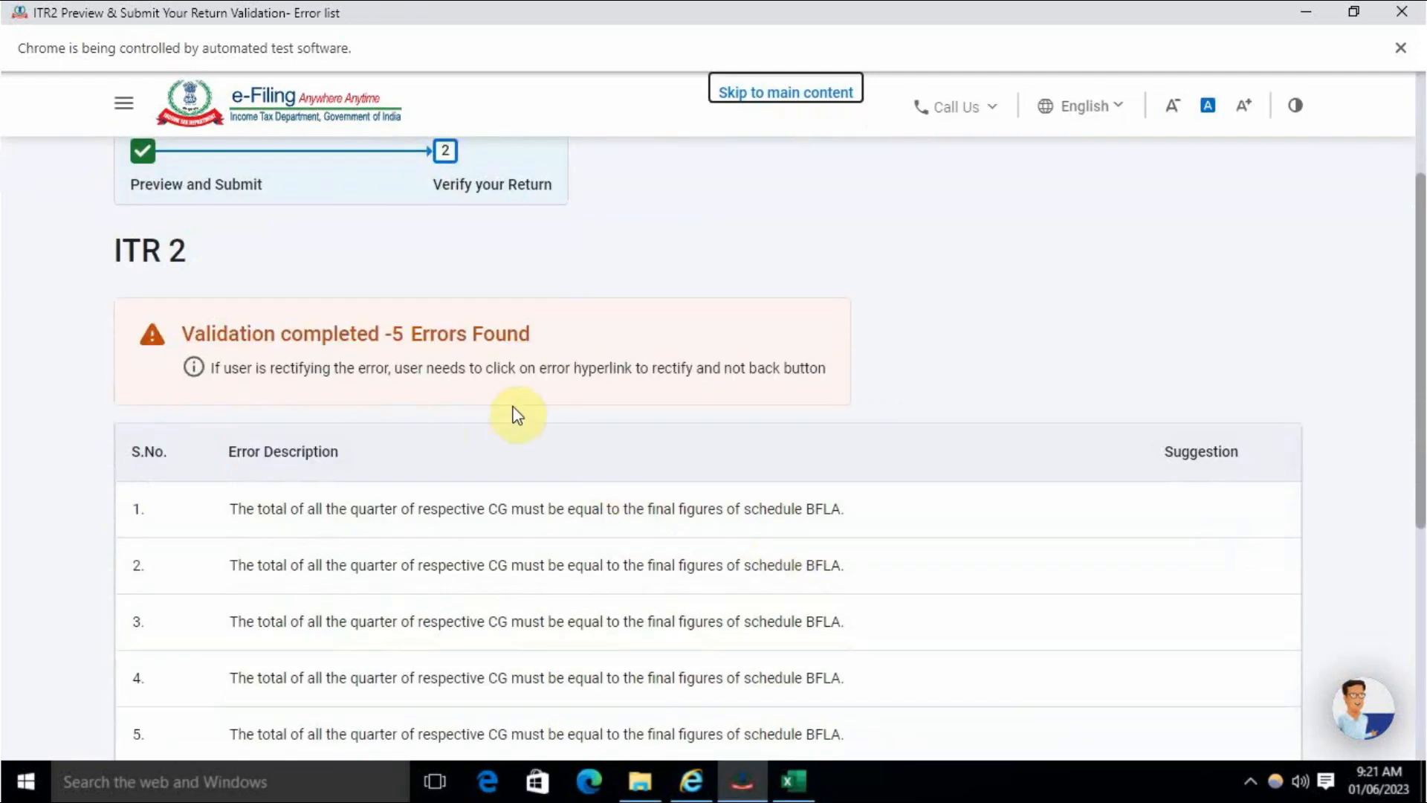
scroll(520, 446, down, 2)
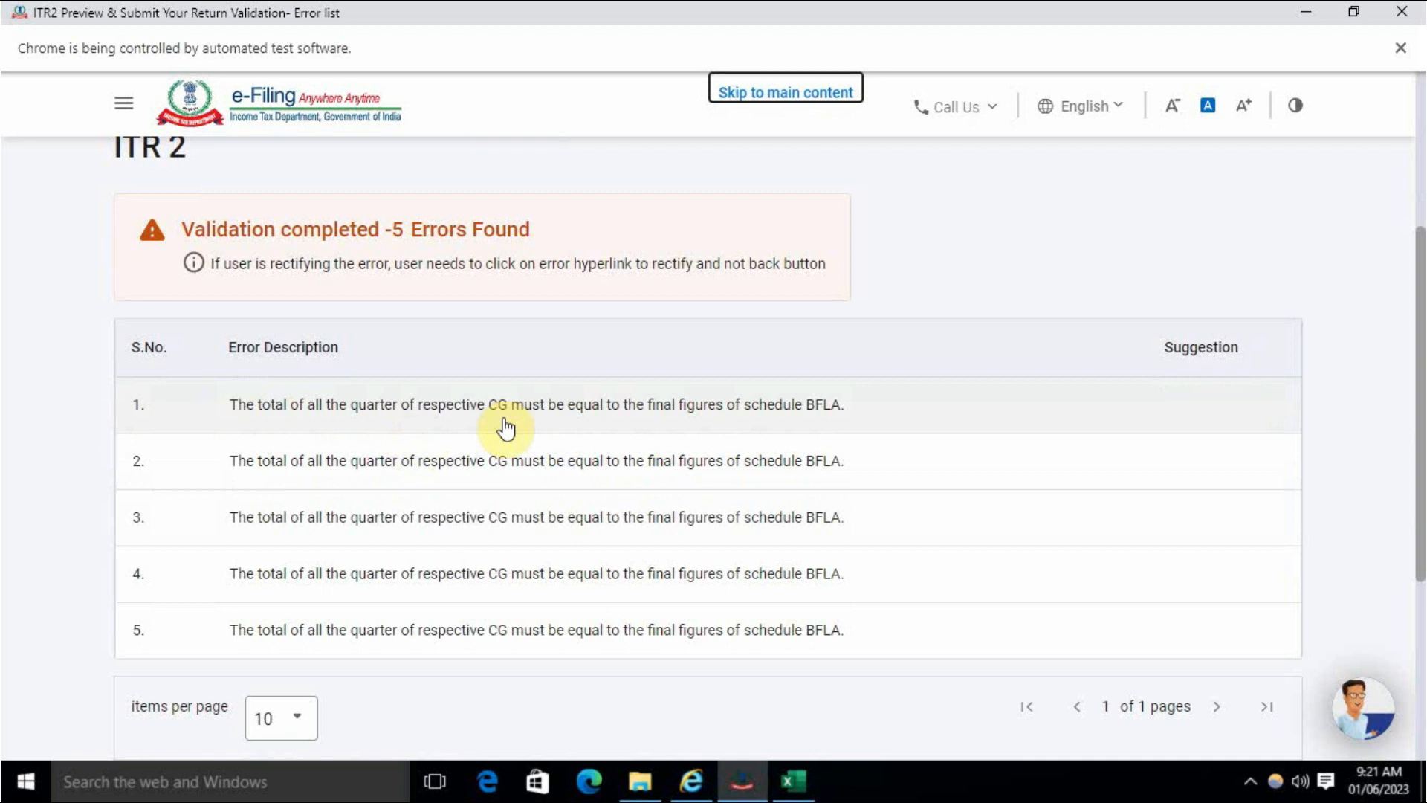
click(742, 406)
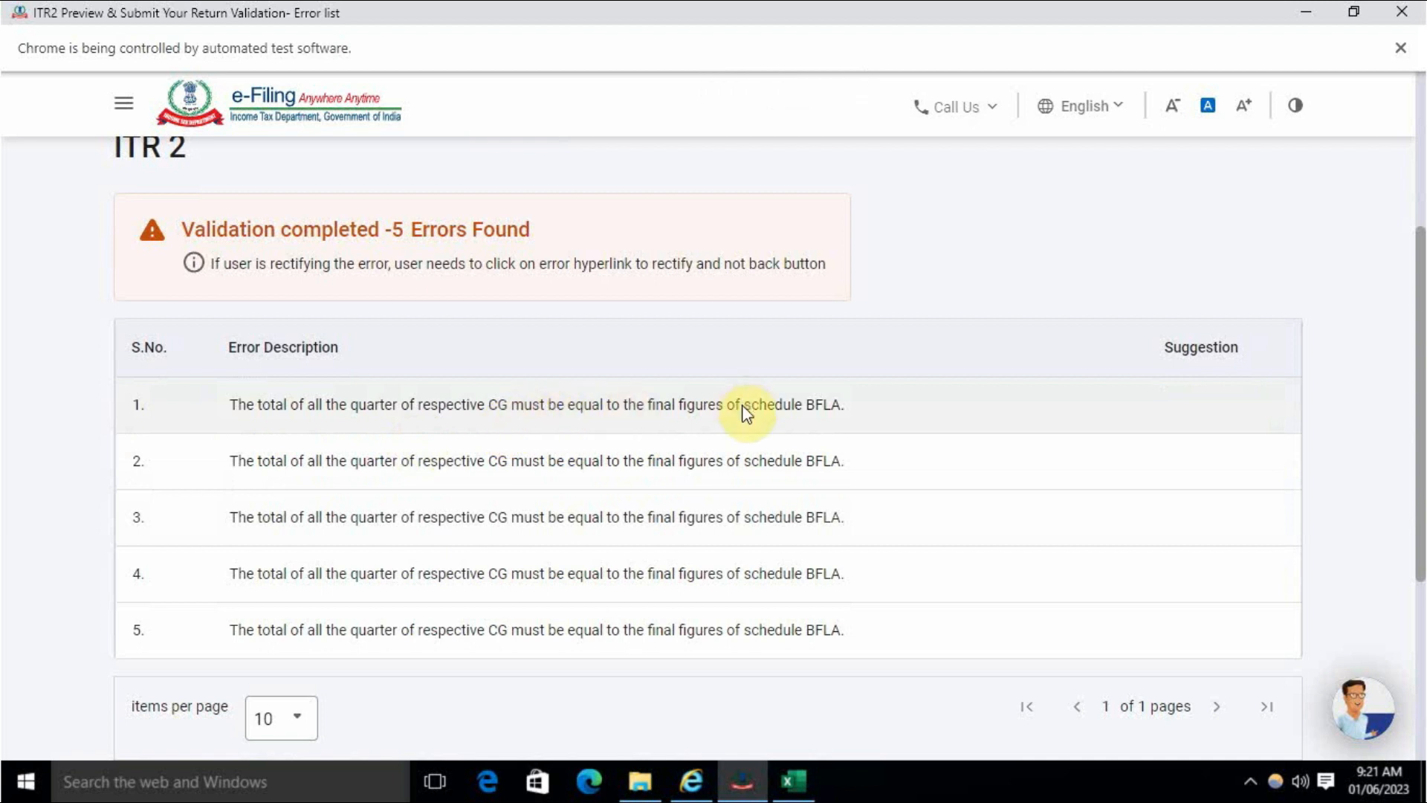
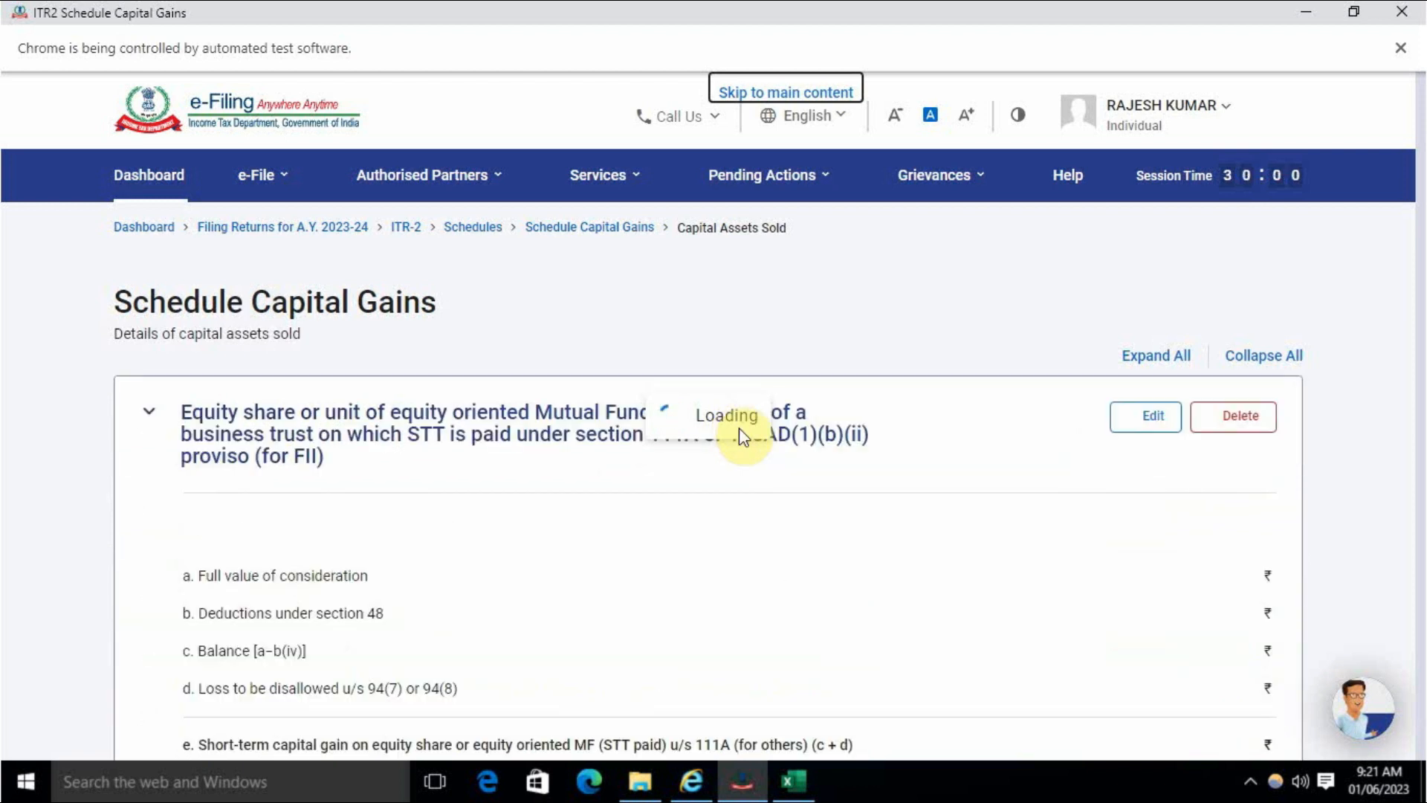
- Enter 52,745 in row 1's 16 Dec–15 Mar column of section F, then confirm Schedule Capital Gains
scroll(722, 473, down, 5)
scroll(722, 474, down, 20)
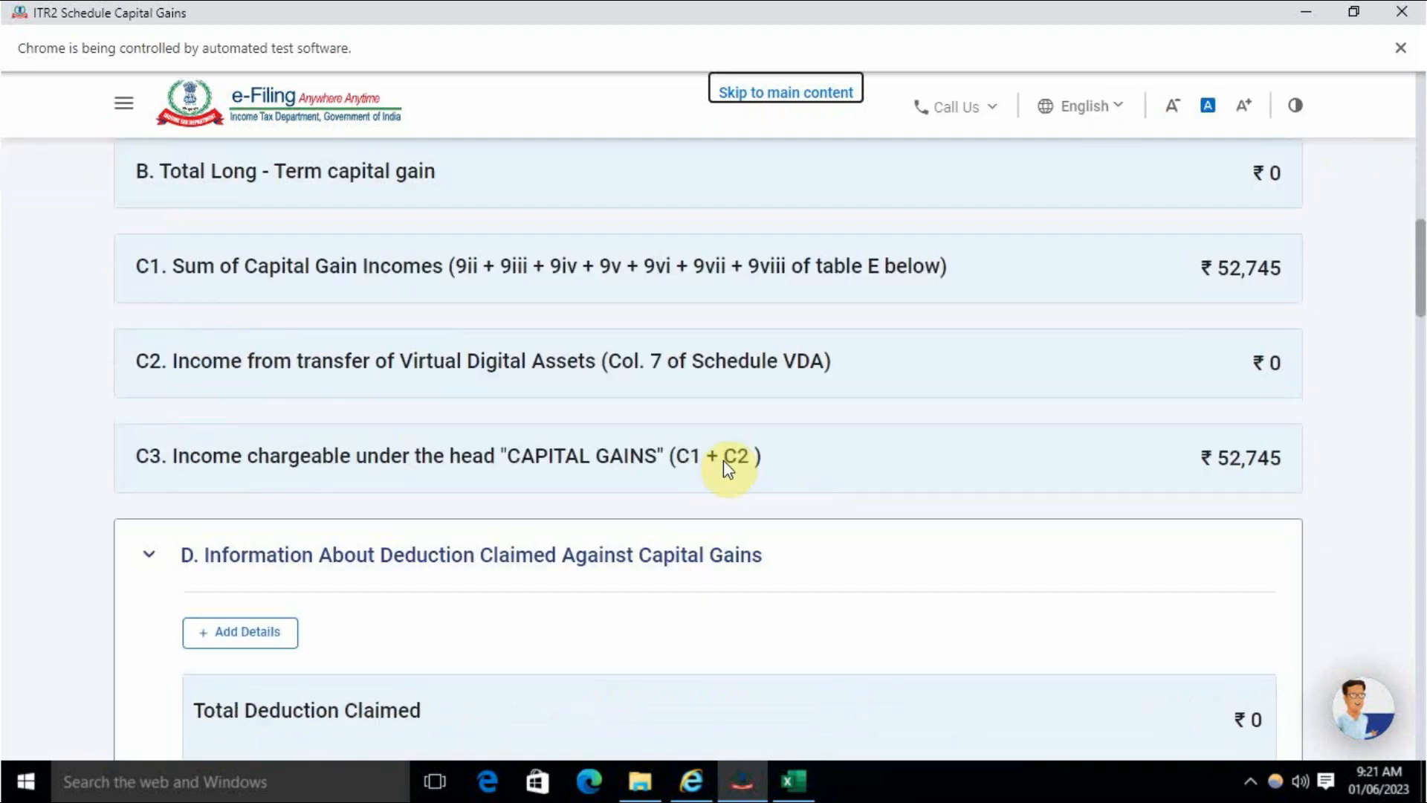
scroll(726, 471, down, 5)
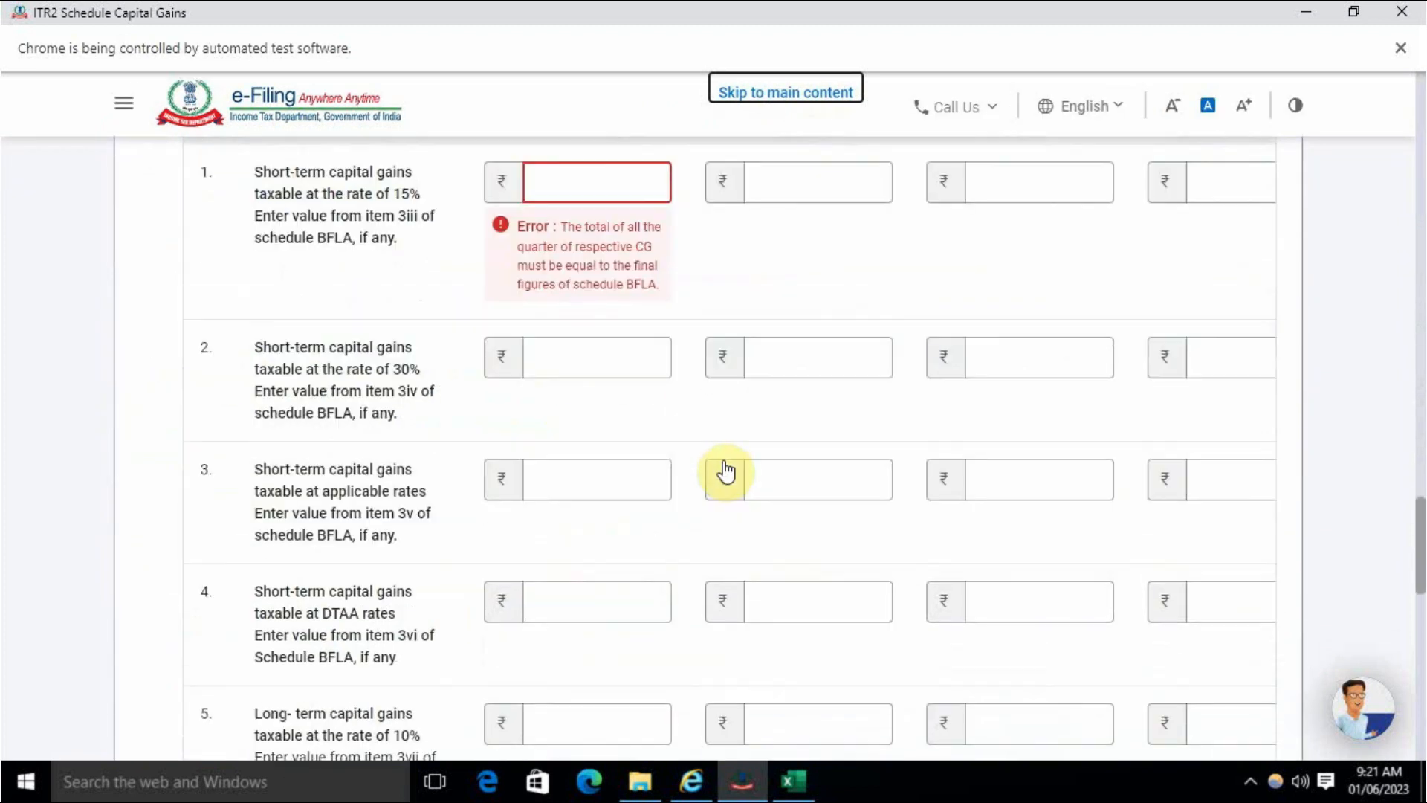
scroll(726, 472, up, 3)
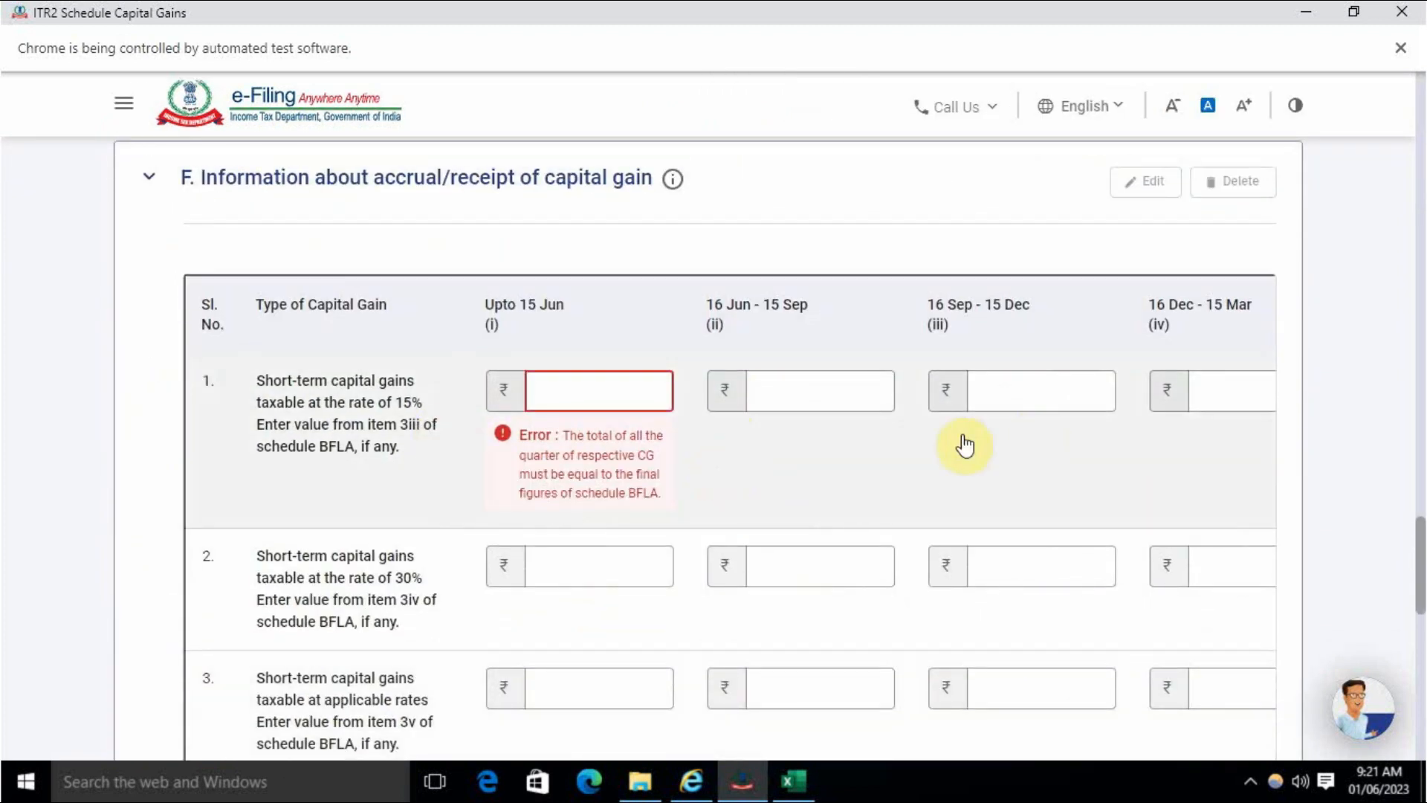
scroll(694, 538, down, 2)
scroll(748, 589, down, 8)
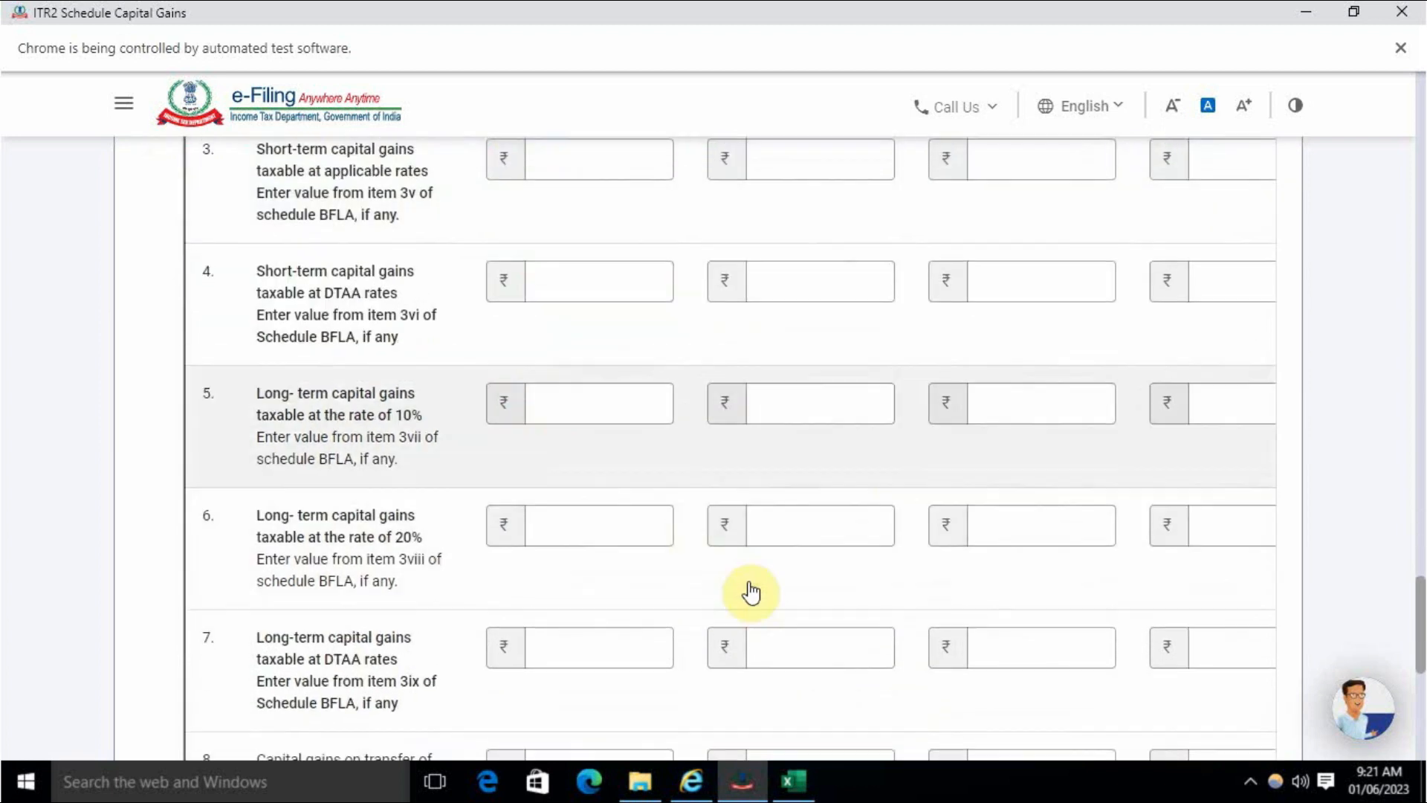
drag(766, 389, 913, 392)
scroll(882, 446, up, 10)
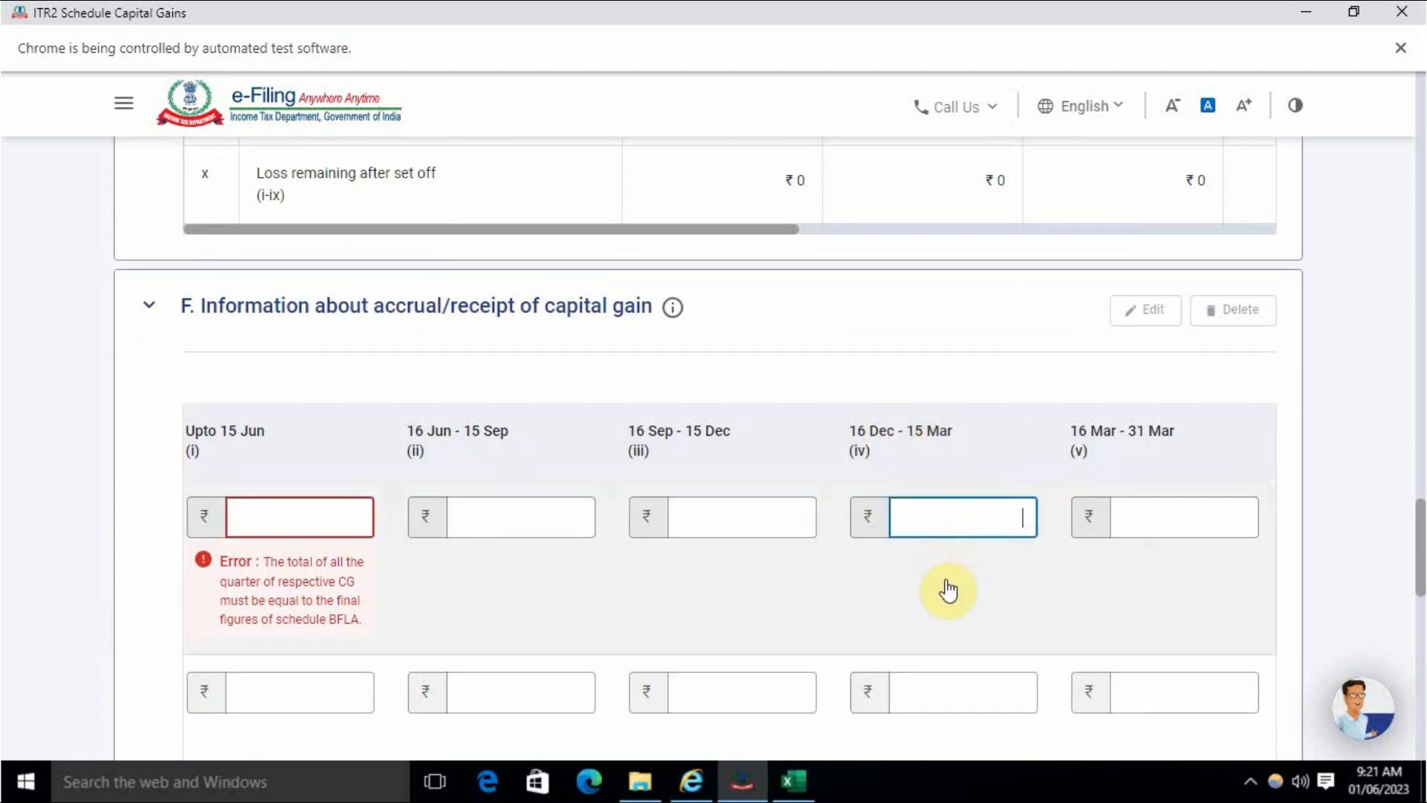
mouse_move(1422, 584)
mouse_down()
mouse_move(1420, 112)
mouse_move(1420, 587)
mouse_up()
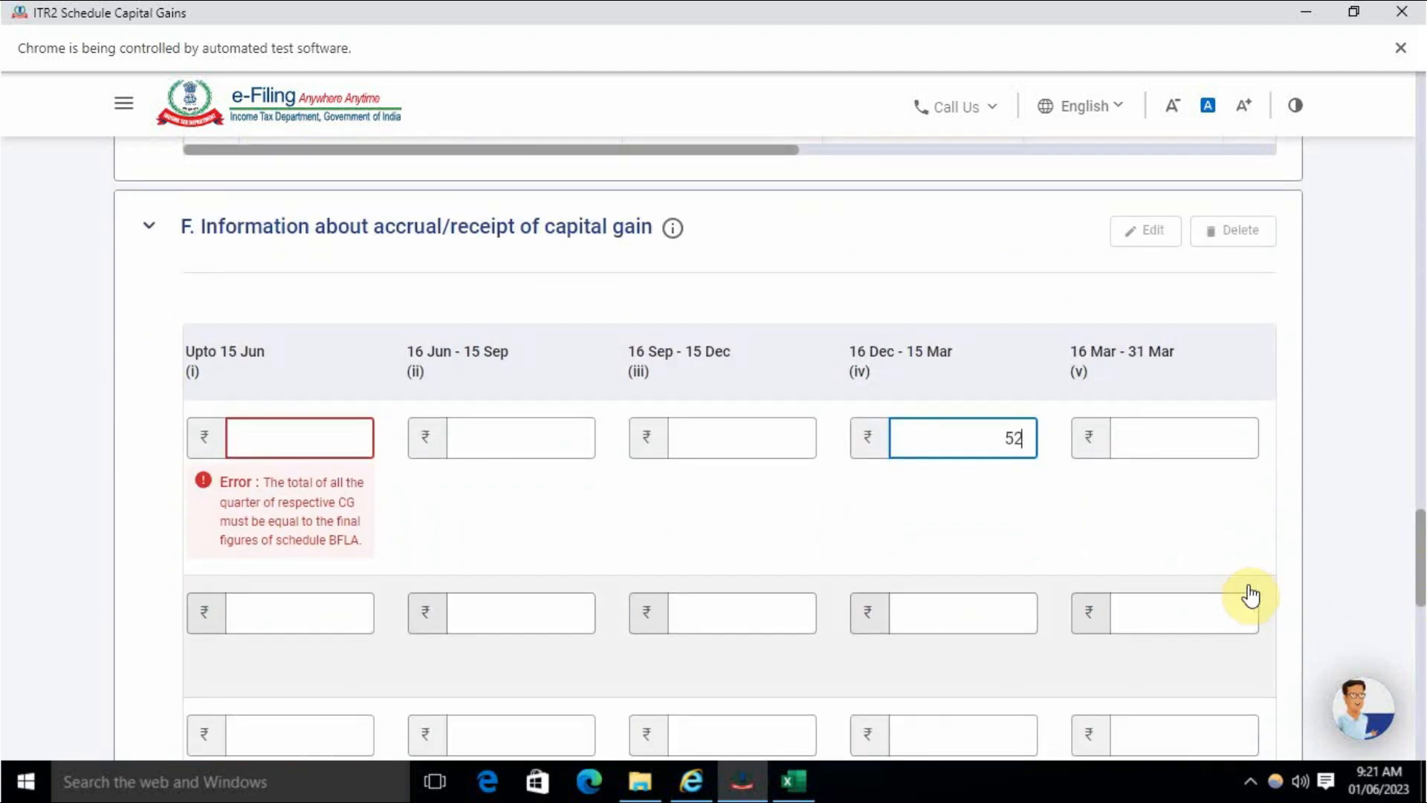
text(45)
click(1057, 535)
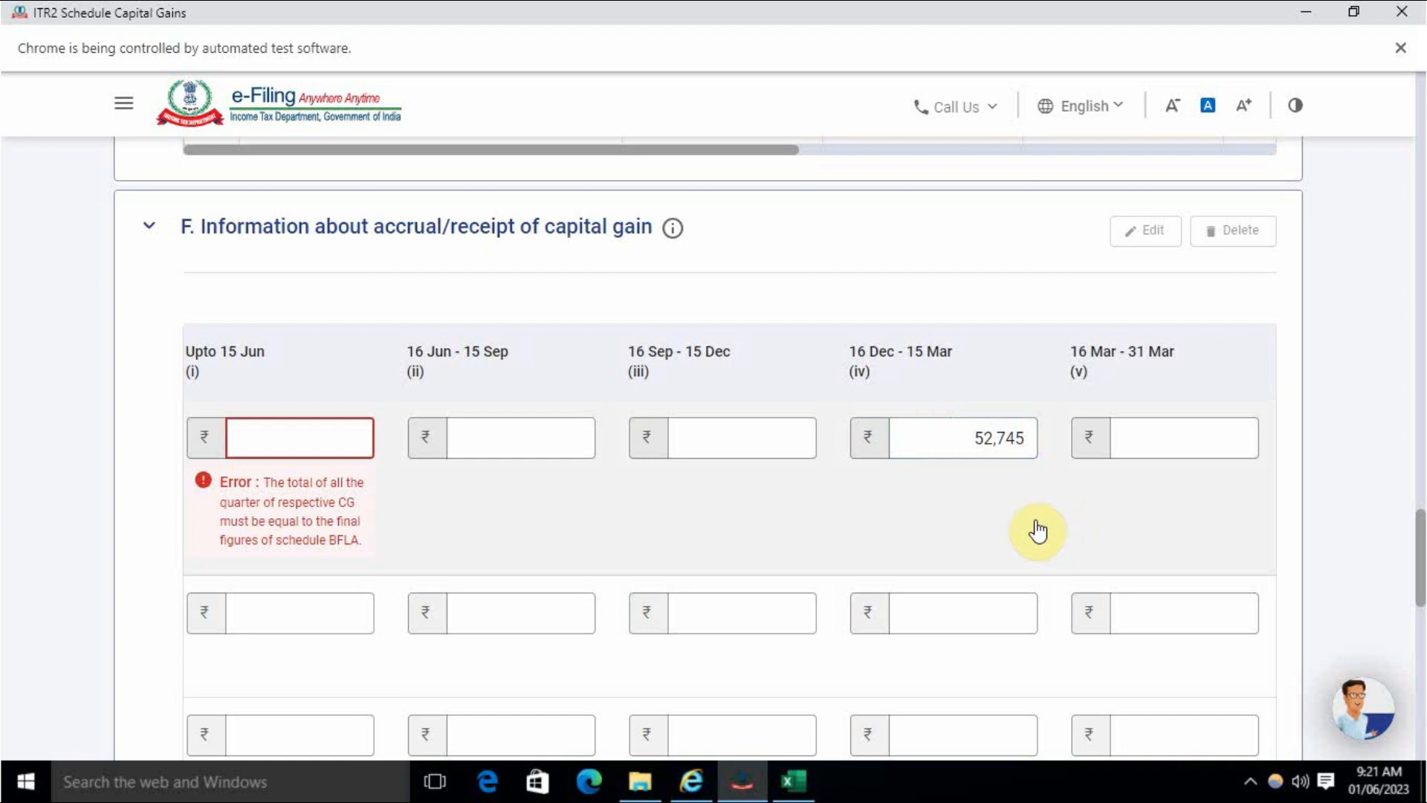
scroll(1076, 497, down, 15)
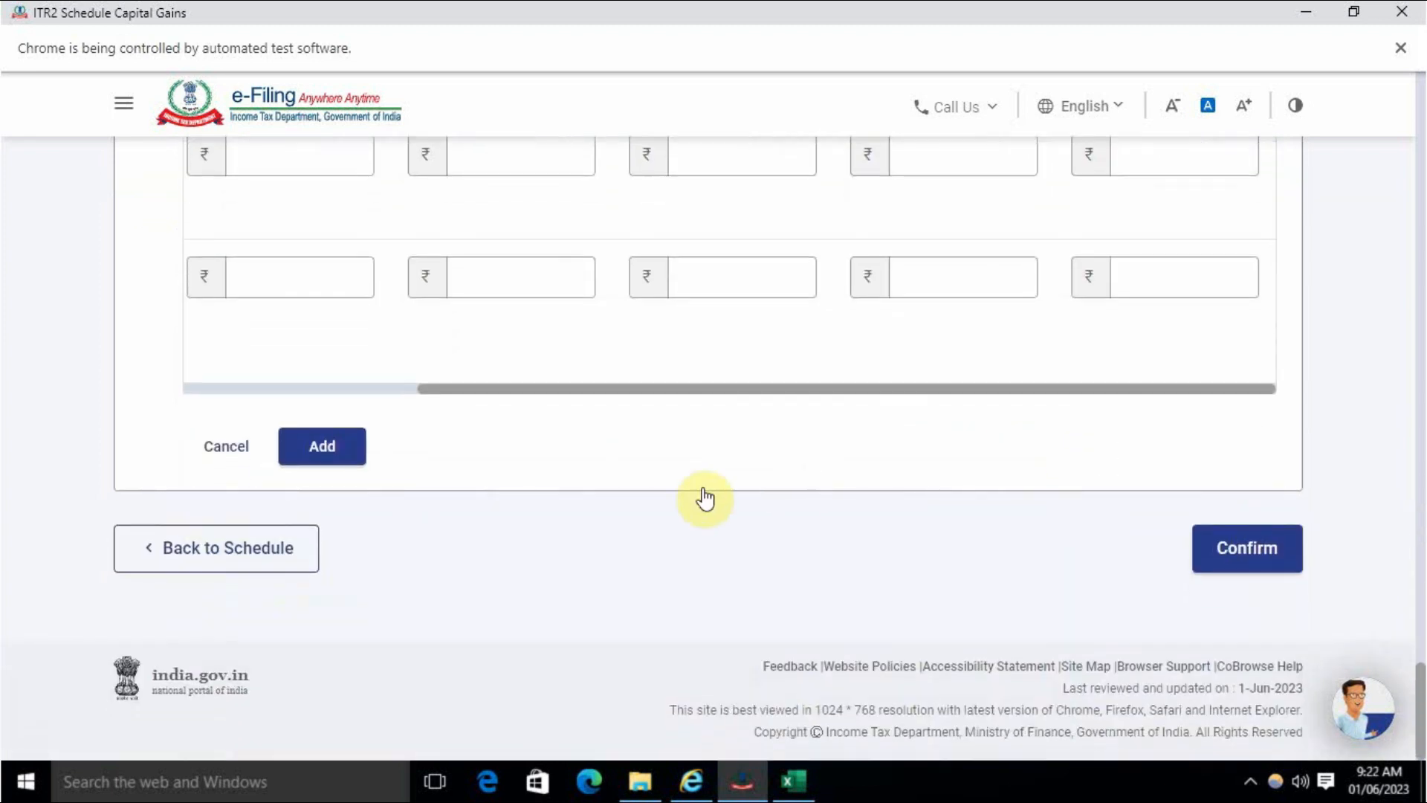
click(1245, 547)
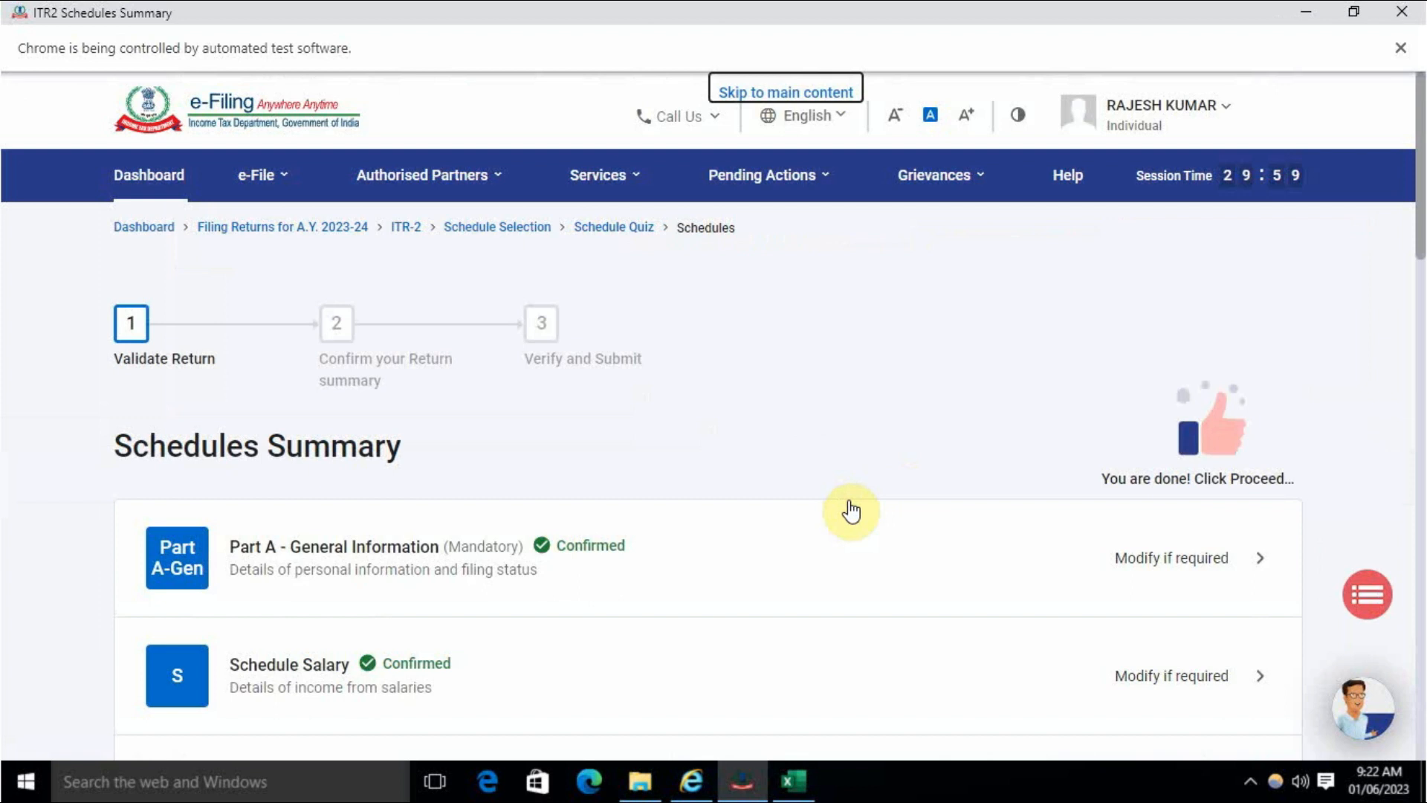
- Proceed from the Schedules Summary through validation, which finds no errors, to verification
scroll(851, 512, down, 20)
click(1182, 460)
click(1186, 554)
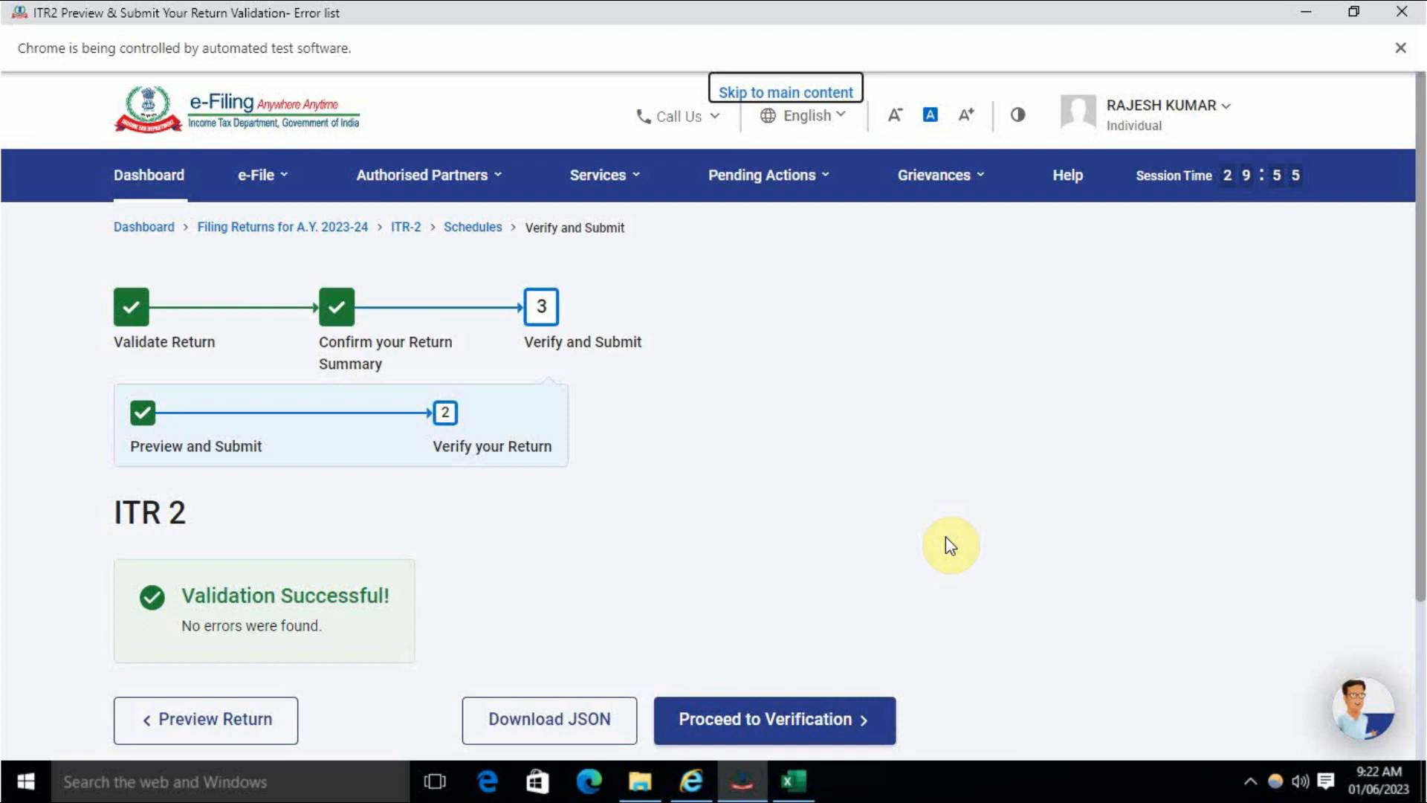
scroll(946, 537, down, 3)
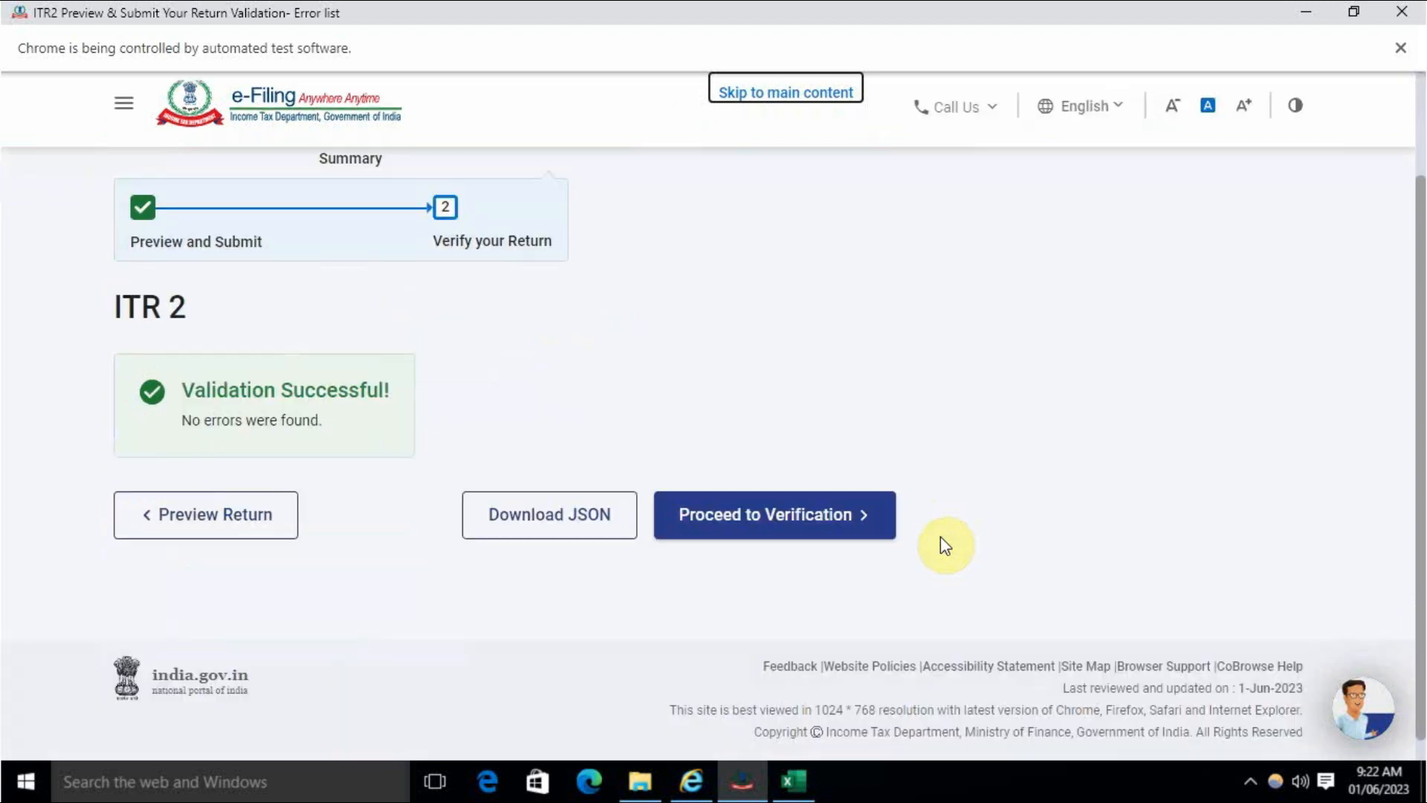
click(771, 520)
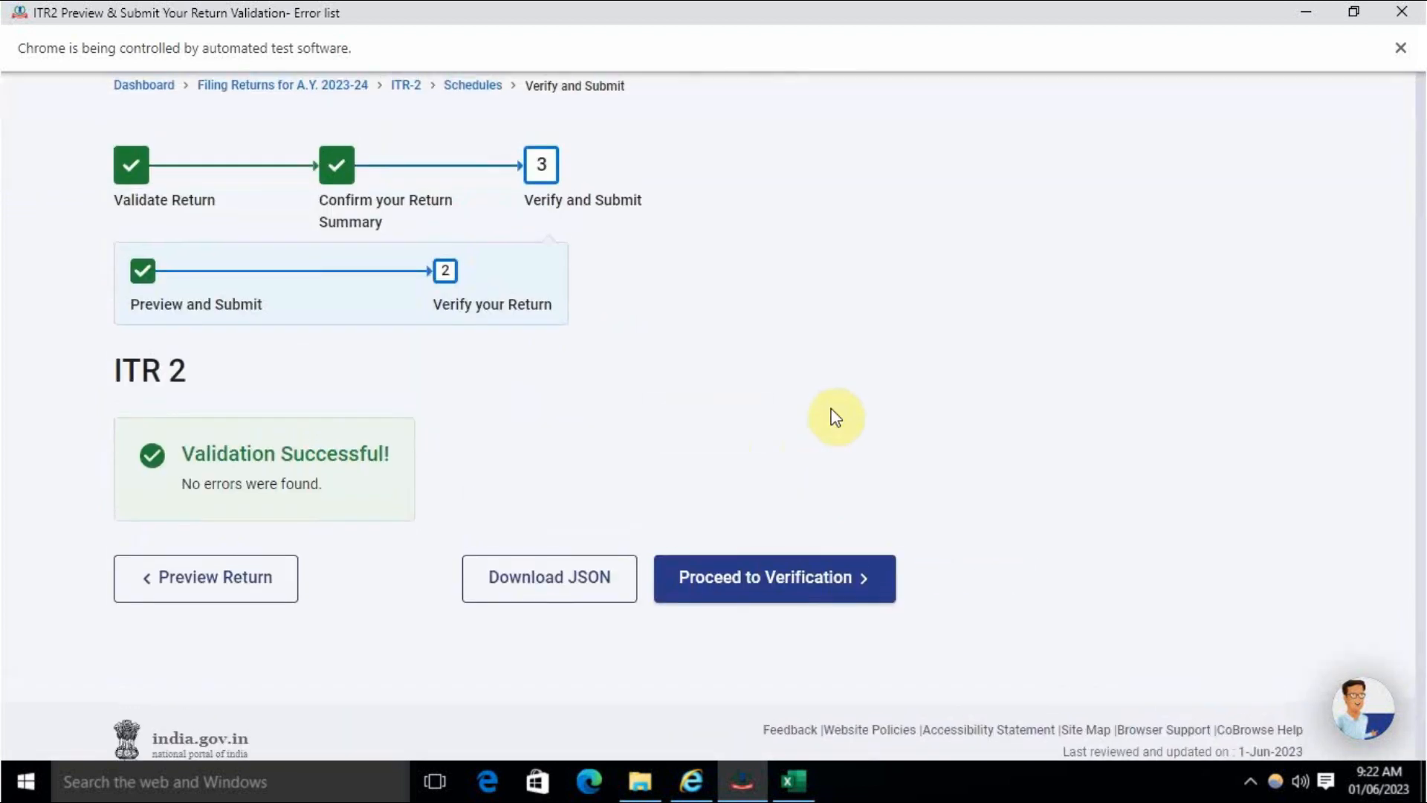
scroll(708, 470, down, 5)
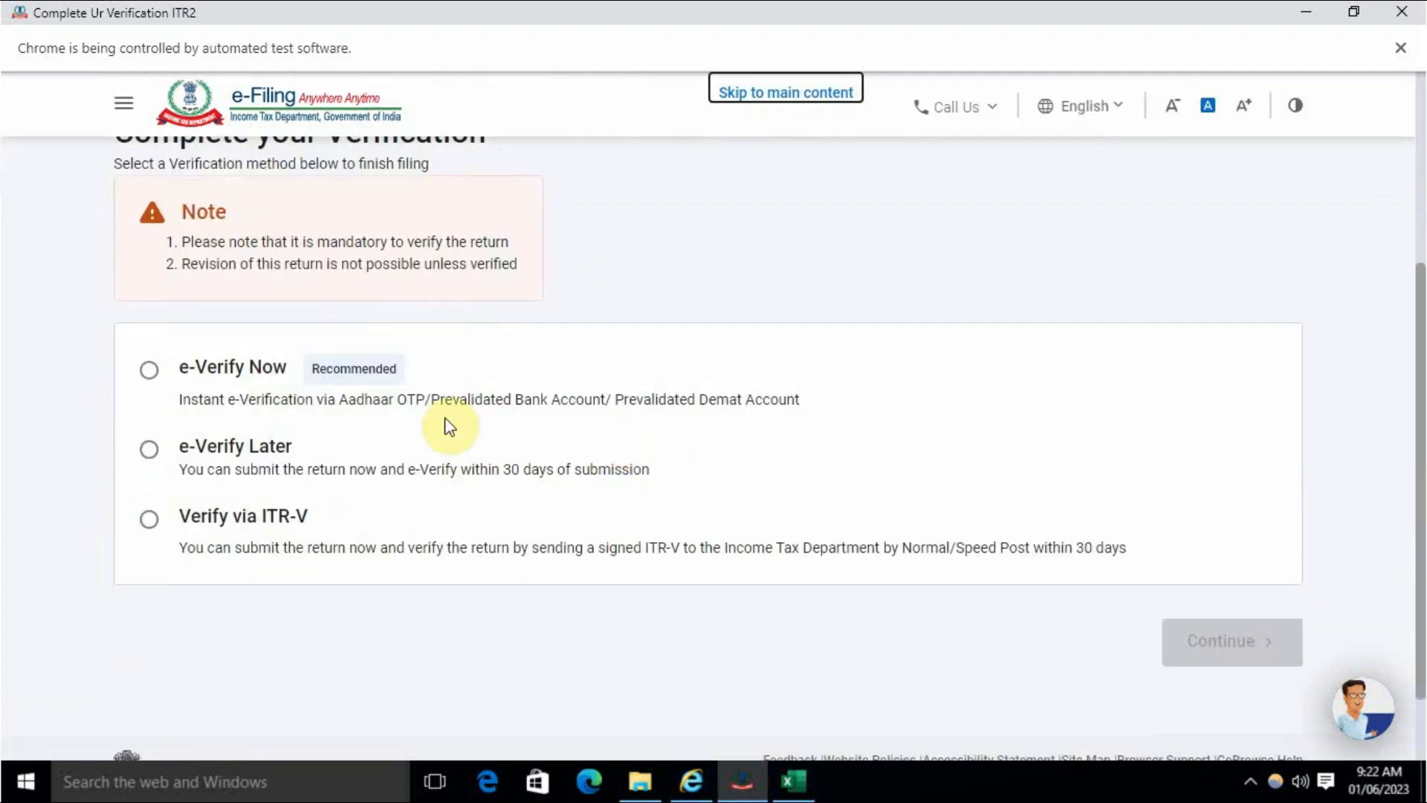
- Choose e-Verify Now and select OTP to the Aadhaar-linked mobile as the method
click(148, 376)
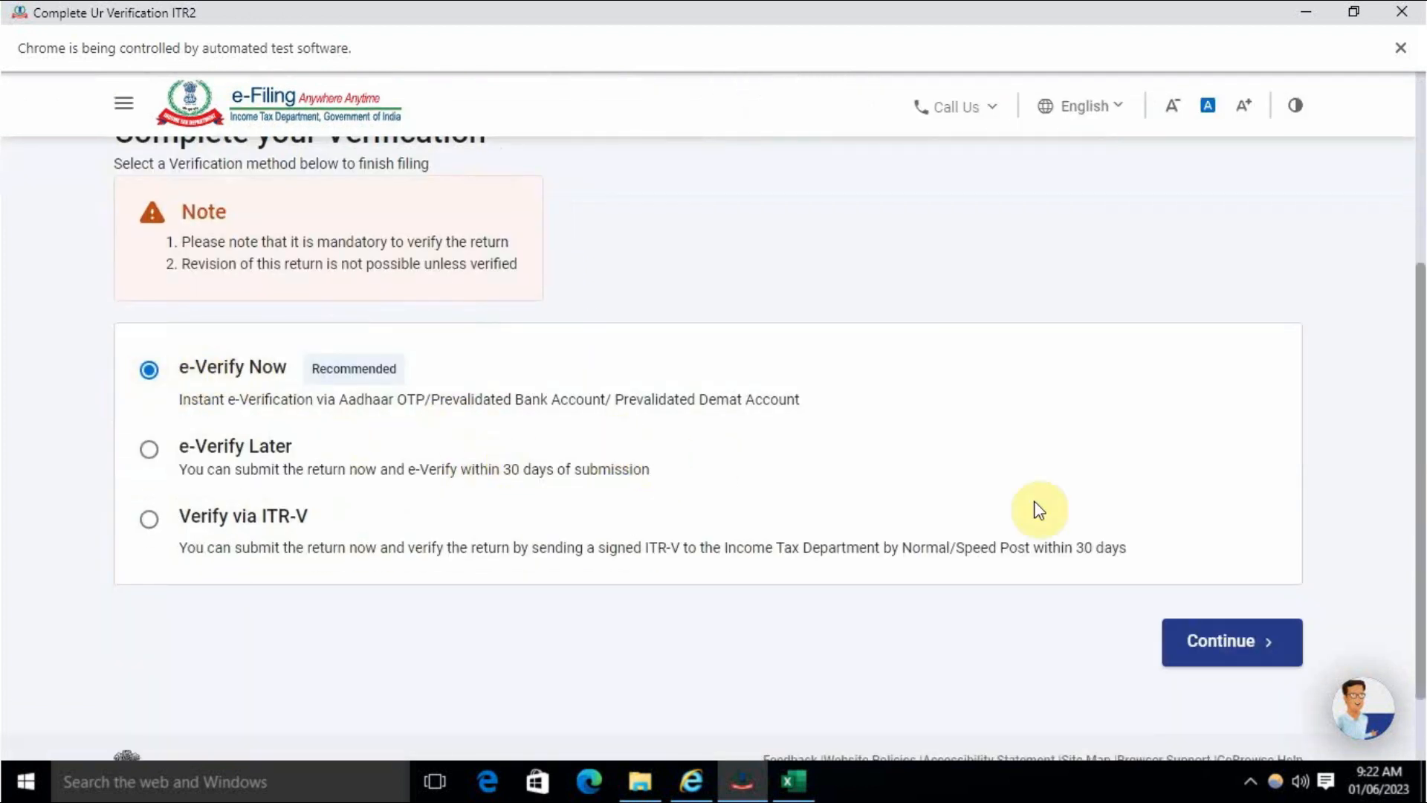
click(1212, 642)
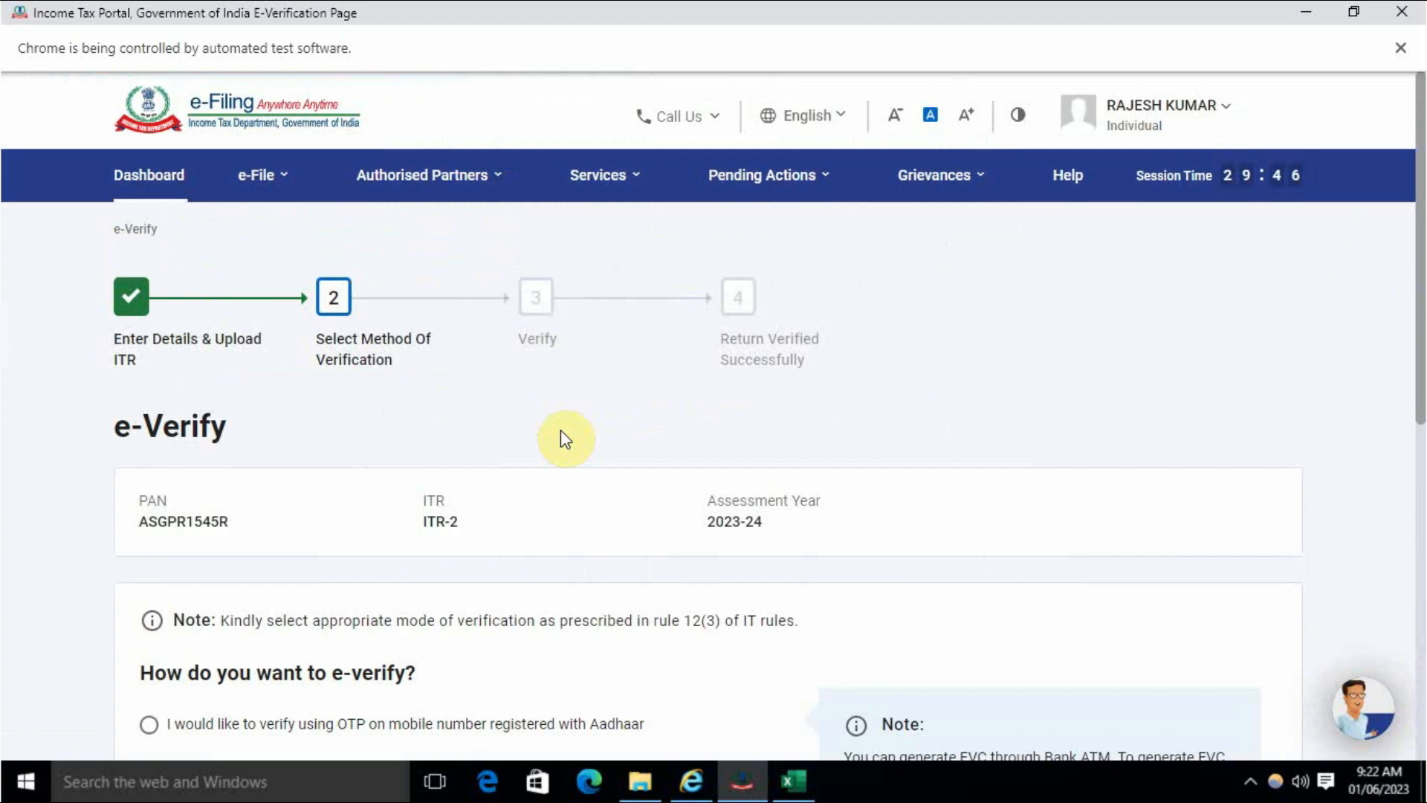
scroll(571, 433, down, 5)
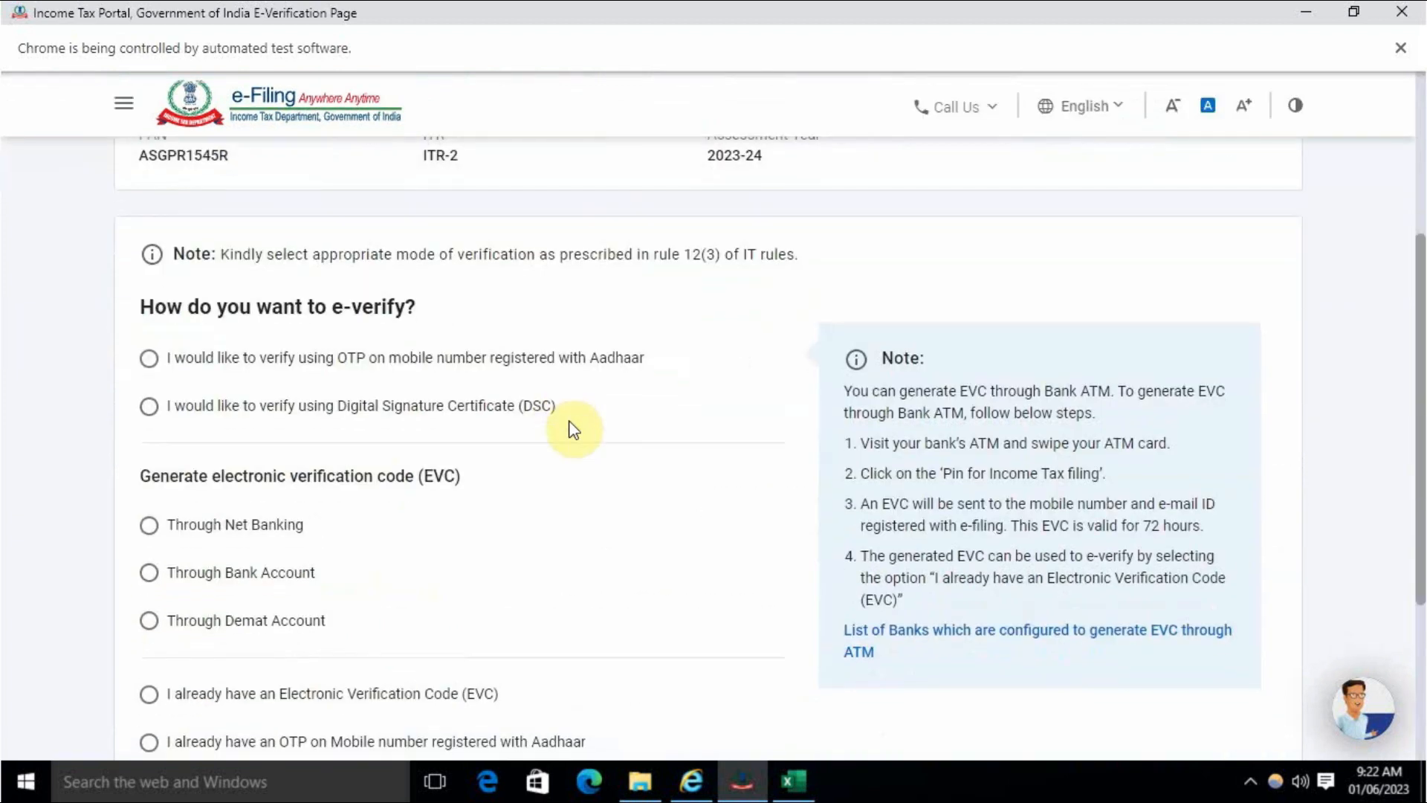
click(150, 359)
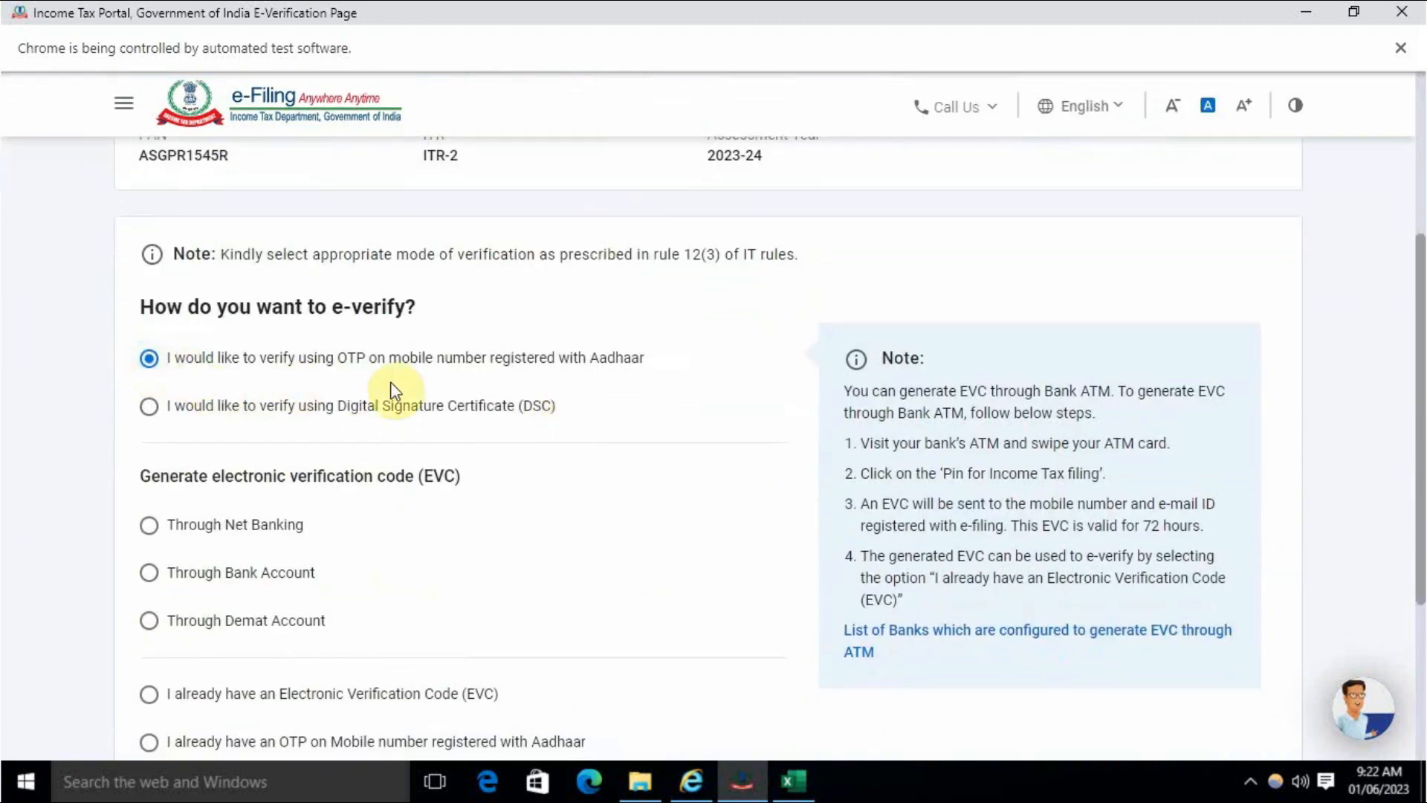
scroll(526, 446, down, 4)
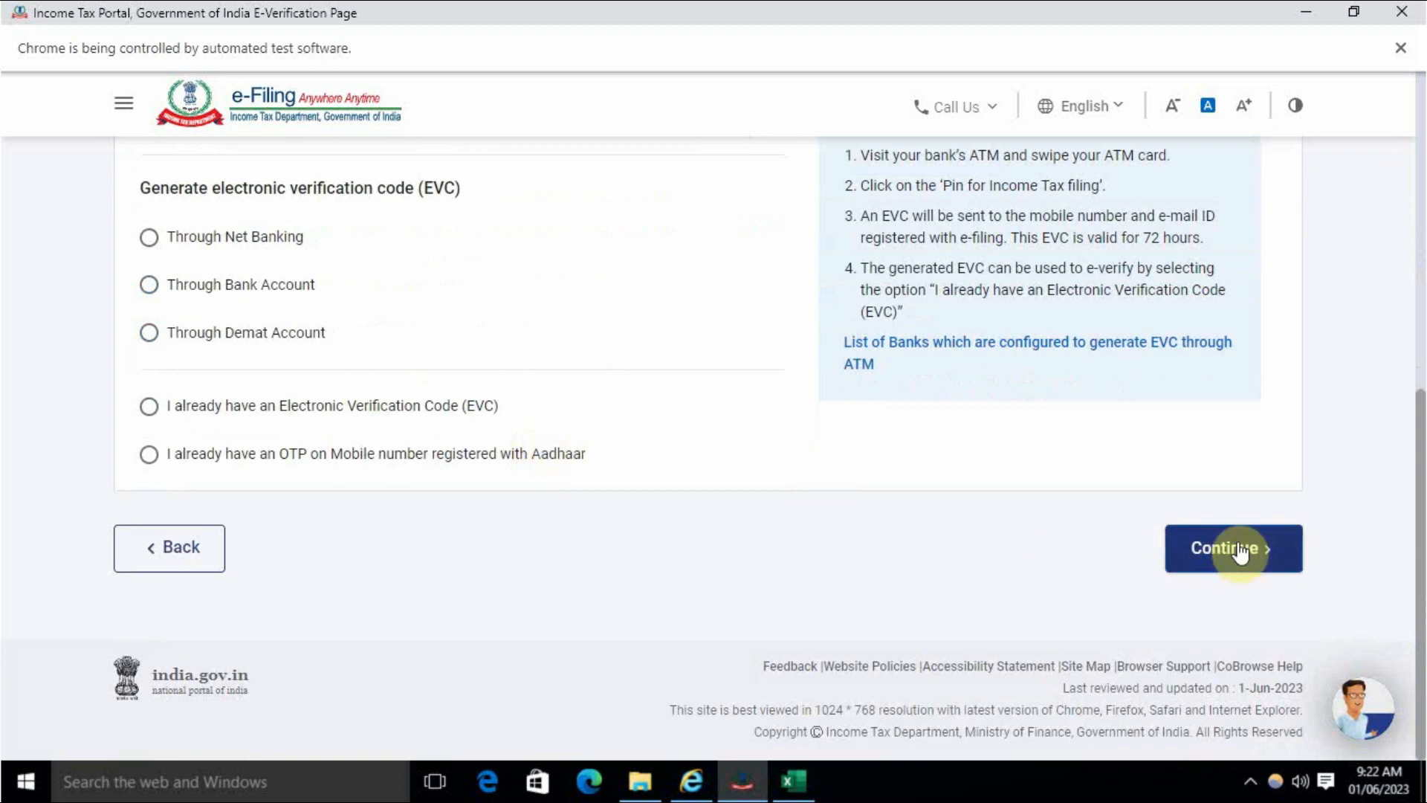
click(1236, 548)
- Agree to Aadhaar validation, generate the Aadhaar OTP, enter the received code and submit
click(679, 467)
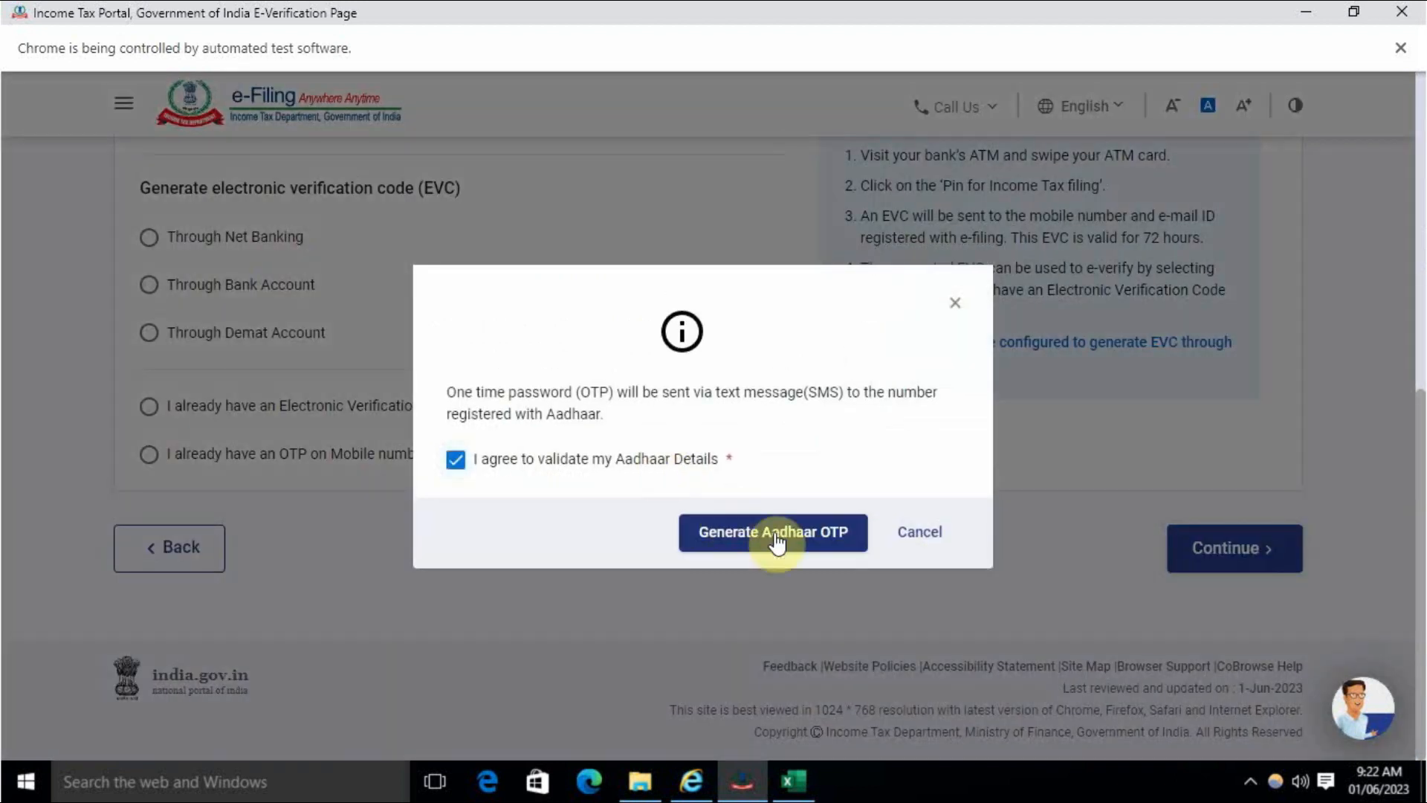
click(771, 533)
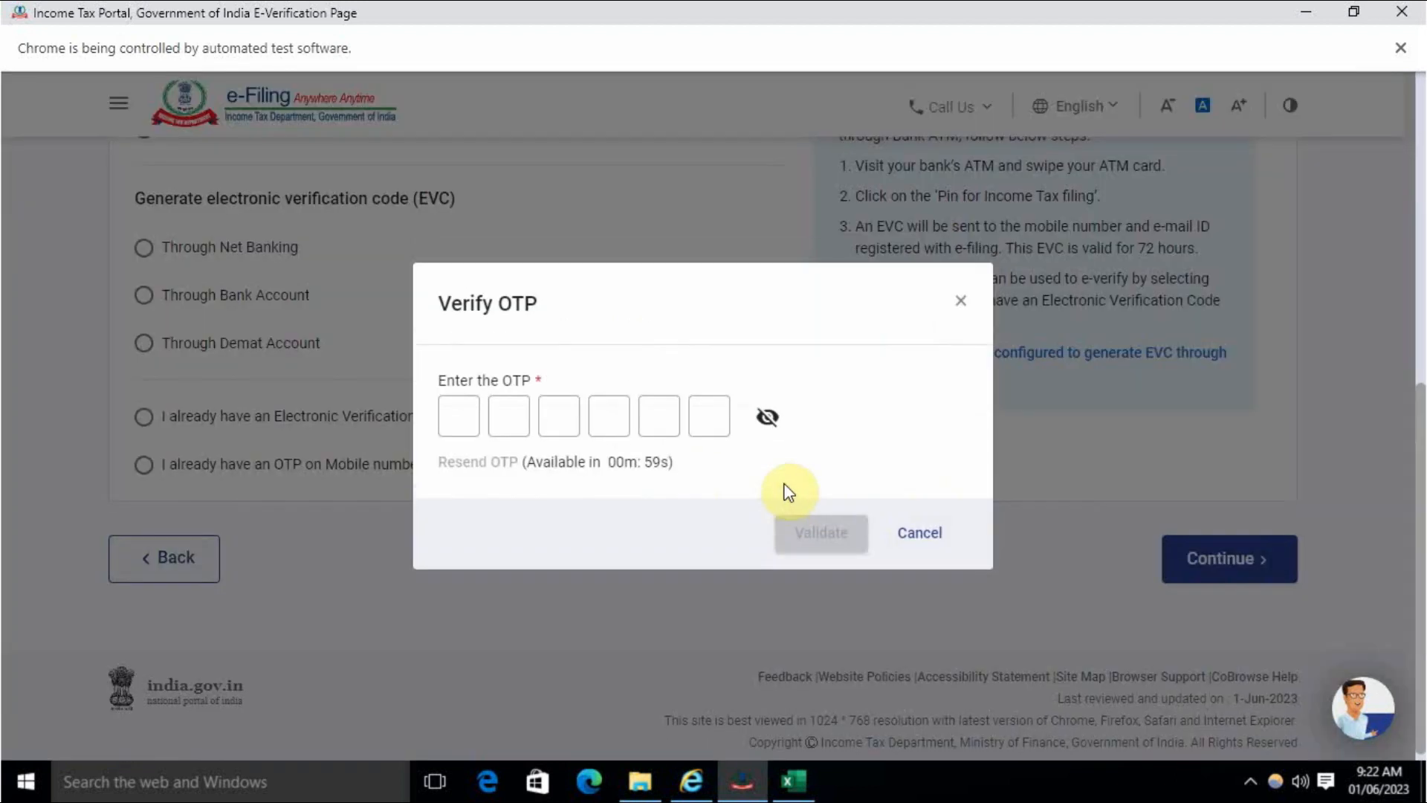
click(470, 417)
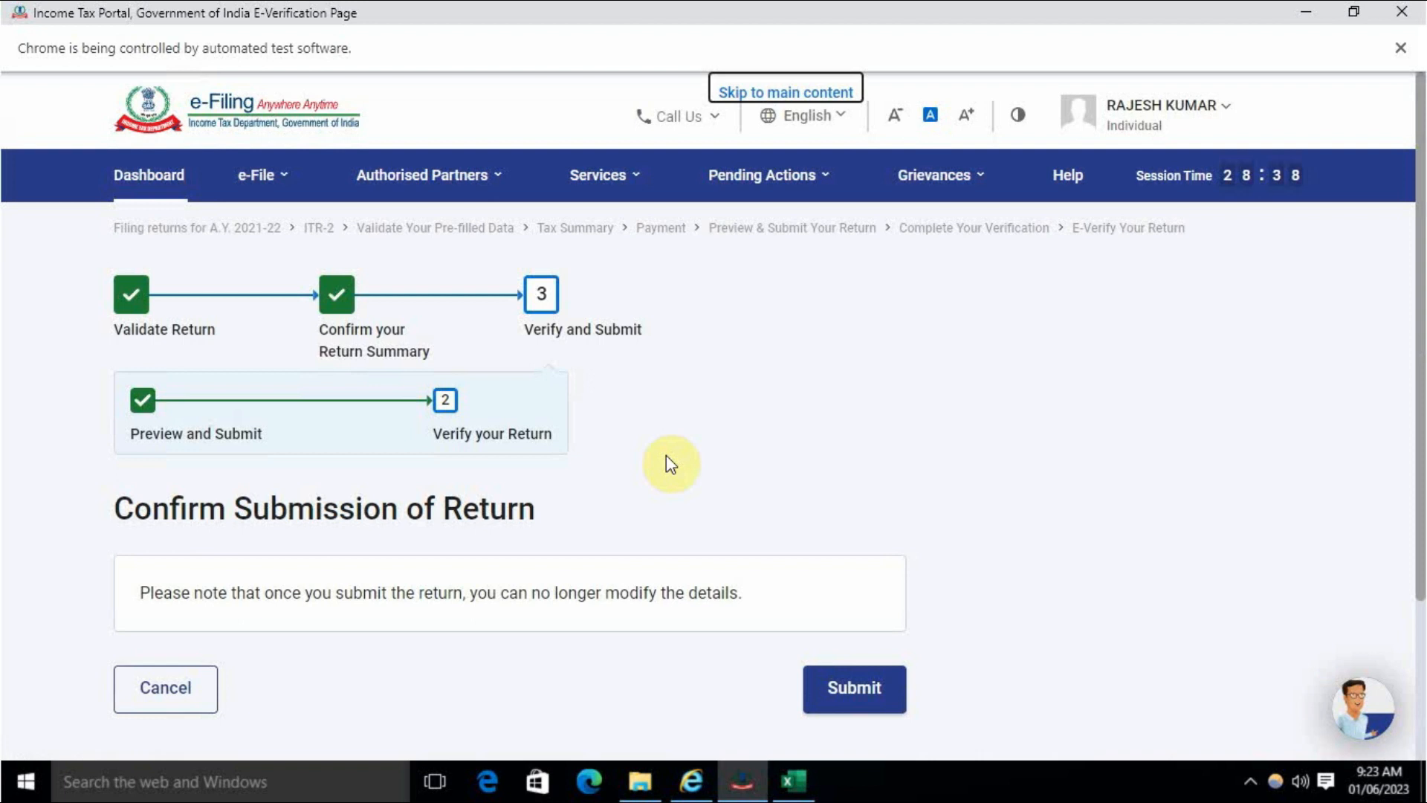
click(851, 706)
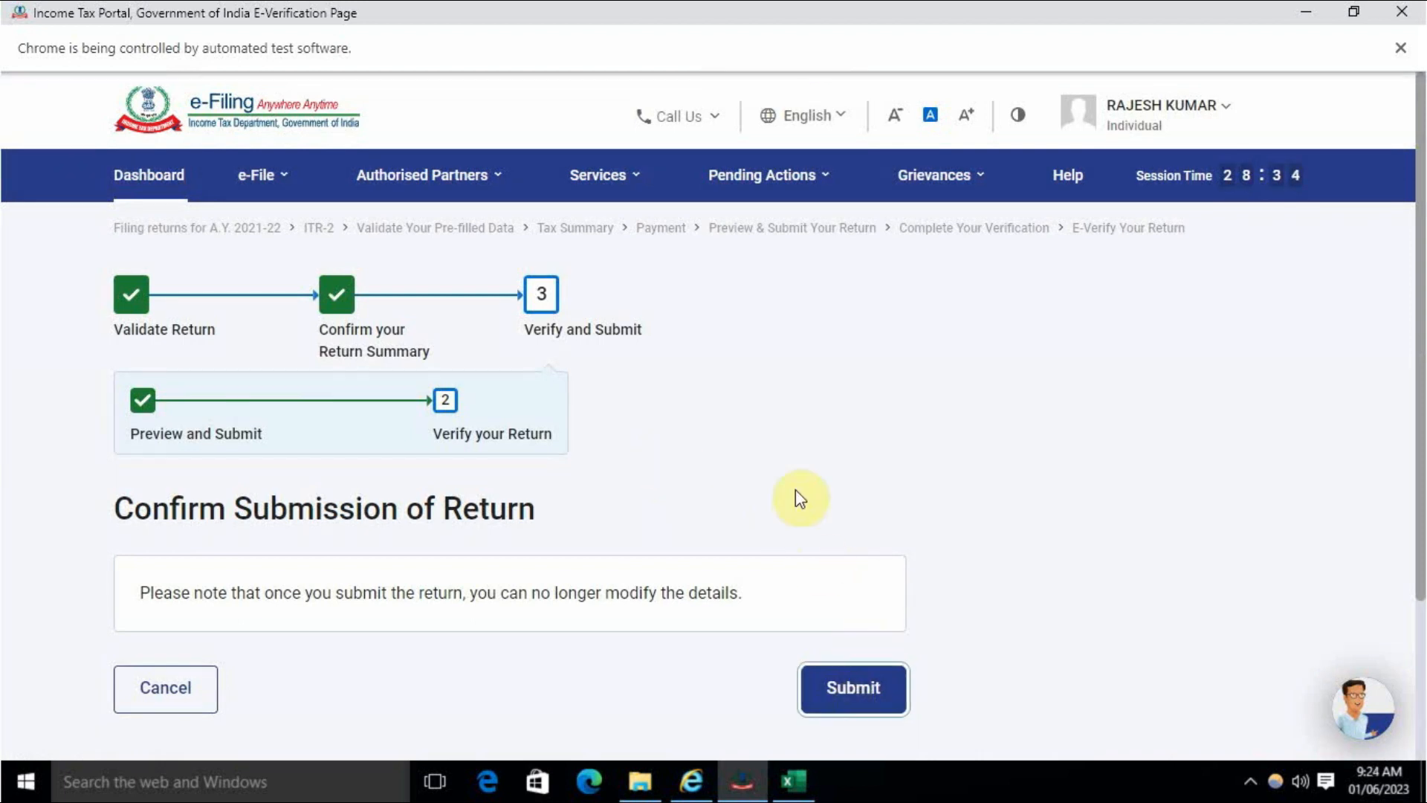